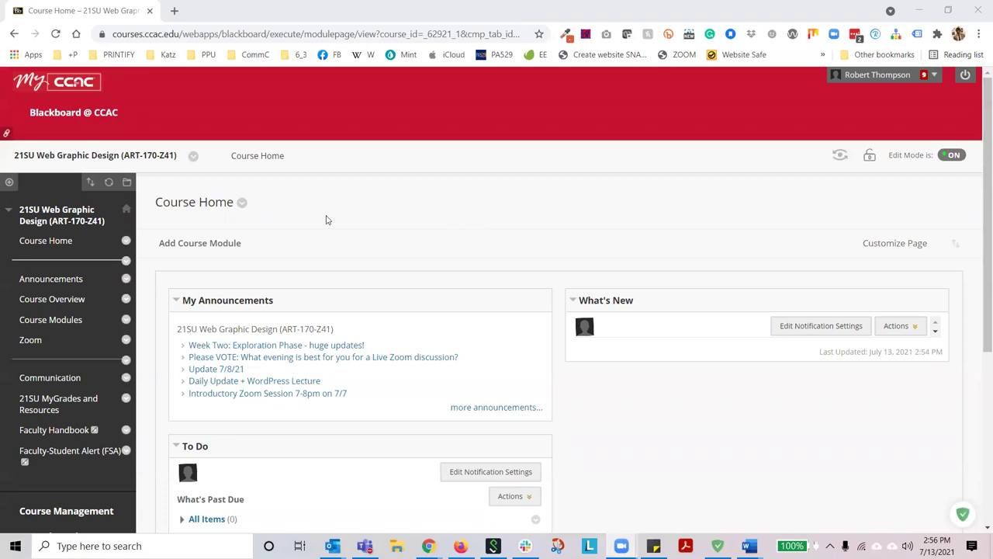
- Turn on Student Preview and open the Course Modules page listing Syllabus, Assignments, Lectures and Daily Video Updates
click(843, 156)
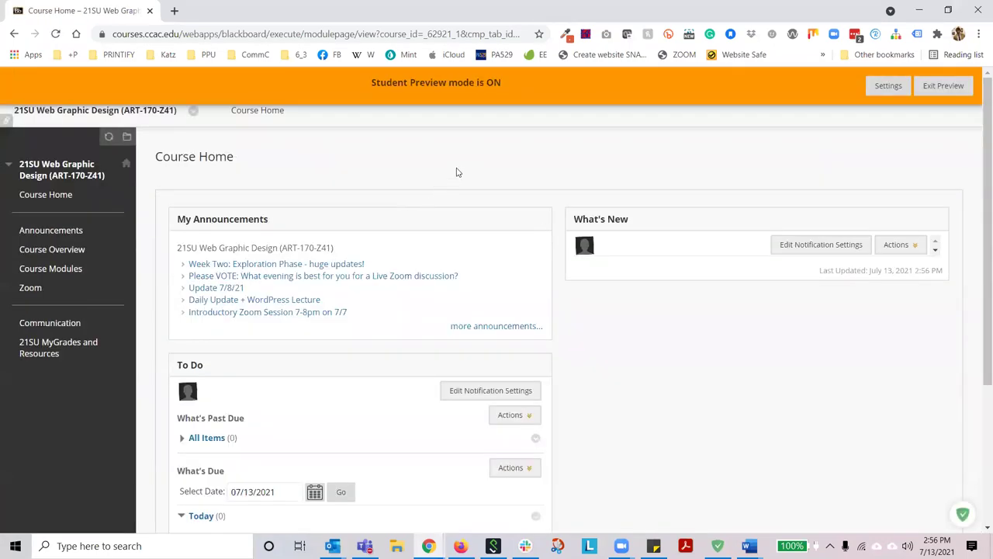
scroll(574, 188, down, 2)
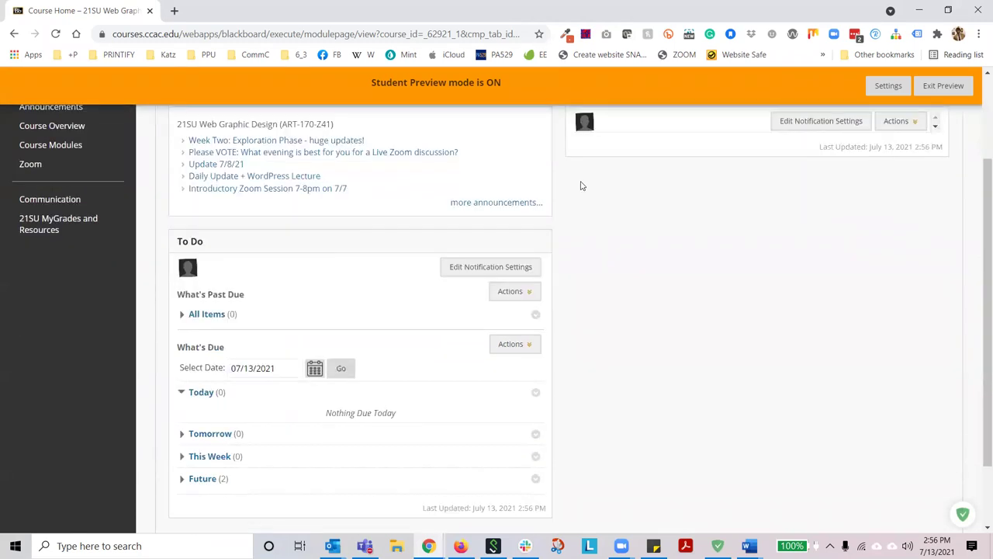
scroll(577, 181, up, 2)
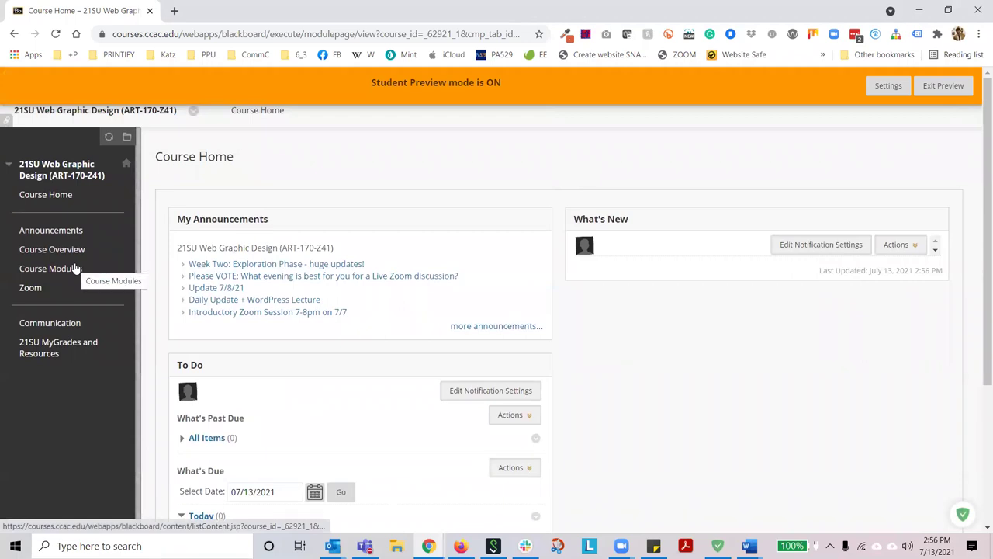
click(77, 268)
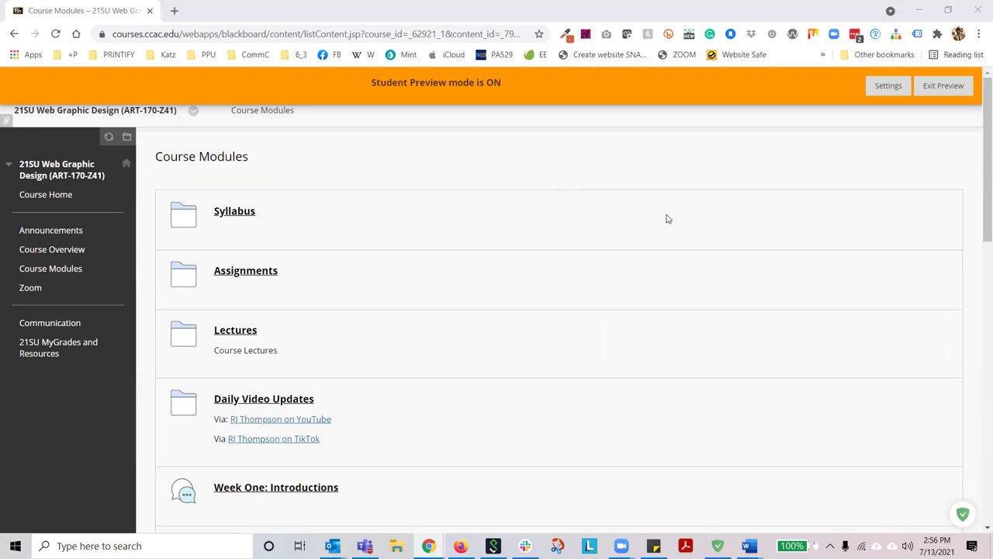
- Open the Assignments folder and read past the project, quiz and FTP entries to Your Website URL
click(267, 211)
scroll(305, 226, down, 1)
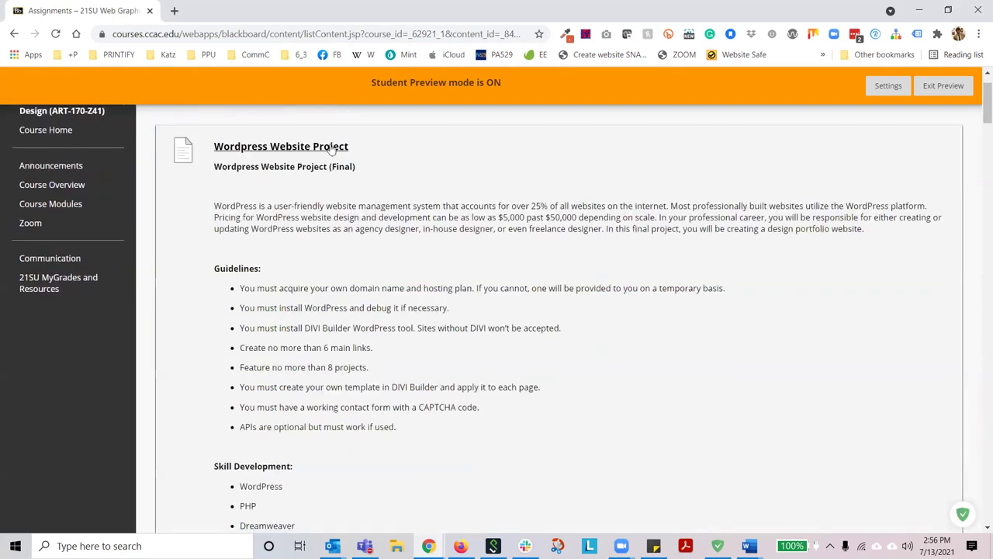
scroll(475, 217, down, 6)
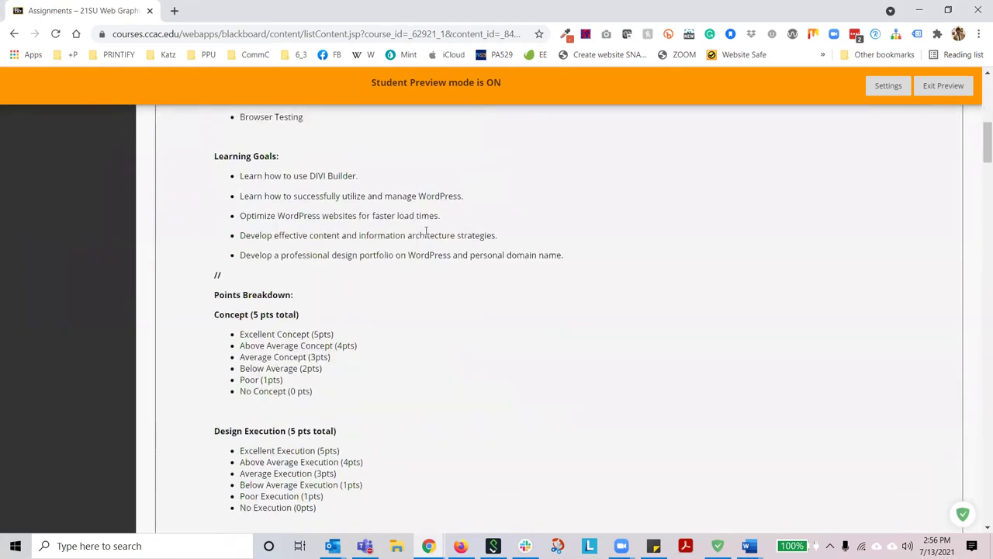
scroll(419, 232, down, 7)
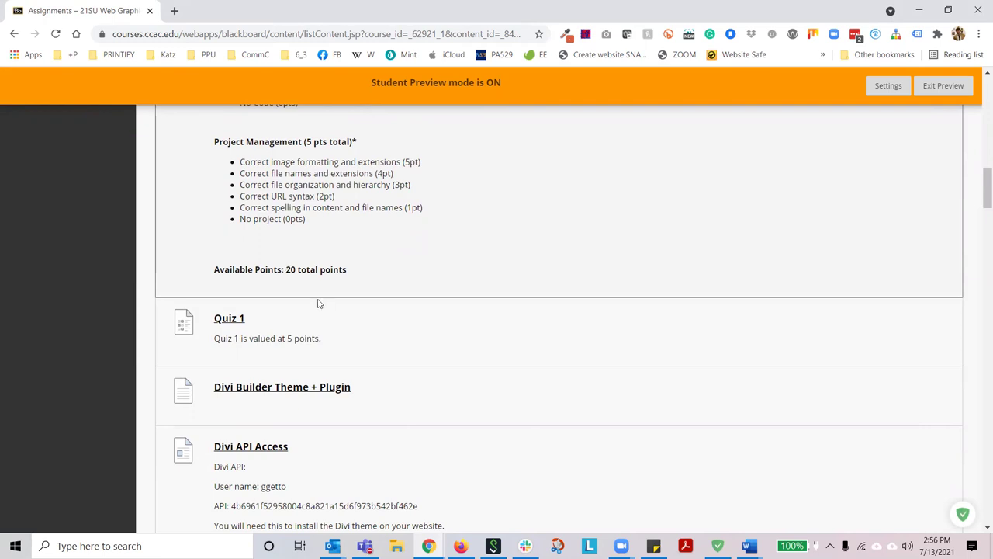
scroll(317, 301, down, 2)
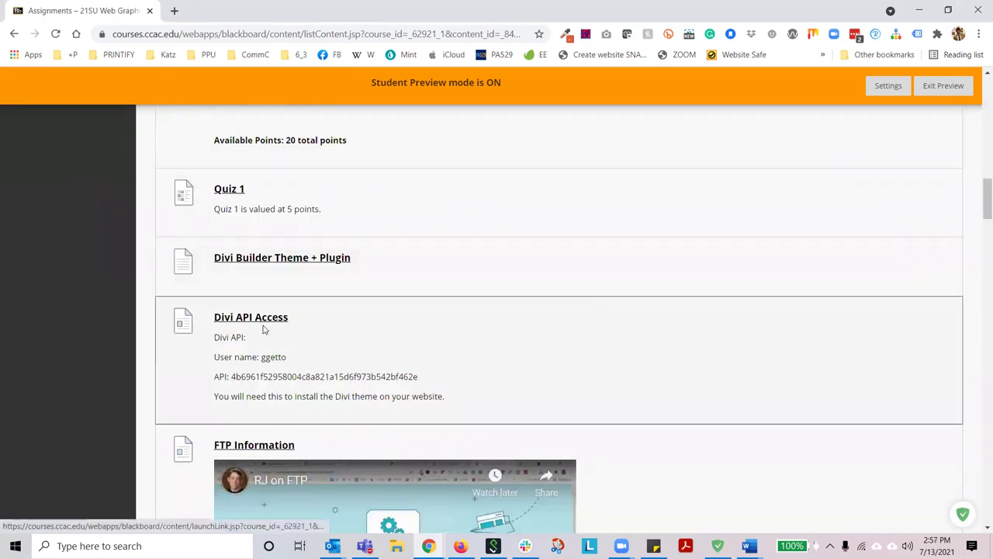
scroll(326, 295, down, 3)
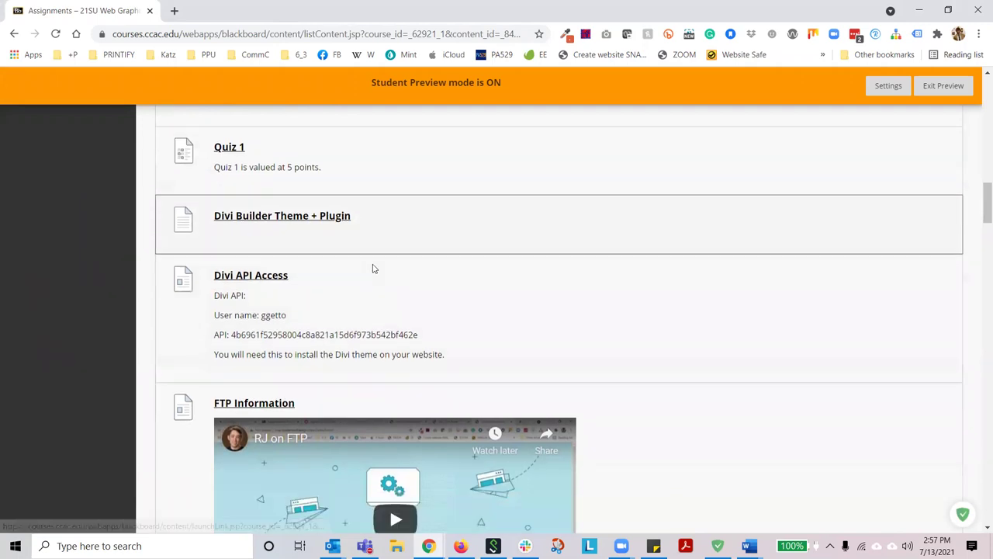
scroll(378, 250, down, 2)
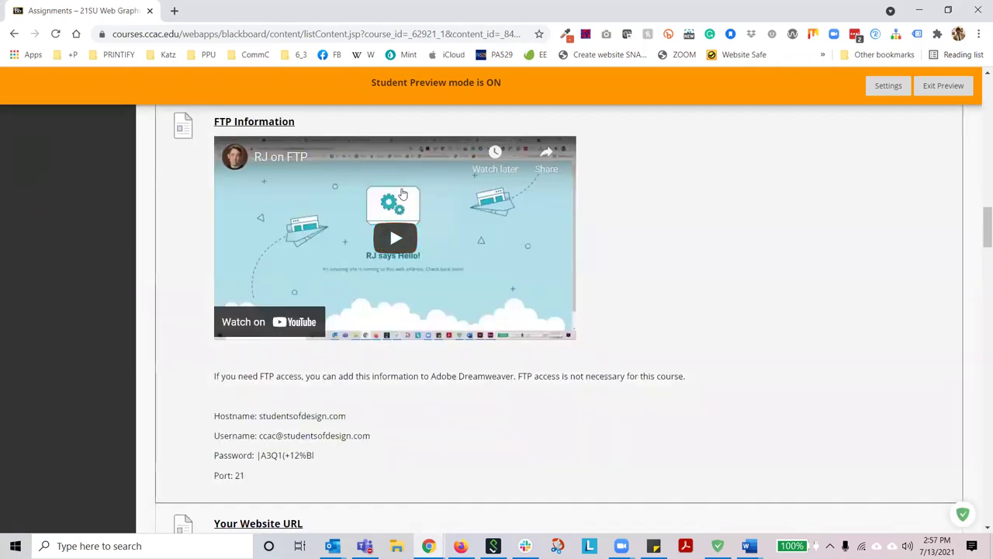
scroll(428, 233, up, 1)
scroll(428, 232, down, 1)
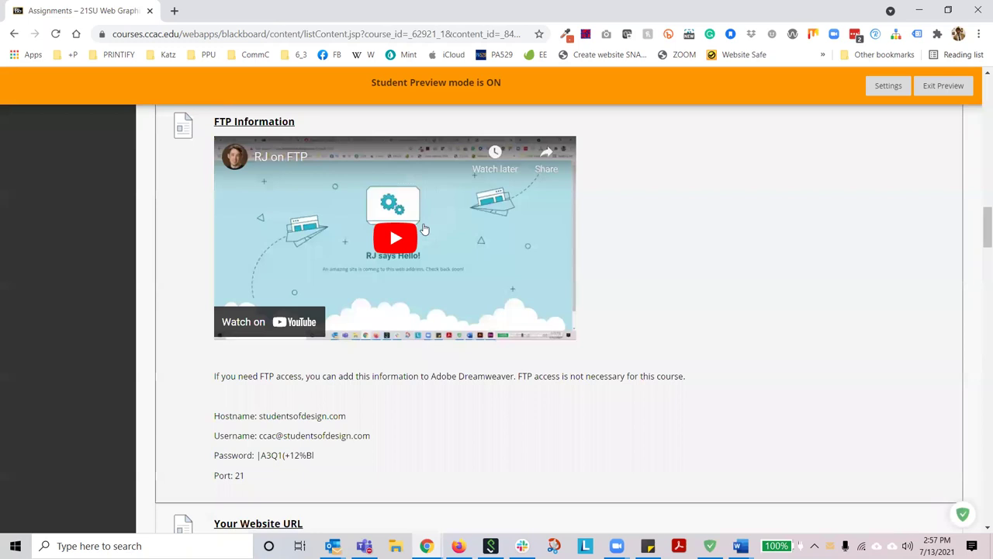
scroll(424, 230, down, 3)
scroll(424, 230, down, 1)
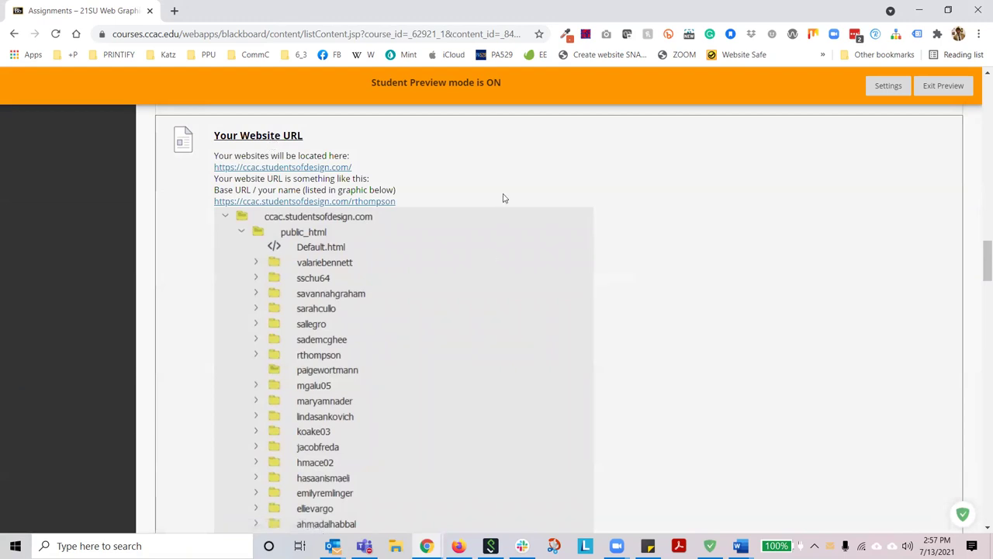
scroll(501, 202, down, 1)
scroll(489, 201, down, 1)
scroll(404, 205, up, 1)
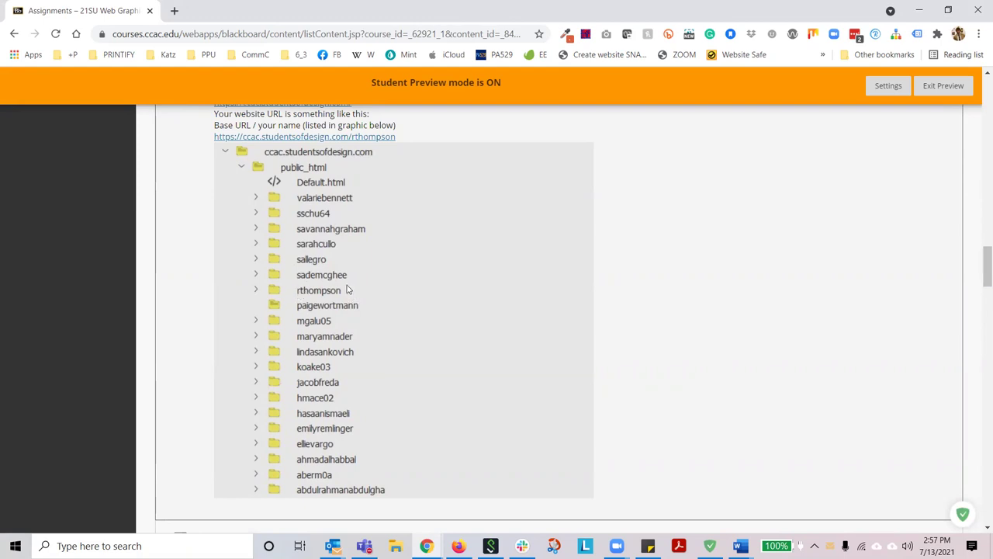
scroll(388, 278, down, 3)
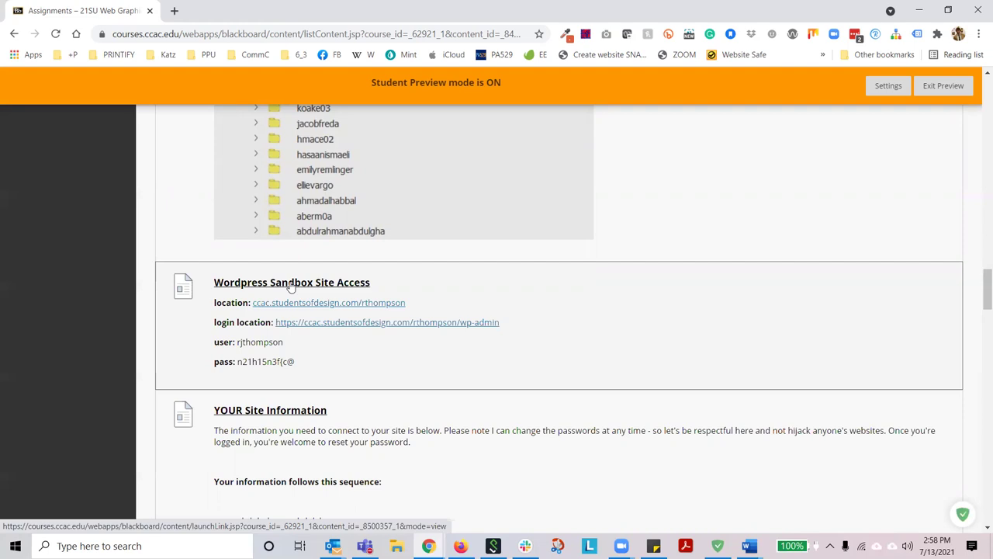
- Highlight the example student's website address, user name and password in the site details
scroll(372, 295, down, 3)
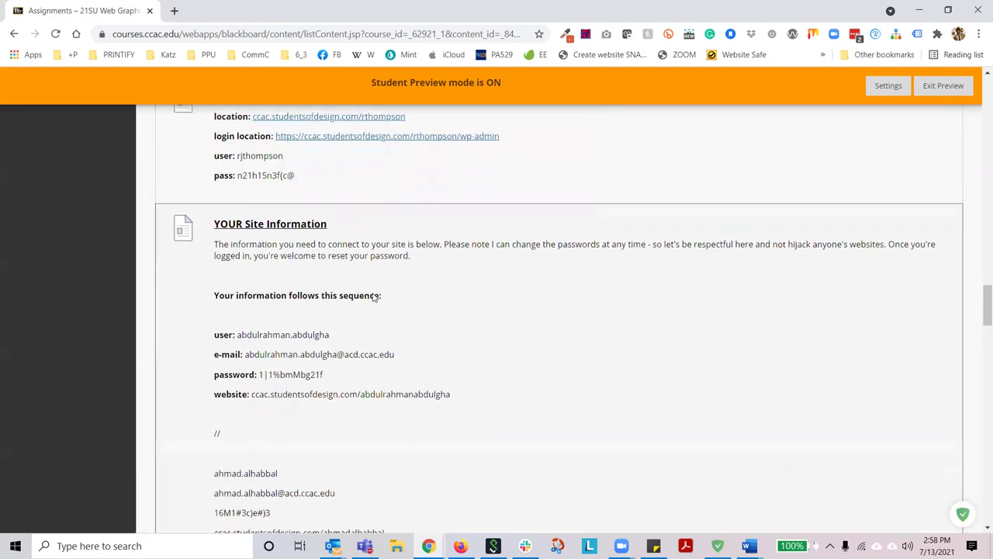
scroll(375, 296, down, 1)
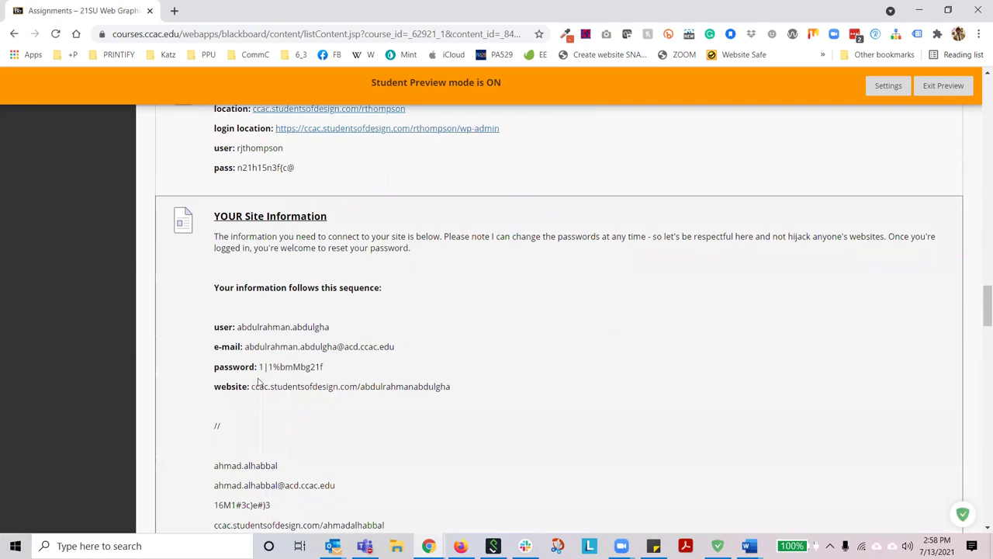
drag(252, 386, 472, 403)
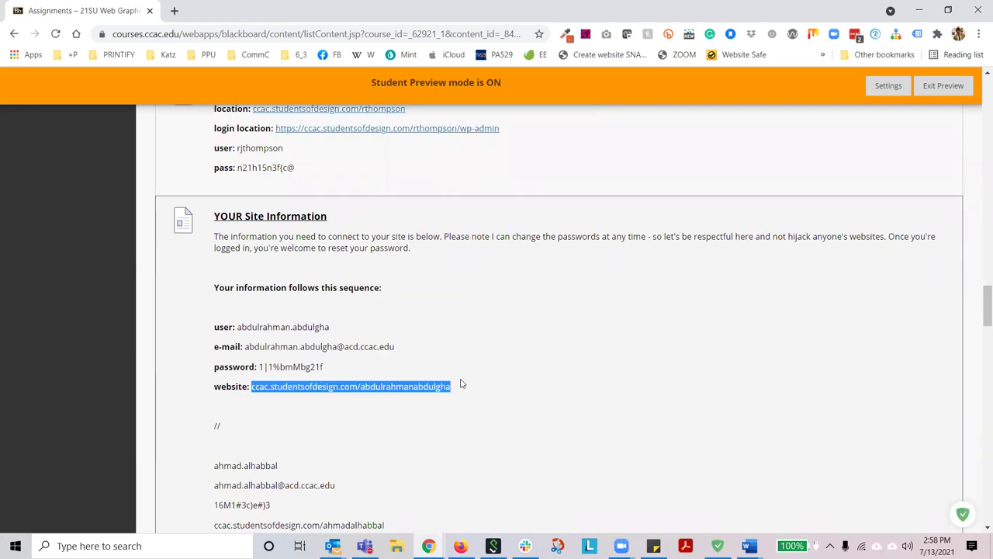
double_click(333, 327)
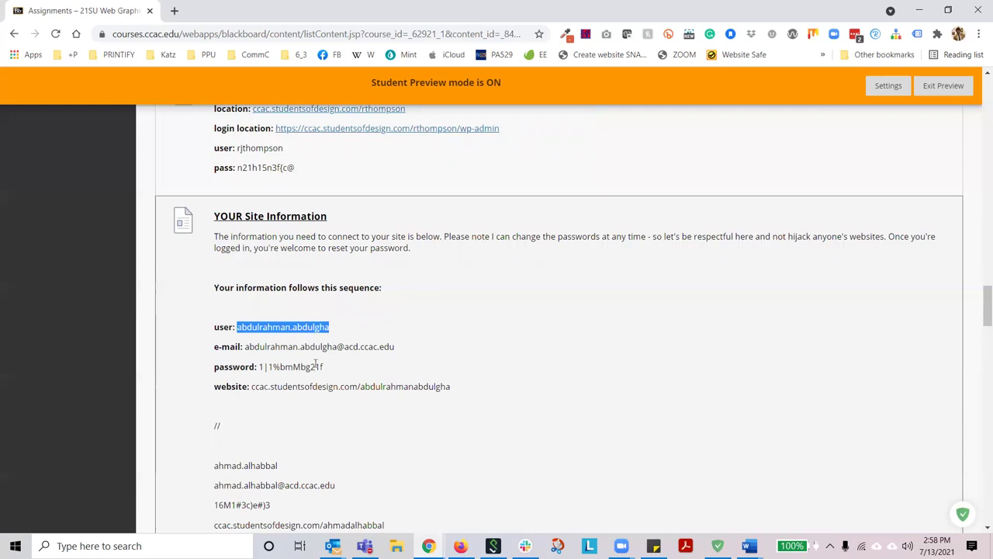
drag(325, 371, 257, 366)
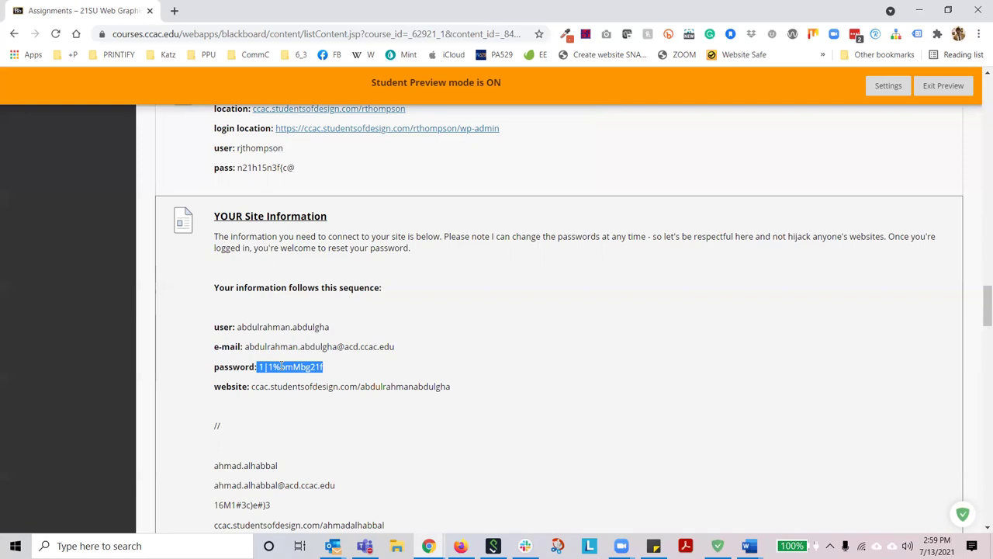
- Scroll back and select the word 'location' in the WordPress Sandbox Site Access block
scroll(441, 317, down, 4)
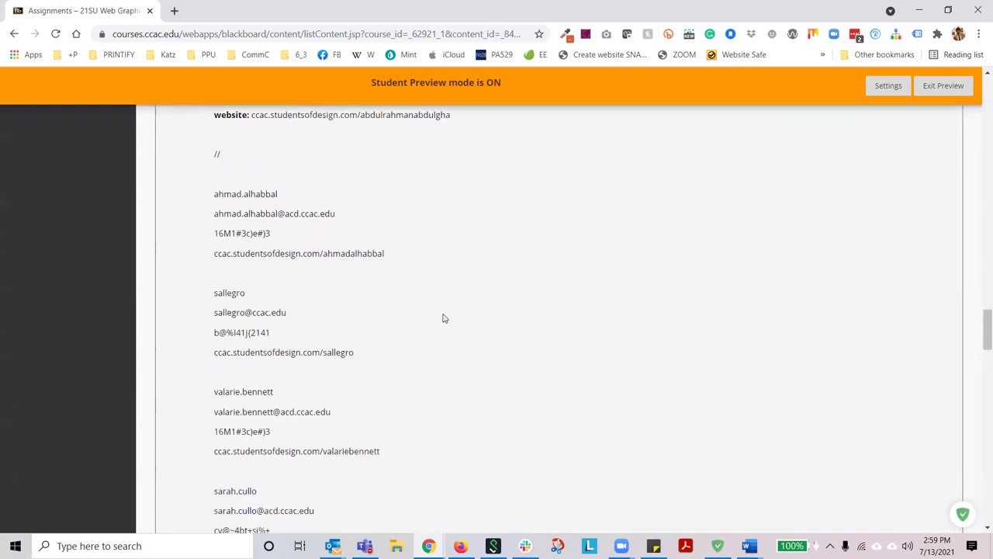
scroll(444, 319, down, 3)
scroll(435, 341, up, 10)
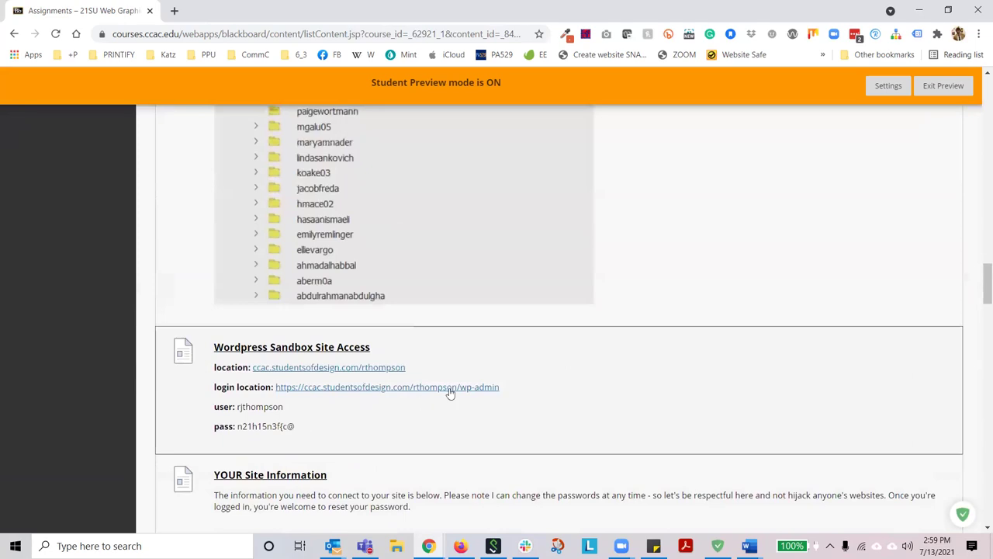
double_click(227, 369)
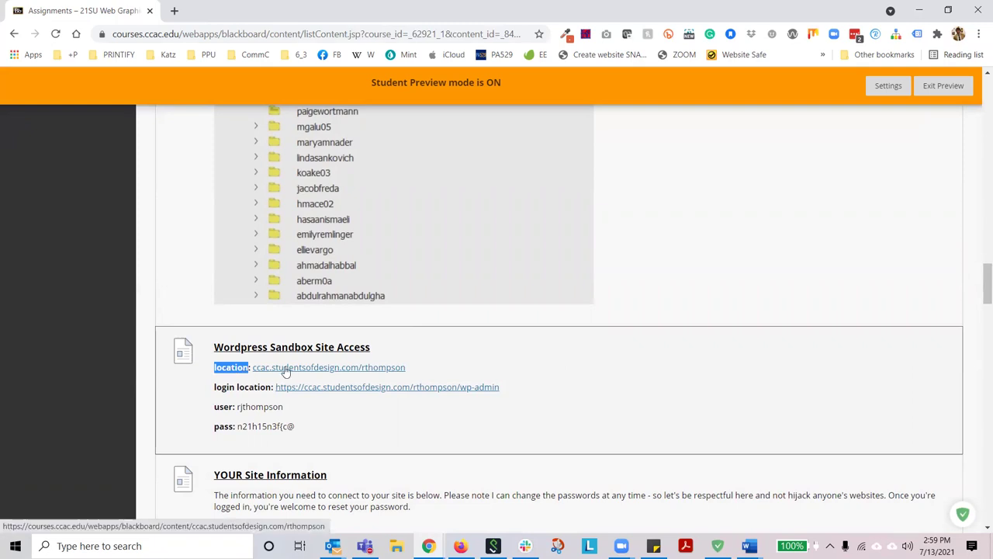
- Open the sandbox location link in a new tab, load the pasted site URL, then return to Assignments
right_click(286, 371)
click(330, 188)
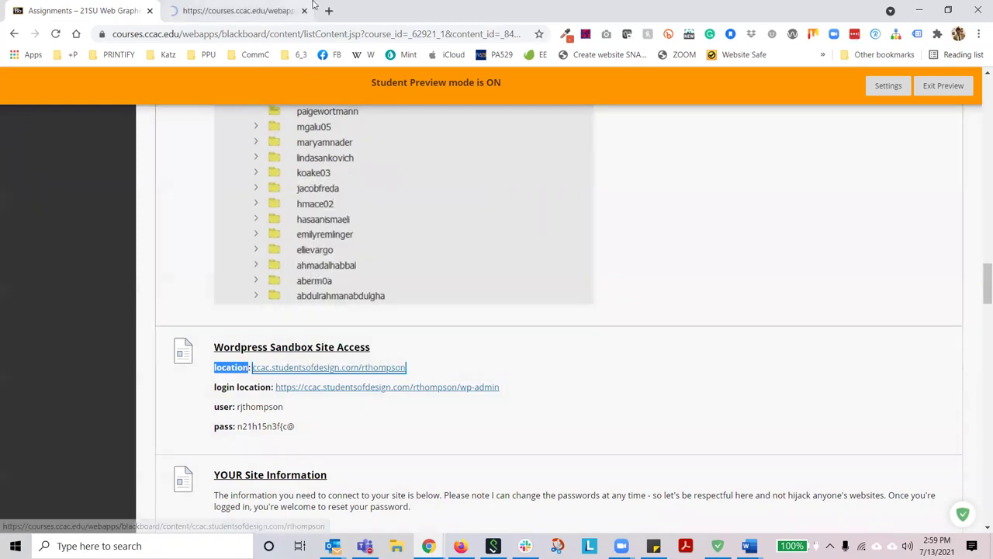
click(265, 9)
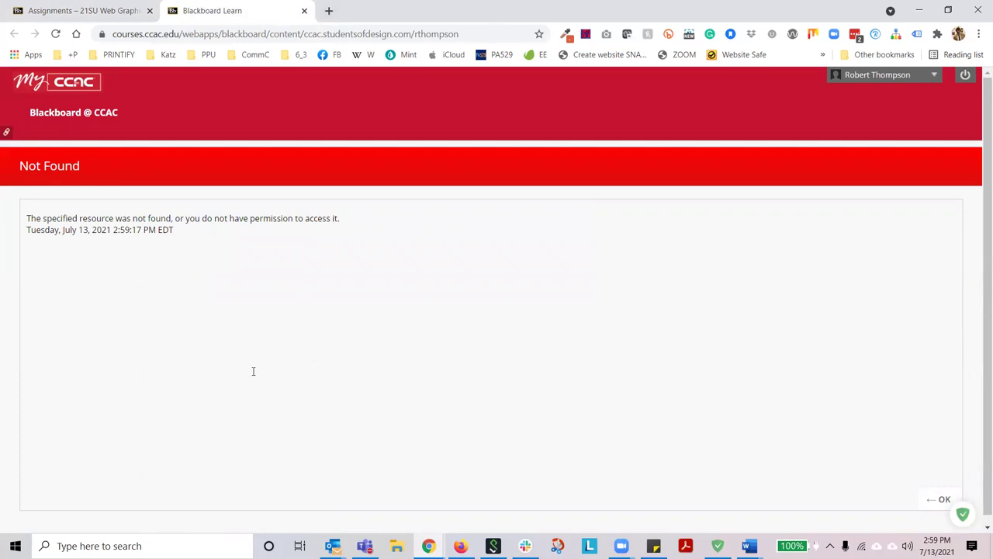
key(ctrl+l)
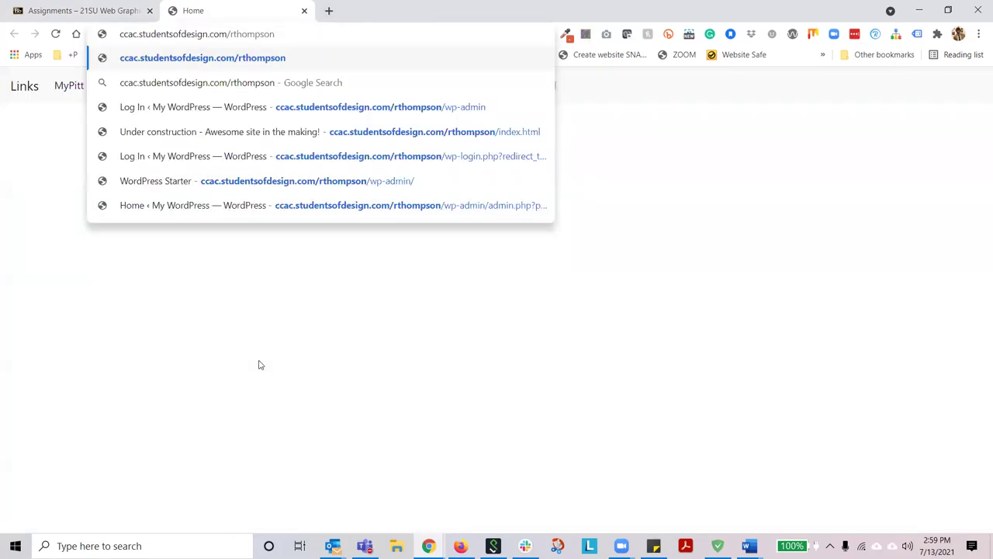
key(Return)
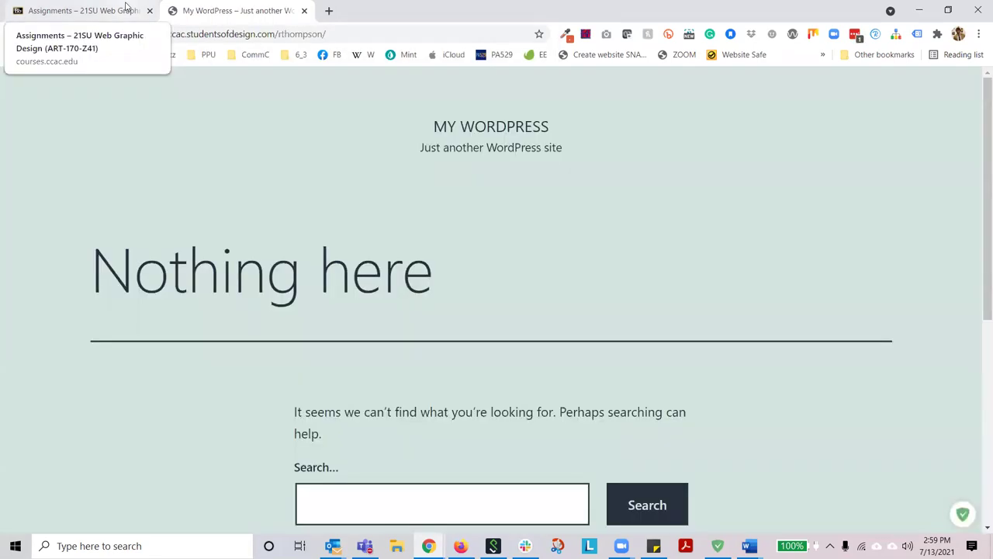
key(ctrl+Tab)
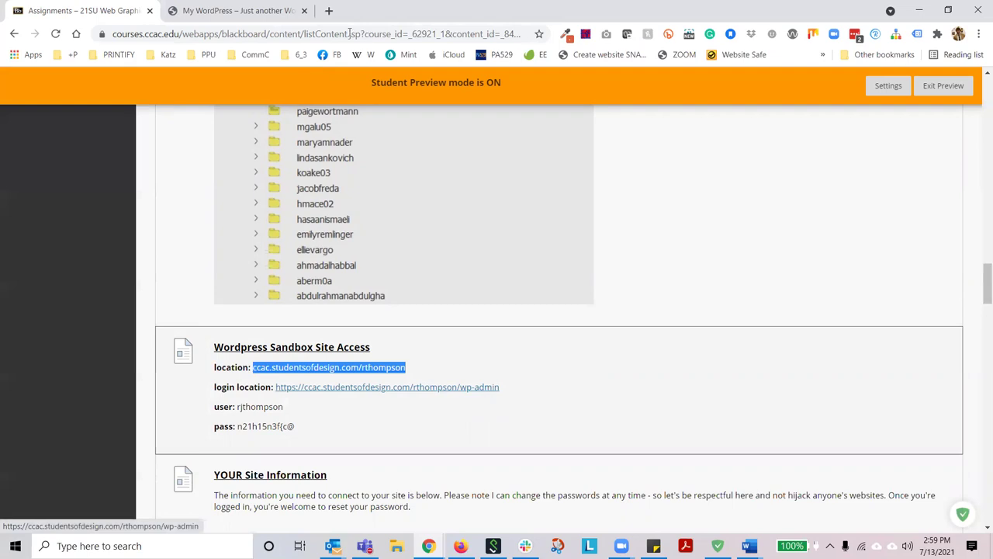
- Replace the autofilled username on the WordPress login page with the copied course username
key(ctrl+Tab)
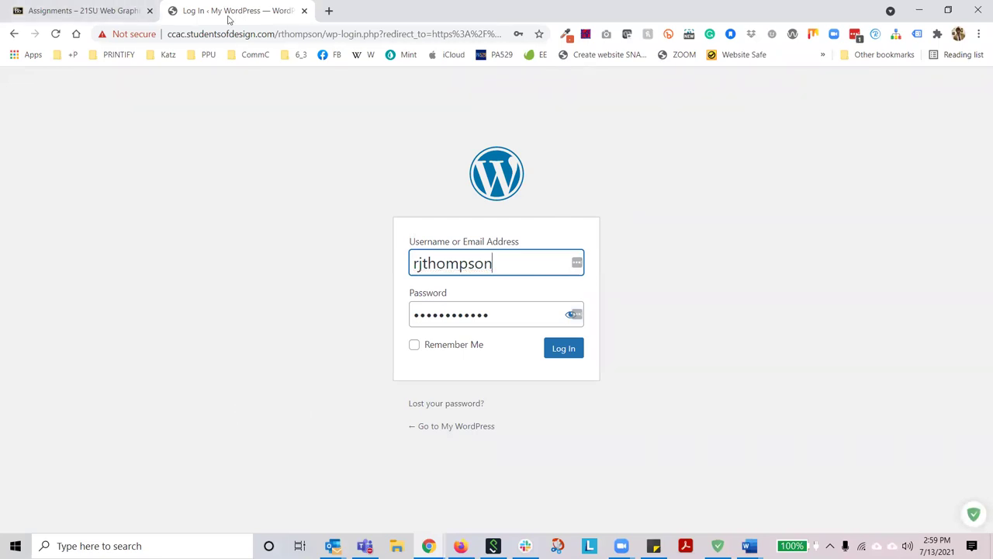
double_click(504, 265)
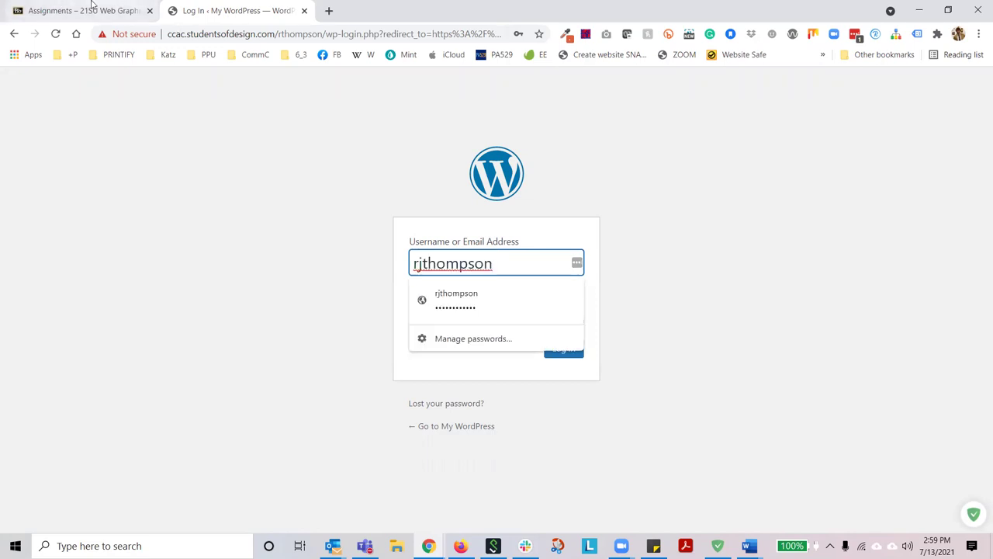
- Copy the sandbox password from the course page into the password field, tick Remember Me, and log in
click(82, 10)
drag(296, 426, 235, 427)
click(254, 8)
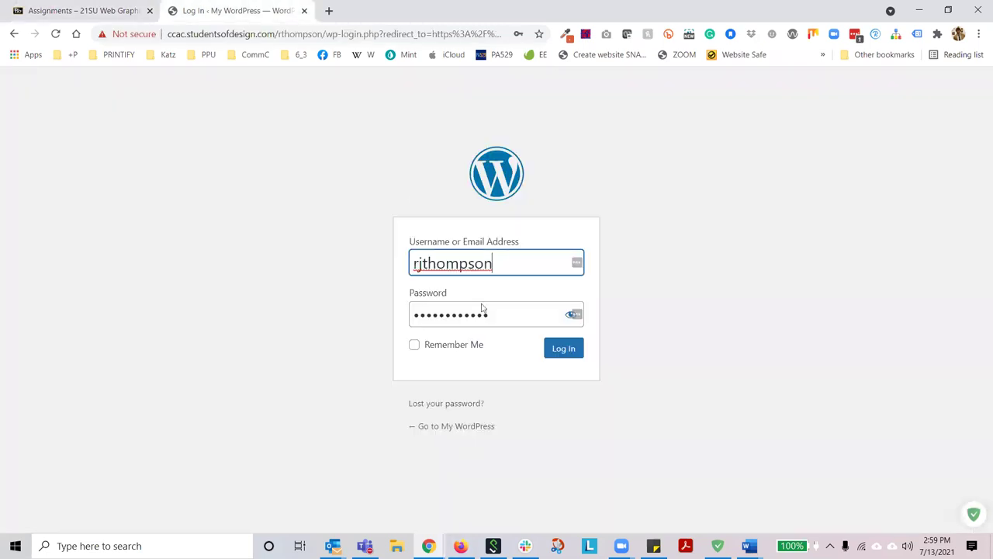
click(483, 315)
key(ctrl+a)
key(ctrl+v)
click(450, 346)
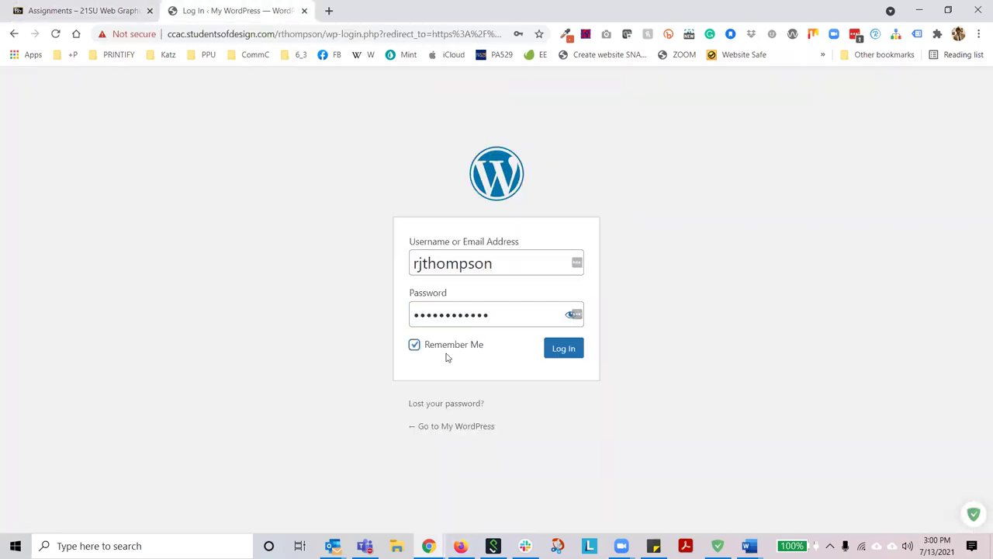
click(565, 349)
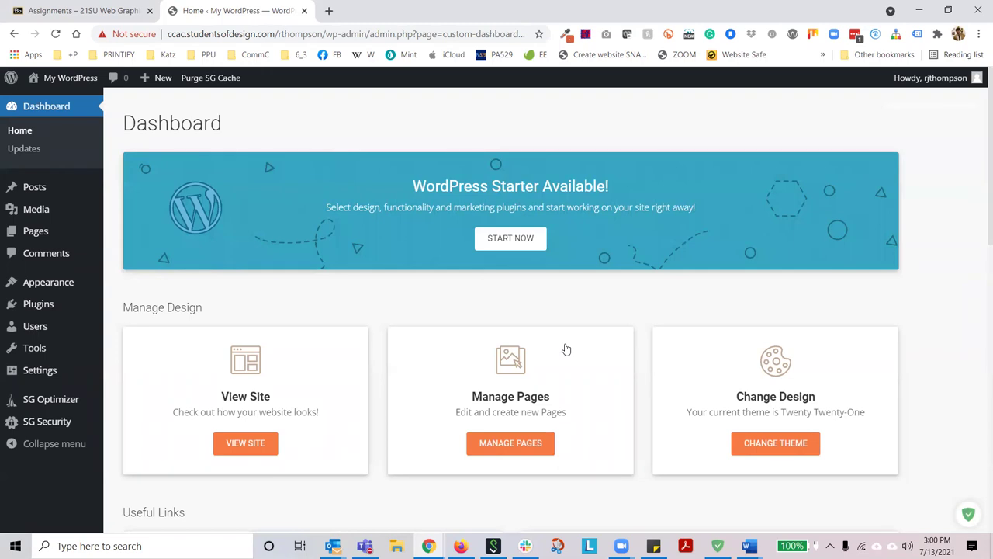
- Scroll through the loaded sandbox Dashboard and back to the top
scroll(399, 523, down, 1)
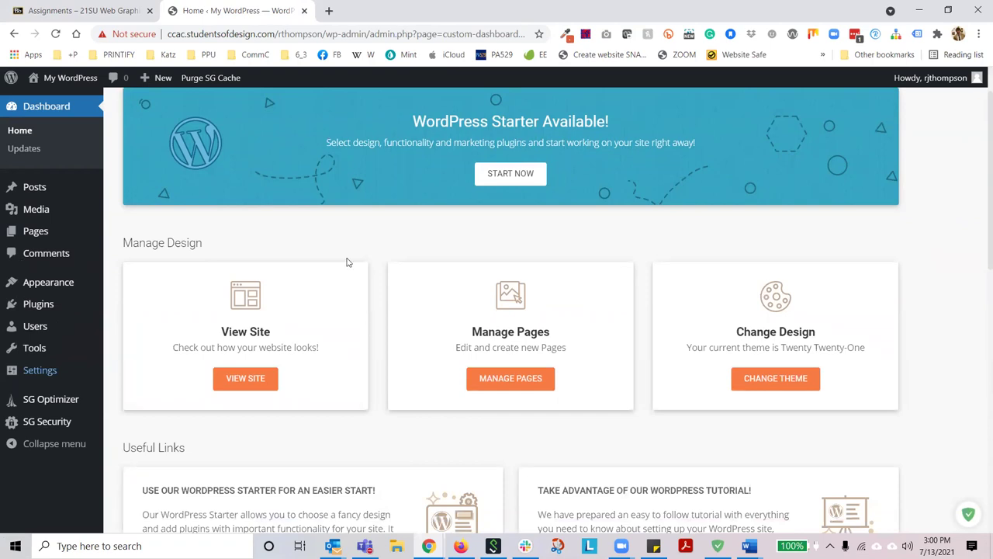
scroll(347, 262, up, 1)
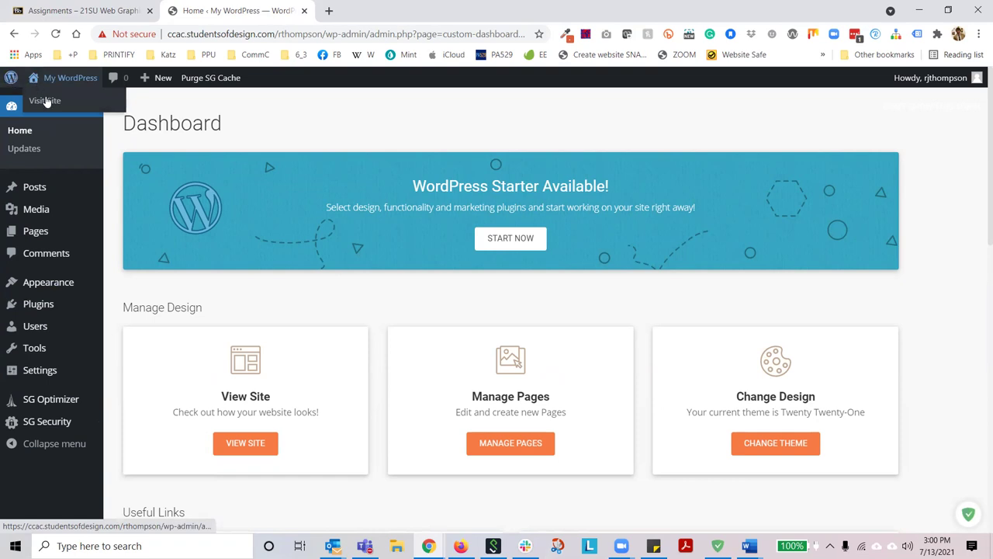
mouse_move(158, 81)
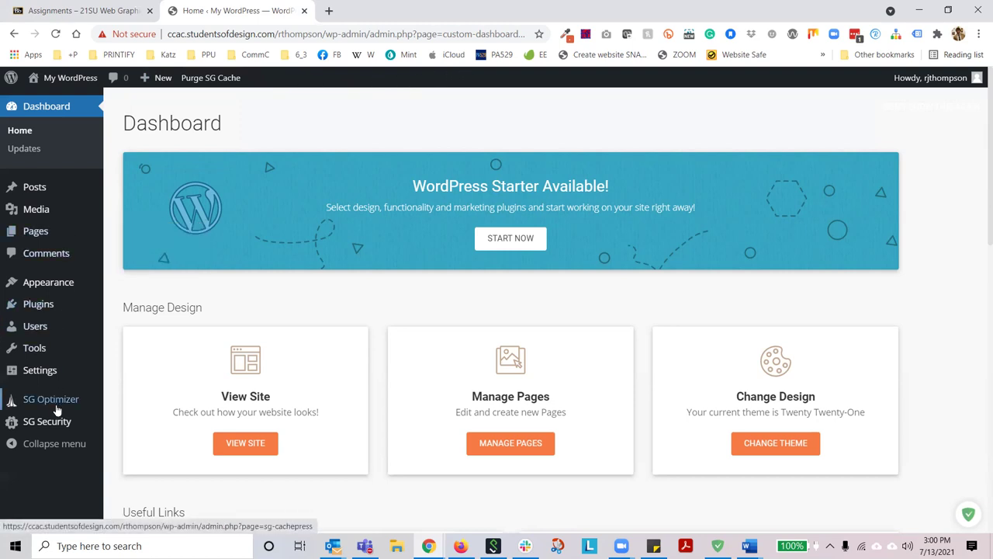
mouse_move(60, 383)
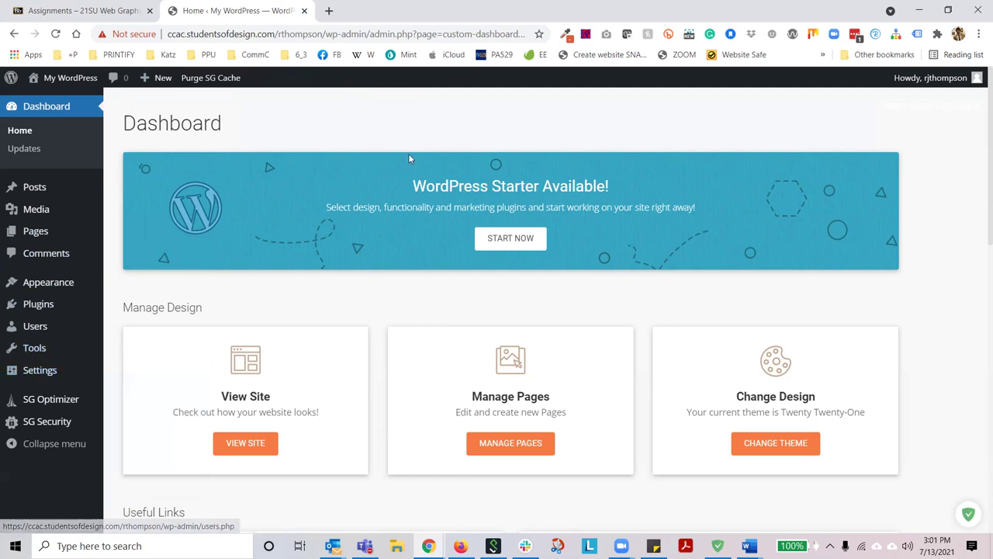
scroll(500, 146, down, 4)
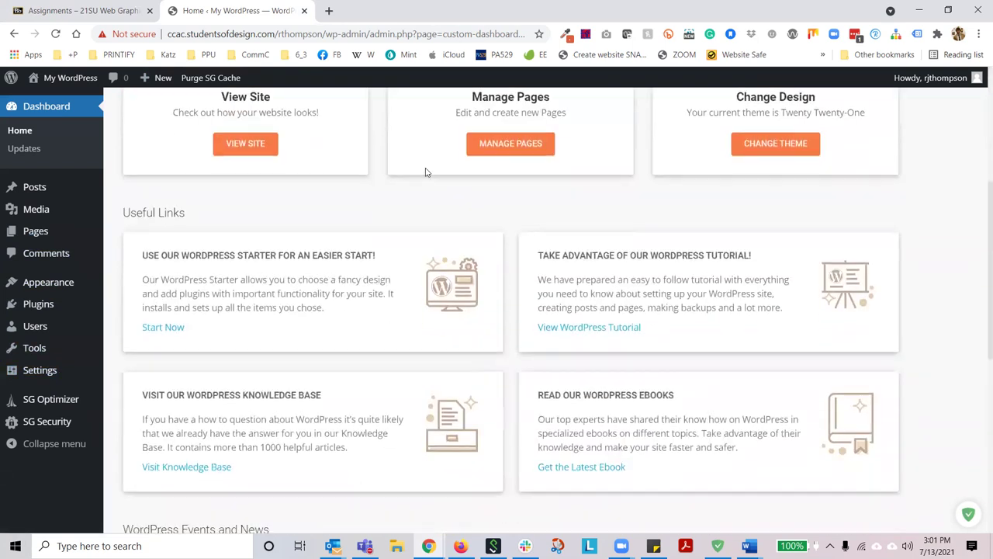
scroll(390, 184, down, 5)
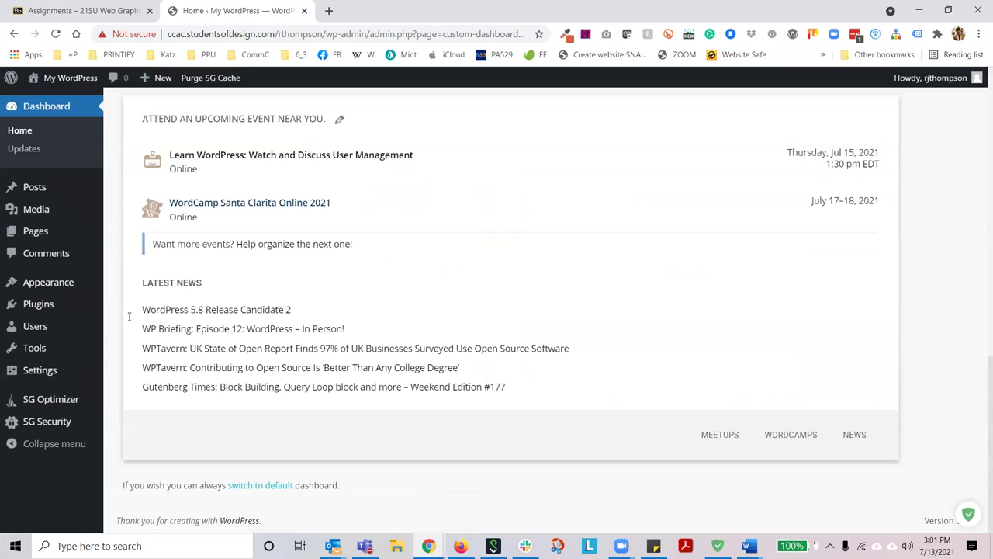
scroll(358, 326, up, 10)
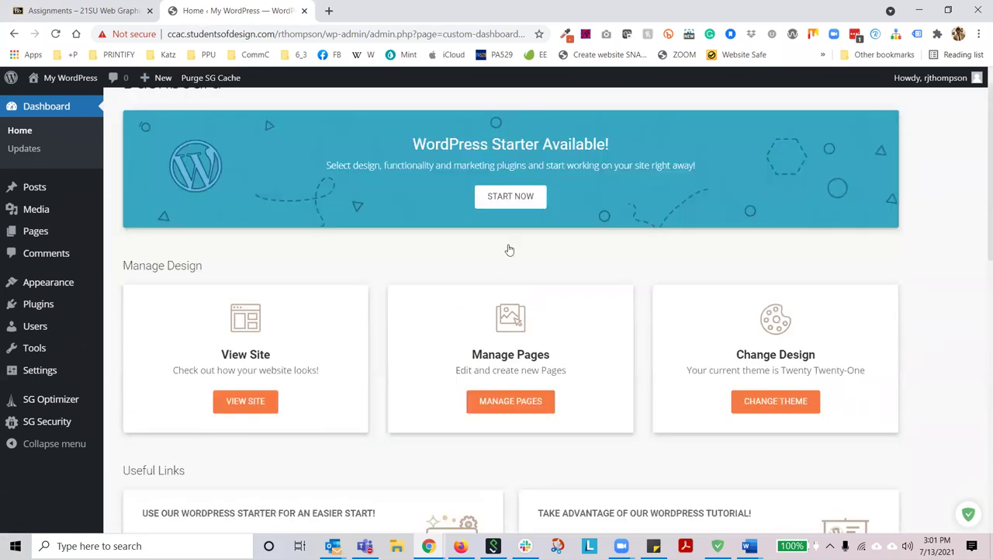
scroll(510, 250, down, 5)
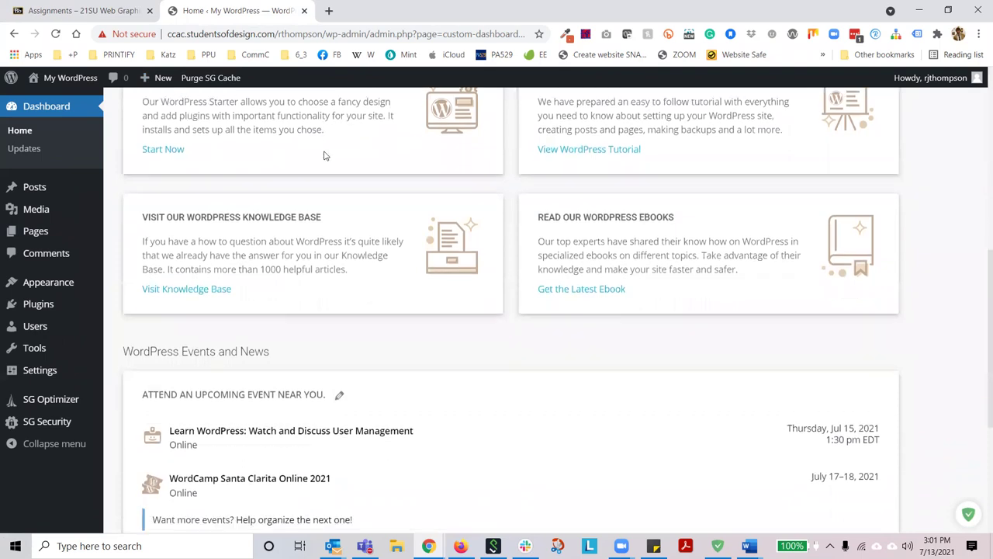
scroll(325, 156, down, 1)
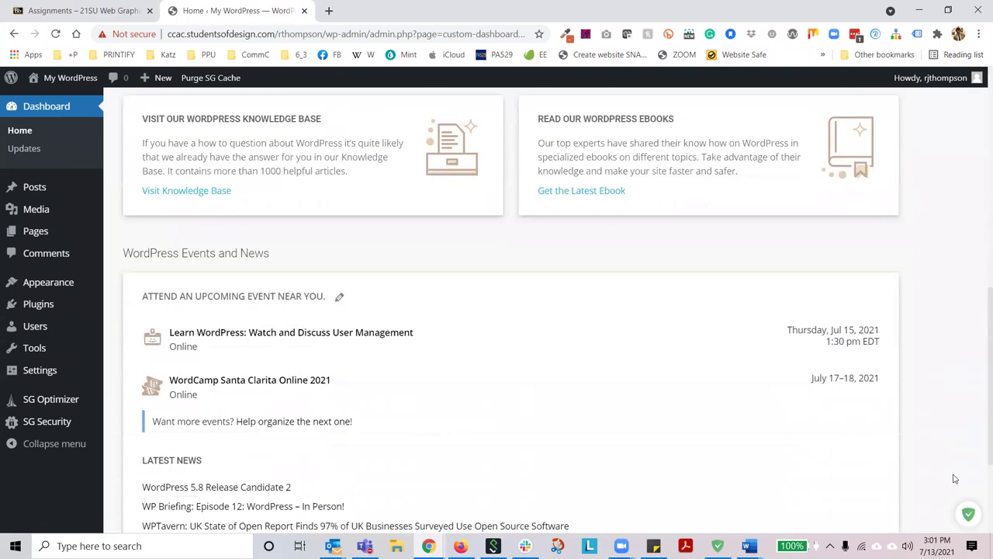
scroll(256, 194, down, 1)
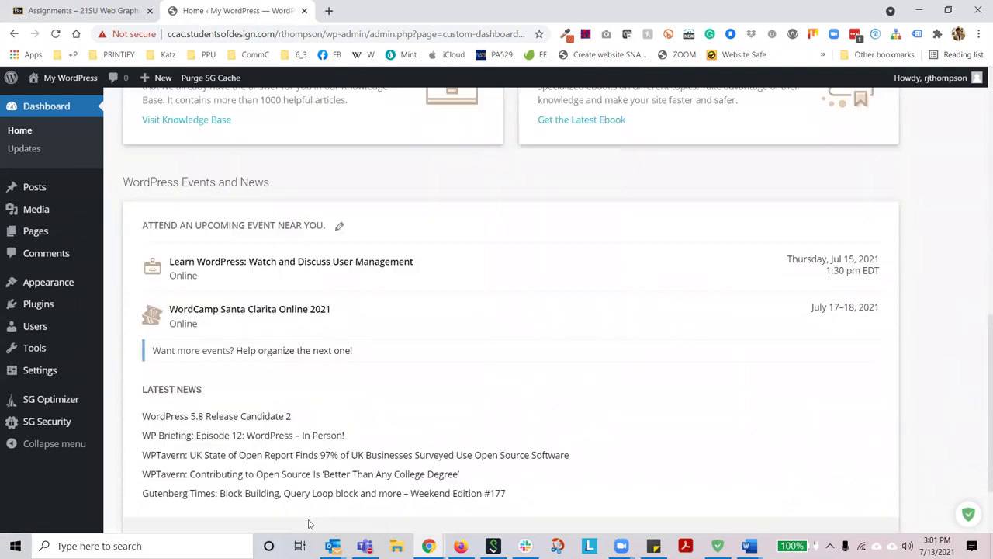
click(334, 543)
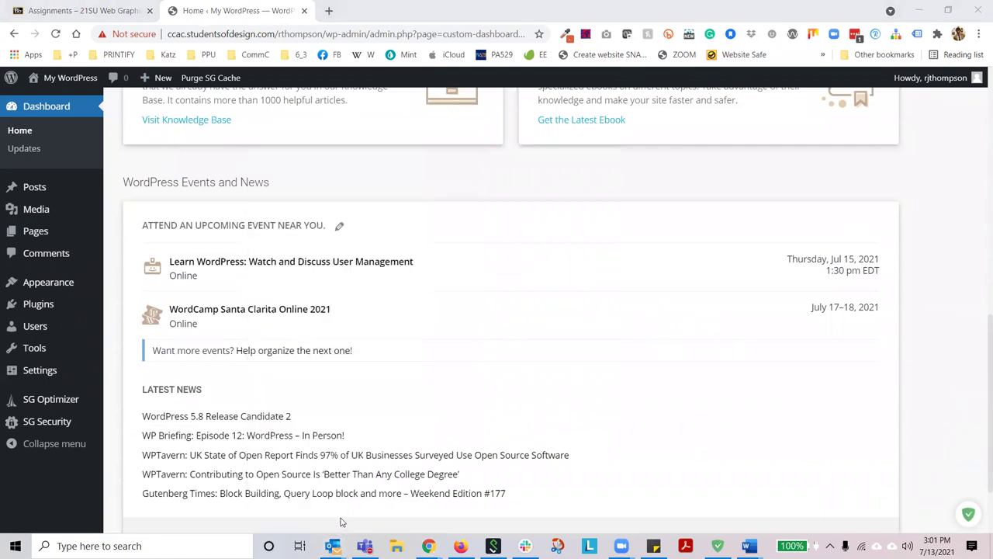
scroll(395, 231, up, 1)
scroll(395, 231, up, 2)
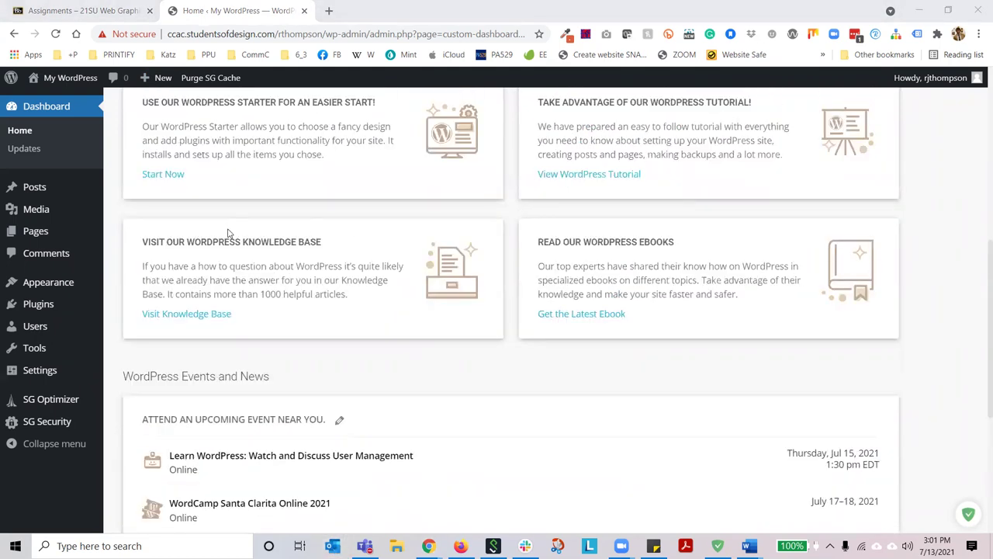
scroll(329, 248, up, 3)
scroll(806, 260, down, 4)
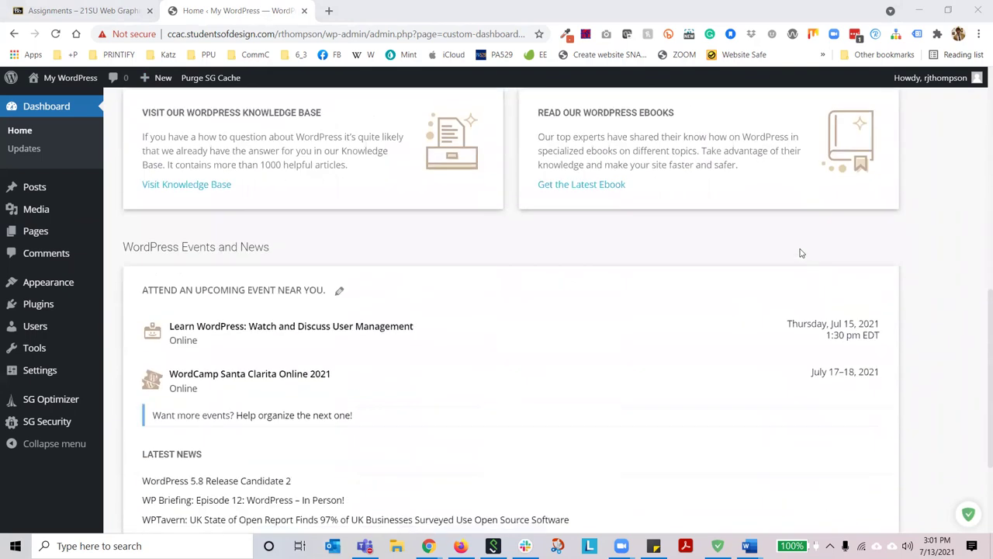
scroll(465, 341, down, 3)
scroll(498, 311, up, 7)
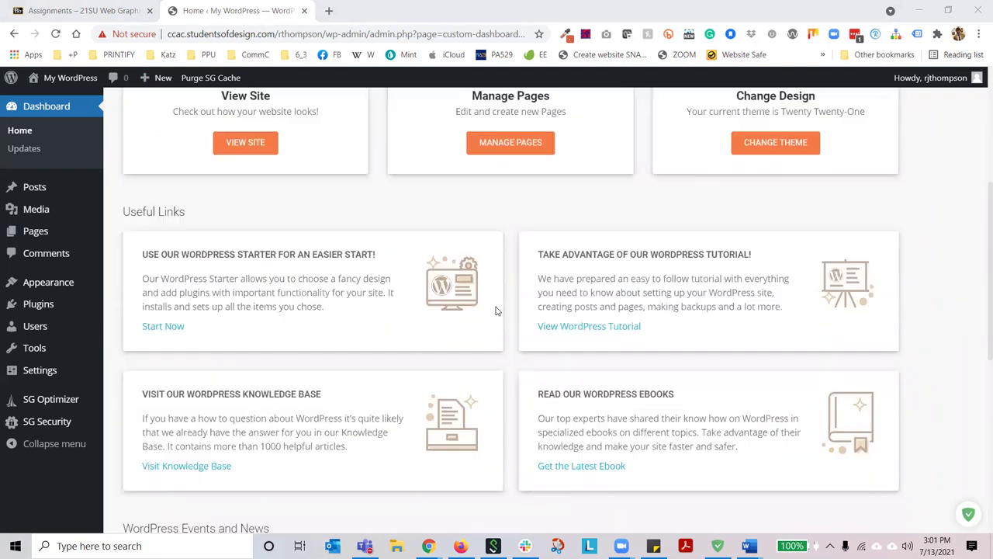
scroll(497, 311, up, 4)
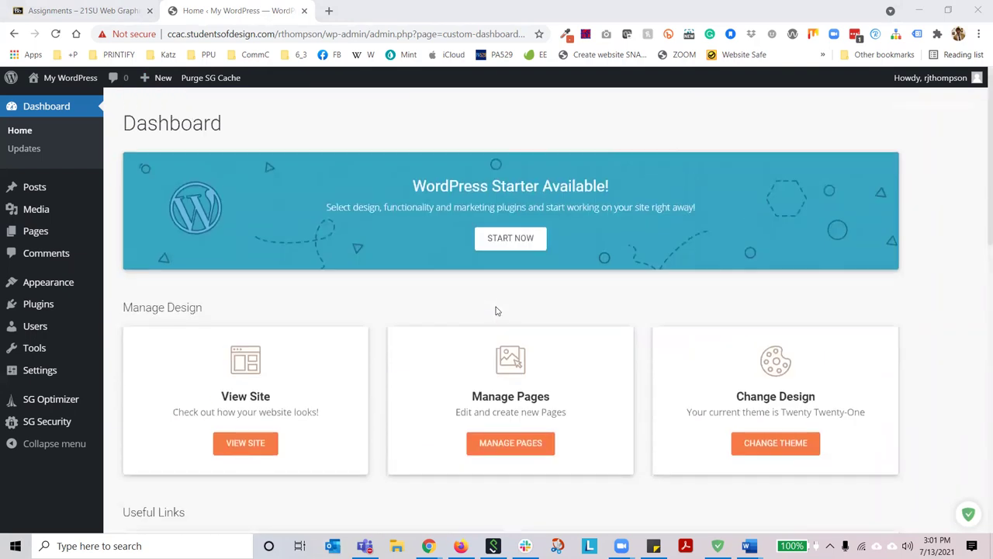
click(926, 132)
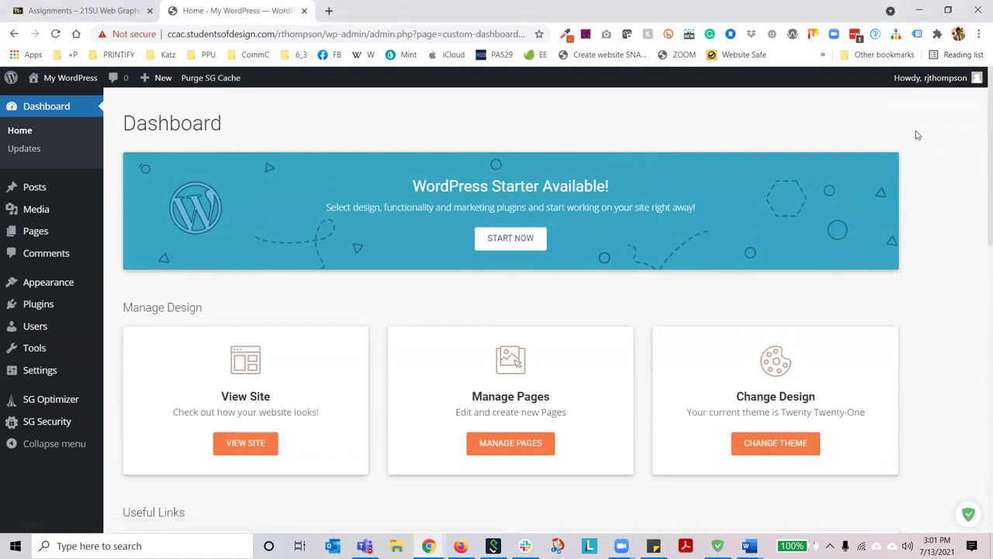
triple_click(914, 116)
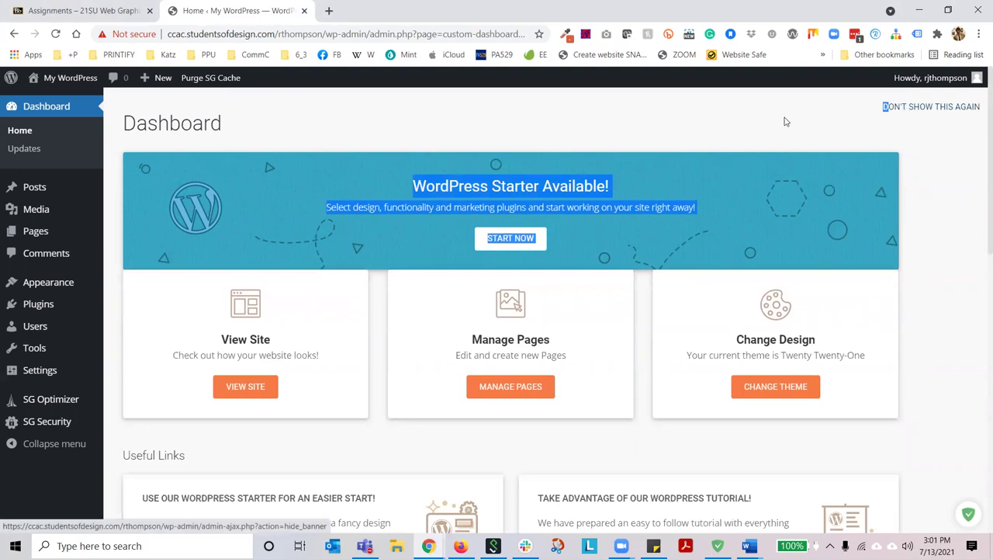
click(979, 141)
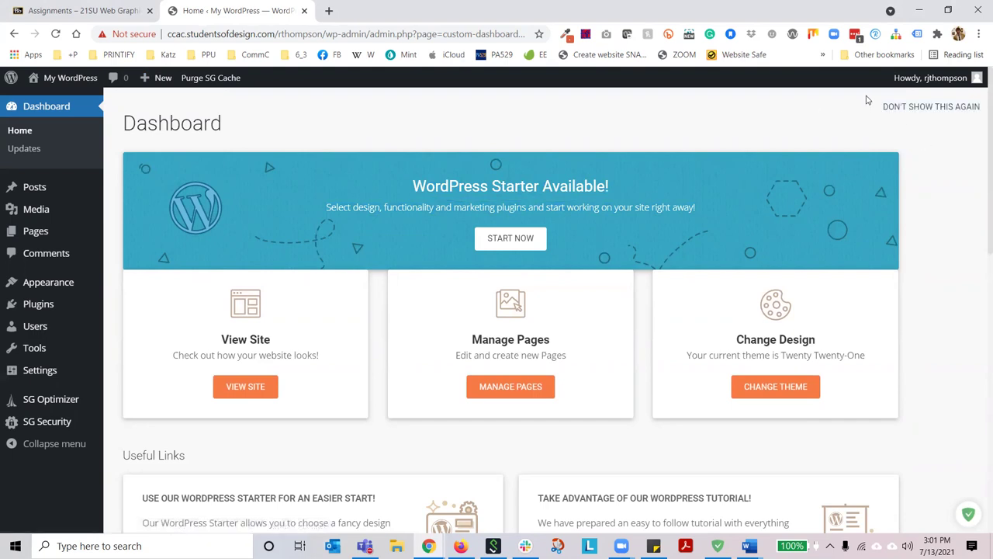
mouse_move(907, 82)
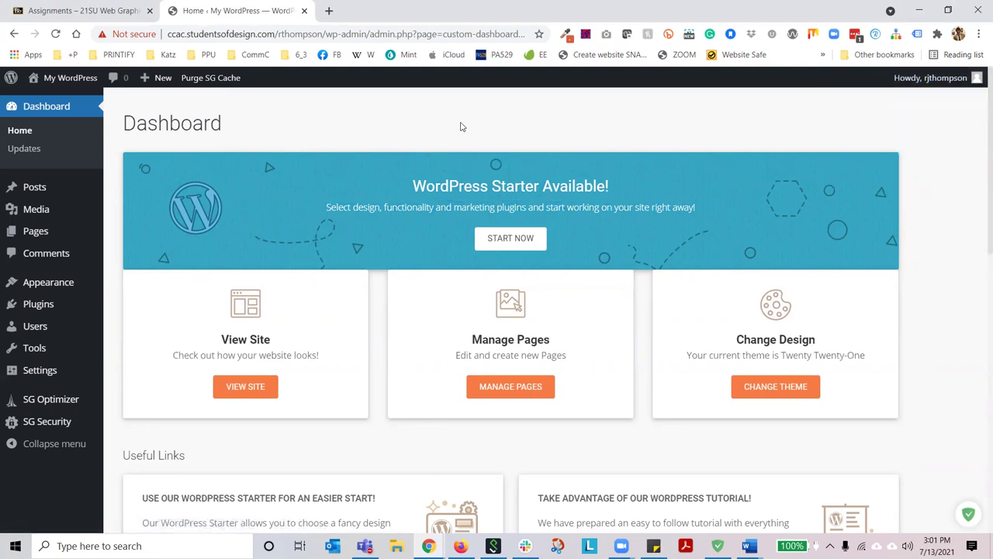
scroll(473, 155, down, 1)
scroll(473, 155, down, 6)
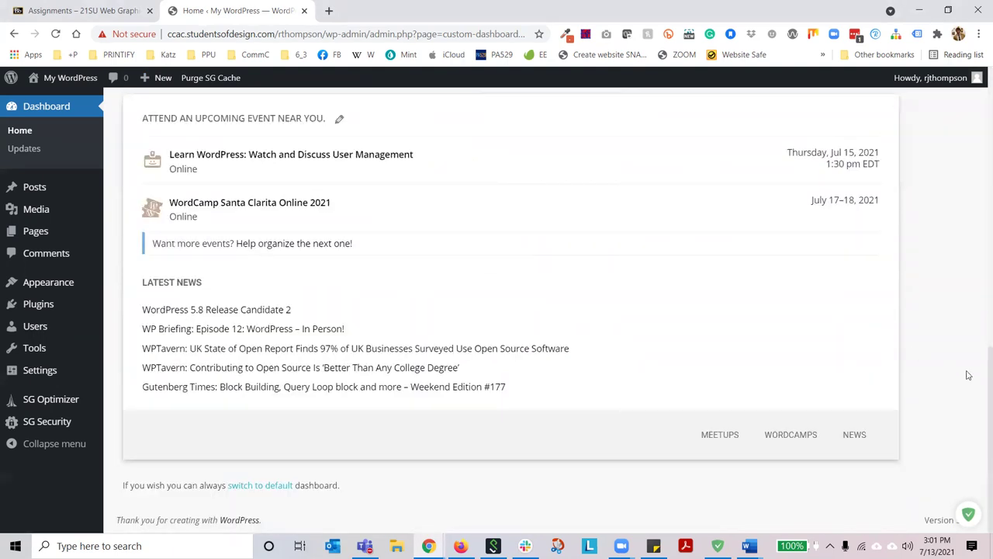
drag(944, 512, 948, 521)
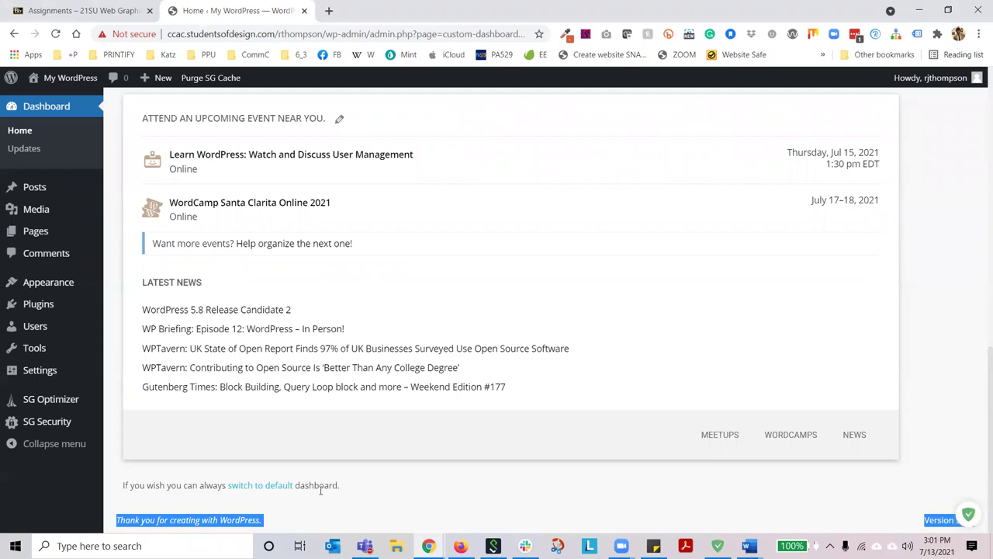
click(244, 518)
- Switch to the default dashboard, dismiss Welcome to WordPress, and review Site Health, At a Glance, Activity and Quick Draft
click(247, 487)
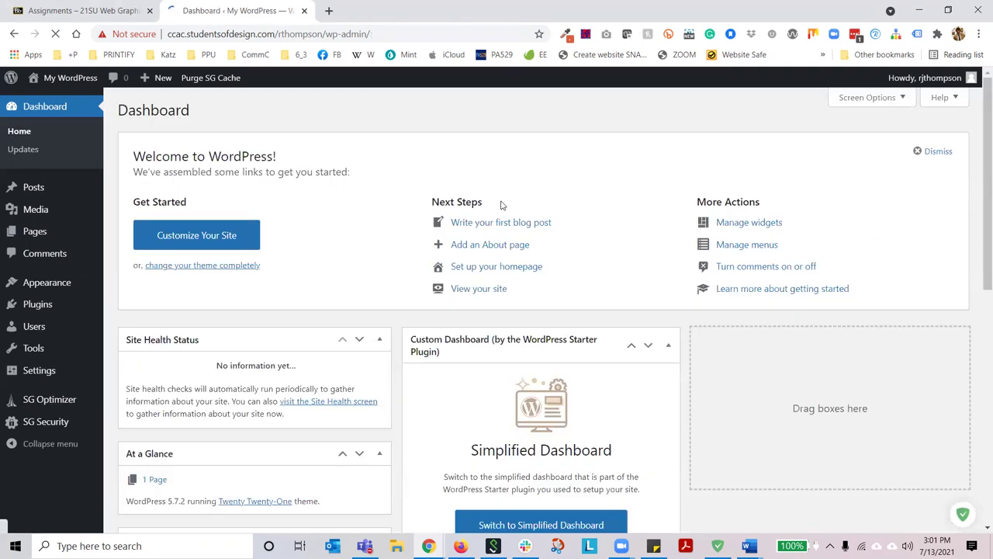
click(938, 153)
scroll(310, 313, down, 3)
scroll(419, 305, down, 4)
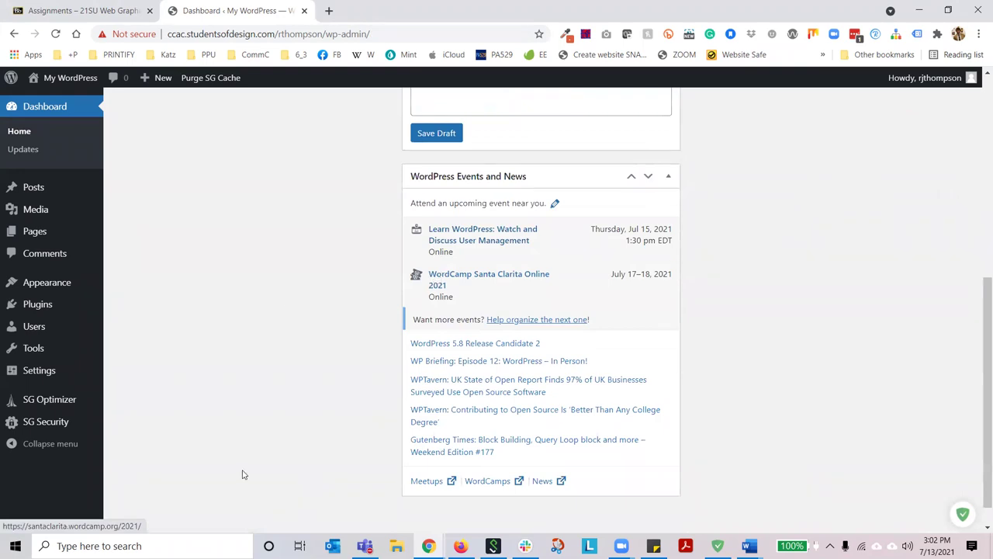
scroll(243, 471, up, 10)
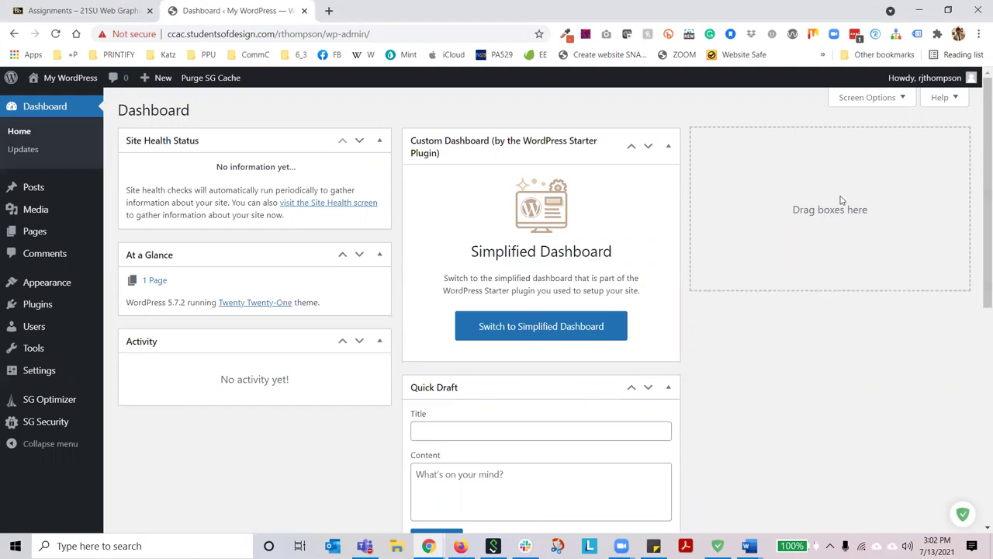
- Move Quick Draft, Events and News and Custom Dashboard into the right column, collapsing Quick Draft and Custom Dashboard
drag(799, 285, 799, 287)
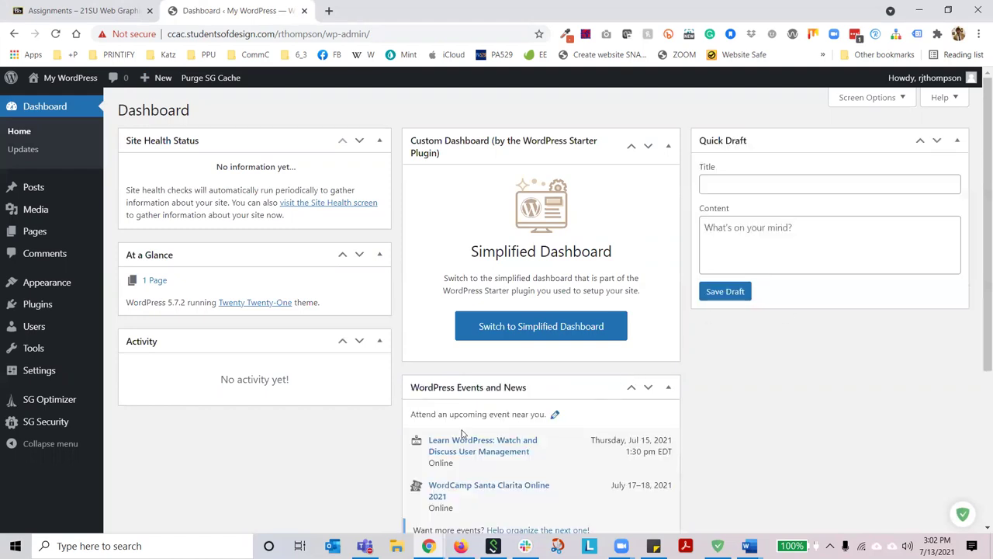
drag(466, 388, 782, 151)
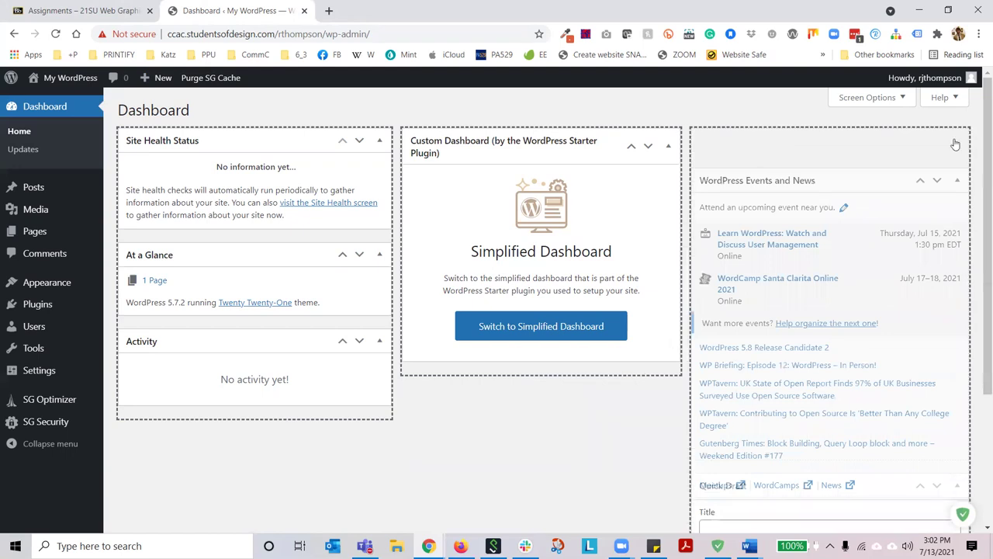
click(964, 188)
click(671, 148)
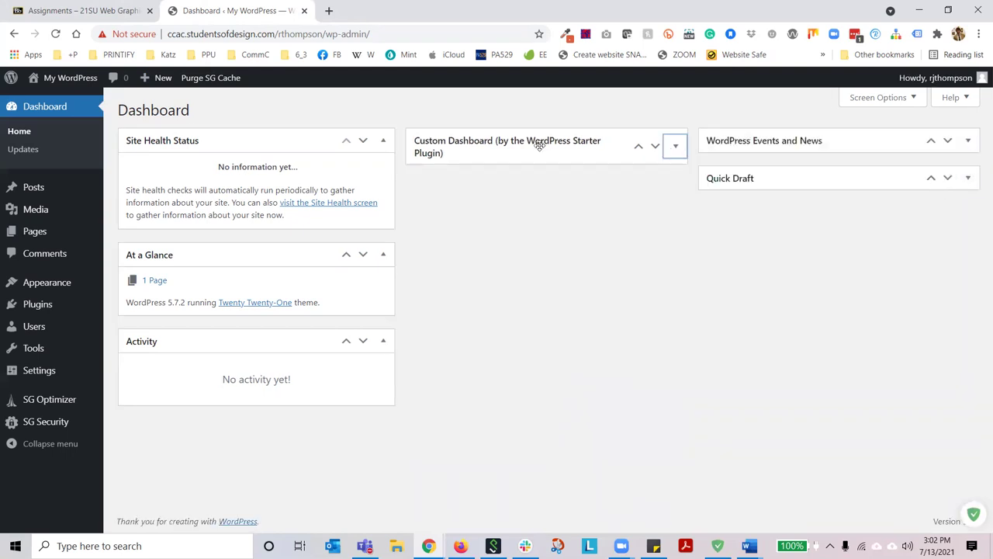
drag(538, 142, 810, 215)
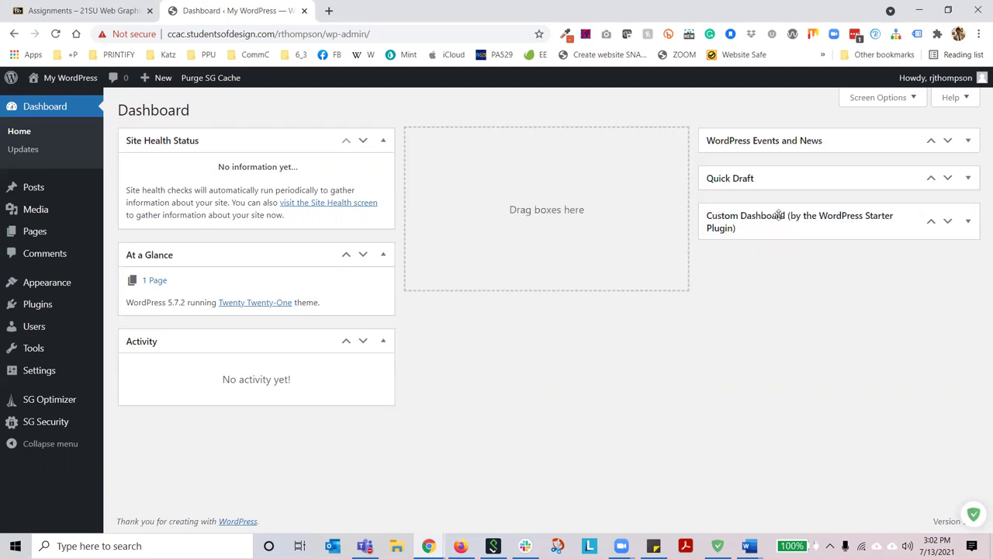
- Move At a Glance into the empty middle column and leave Events and News collapsed
drag(381, 251, 545, 157)
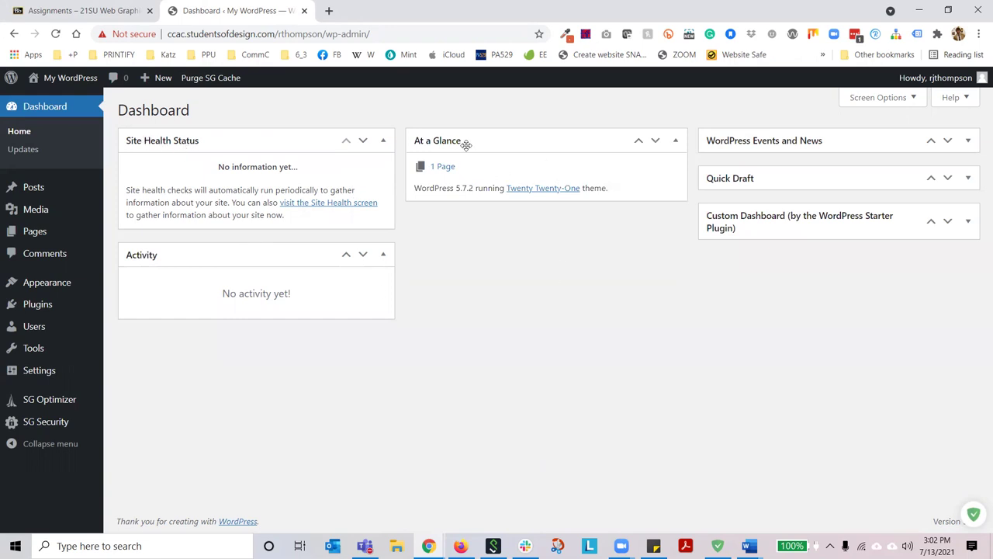
click(959, 141)
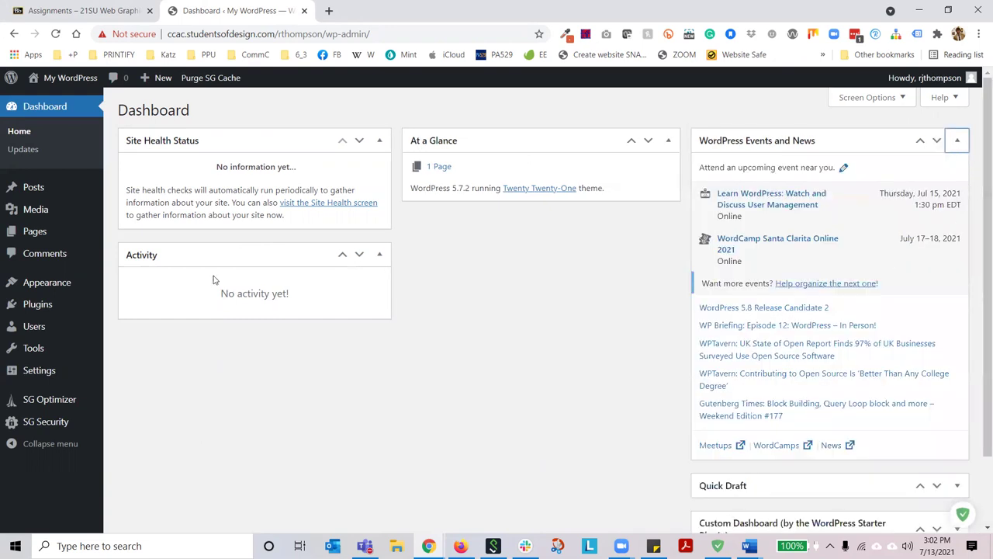
key(Return)
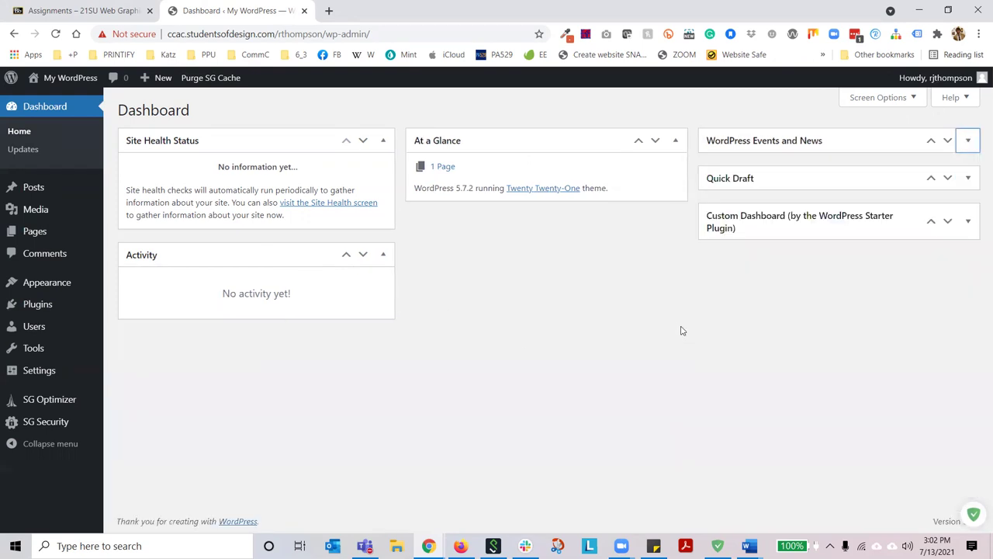
- Toggle the dashboard boxes in Screen Options so only Site Health Status, At a Glance and Activity remain
click(874, 98)
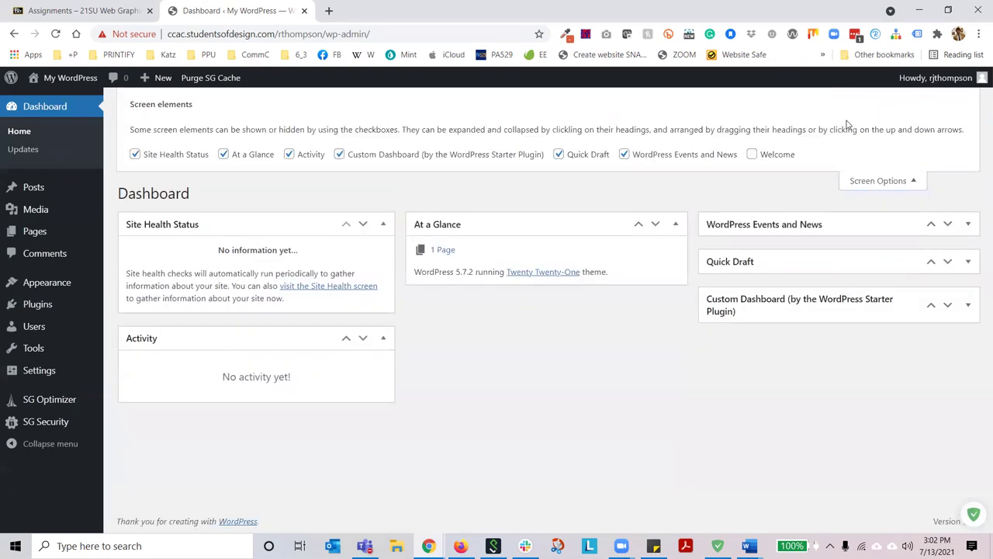
click(180, 157)
click(224, 155)
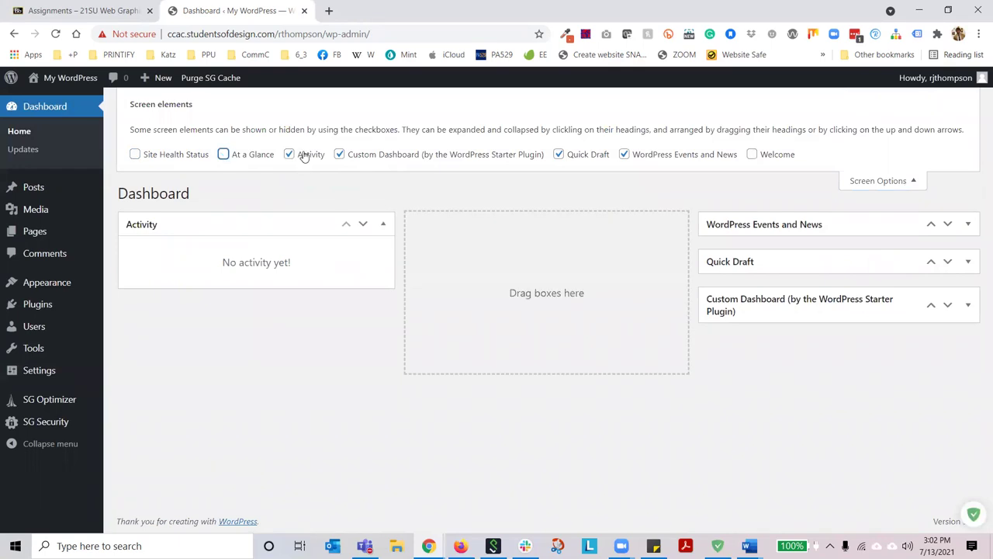
click(302, 154)
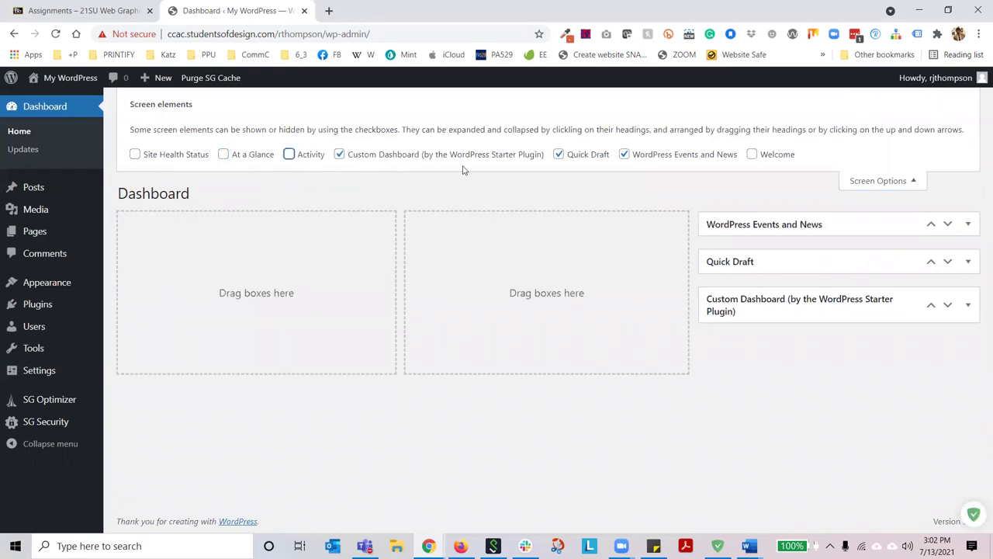
click(700, 157)
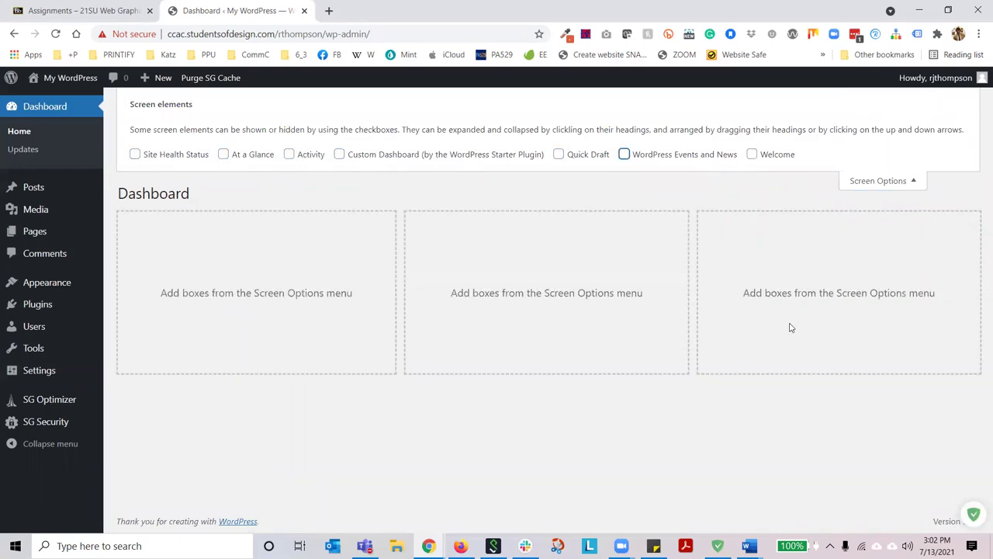
click(200, 159)
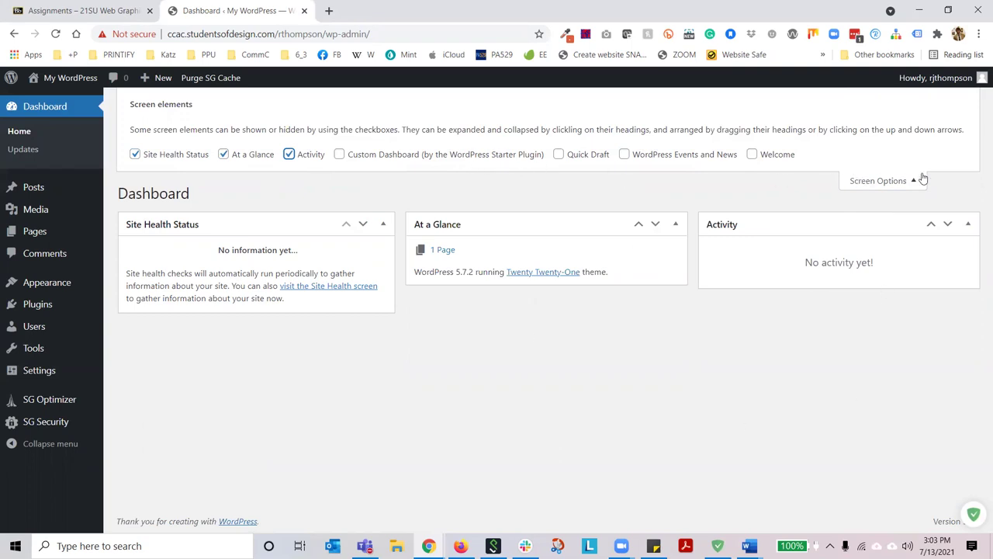
click(900, 180)
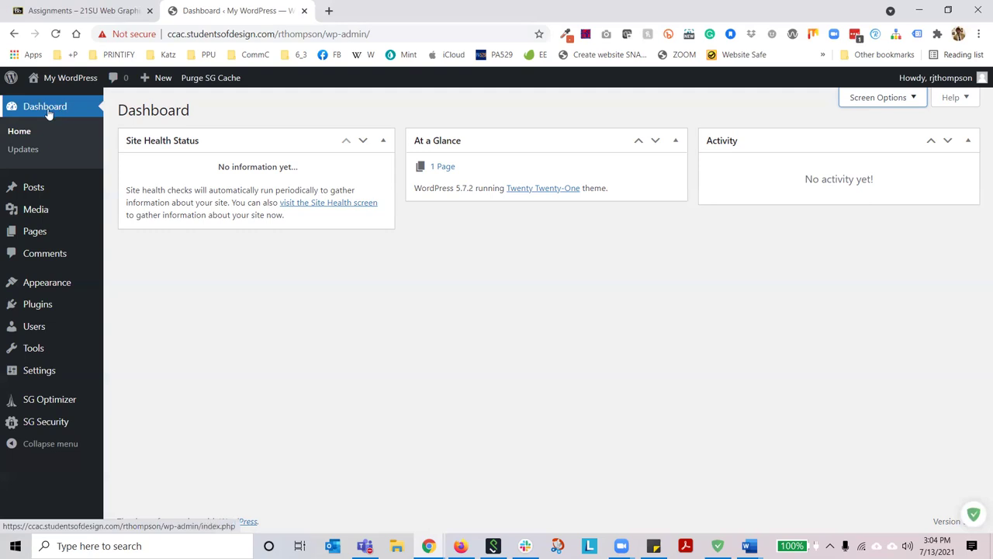
- Open Dashboard > Updates and confirm version 5.7.2 is current with Plugins and Themes up to date
click(35, 152)
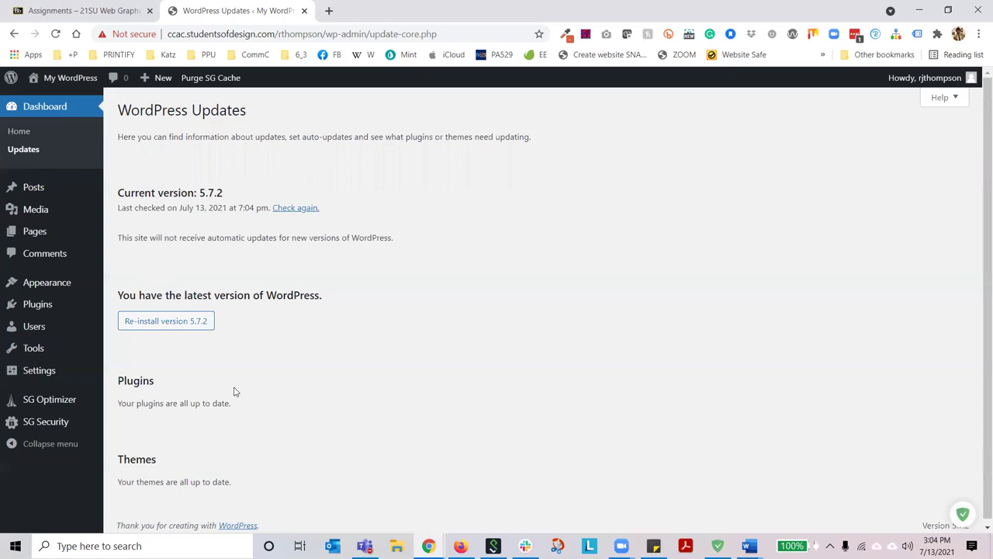
drag(222, 379, 120, 378)
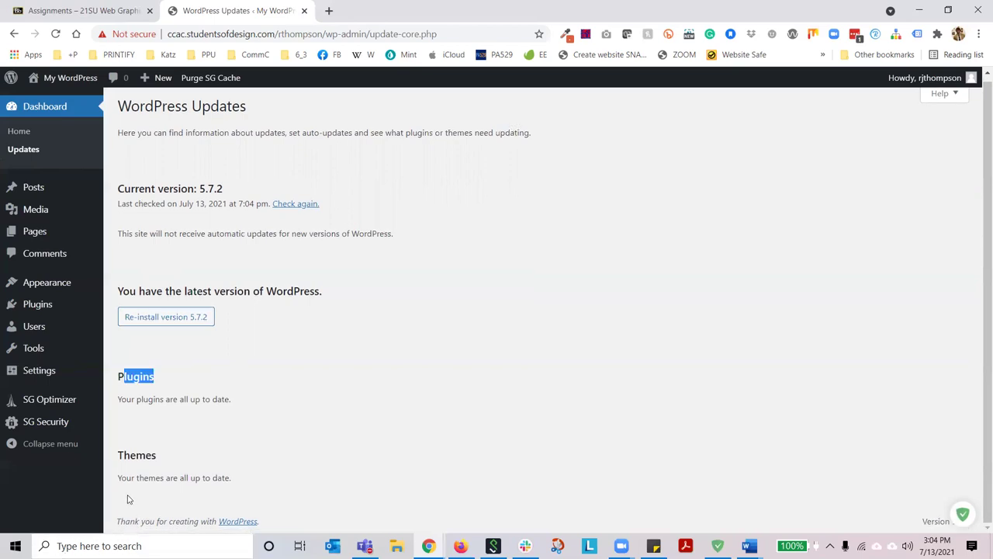
drag(123, 457, 167, 460)
click(230, 426)
drag(295, 290, 311, 291)
click(310, 288)
mouse_move(57, 193)
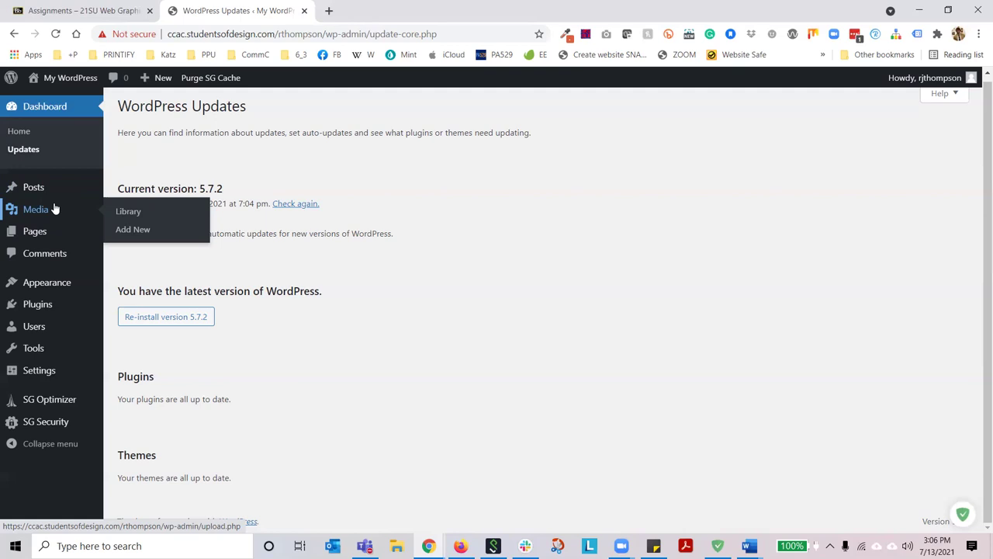
mouse_move(56, 230)
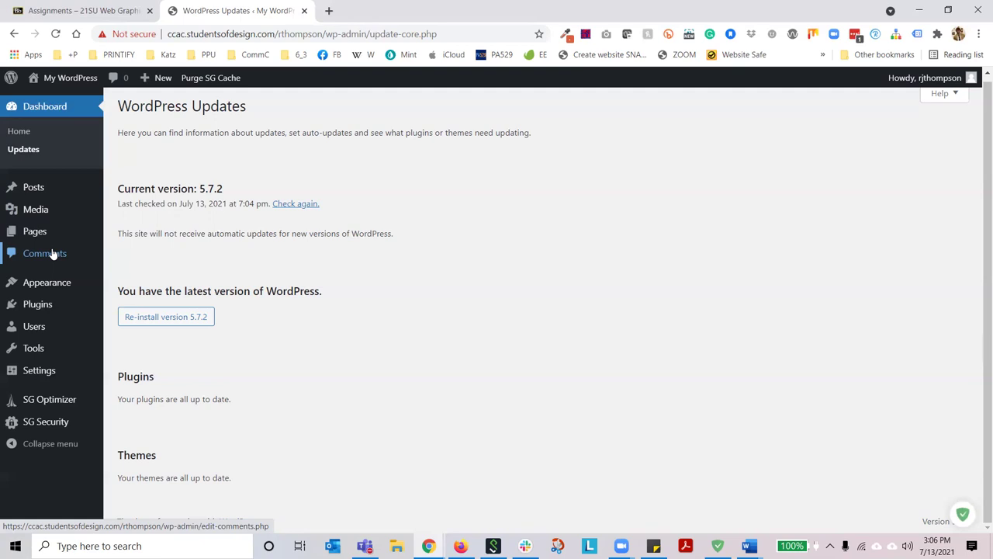
mouse_move(49, 282)
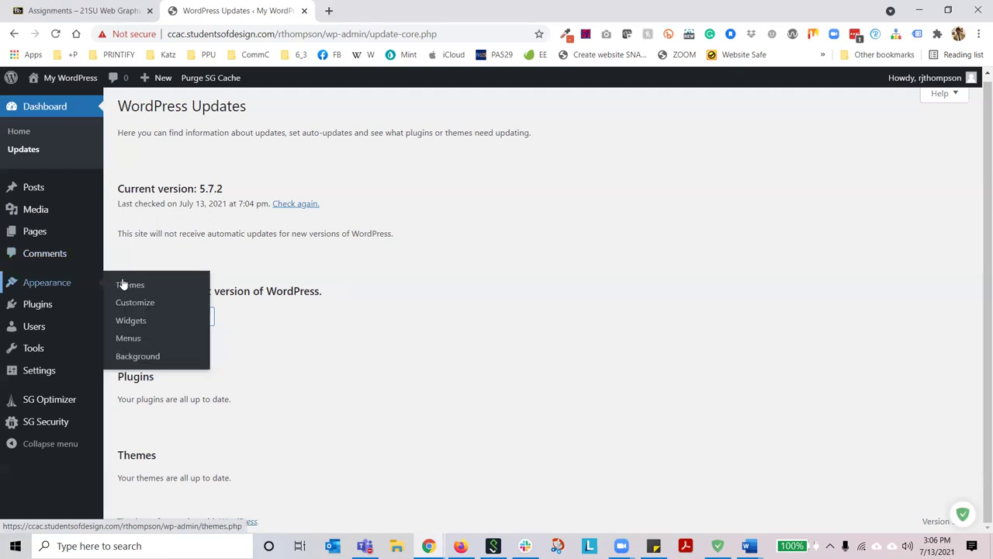
mouse_move(98, 302)
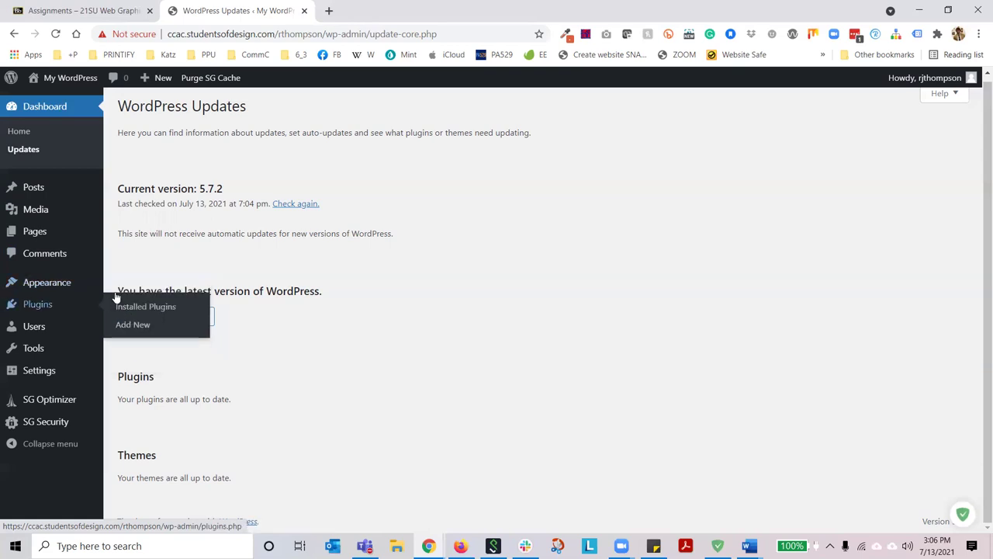
mouse_move(89, 282)
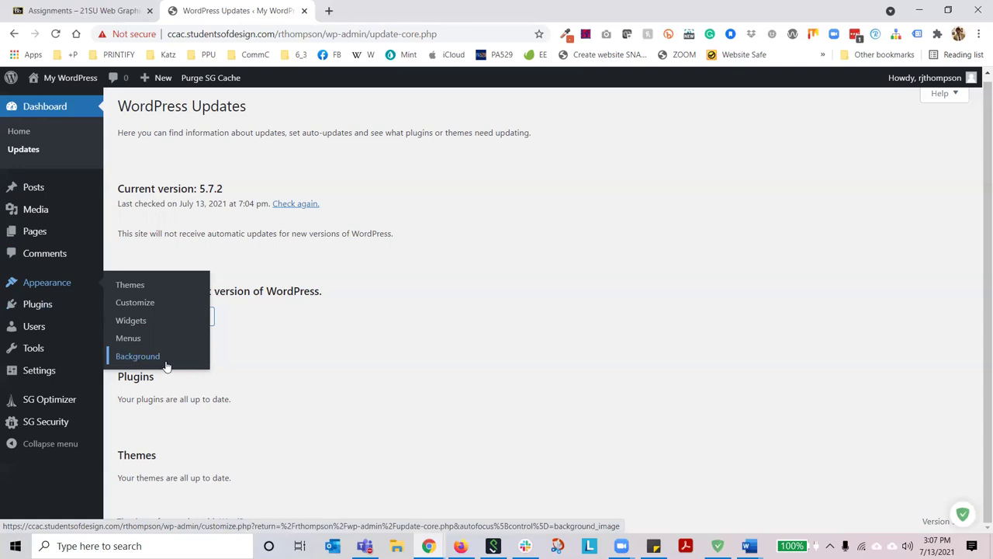
- Browse the Plugins, Users, Tools and Settings menus, then go to SG Optimizer's caching settings
mouse_move(49, 310)
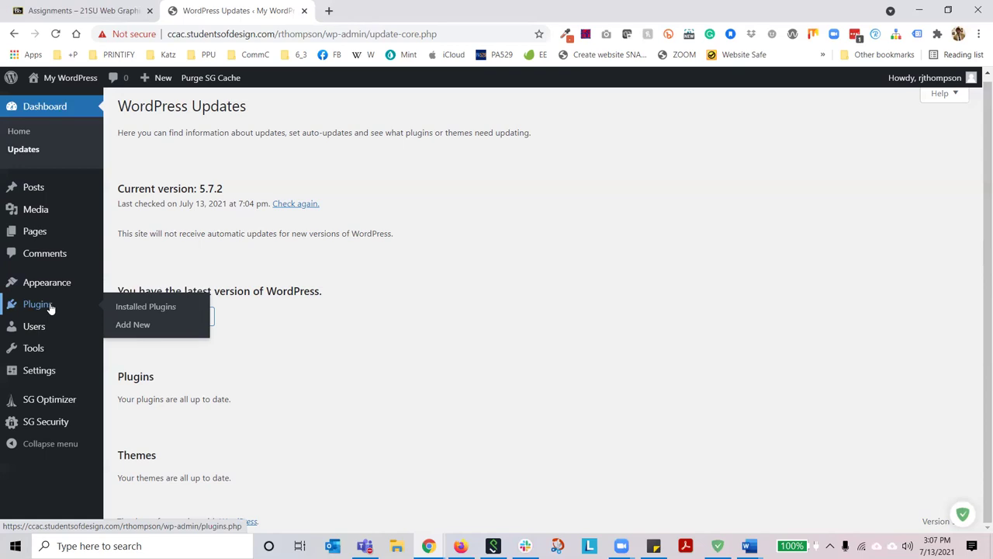
mouse_move(71, 329)
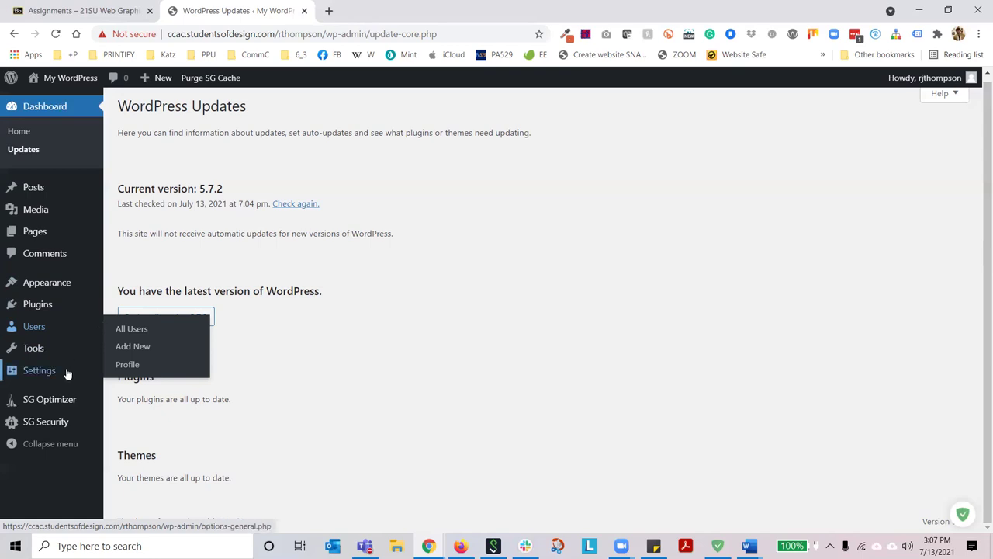
mouse_move(57, 353)
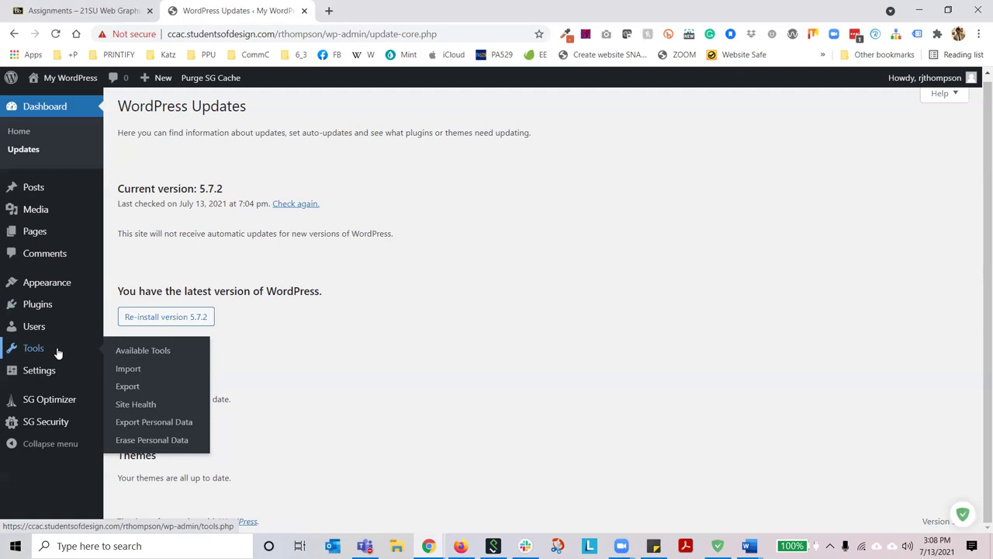
mouse_move(53, 372)
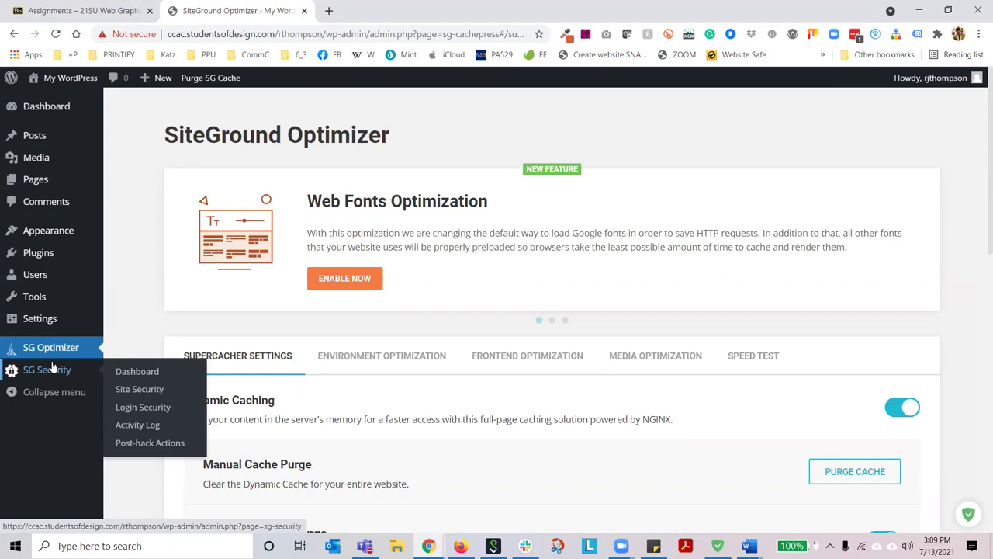
mouse_move(53, 135)
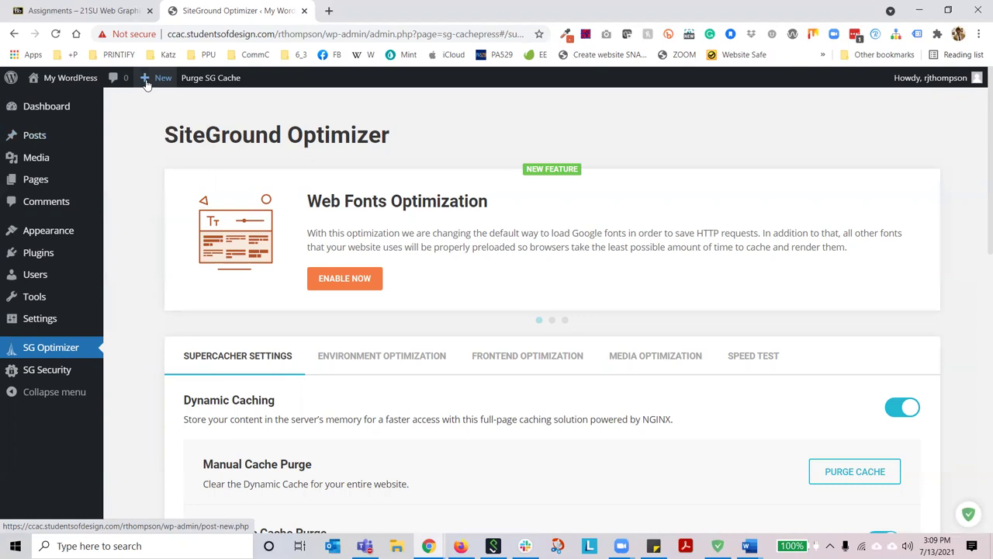
mouse_move(147, 84)
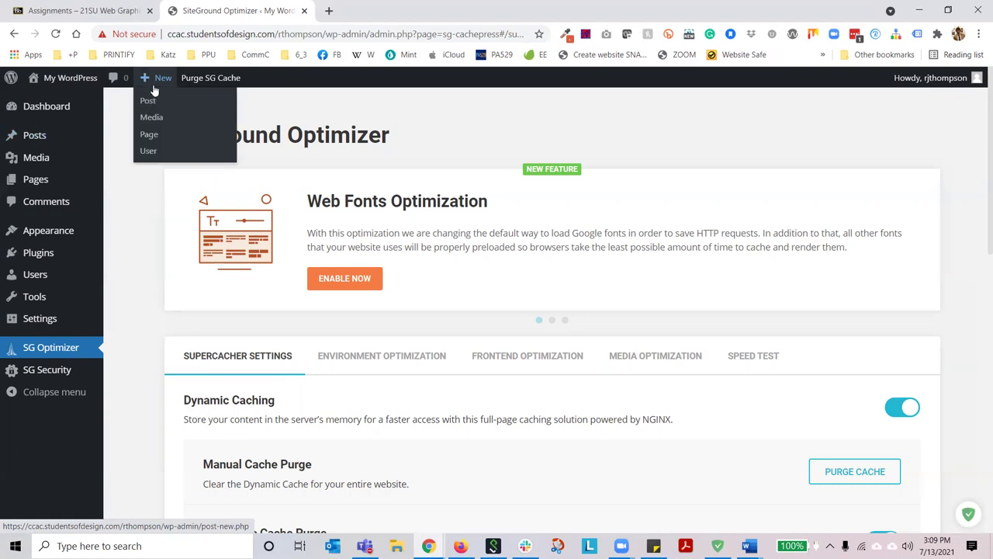
mouse_move(81, 138)
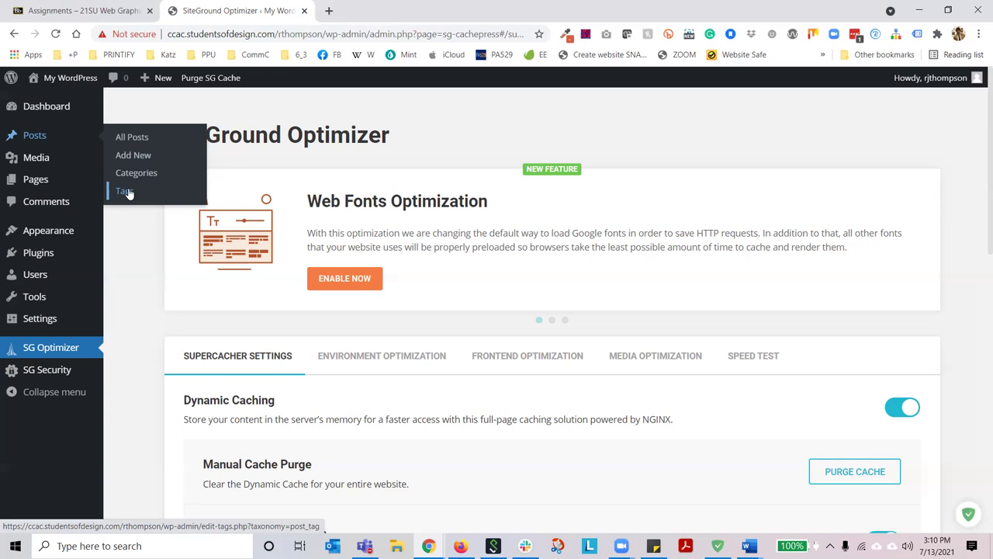
- In All Posts Screen Options, hide then restore the Author, Categories, Tags and Comments columns
click(131, 138)
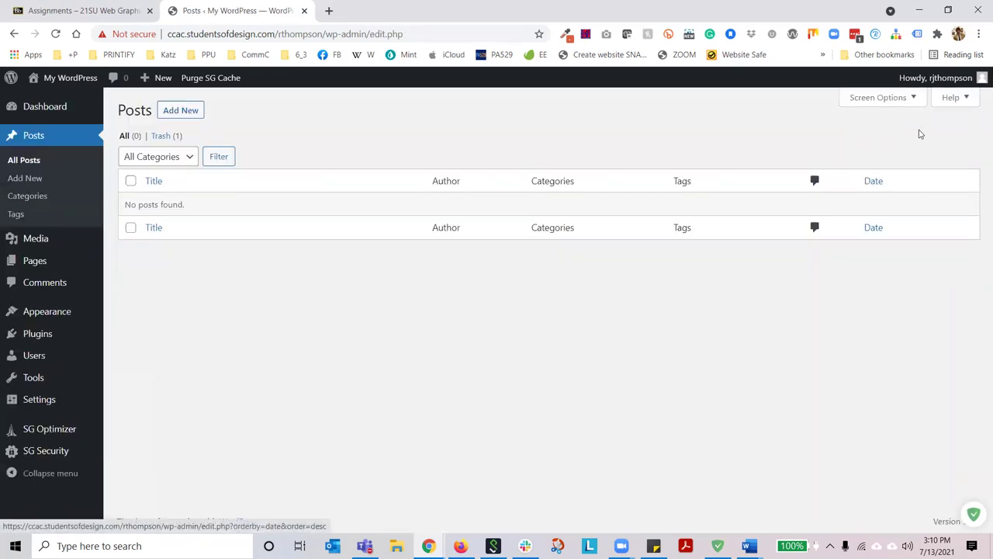
click(904, 102)
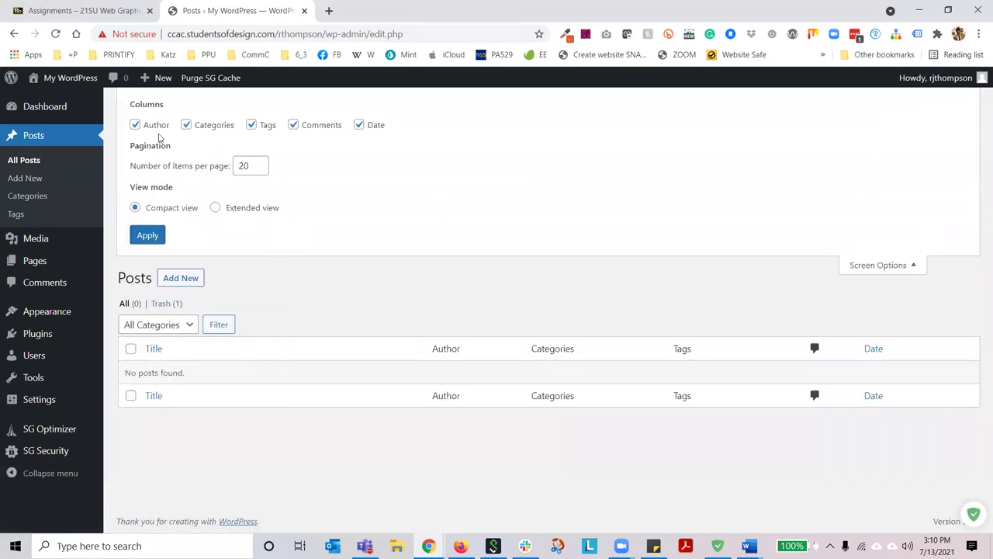
click(149, 132)
click(190, 125)
click(246, 126)
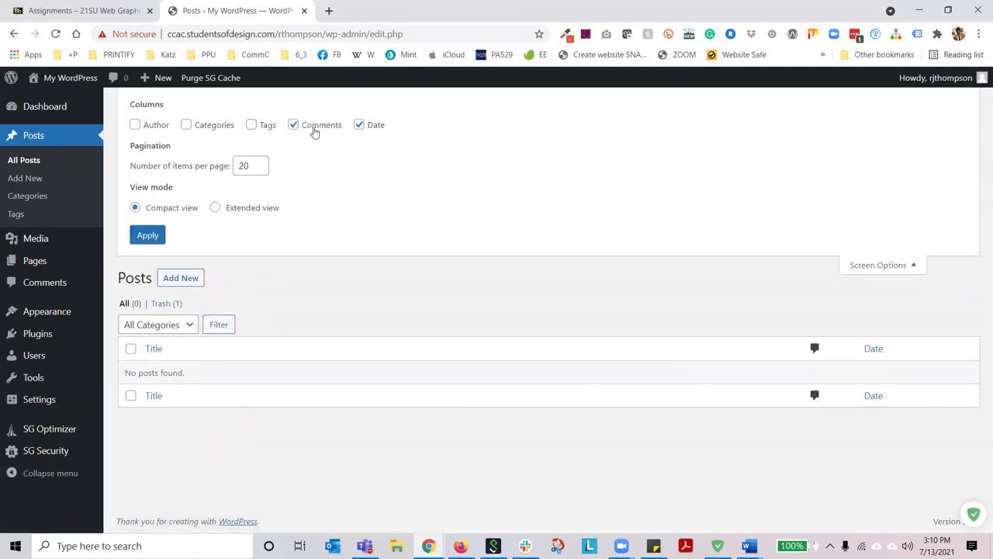
click(315, 130)
click(324, 127)
click(252, 125)
click(207, 125)
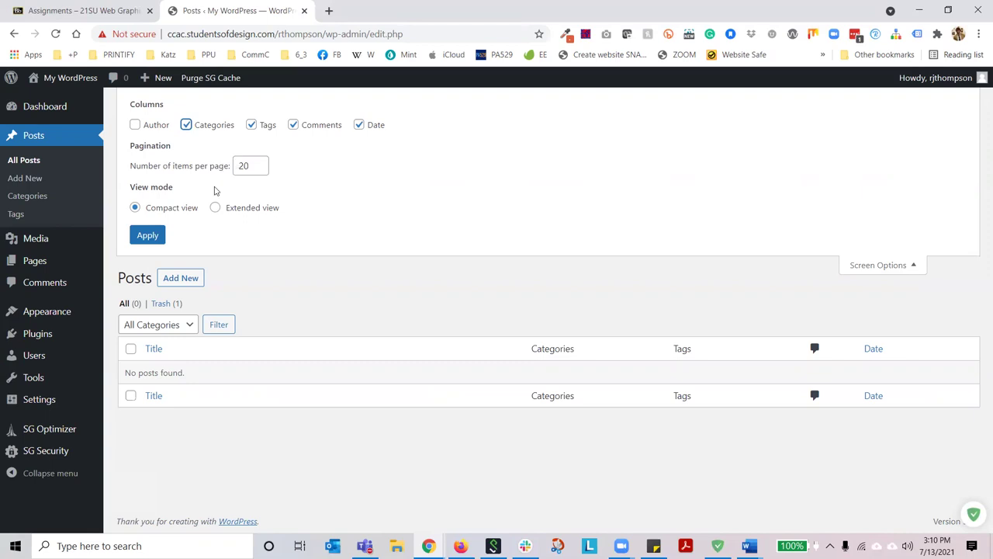
key(space)
- Set the posts list to show 30 items per page and apply
key(Tab)
key(Tab)
key(Tab)
key(Tab)
key(Tab)
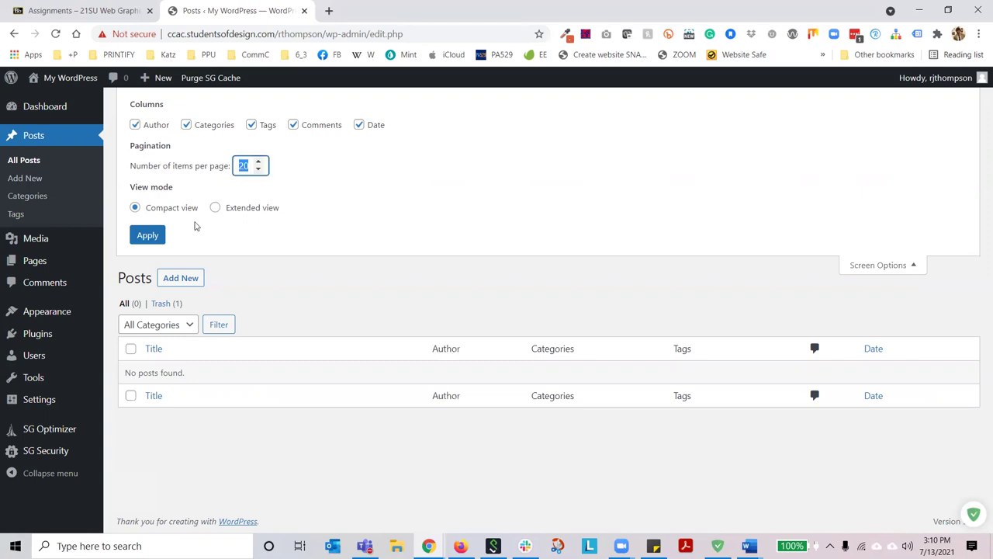
text(30)
click(161, 236)
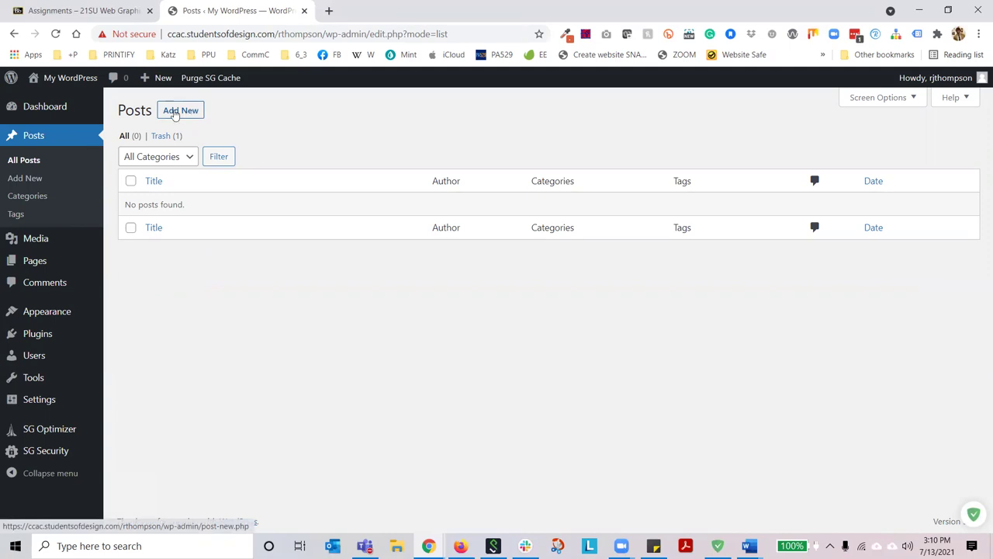
- Start a new post with the Add New button beside the Posts heading
mouse_move(160, 77)
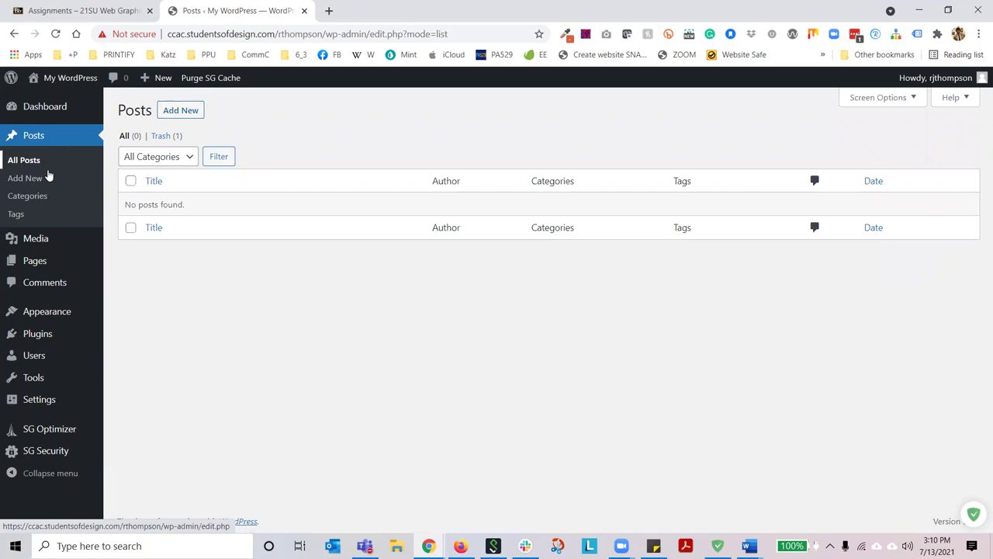
click(180, 111)
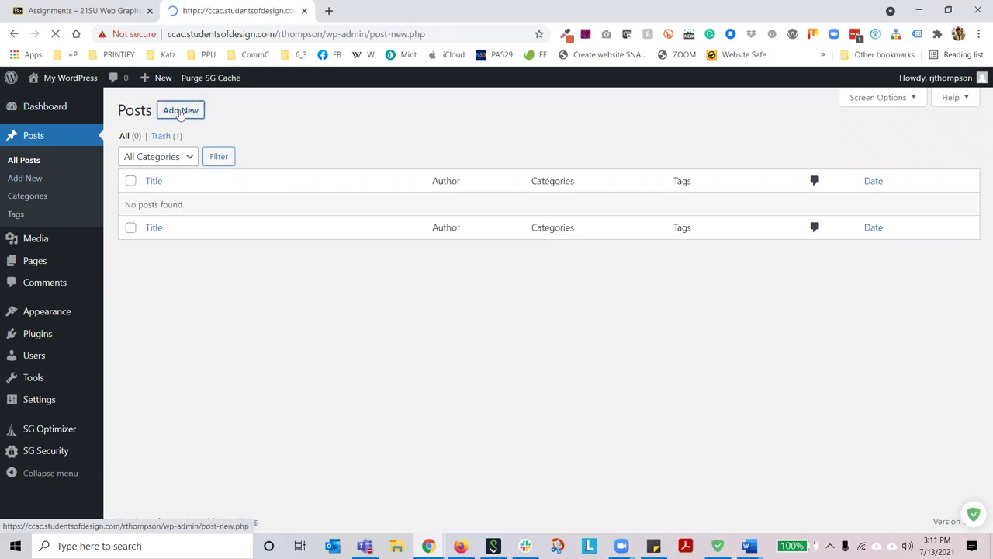
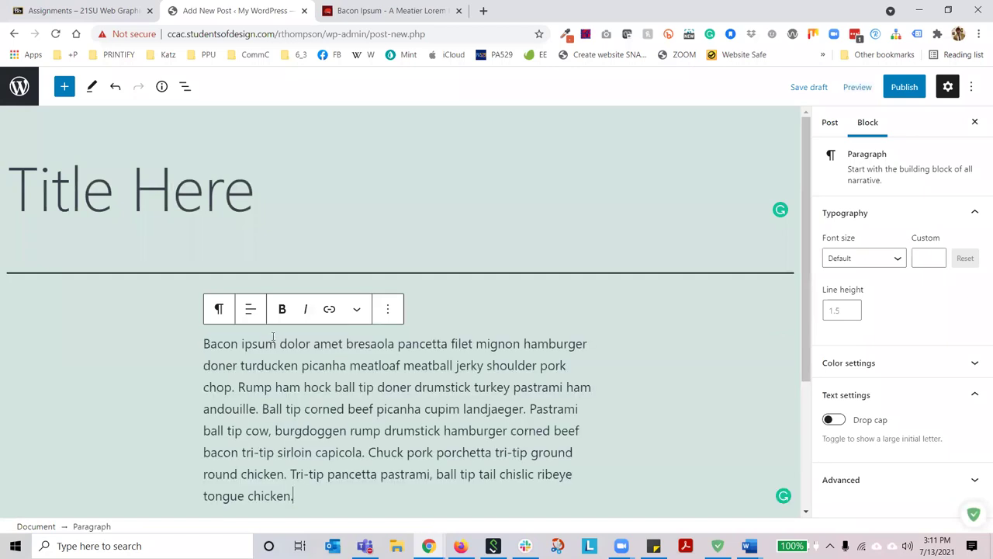
- Convert the Bacon Ipsum paragraph into a heading and set its level to H1
click(293, 363)
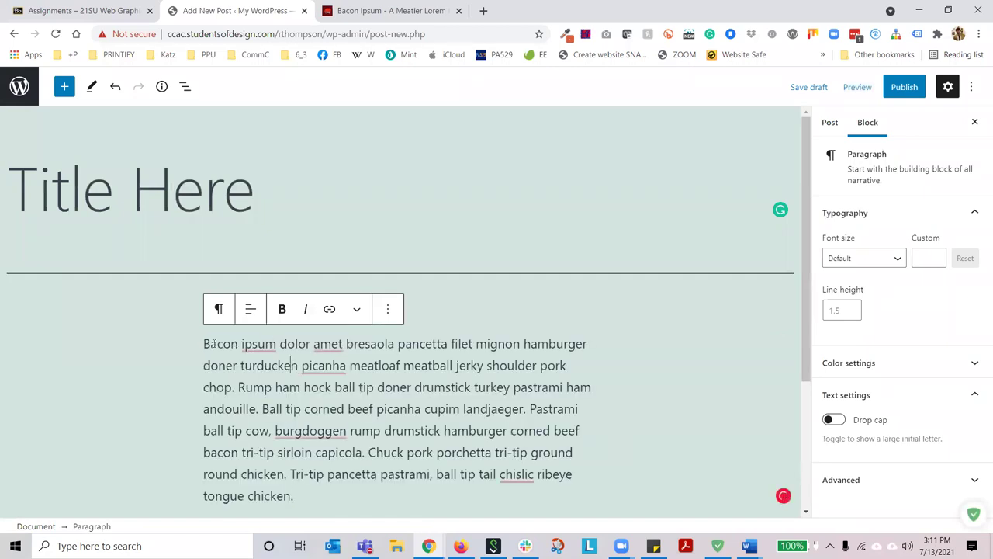
double_click(220, 343)
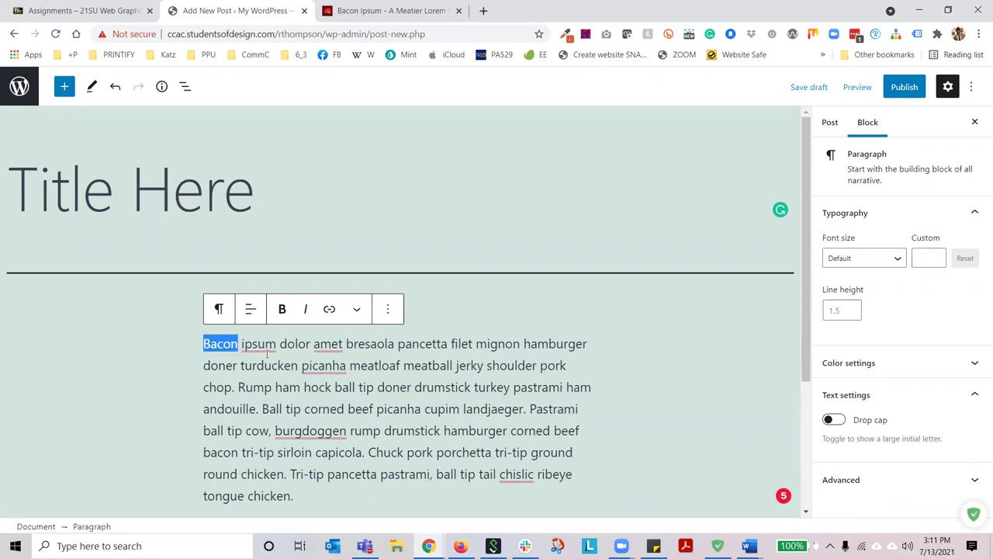
click(219, 309)
mouse_move(250, 107)
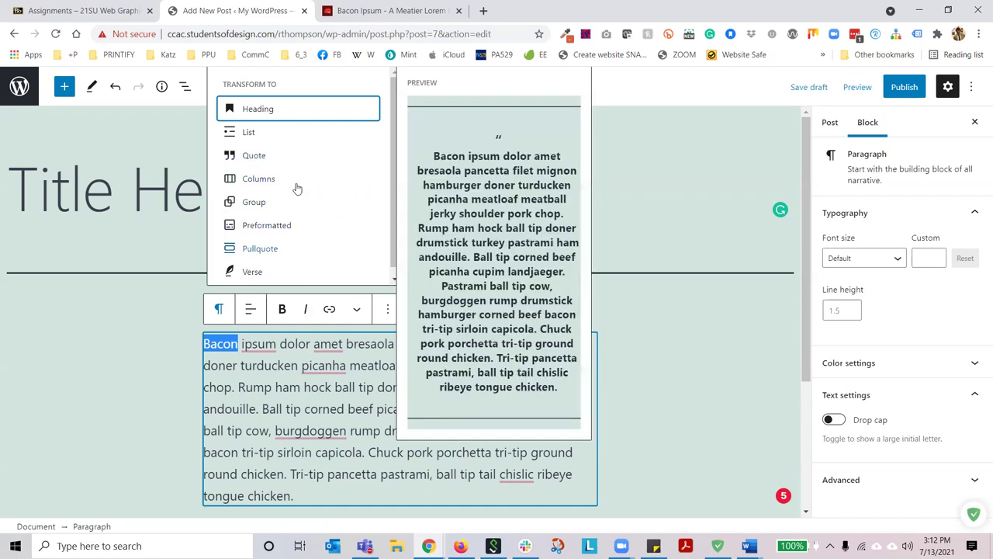
click(284, 109)
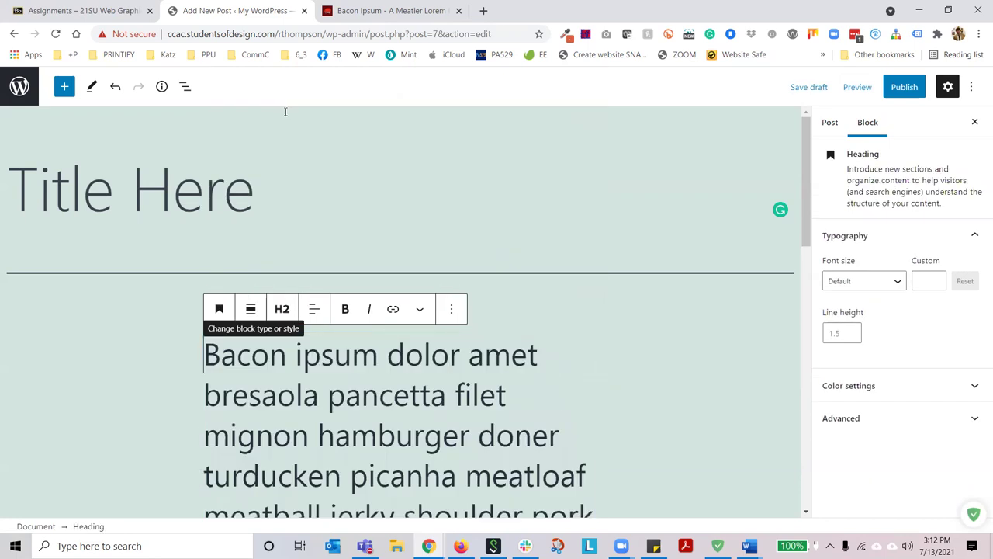
click(281, 309)
click(399, 348)
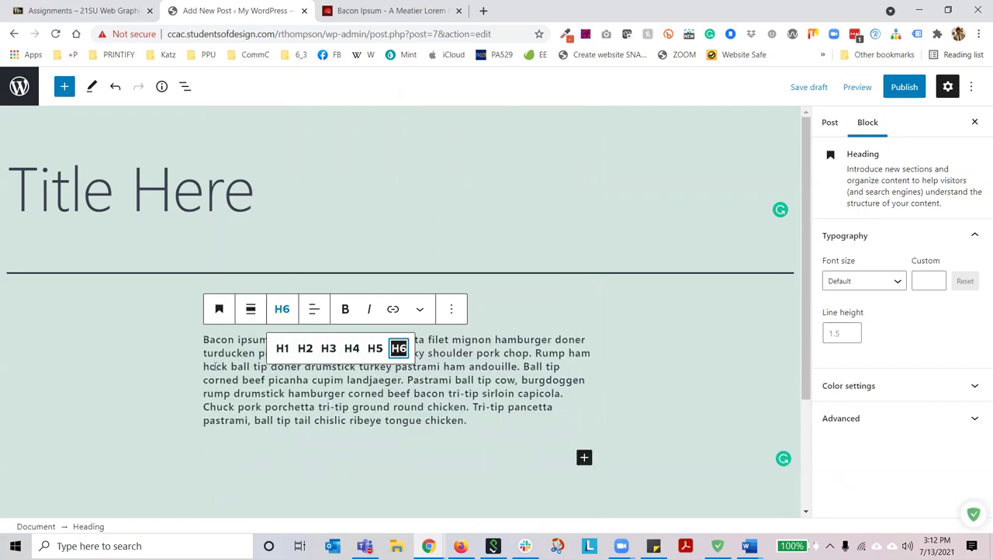
click(281, 348)
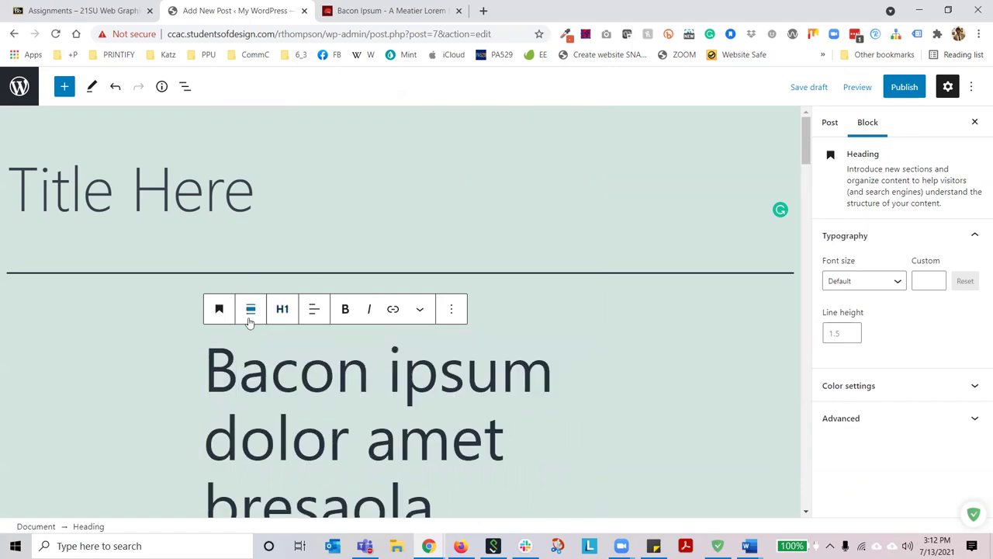
- Add a new block below the heading and paste the Bacon Ipsum paragraph into it
scroll(432, 331, down, 14)
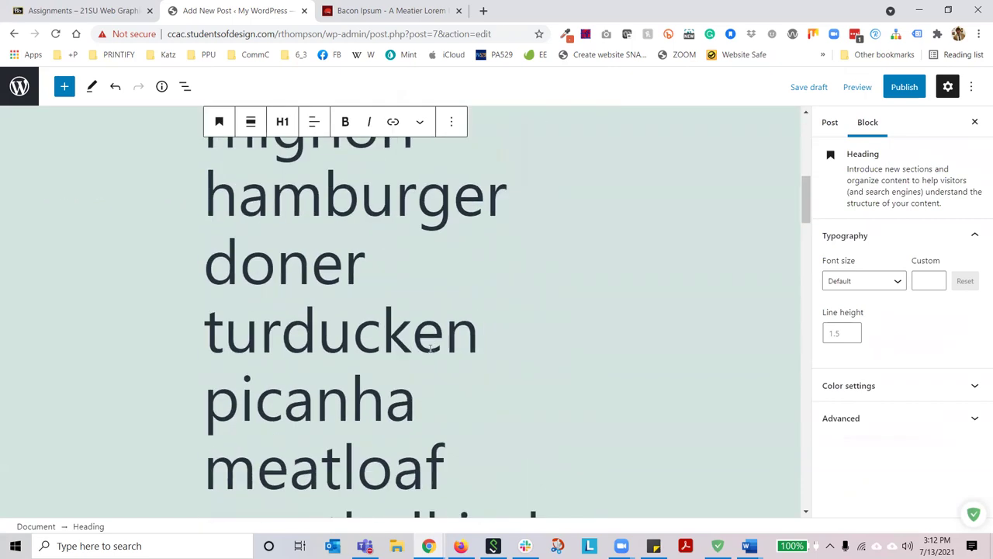
scroll(452, 351, down, 5)
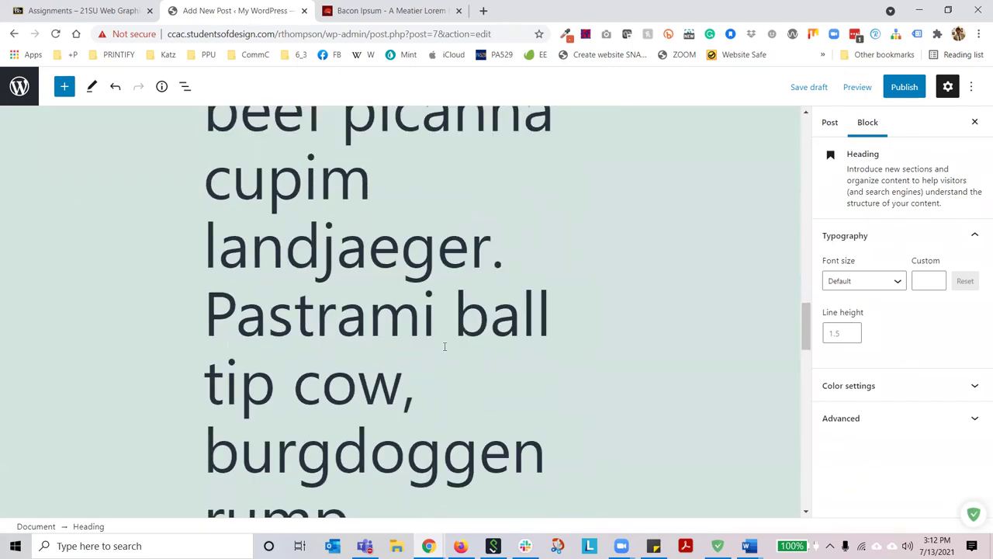
scroll(432, 399, down, 5)
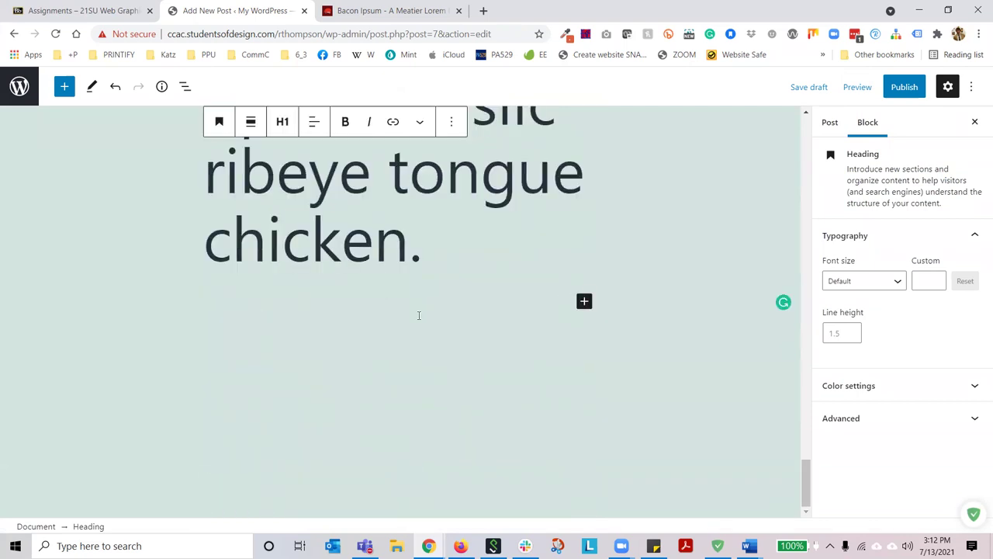
click(339, 277)
text(Bacon ipsum dolor amet bresaola pancetta filet mignon hamburger doner turducken picanha meatloaf meatball jerky shoulder pork chop. Rump ham hock ball tip doner drumstick turkey pastrami ham andouille. Ball tip corned beef picanha cupim landjaeger. Pastrami ball tip cow, burgdoggen rump drumstick hamburger corned beef bacon tri-tip sirloin capicola. Chuck pork porchetta tri-tip ground round chicken. Tri-tip pancetta pastrami, ball tip tail chislic ribeye tongue chicken.)
- Bold the word 'amet' and center-align the pasted paragraph
scroll(339, 295, up, 1)
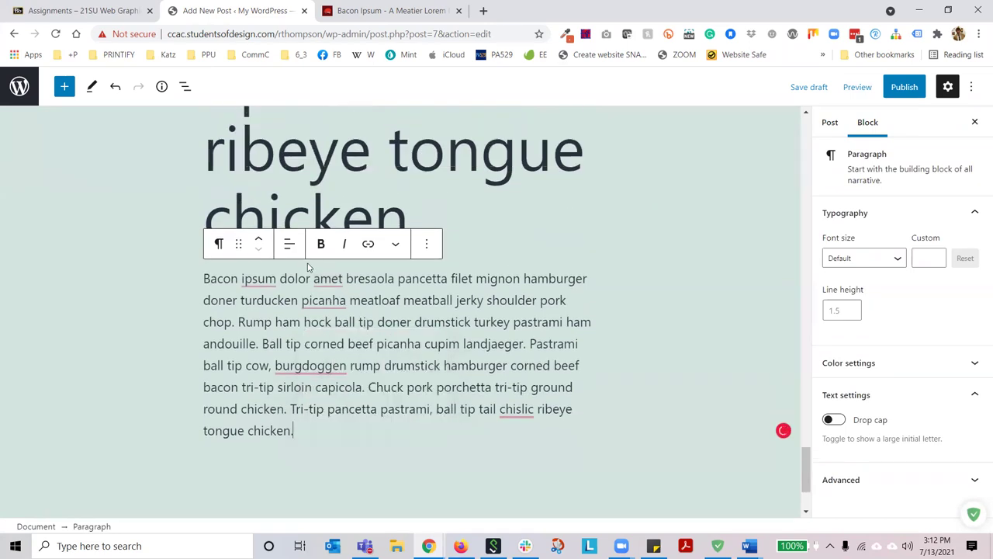
double_click(321, 279)
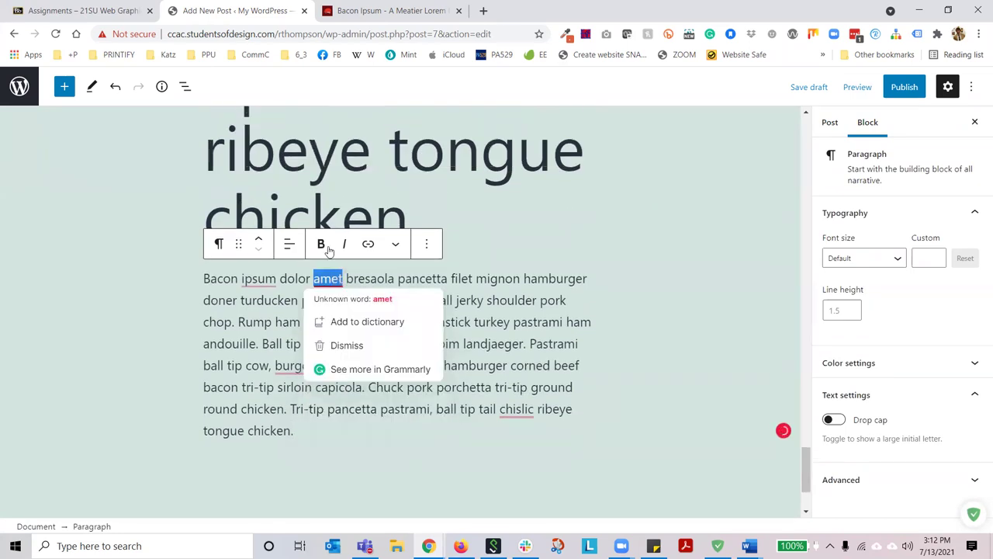
key(ctrl+b)
click(301, 301)
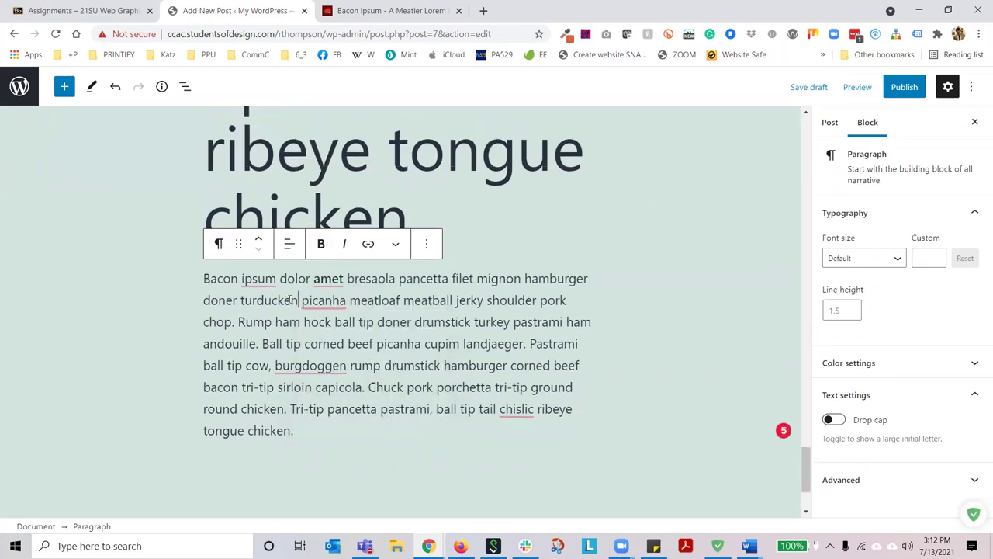
drag(292, 301, 203, 301)
click(298, 246)
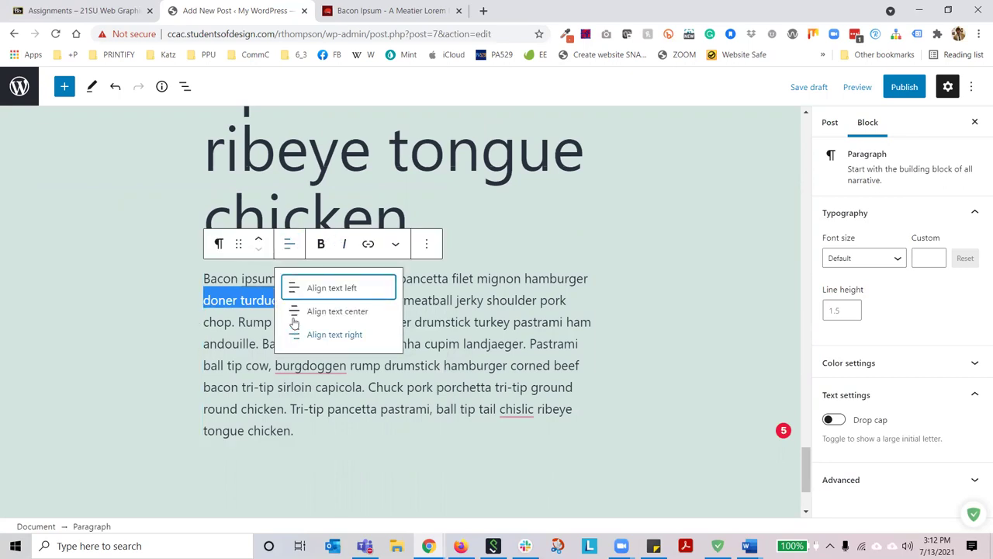
click(316, 311)
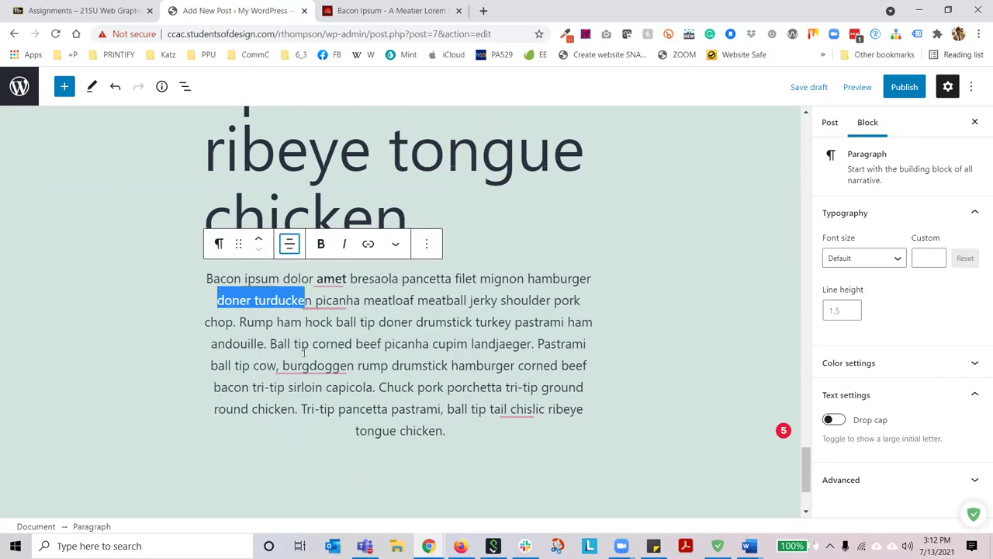
- Link the selected second-line words to '#', opening in a new tab
click(367, 244)
text(#)
click(196, 384)
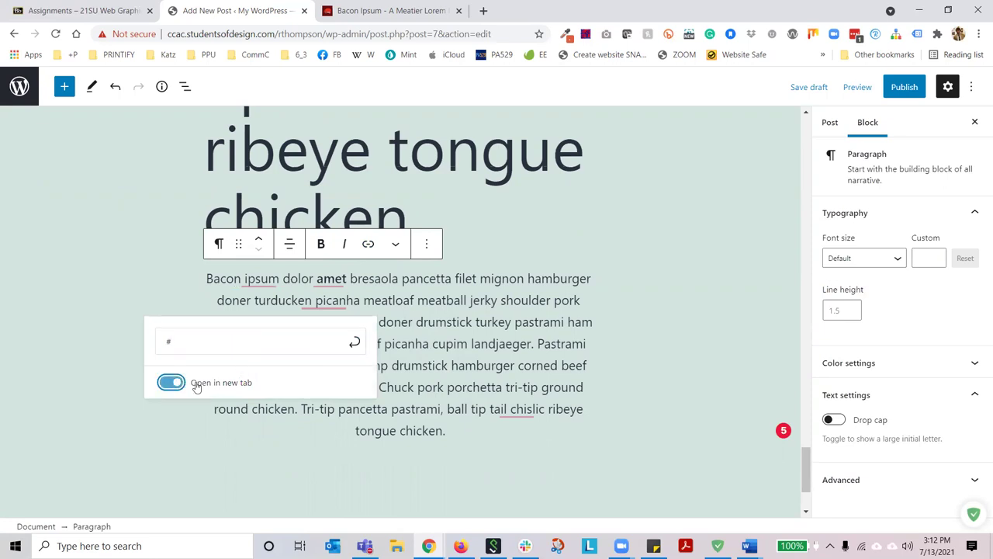
click(411, 321)
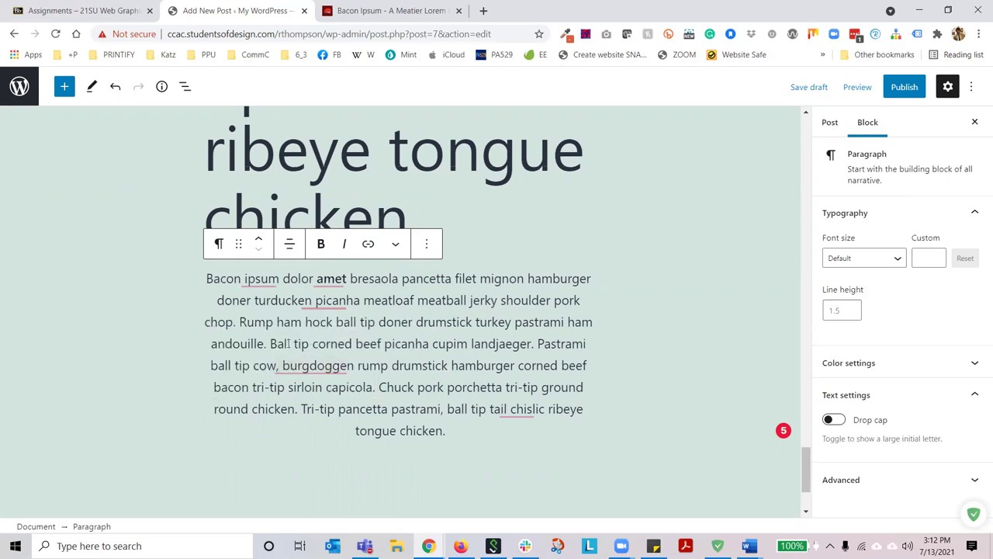
click(426, 244)
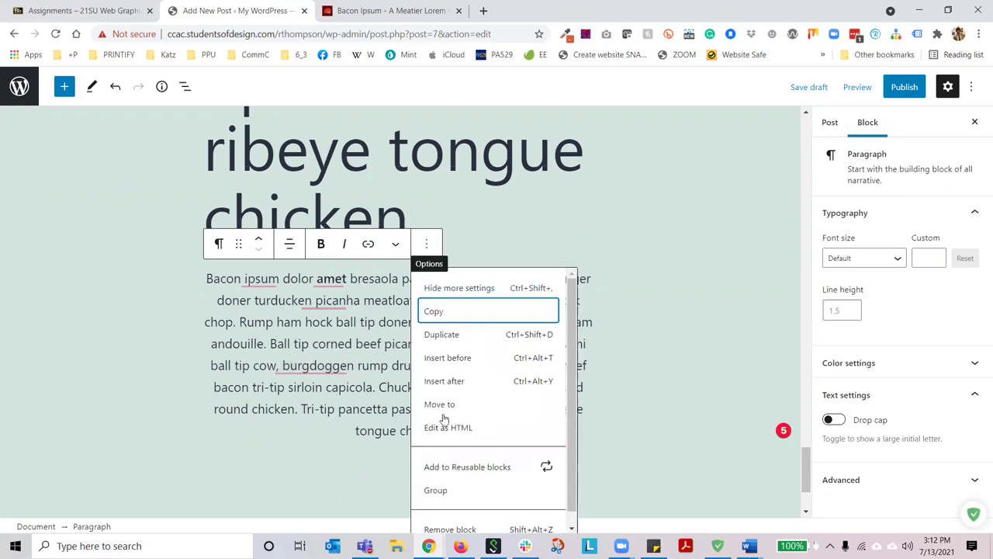
scroll(458, 411, down, 1)
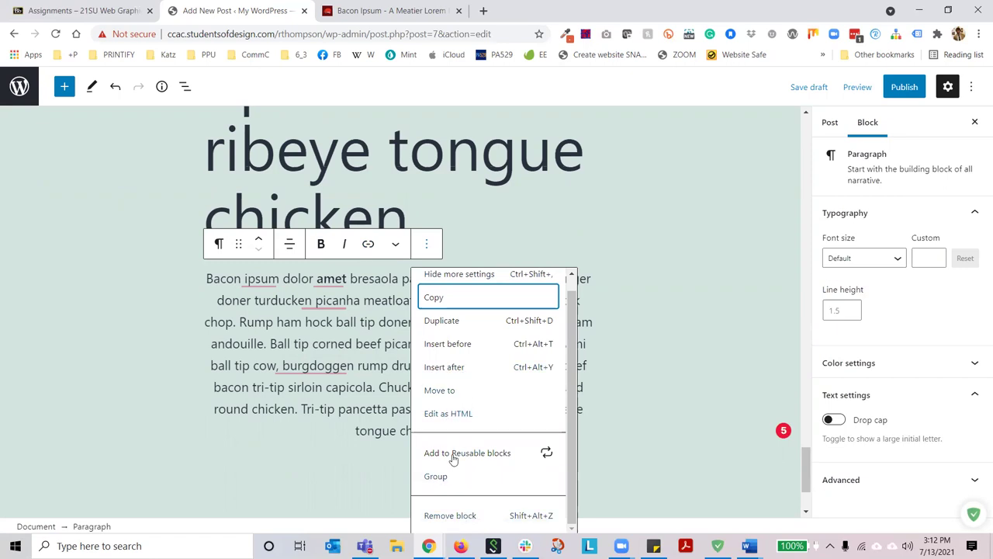
- Remove the pasted paragraph block, then remove the H1 heading block
click(458, 514)
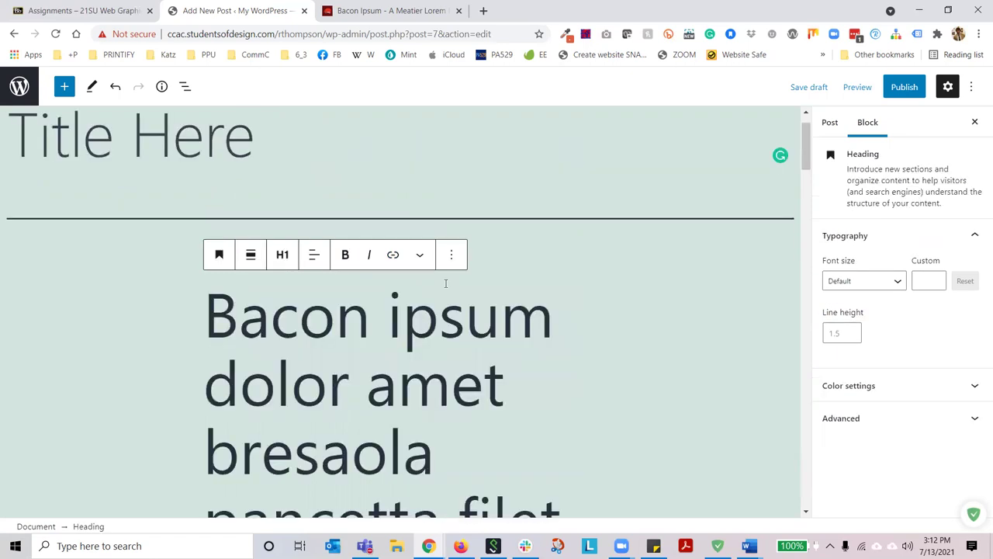
click(454, 258)
scroll(505, 465, down, 1)
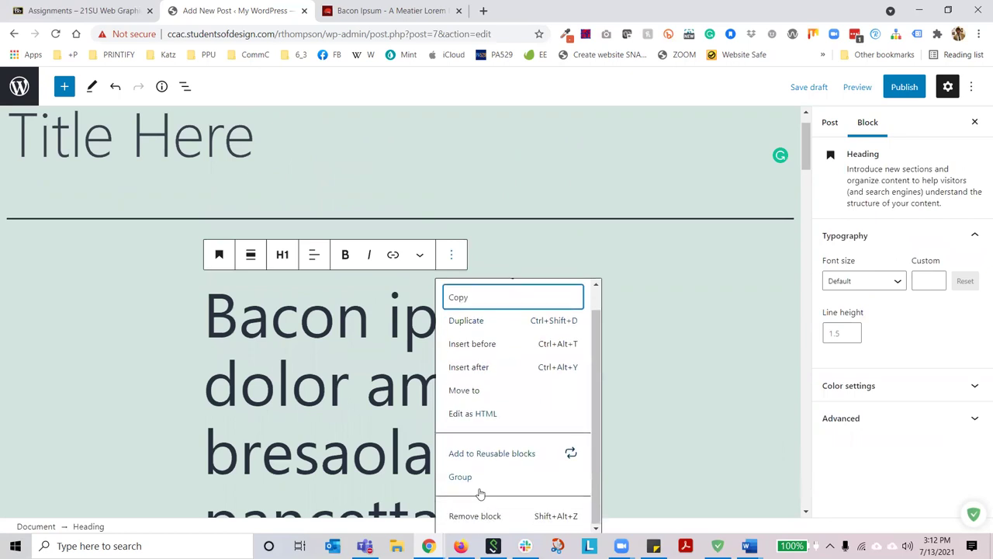
click(460, 514)
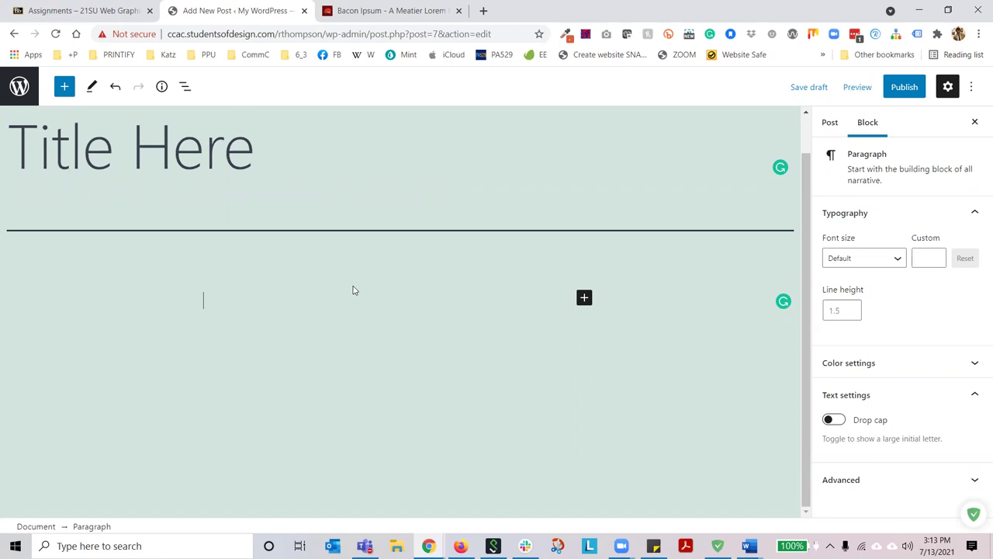
- Drag a Code block from the full block library into the post
click(584, 297)
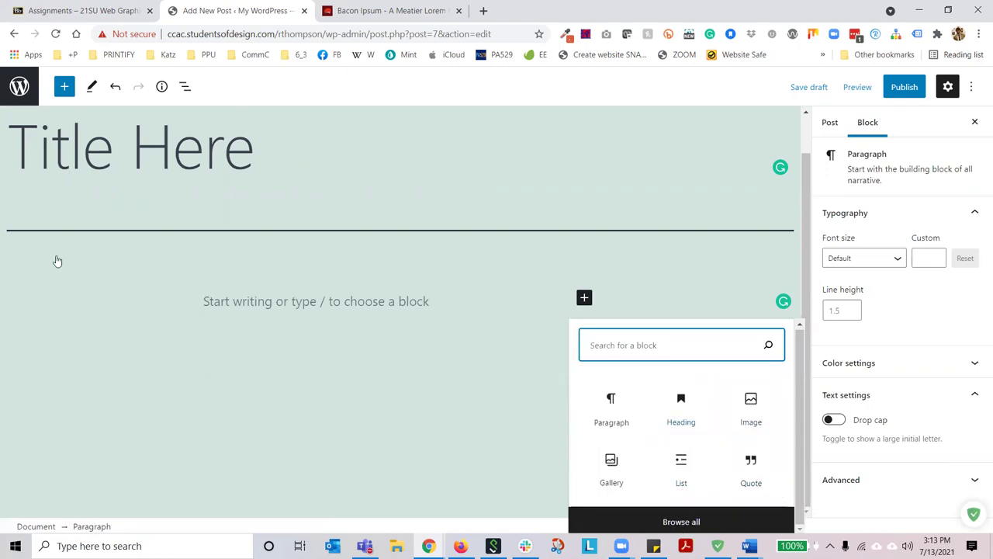
click(64, 86)
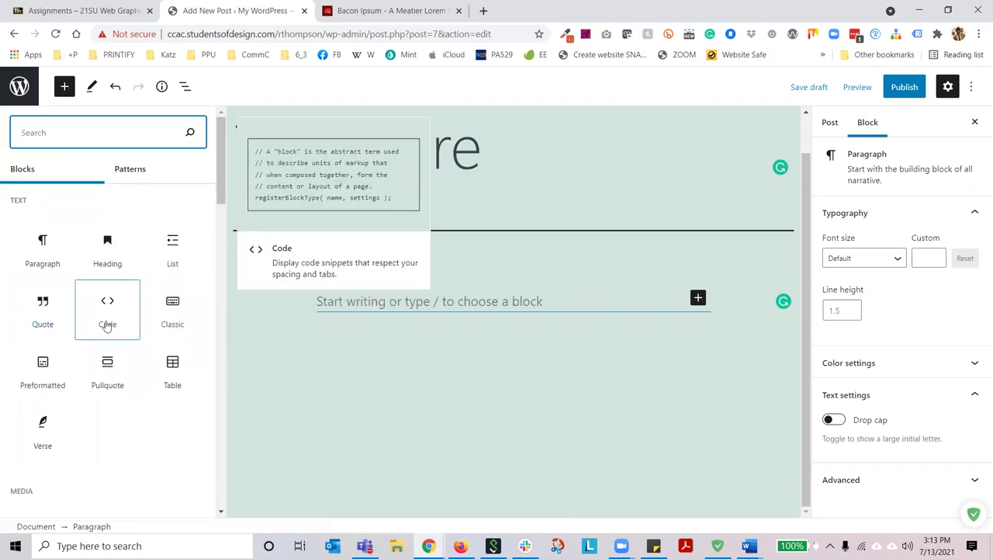
drag(121, 305, 404, 314)
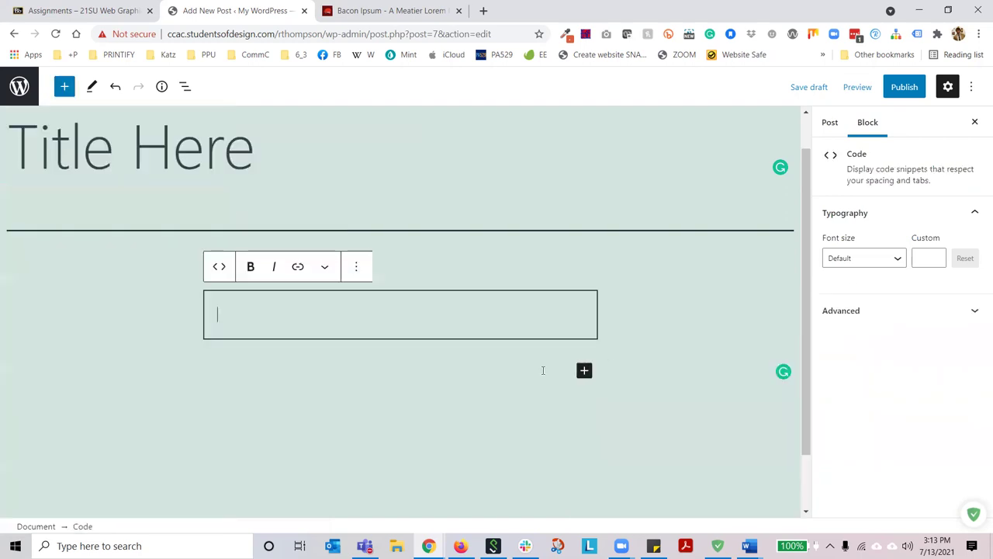
- Reopen the block library and scroll down to the Widgets blocks such as Archives
click(585, 370)
click(673, 335)
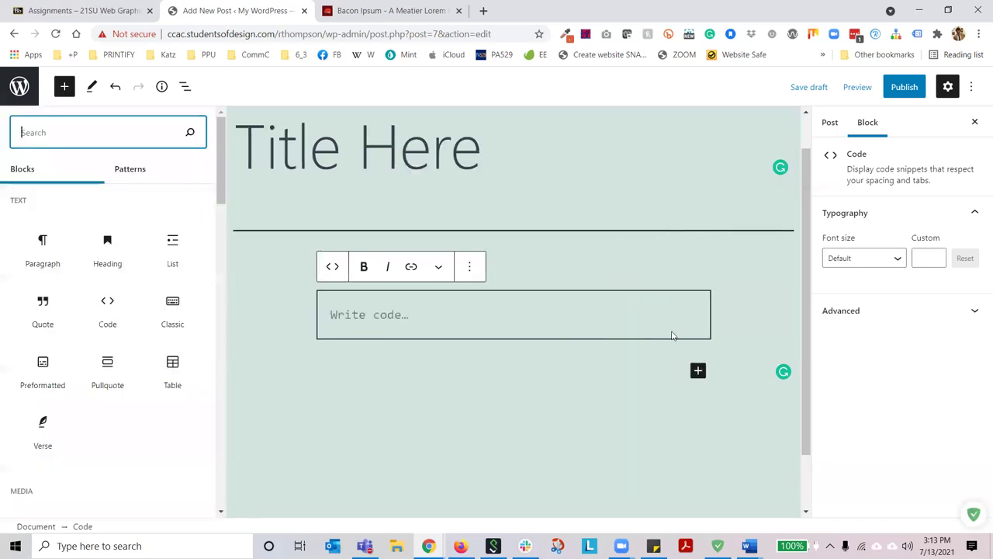
scroll(203, 355, down, 1)
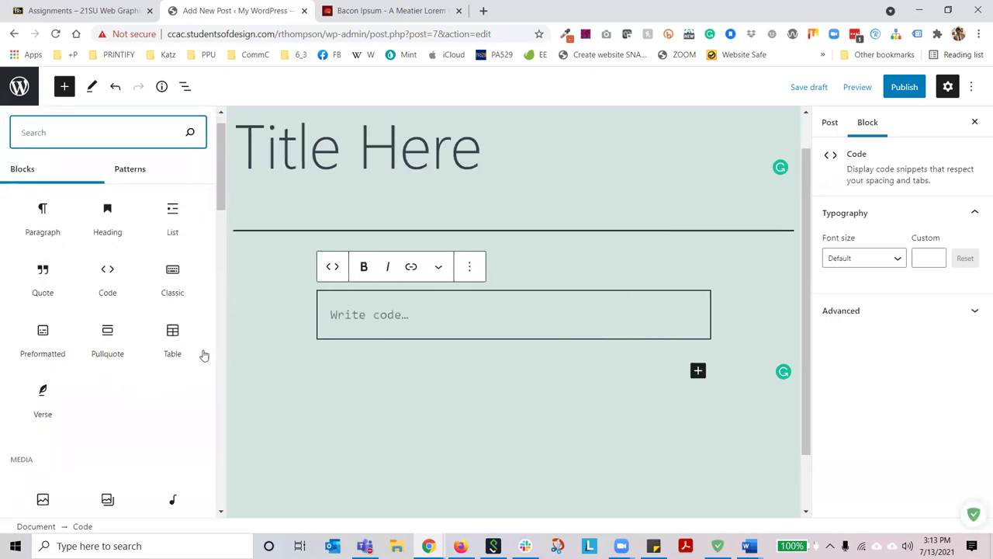
scroll(205, 354, down, 3)
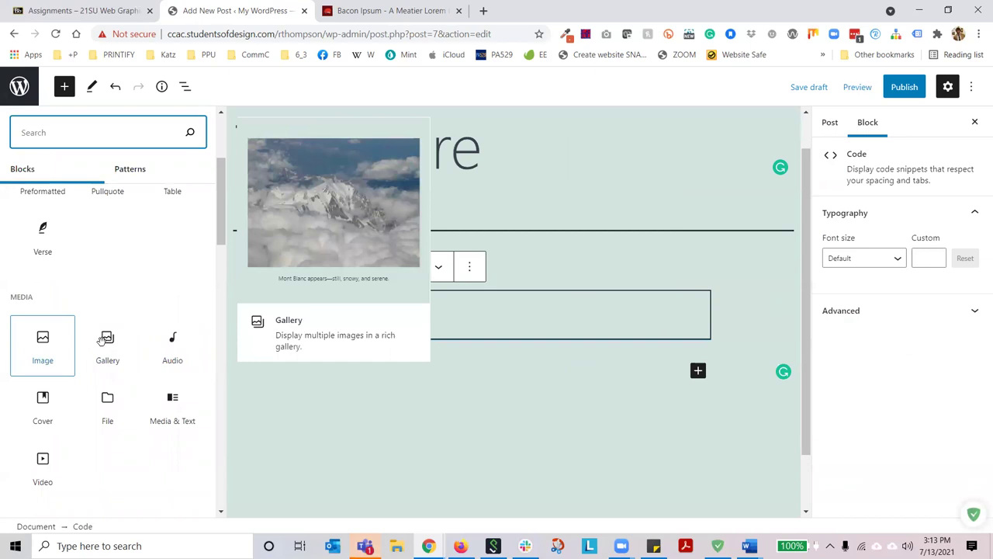
scroll(48, 396, down, 2)
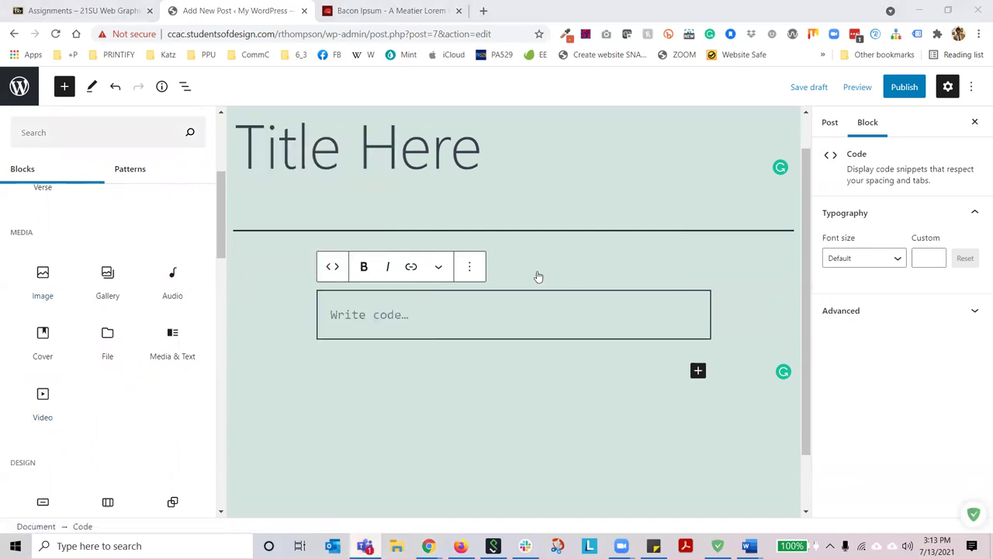
scroll(91, 363, down, 2)
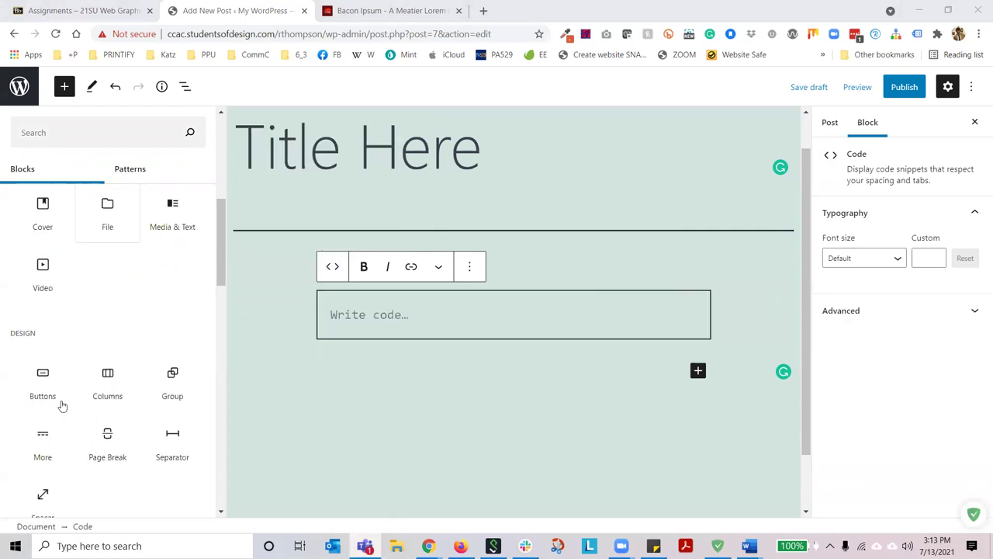
mouse_move(111, 399)
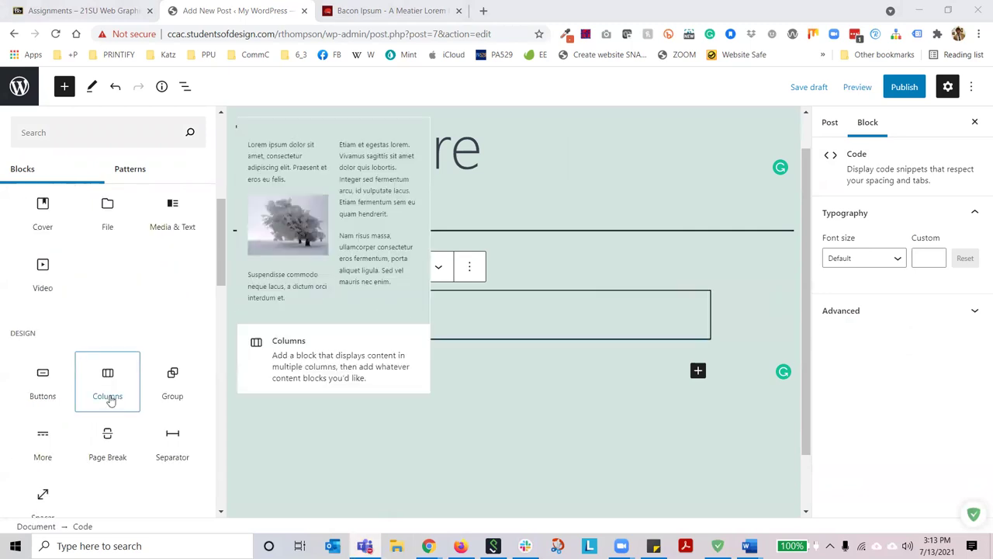
scroll(108, 399, down, 5)
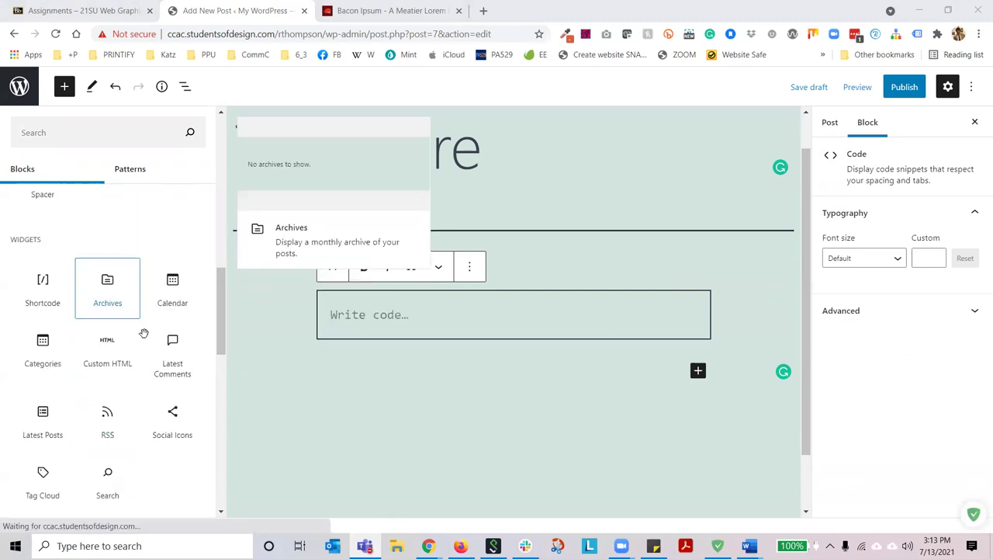
- Browse the Text and Media block sections, then show the Post settings in the sidebar
scroll(195, 342, up, 8)
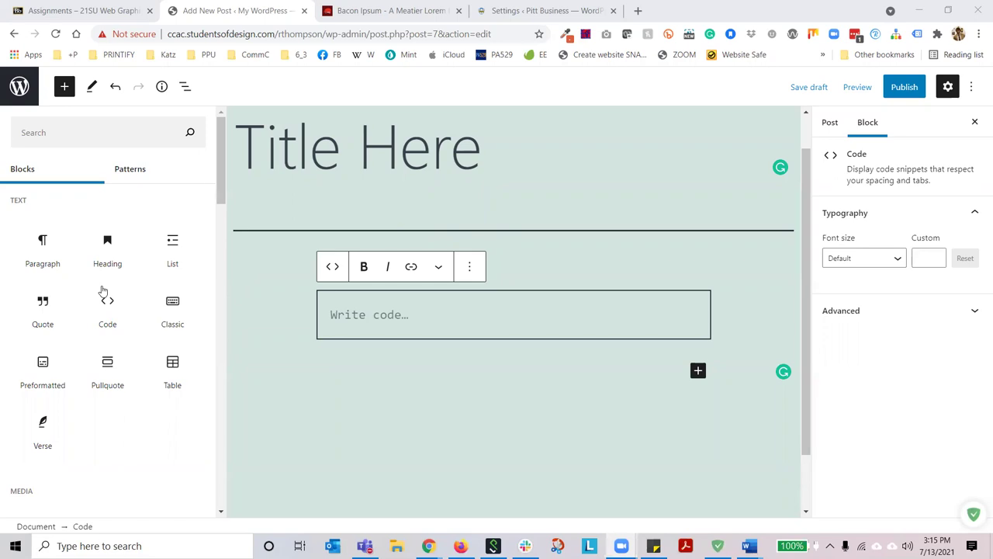
scroll(99, 302, down, 3)
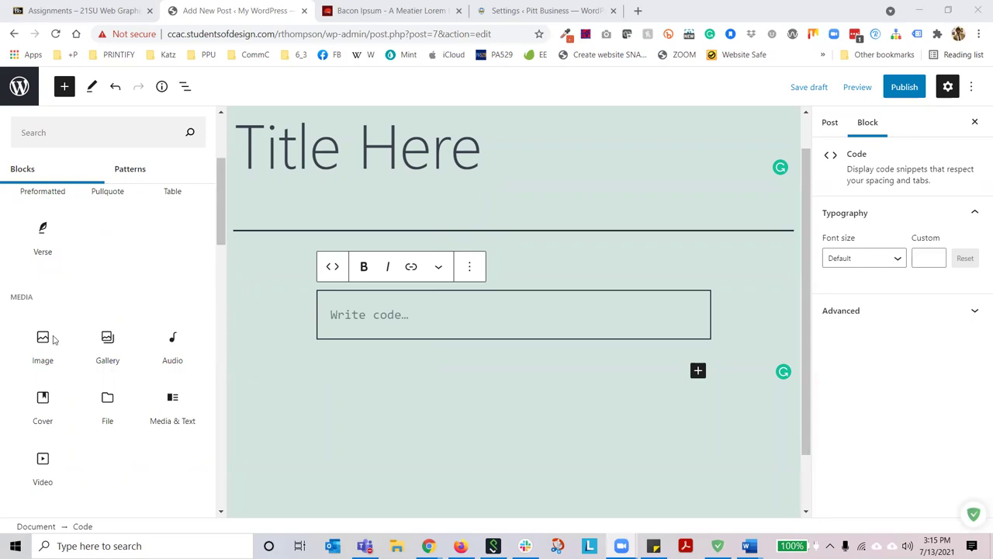
scroll(53, 339, up, 3)
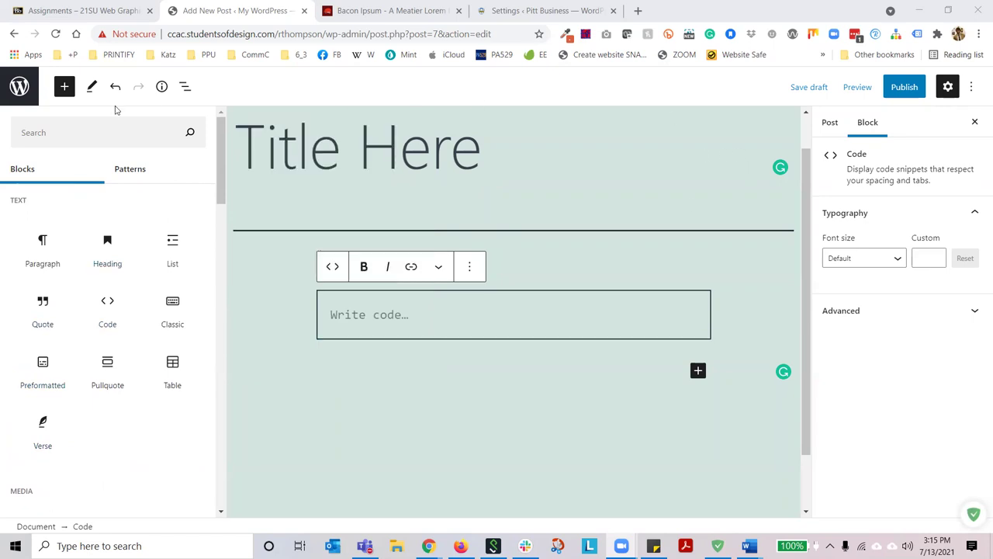
click(825, 123)
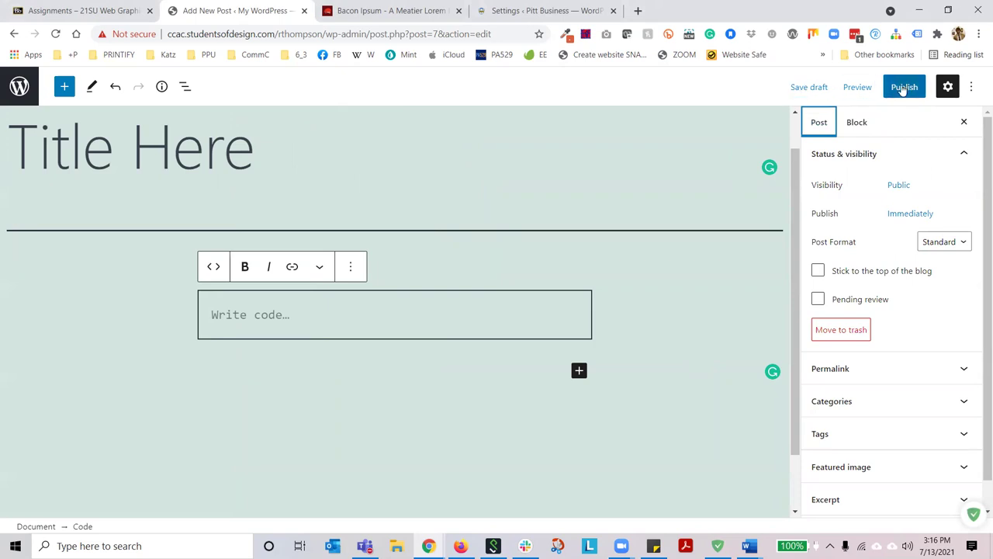
- Add a paragraph of pasted Bacon Ipsum text below the Code block and save the draft
click(332, 352)
click(577, 374)
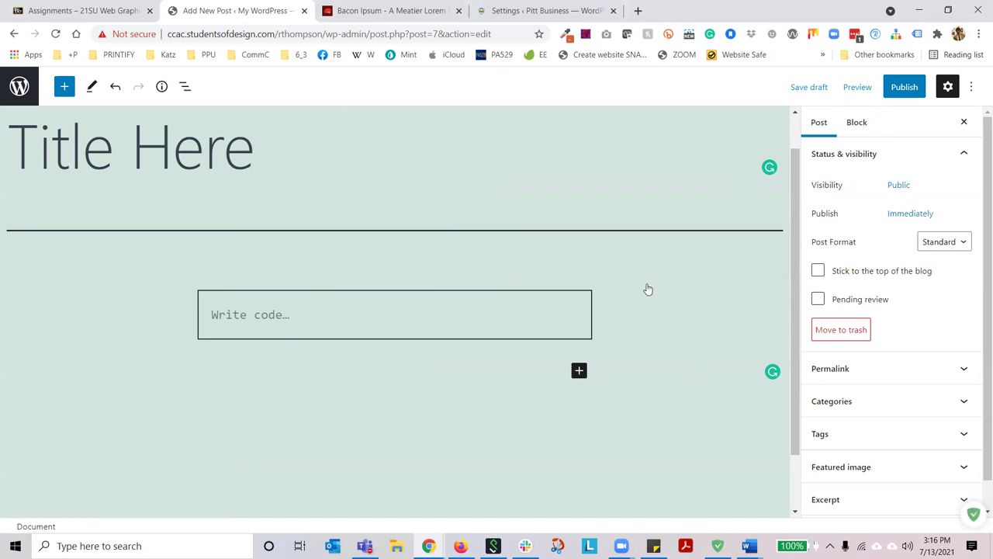
click(604, 237)
text(Bacon ipsum dolor amet bresaola pancetta filet mignon hamburger doner turducken picanha meatloaf meatball jerky shoulder pork chop. Rump ham hock ball tip doner drumstick turkey pastrami ham andouille. Ball tip corned beef picanha cupim landjaeger. Pastrami ball tip cow, burgdoggen rump drumstick hamburger corned beef bacon tri-tip sirloin capicola. Chuck pork porchetta tri-tip ground round chicken. Tri-tip pancetta pastrami, ball tip tail chislic ribeye tongue chicken.)
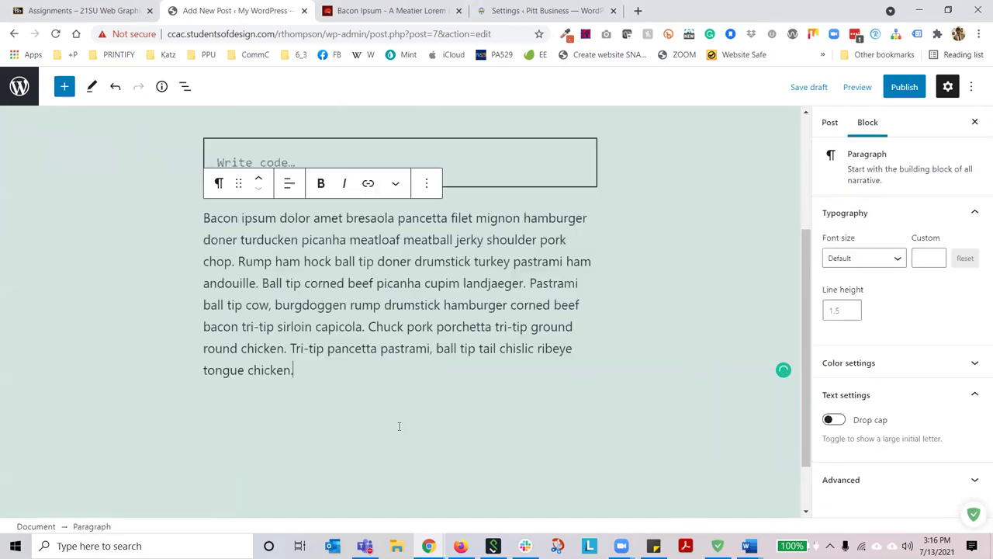
click(804, 87)
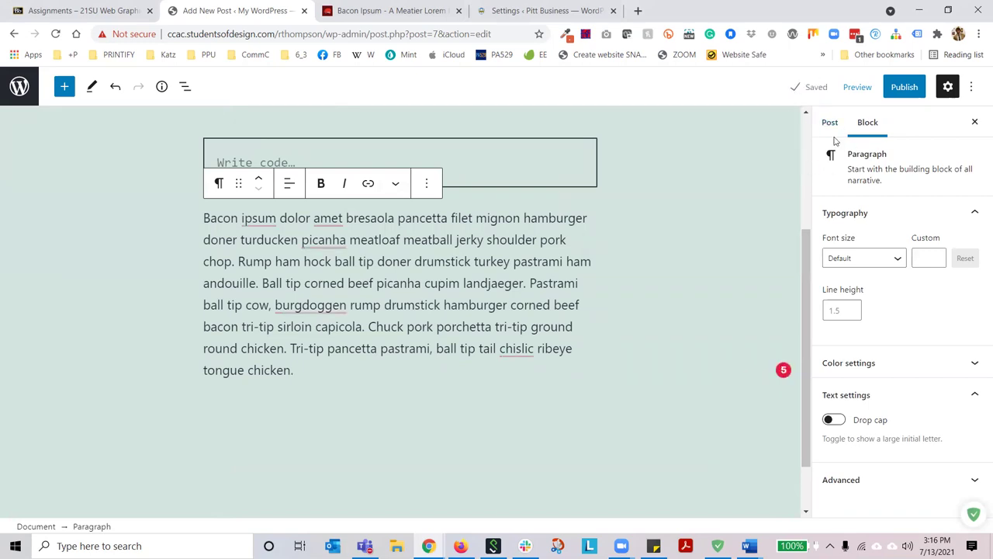
click(829, 124)
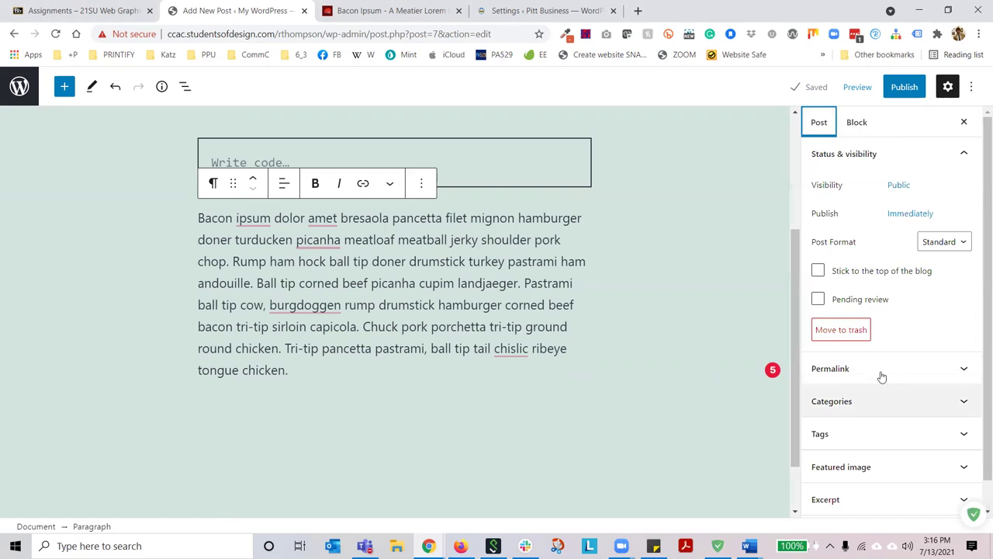
- Change the Permalink URL slug to 'baconipsum' and save the draft
click(830, 369)
click(839, 282)
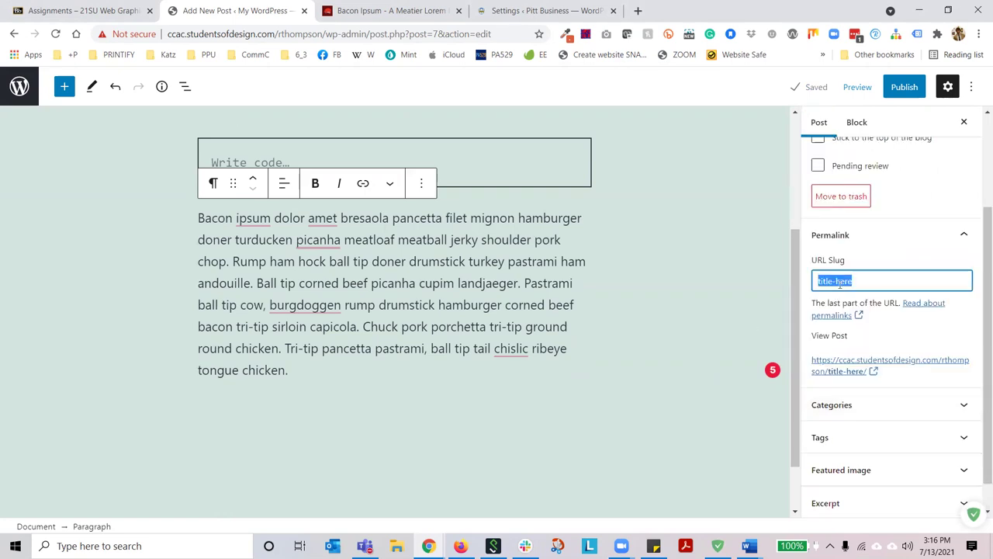
scroll(192, 308, up, 3)
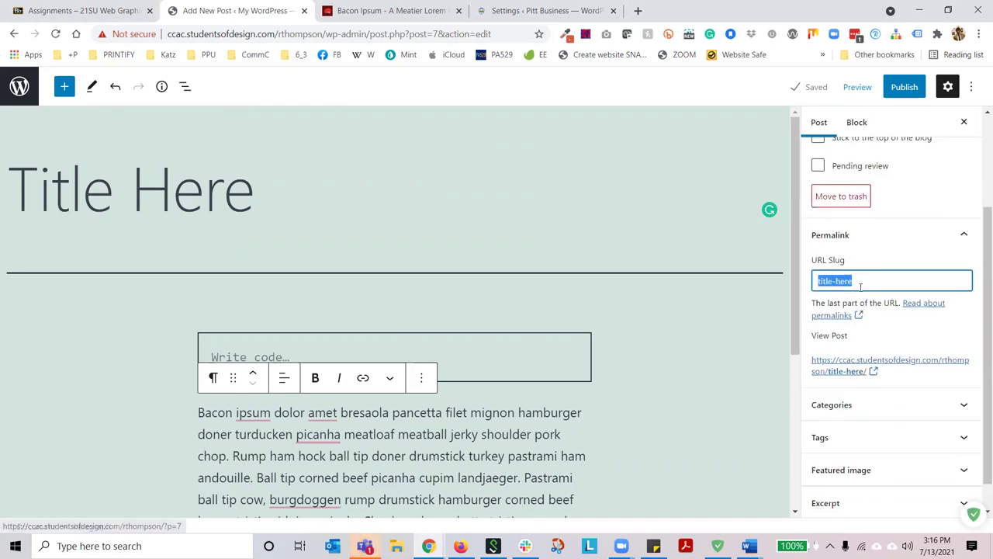
text(baconi)
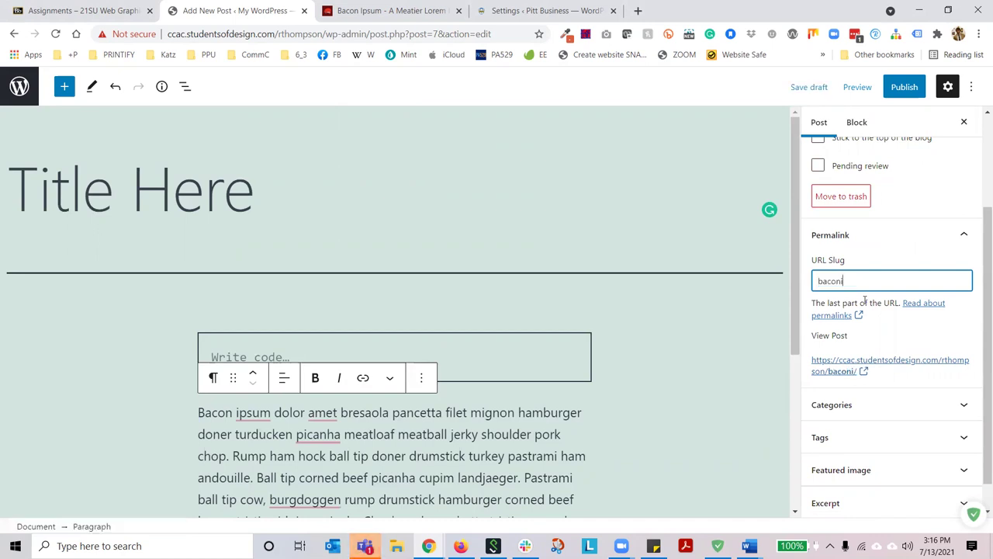
text(psum)
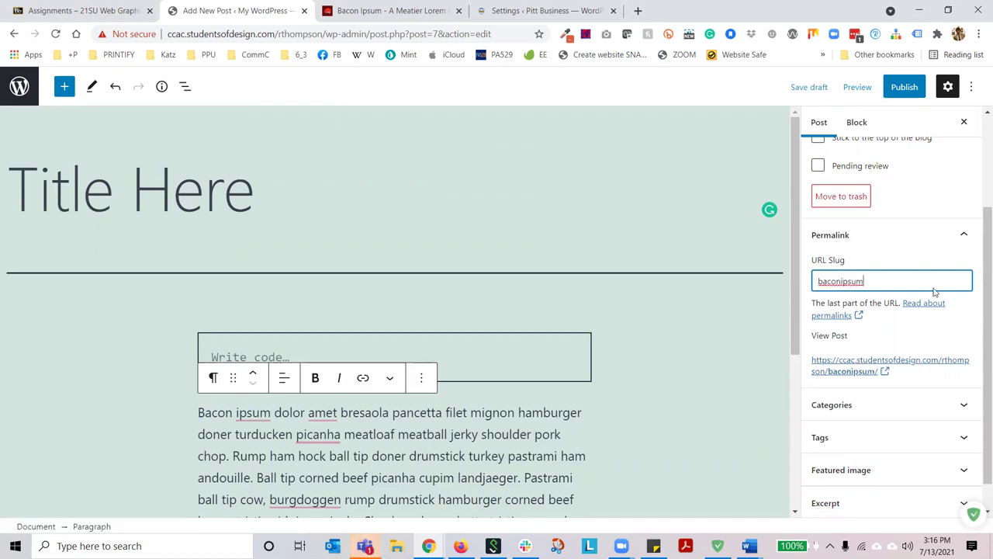
click(798, 90)
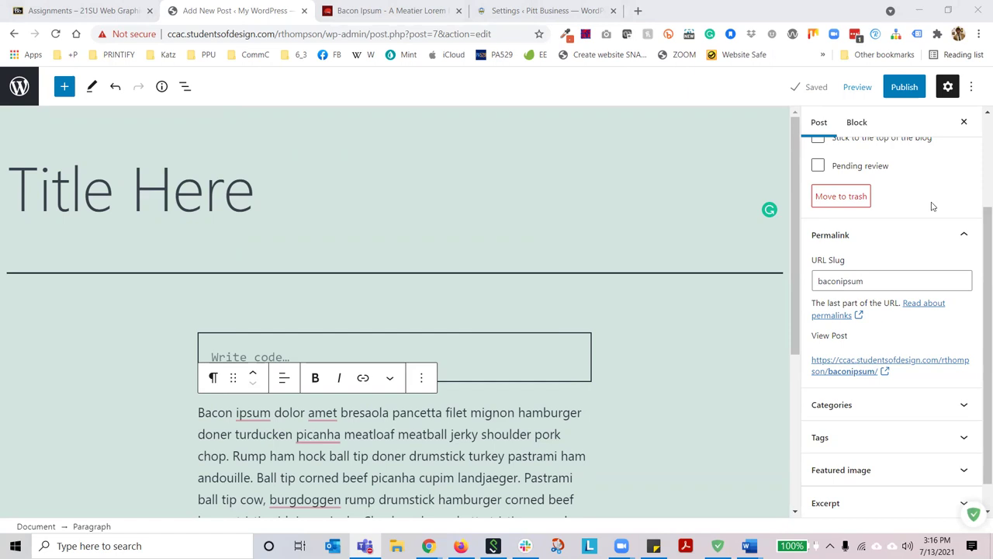
scroll(931, 204, up, 2)
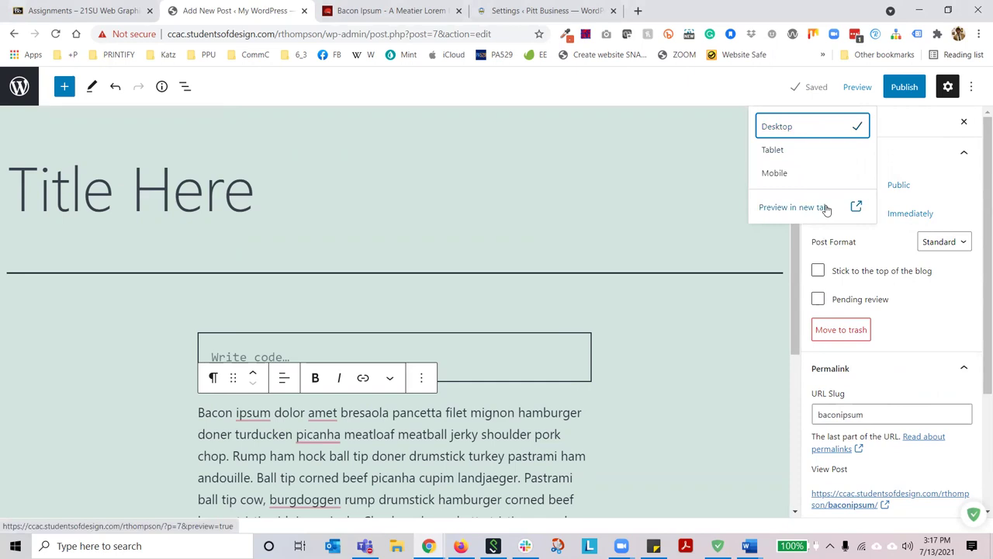
- Preview the post at Tablet and Mobile widths, then in a new preview tab
click(802, 150)
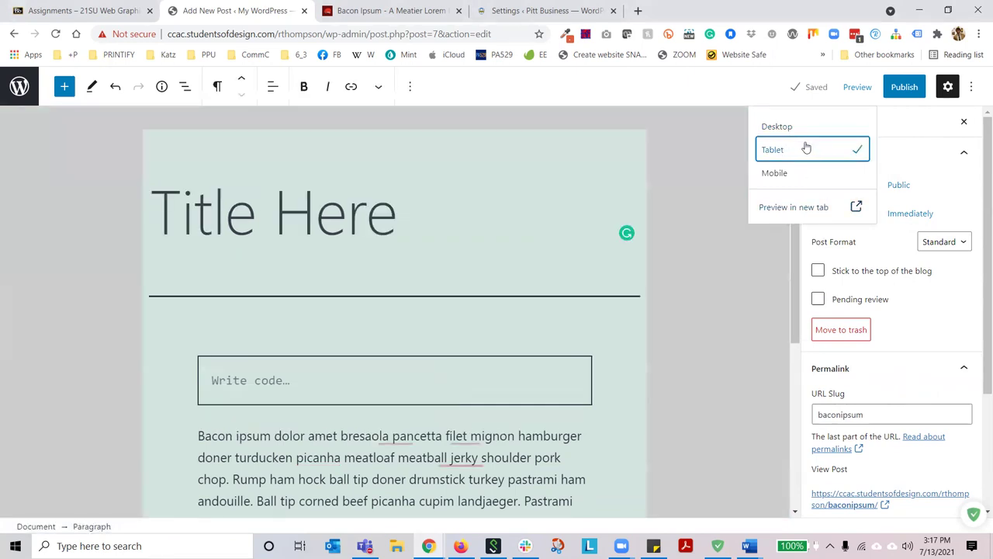
click(790, 174)
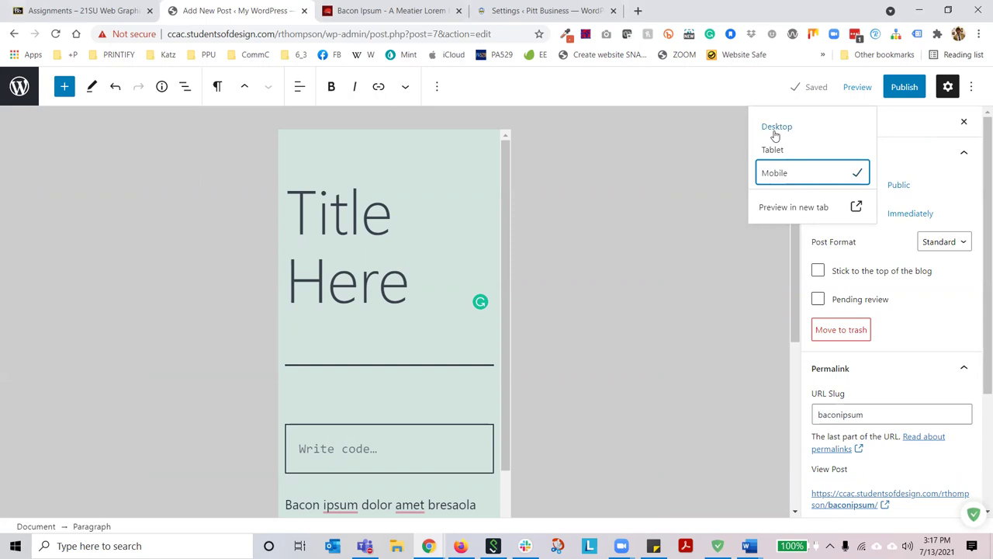
click(810, 209)
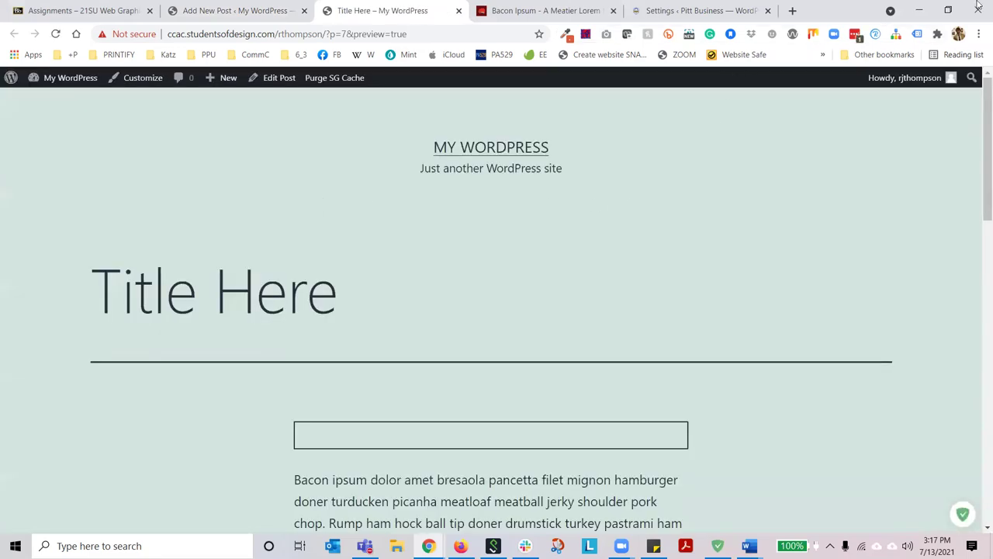
- Narrow and re-maximize the browser to check the responsive layout, then return to the editor
click(949, 11)
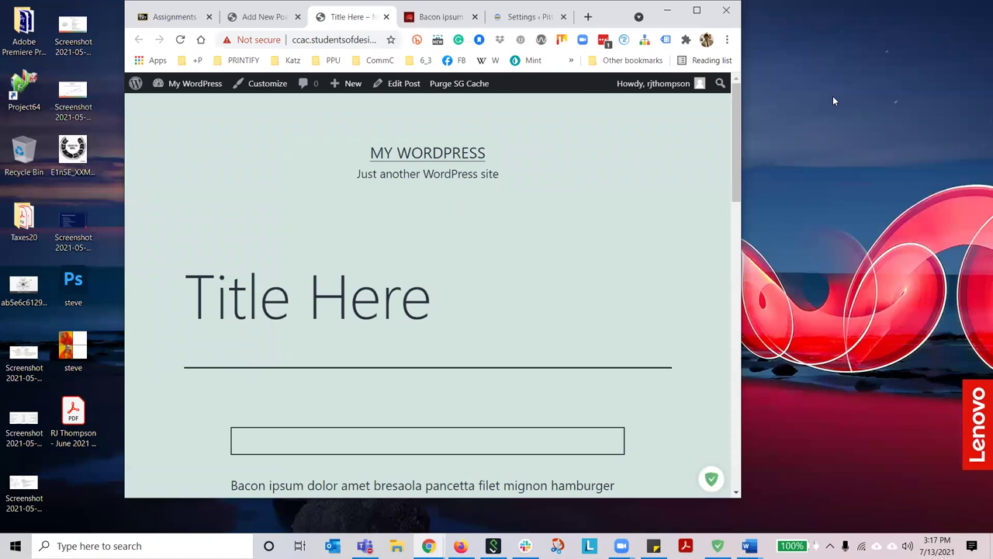
drag(741, 497, 448, 499)
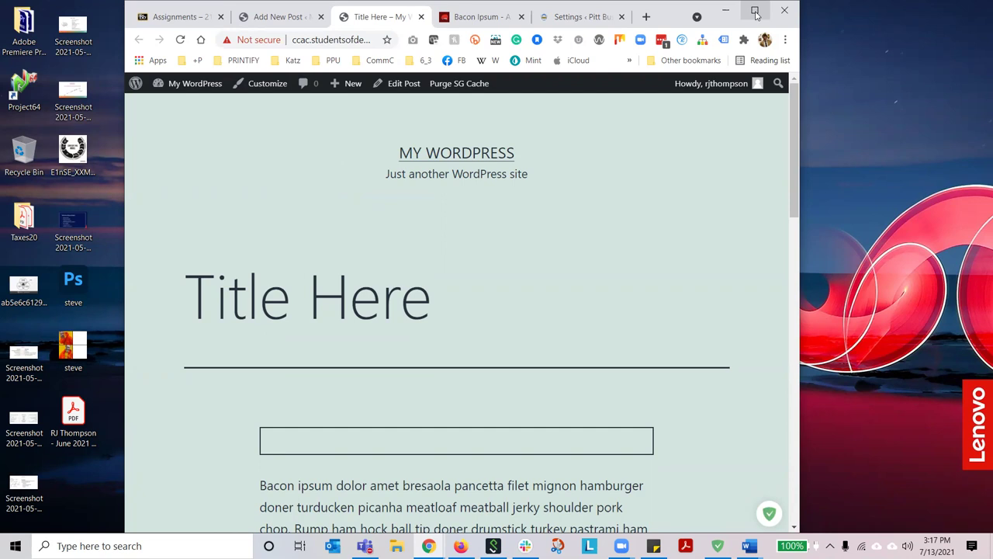
click(756, 14)
scroll(590, 205, down, 10)
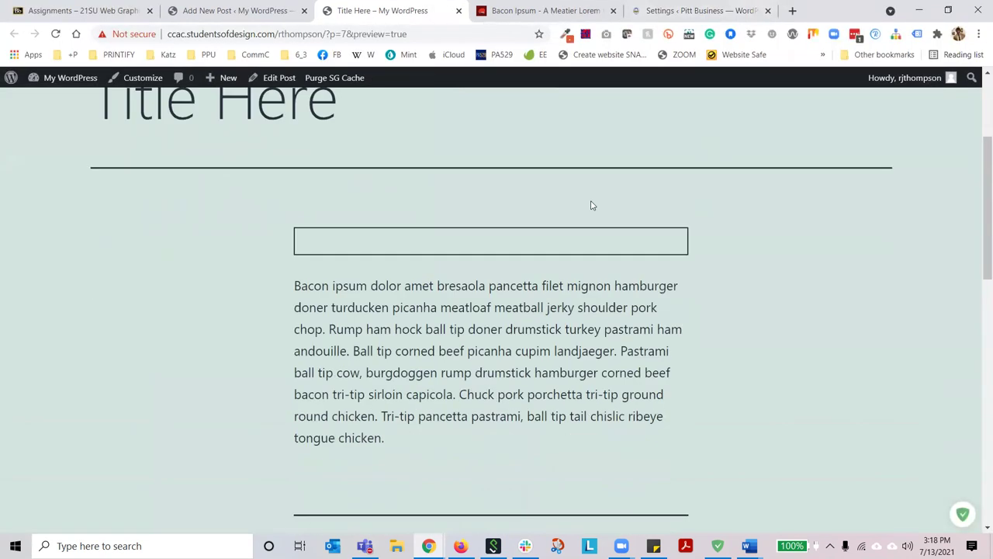
scroll(530, 269, down, 5)
scroll(532, 281, up, 15)
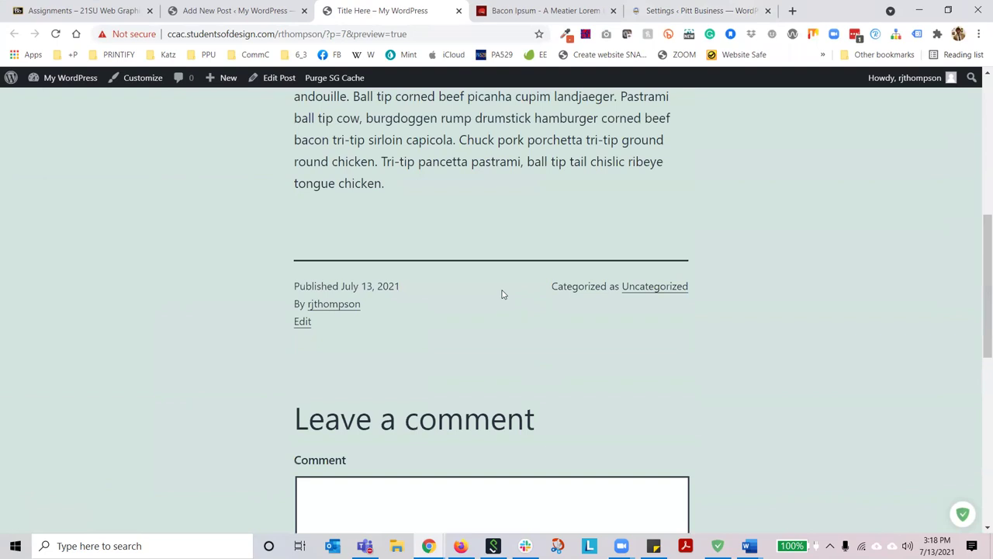
click(262, 5)
click(921, 128)
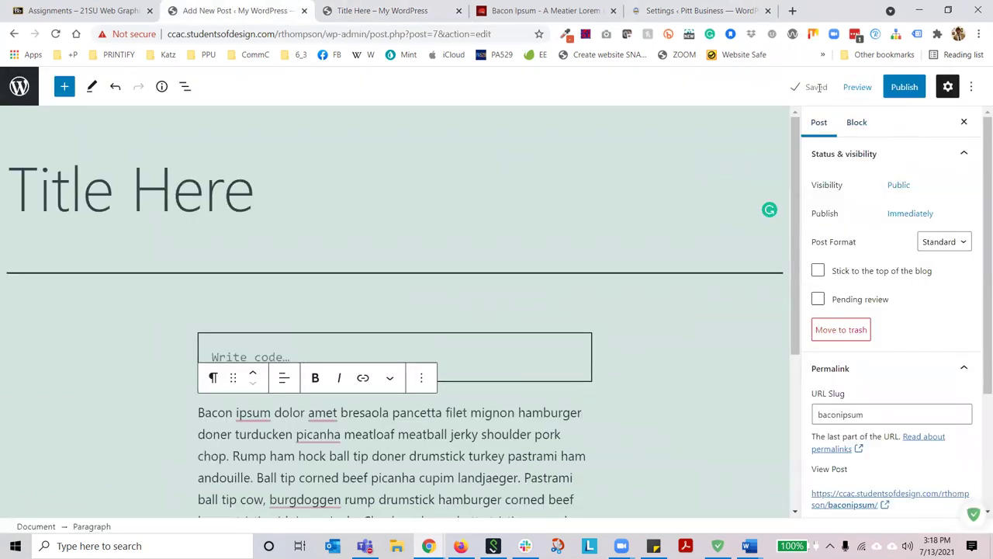
- Start publishing and review the post's visibility and publish date options
click(904, 88)
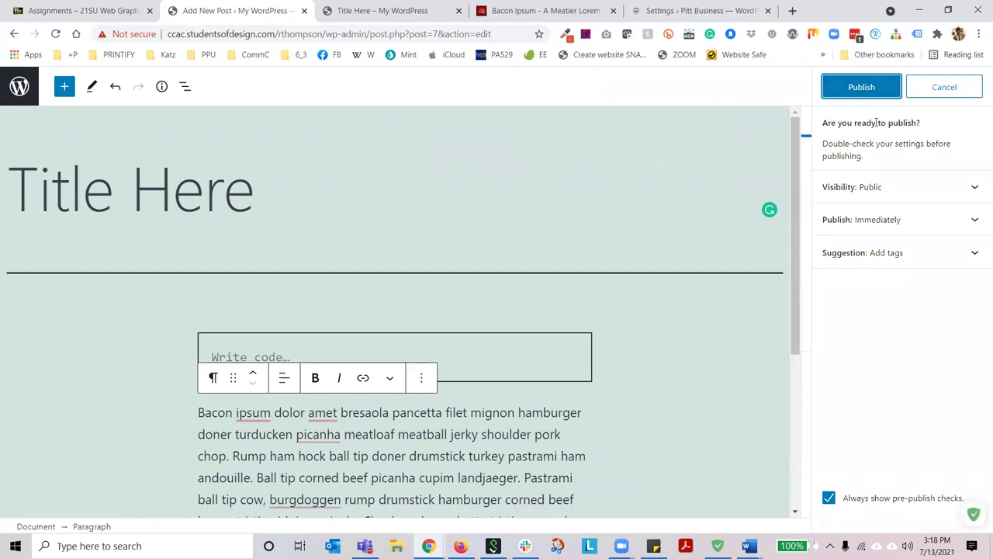
click(862, 190)
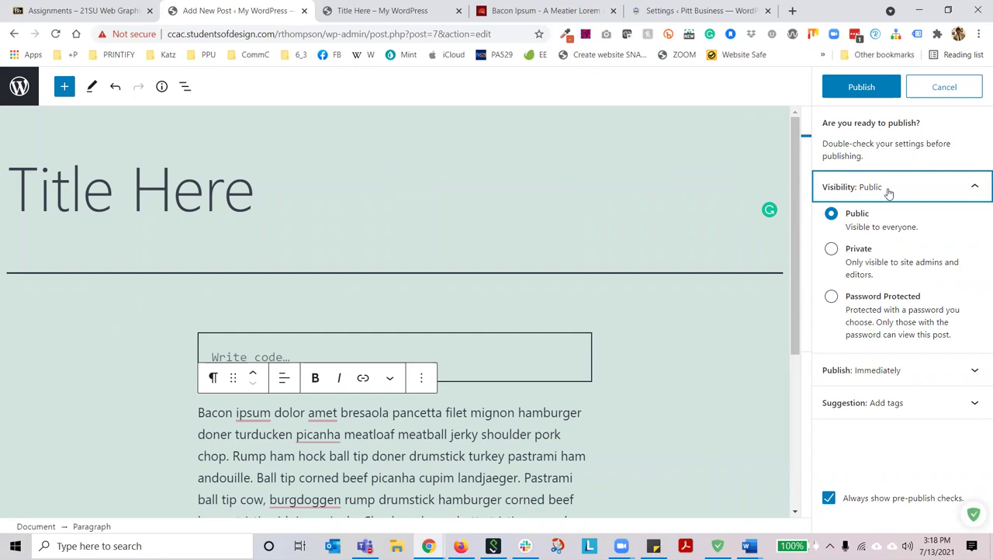
click(889, 190)
click(893, 224)
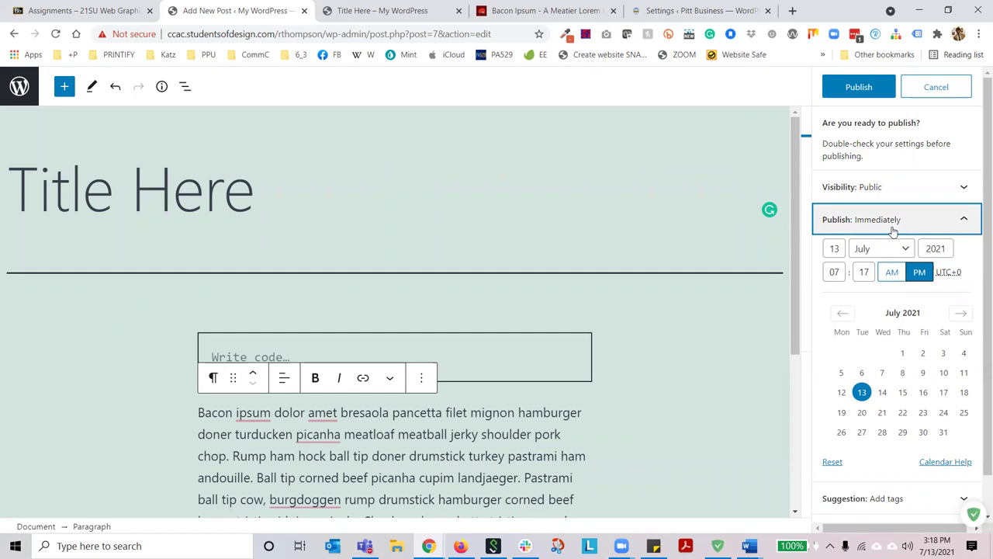
click(892, 229)
- Add the tag 'bacon ipsum' and publish the post
click(869, 253)
click(857, 345)
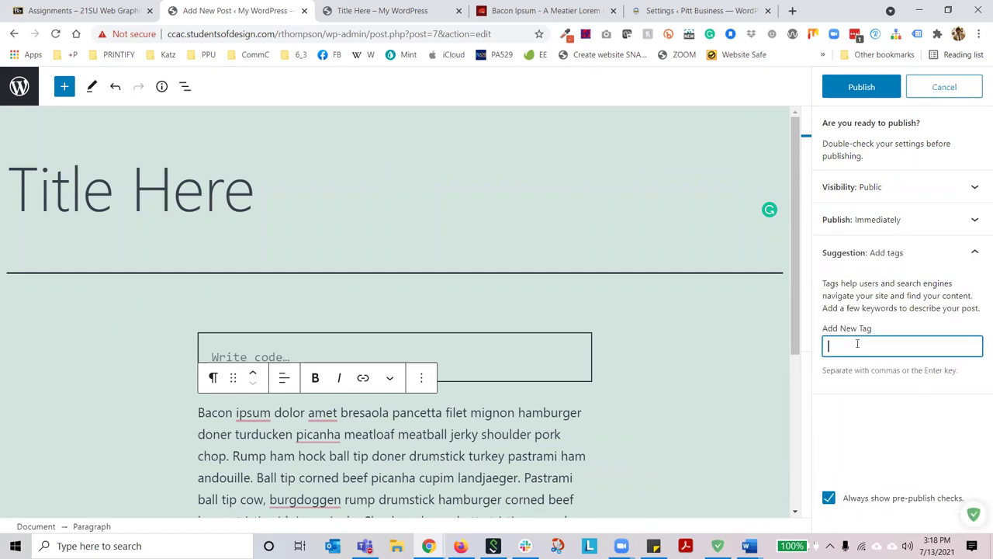
text(bacon ipsum)
click(861, 88)
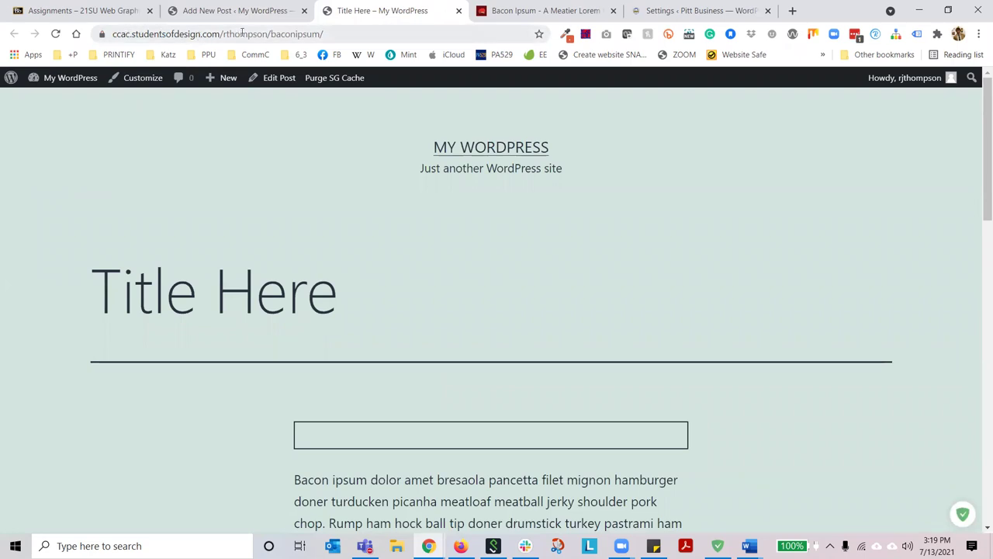
- Bold 'tip doner drum' in the paragraph and update the post
click(280, 9)
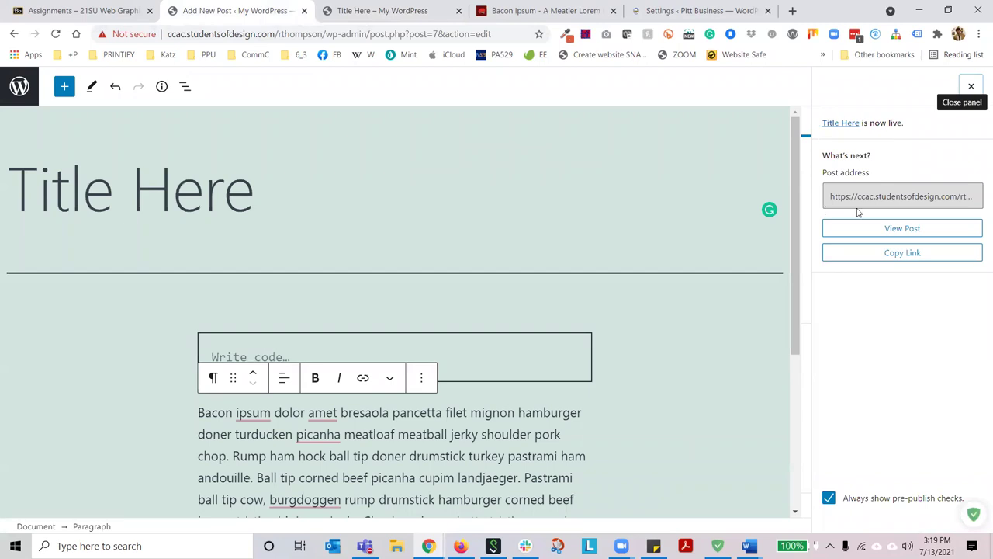
key(Escape)
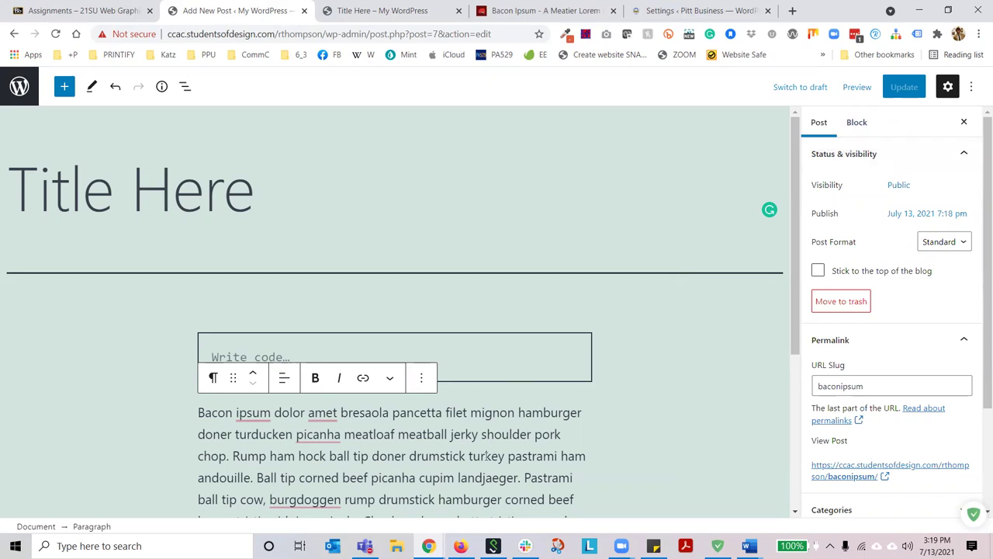
drag(440, 456, 354, 456)
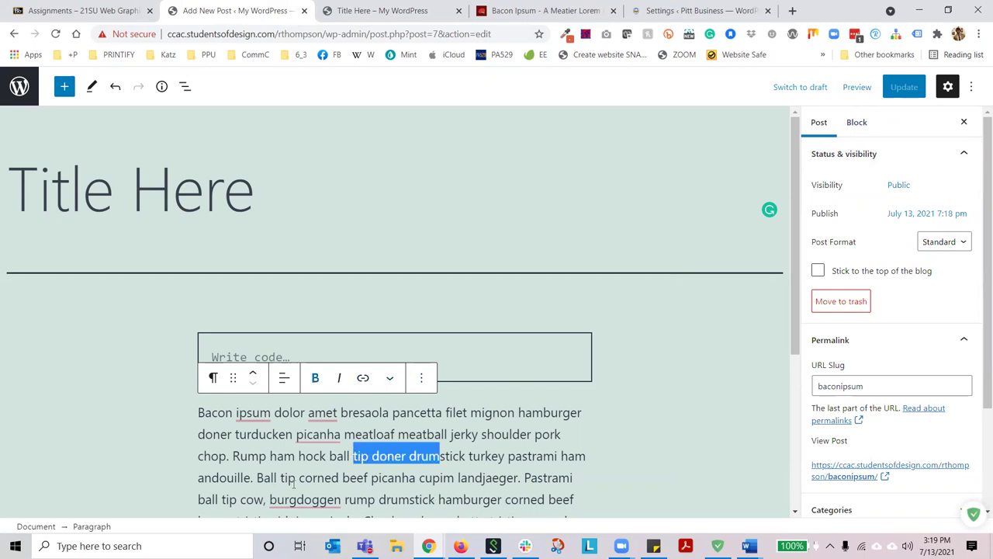
key(ctrl+b)
click(920, 94)
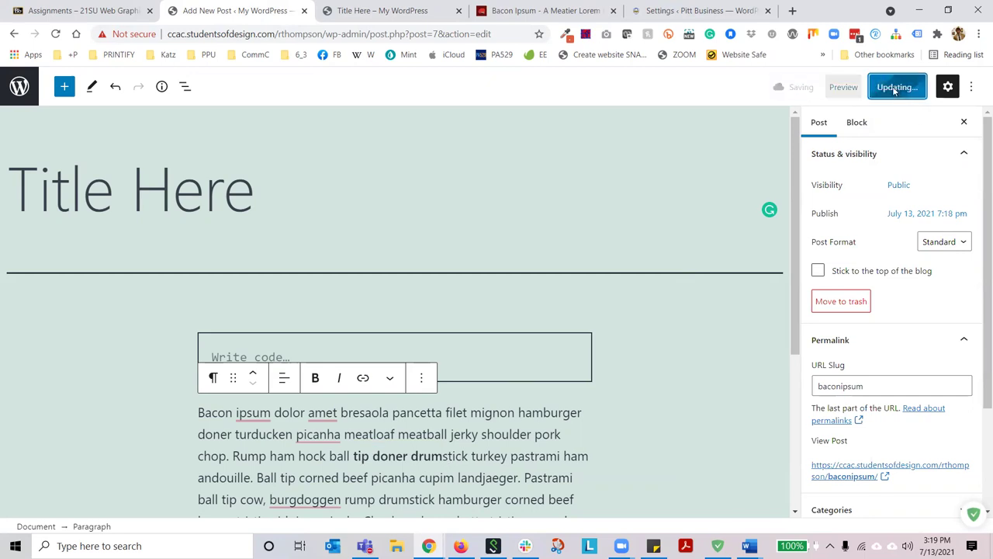
- Reload the live post page to confirm the bold text, then return to the editor
click(411, 8)
click(55, 33)
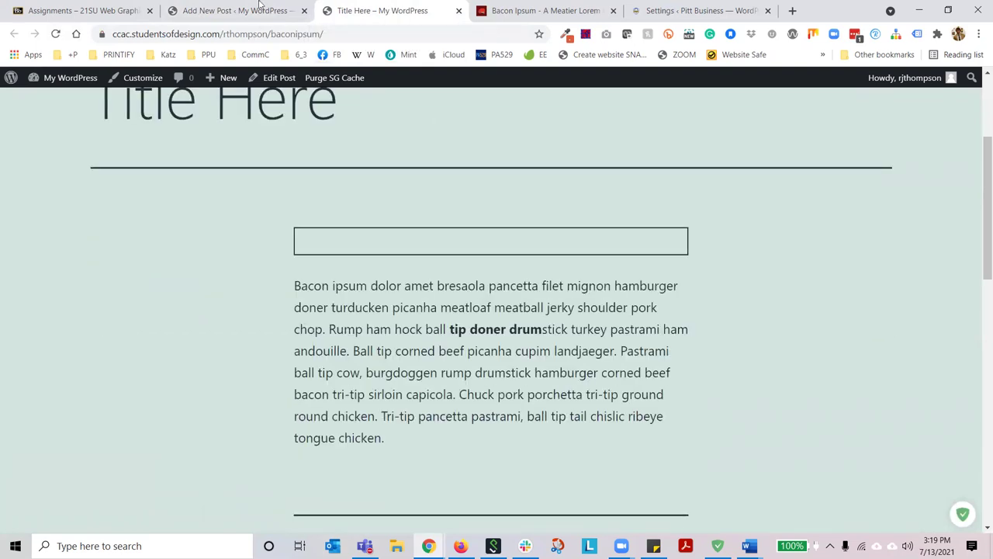
key(ctrl+shift+Tab)
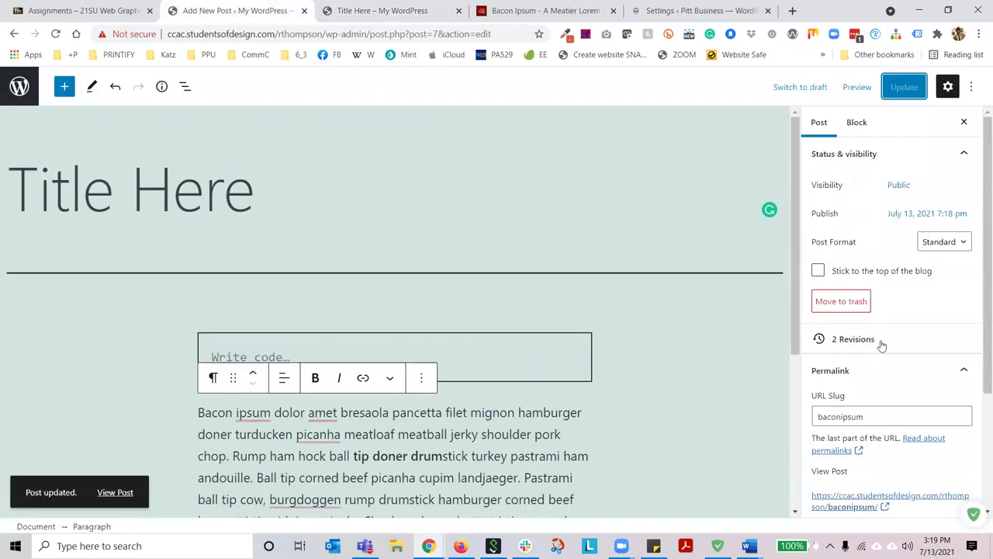
click(879, 343)
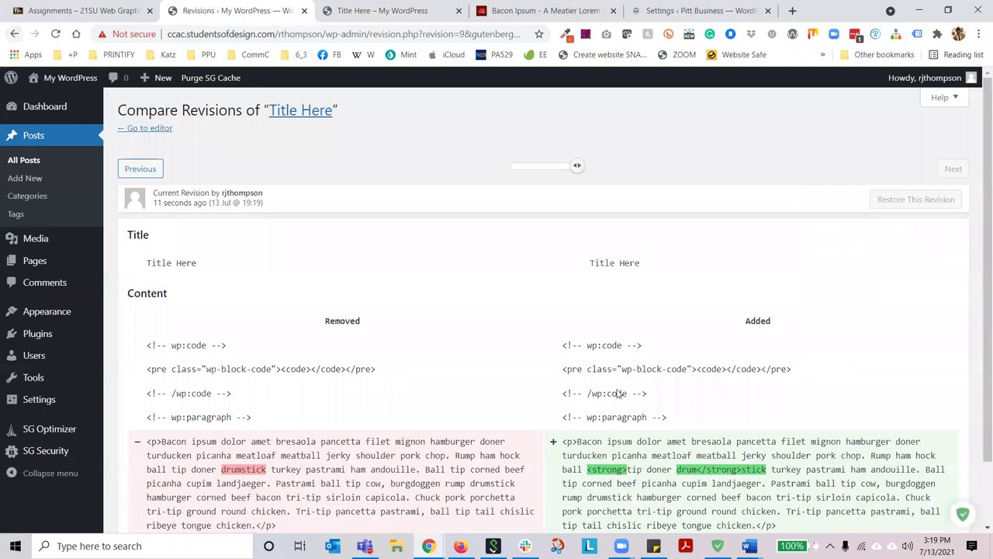
scroll(619, 393, down, 2)
drag(766, 394, 579, 397)
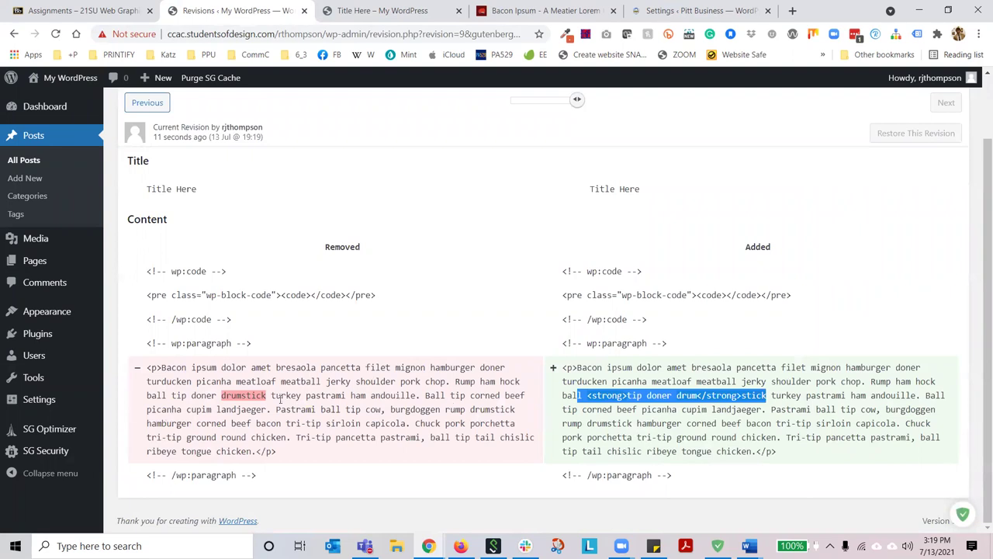
drag(281, 381, 330, 423)
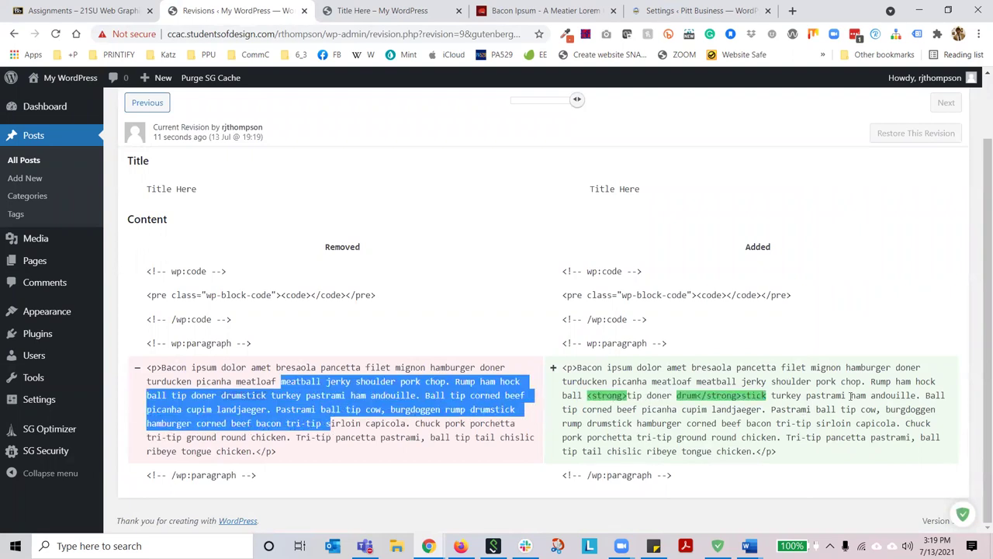
click(14, 34)
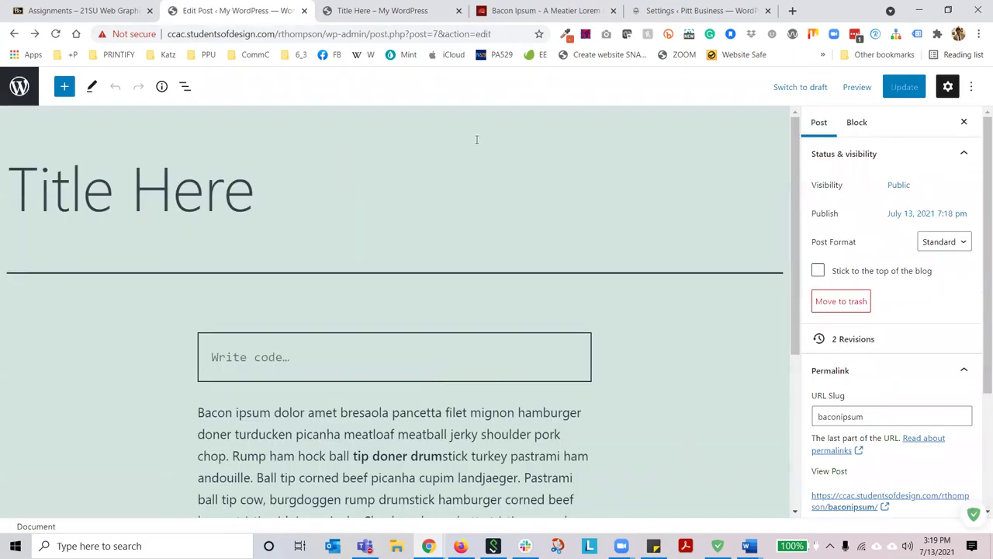
- Expand the post's Categories panel and uncheck Uncategorized
scroll(822, 311, down, 3)
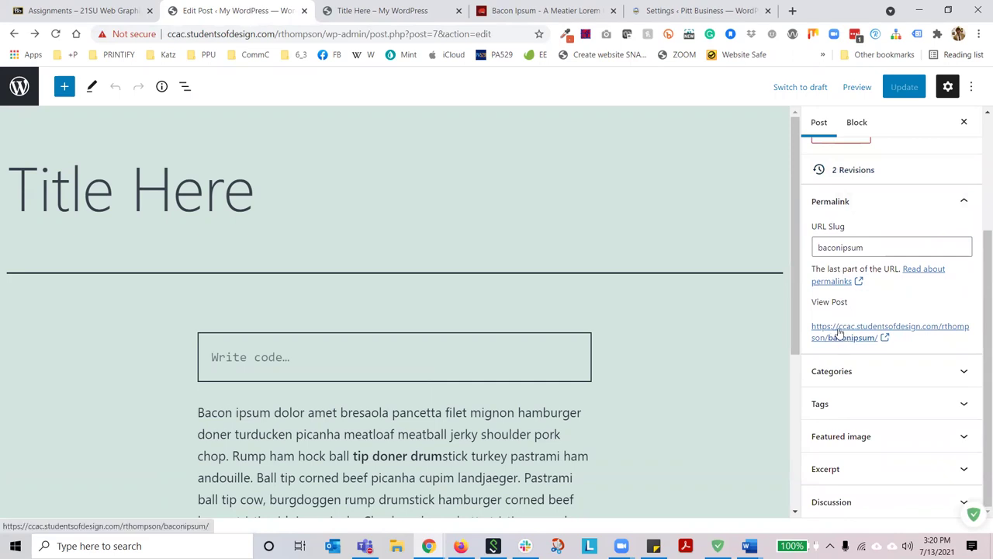
scroll(880, 295, up, 3)
click(963, 373)
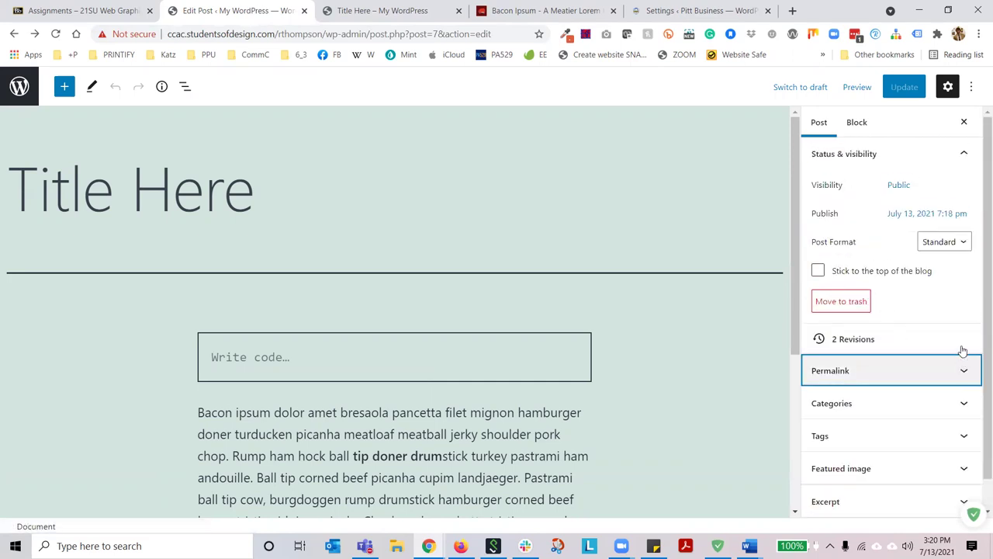
click(957, 162)
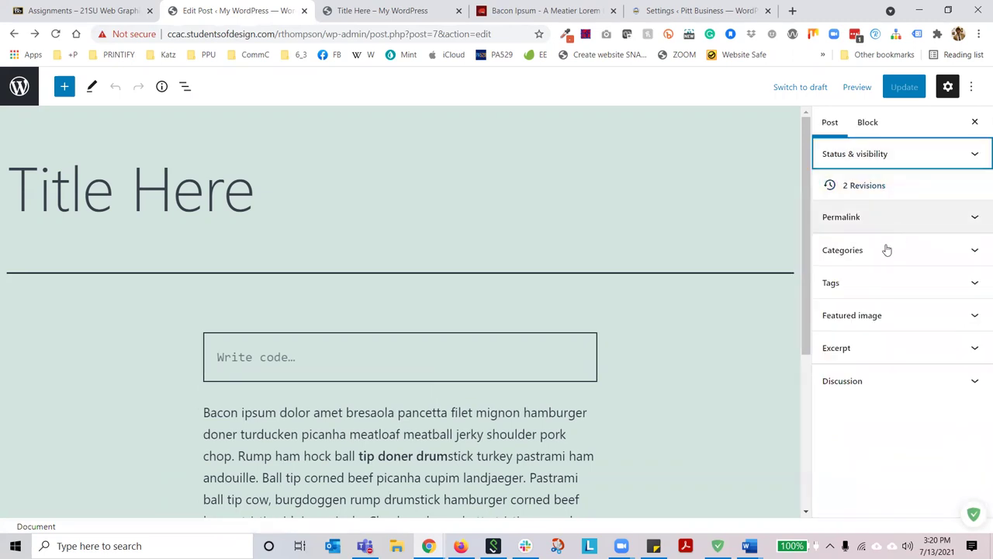
click(878, 259)
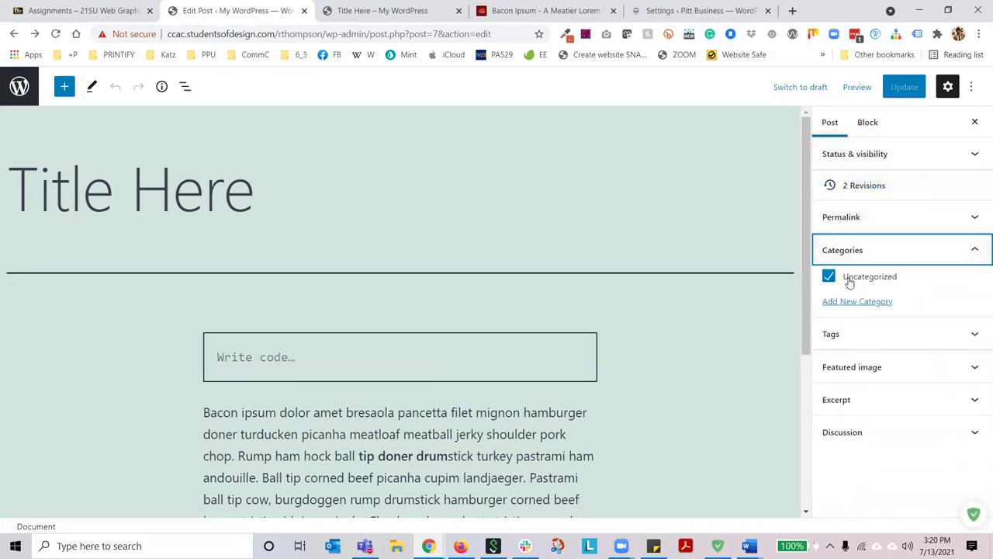
click(856, 279)
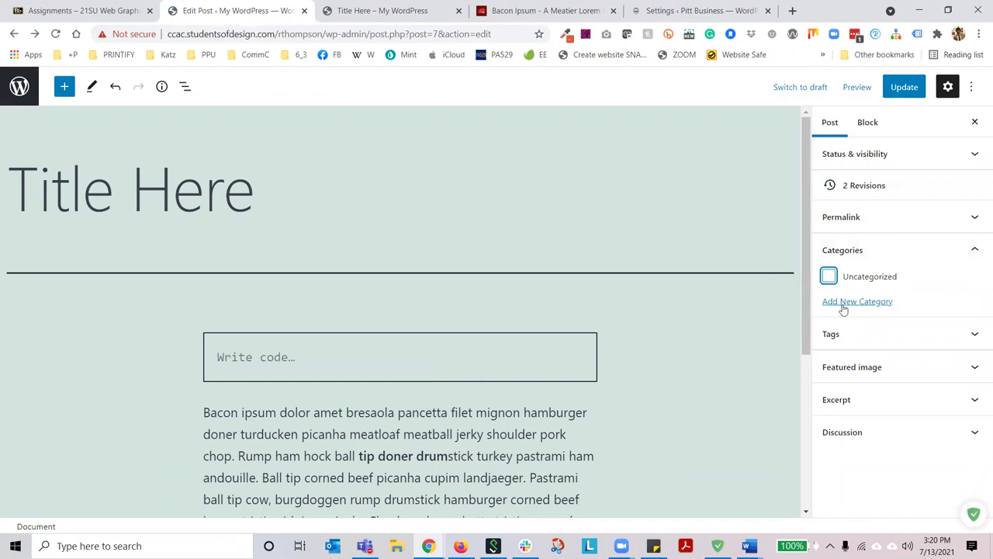
- Create a new 'Bacon' category and file the post only under it
click(843, 302)
click(851, 342)
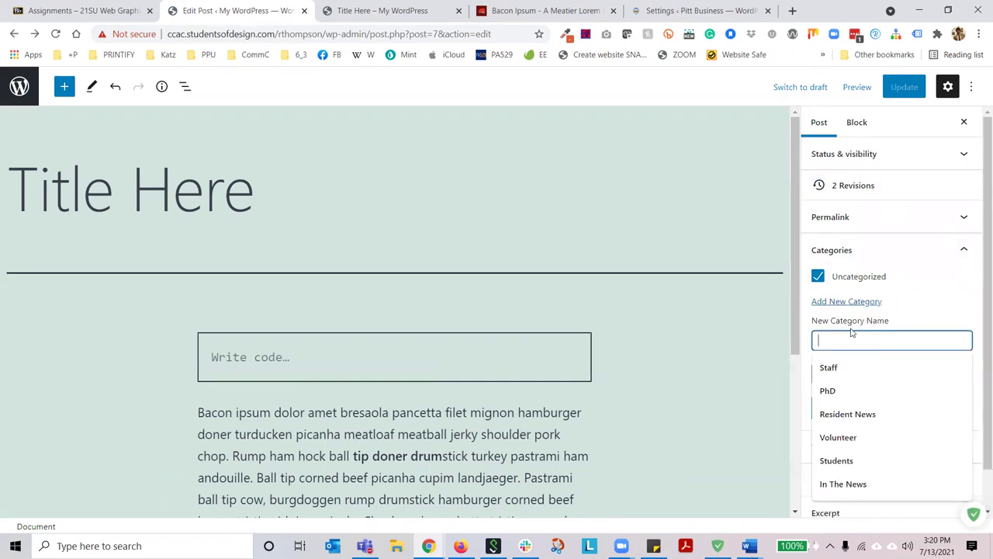
text(Bacon)
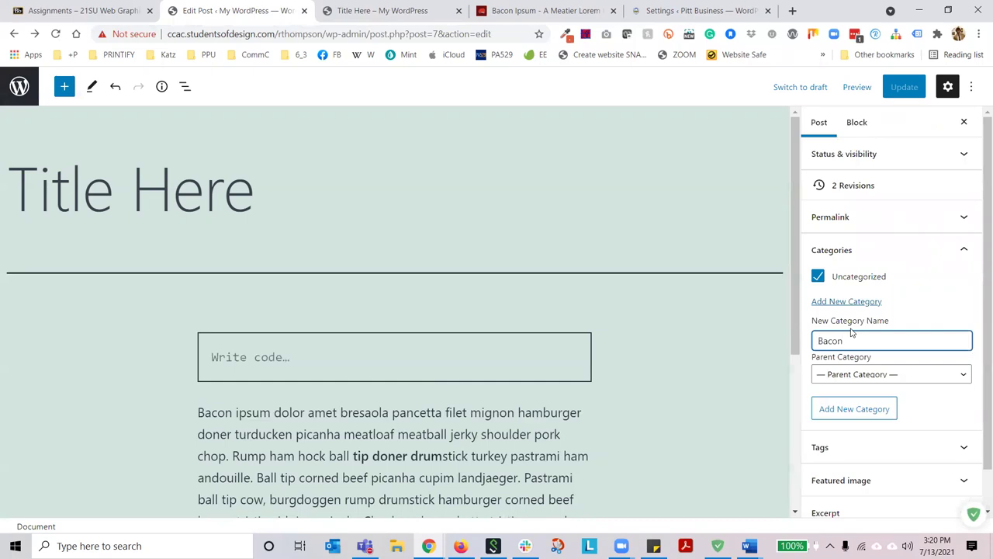
click(866, 405)
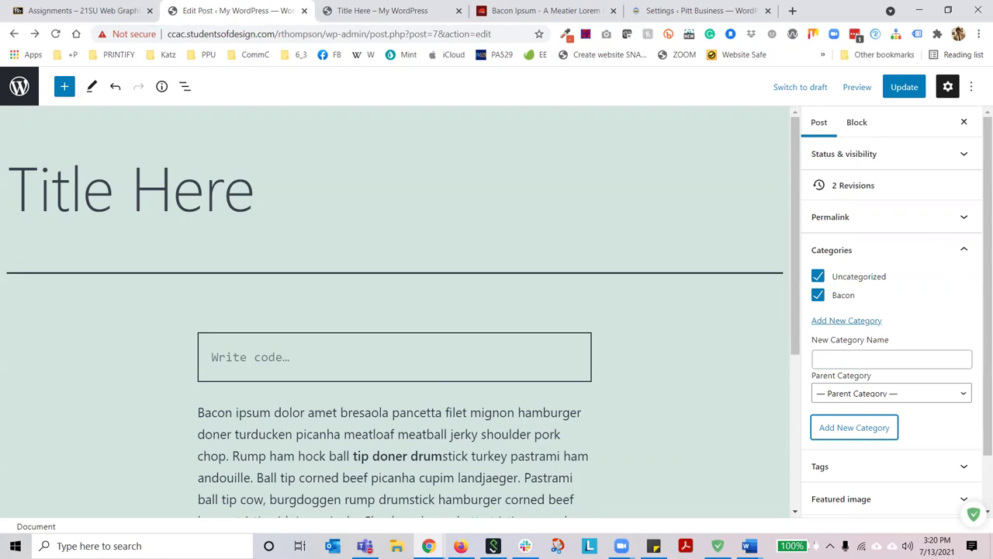
click(818, 276)
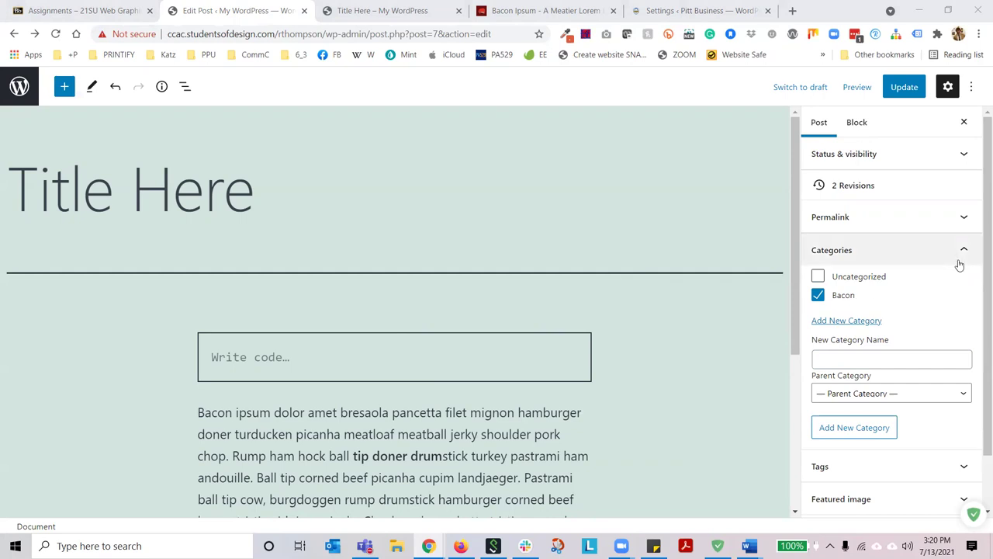
click(931, 260)
click(931, 281)
- Add the tags bacon, ipsum and food to the post
click(842, 327)
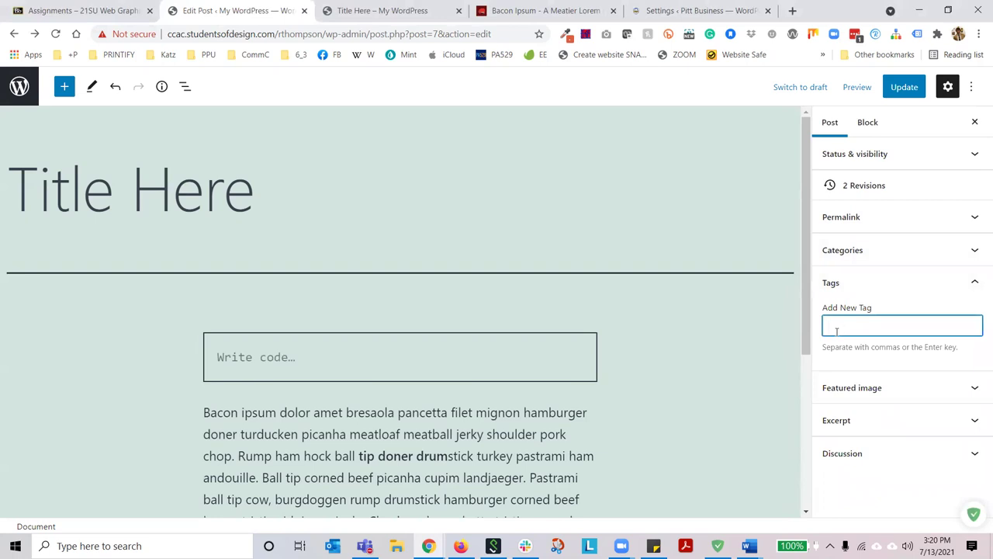
text(bacon)
key(Return)
text(p)
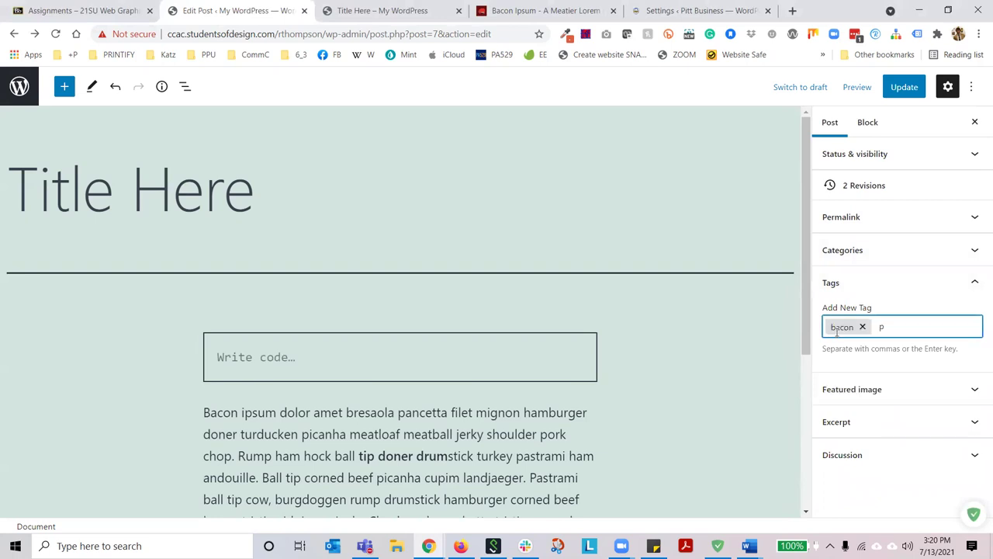
text(ipsum)
key(Return)
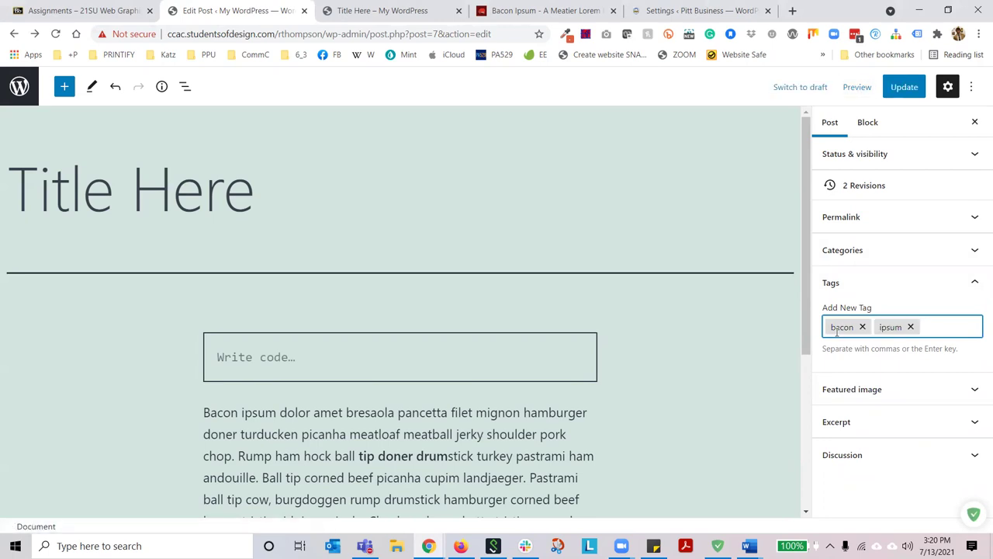
text(food)
key(Return)
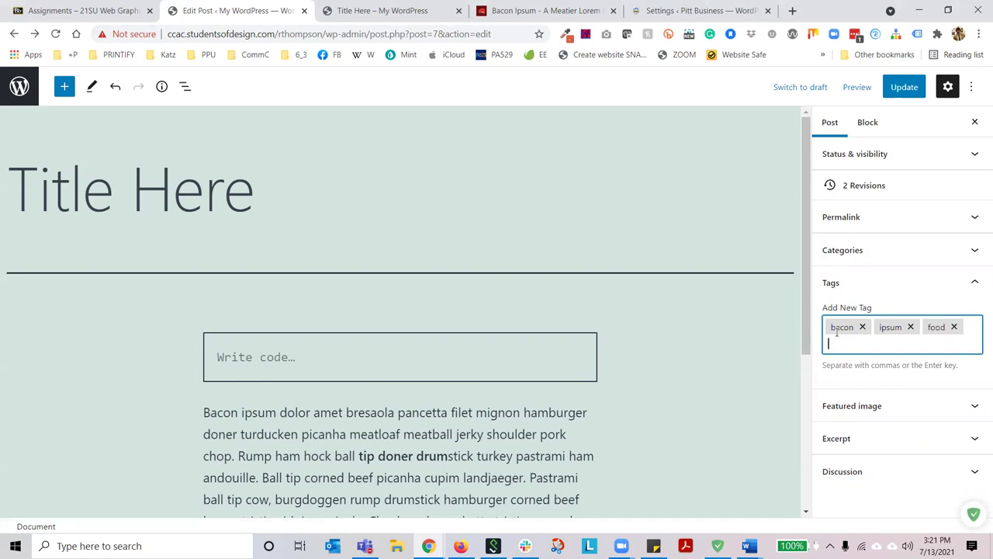
click(978, 289)
click(977, 318)
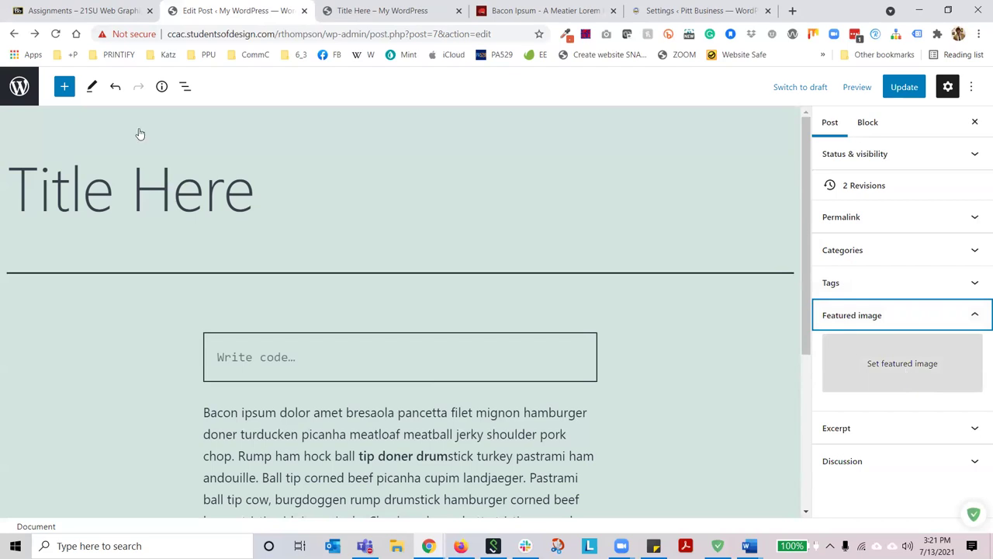
- Open the featured image picker's upload option and browse the computer for a file
click(902, 363)
click(957, 102)
click(906, 368)
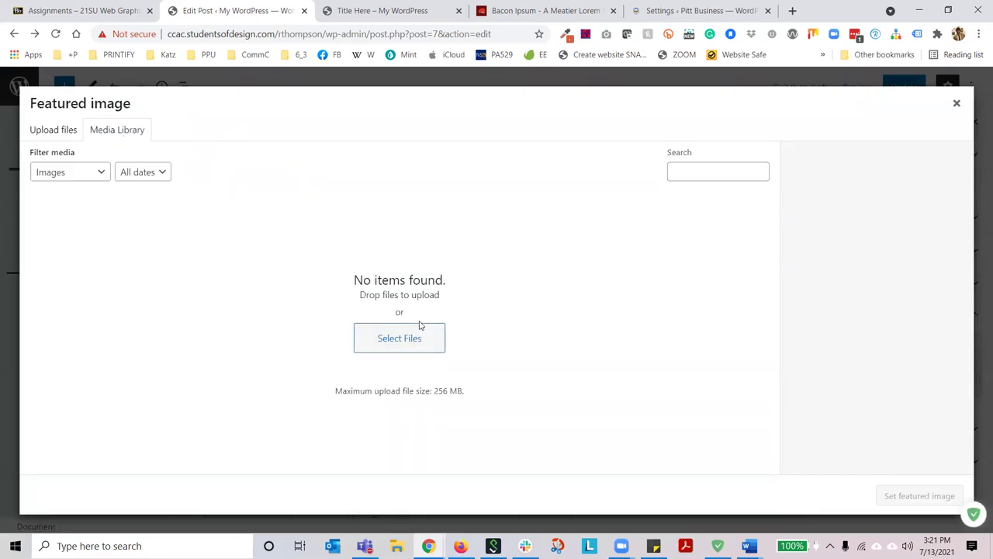
click(68, 132)
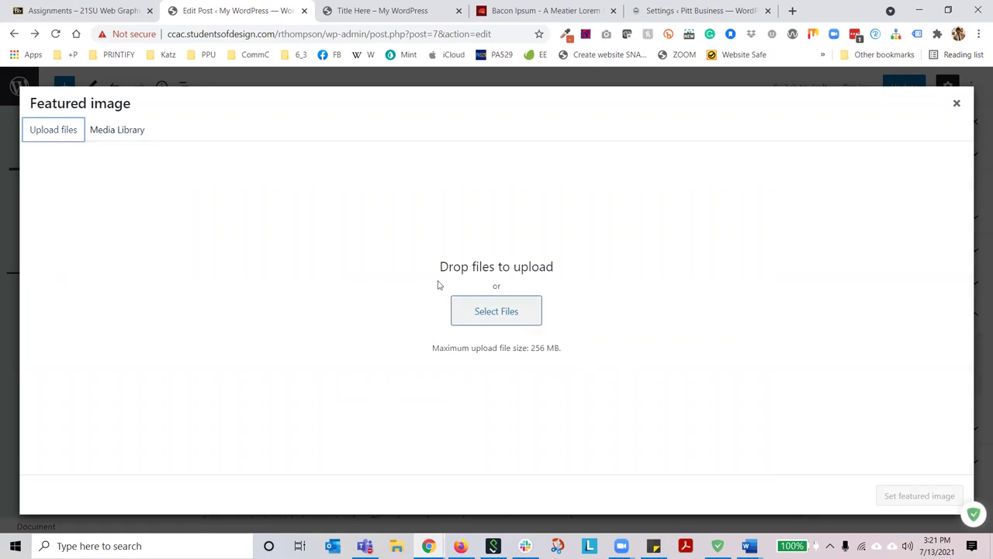
click(506, 320)
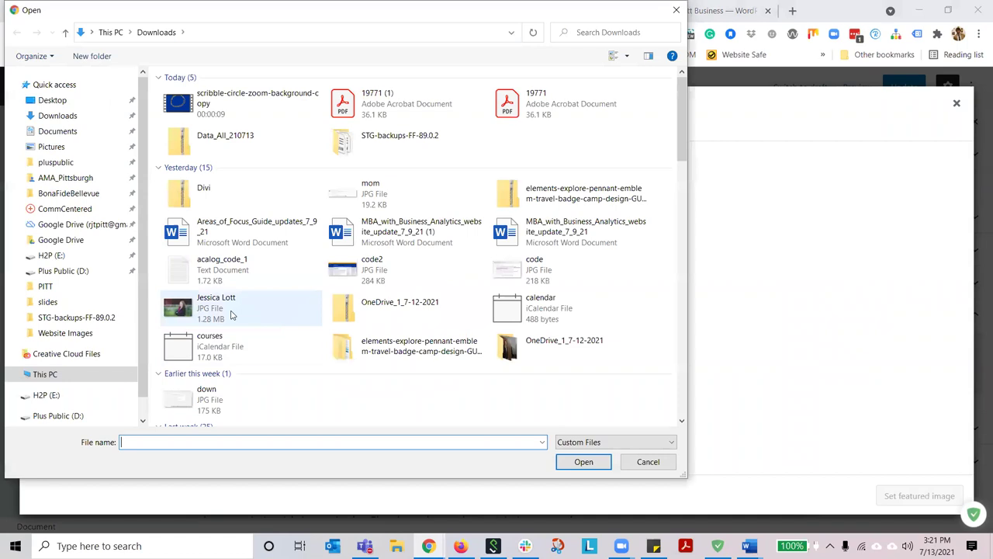
- Upload IMG_1970.jpg from the Documents folder
scroll(403, 307, down, 5)
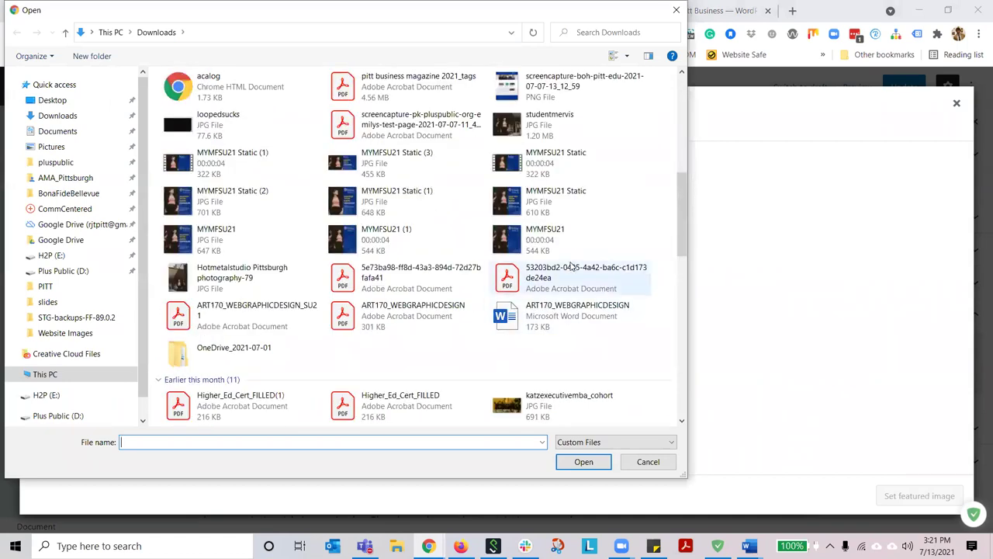
scroll(571, 266, down, 3)
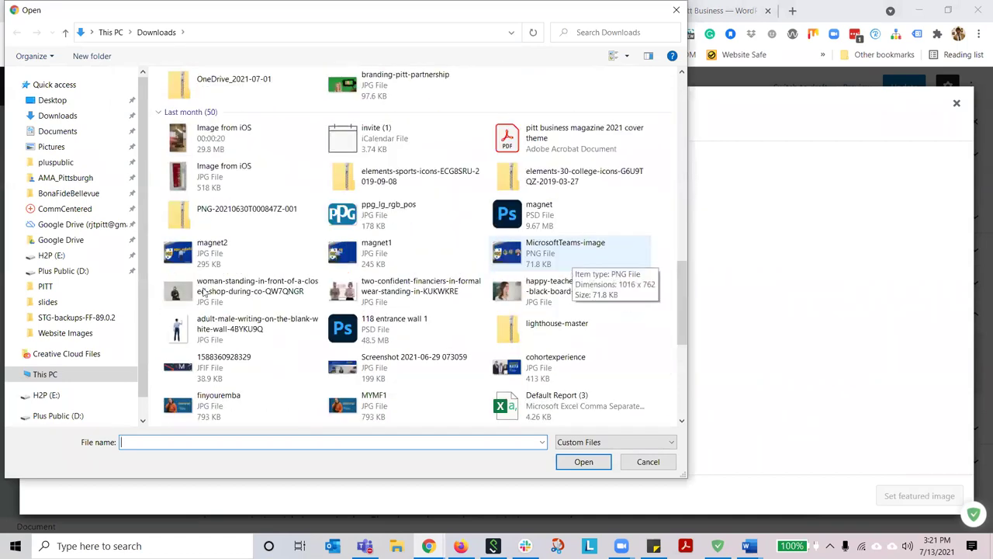
scroll(46, 120, up, 5)
click(50, 122)
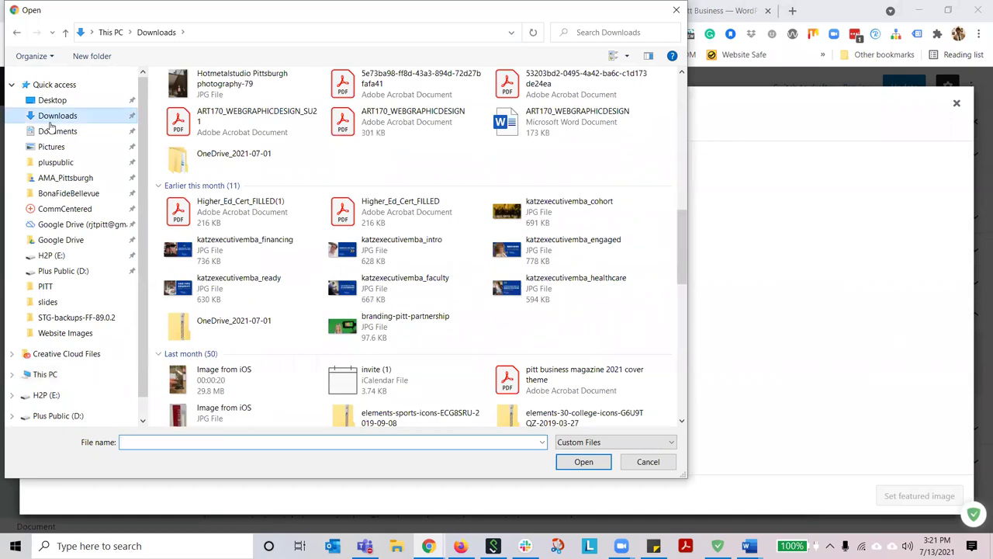
click(53, 130)
scroll(510, 217, down, 10)
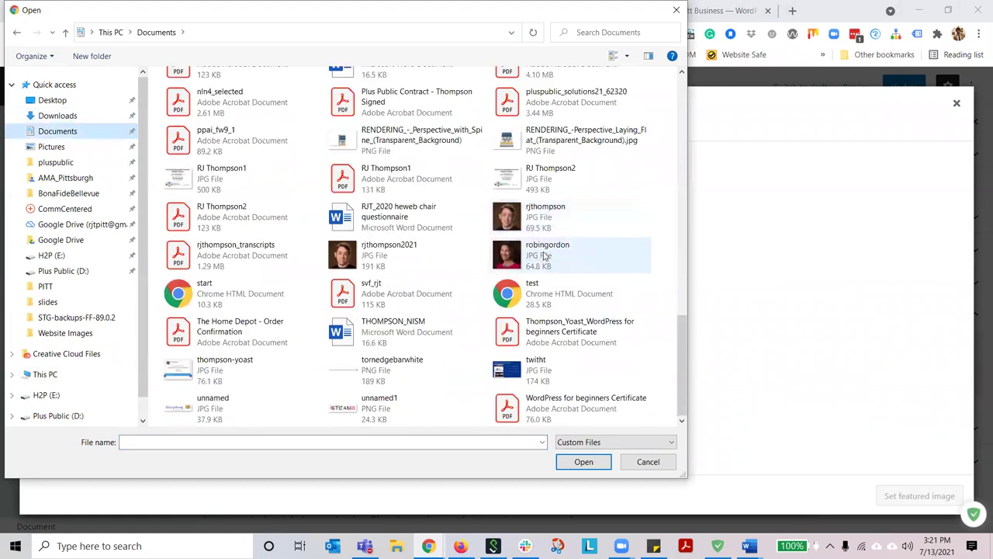
scroll(544, 256, up, 3)
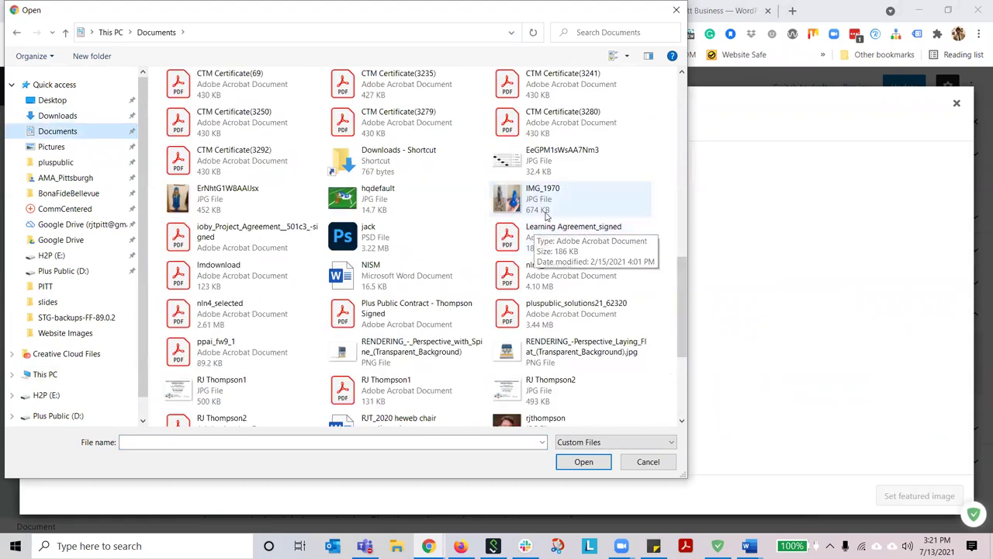
click(549, 203)
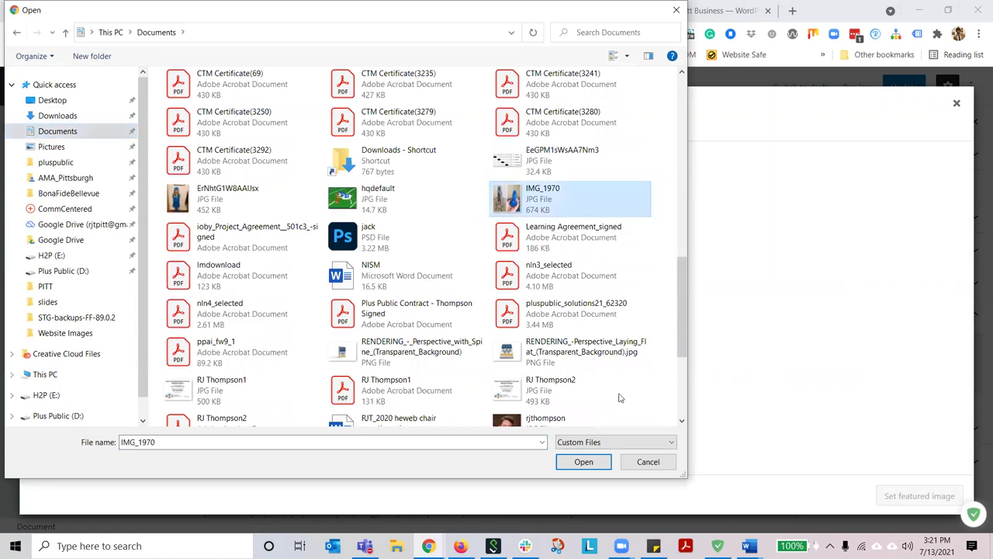
key(Return)
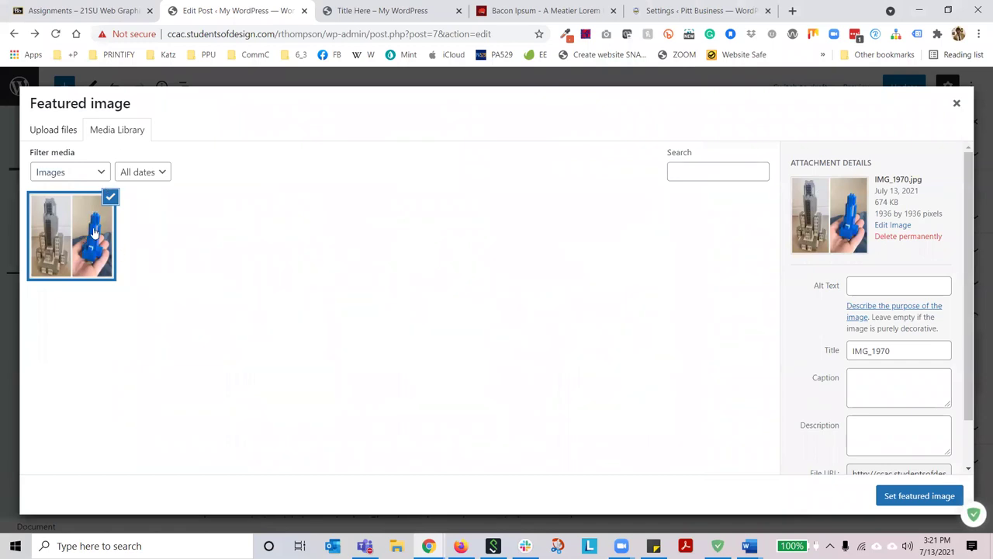
- Use 'This is an image of a Lego sculpture of the Cathedral of Learning' as alt text, title, caption, description; set featured
click(912, 285)
text(This is an ima)
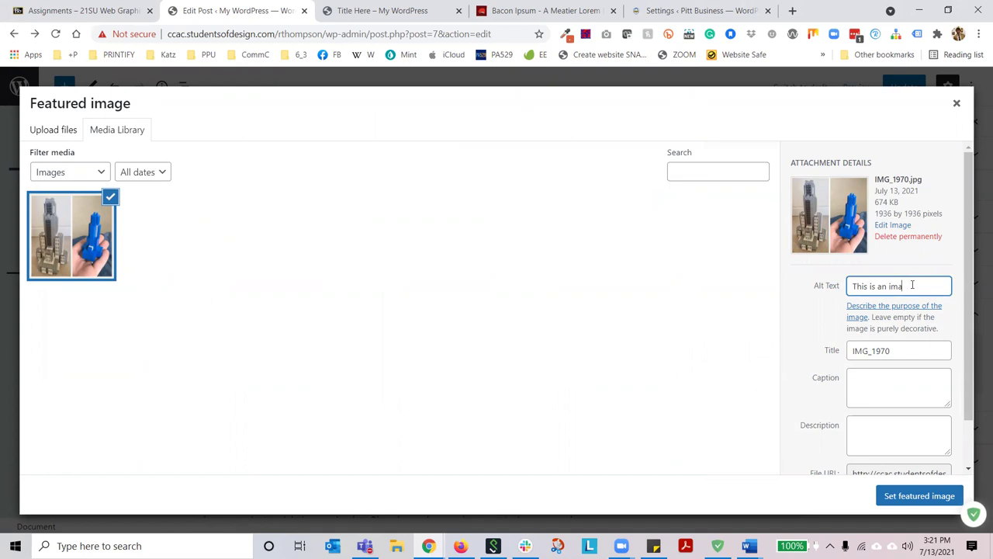
text(ge of a Lego sculpture of the Cath)
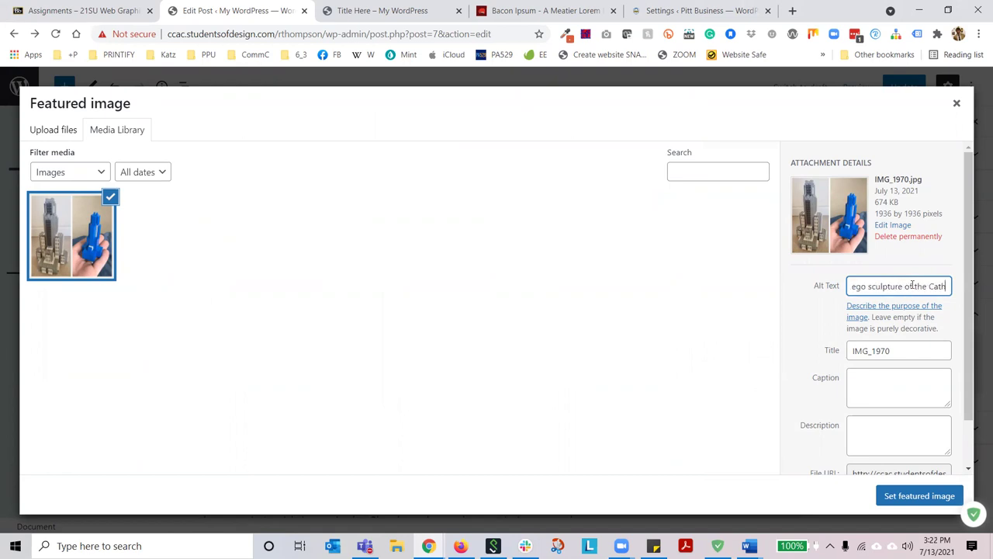
text(edral of Learning)
key(ctrl+a)
key(ctrl+c)
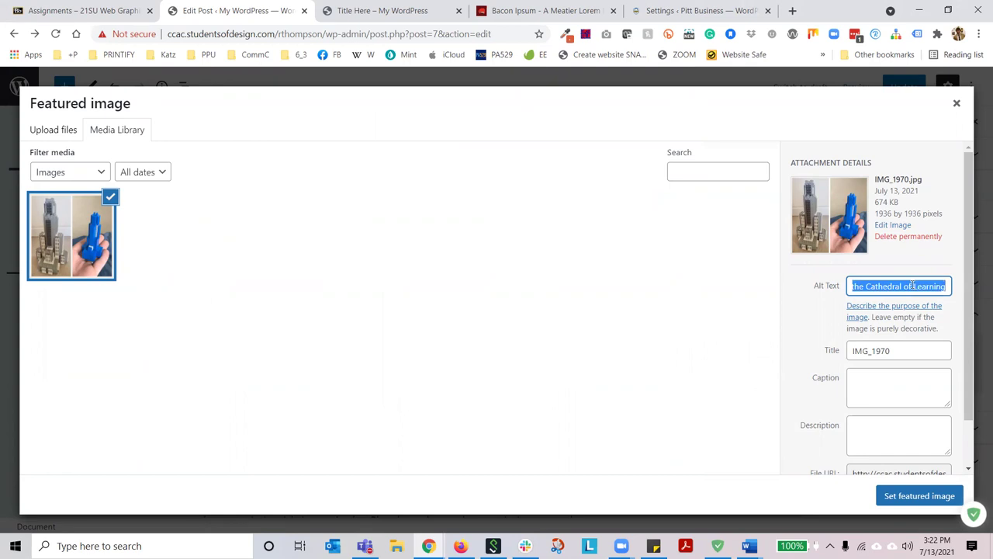
double_click(899, 351)
key(ctrl+v)
click(899, 390)
key(ctrl+v)
click(899, 431)
key(ctrl+v)
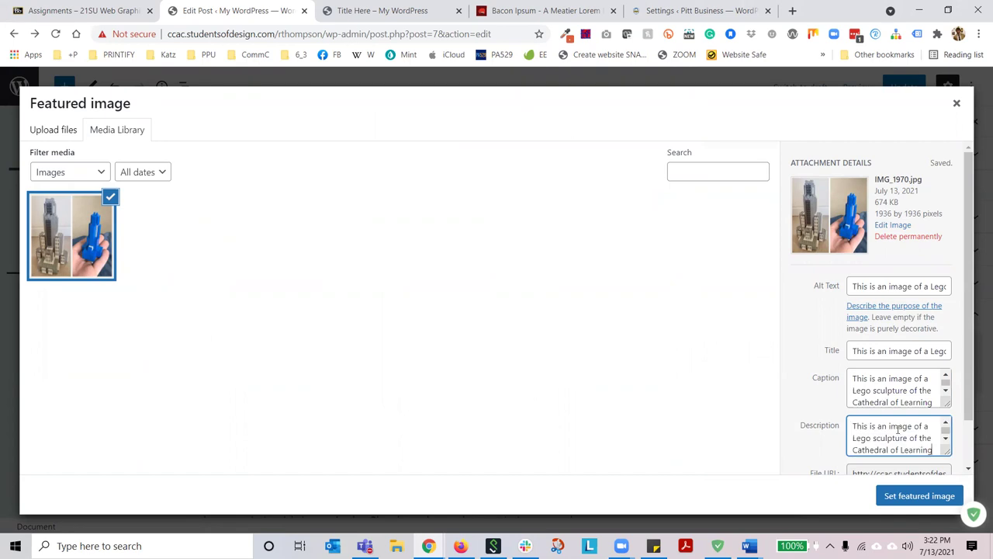
scroll(825, 391, down, 2)
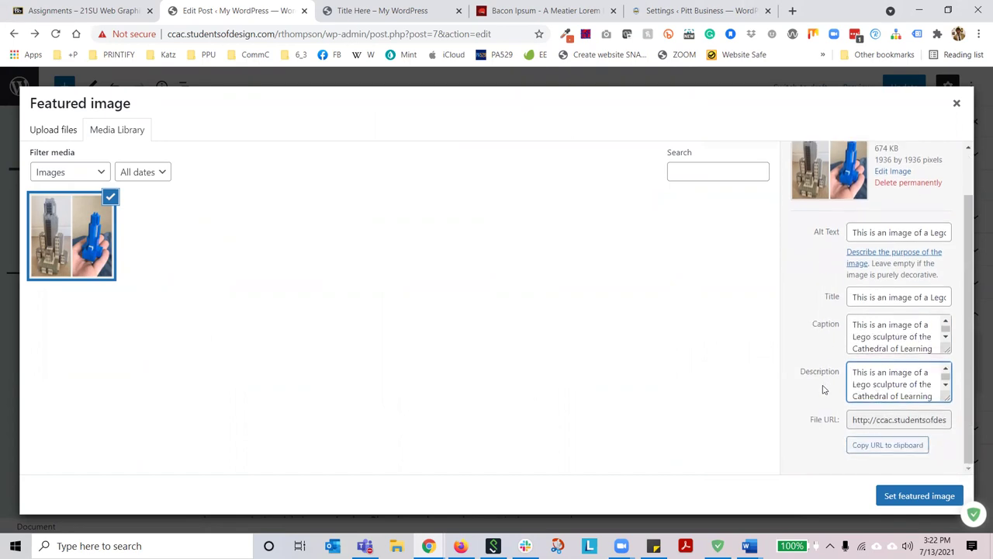
click(917, 497)
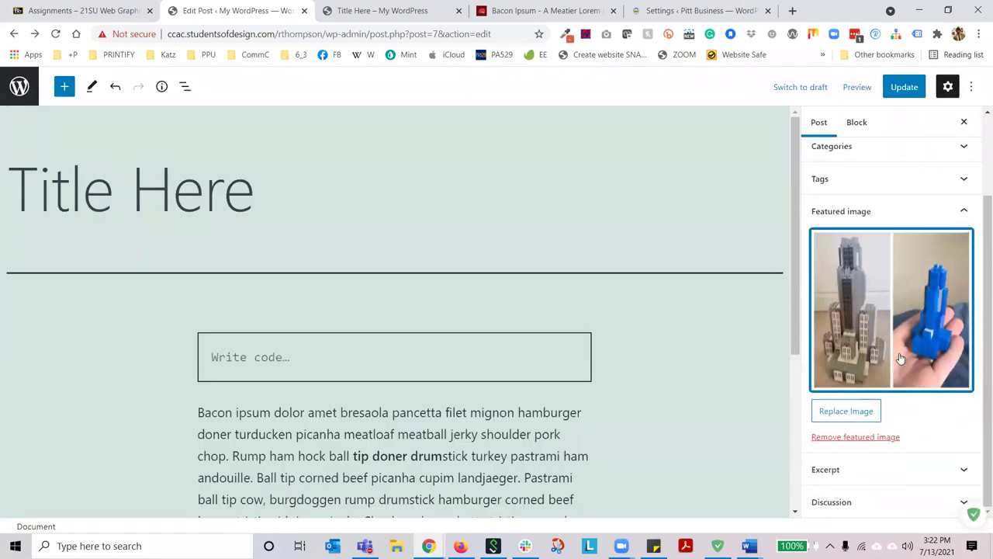
- Paste the post's opening Bacon Ipsum sentence into the Excerpt field
click(856, 470)
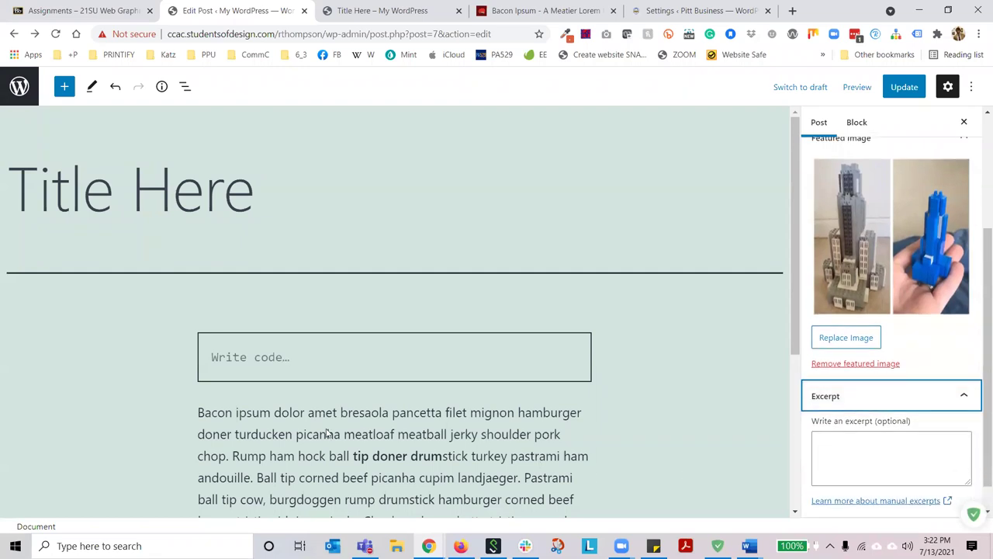
drag(204, 413, 278, 433)
drag(354, 420, 483, 434)
click(827, 124)
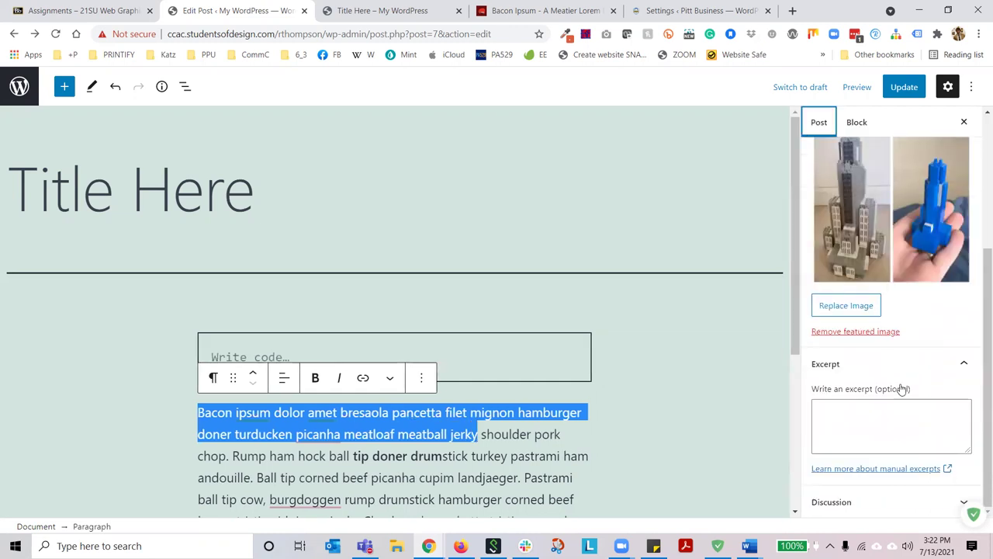
click(892, 412)
text(Bacon ipsum dolor amet bresaola pancetta filet mignon hamburger doner turducken picanha meatloaf meatball jerky)
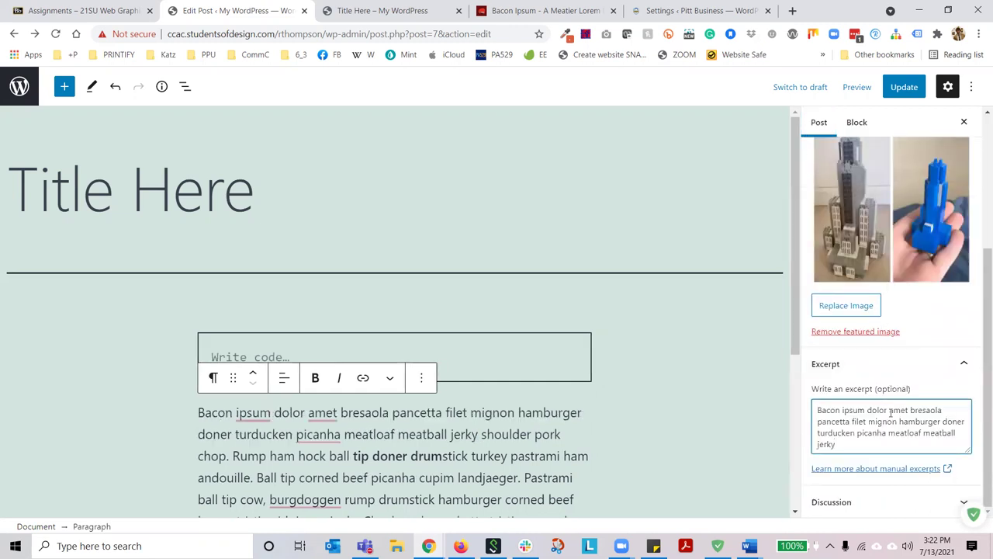
- Disallow comments on the post and update it
click(851, 502)
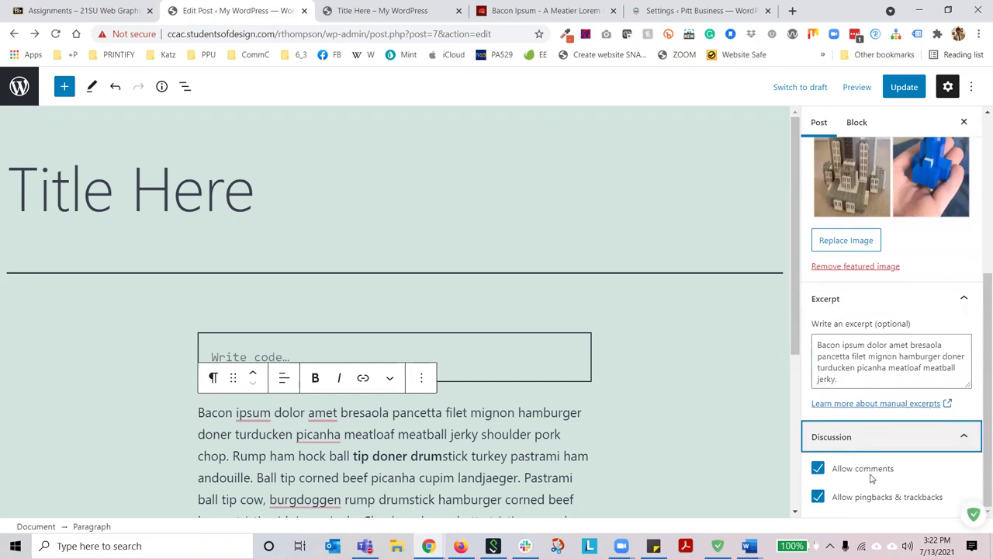
click(861, 469)
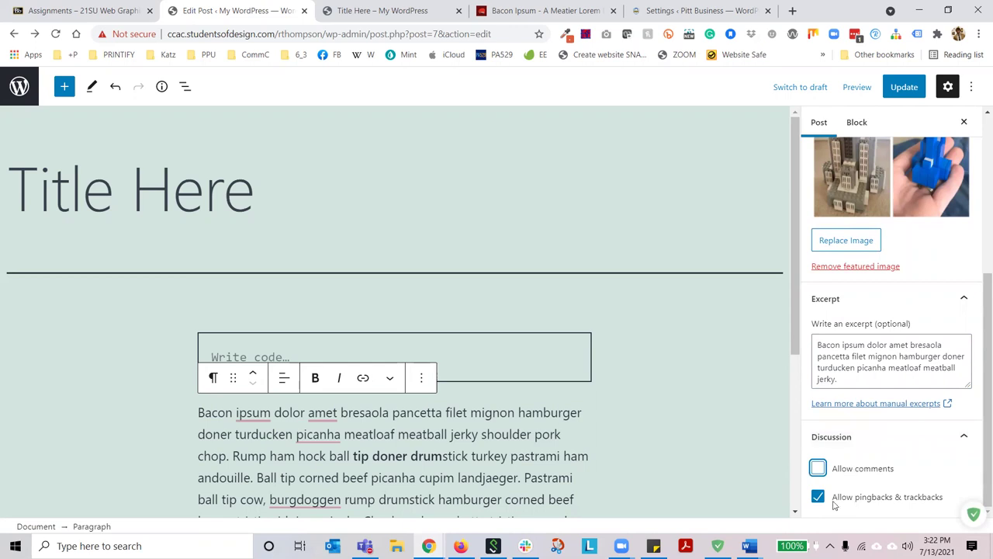
click(919, 86)
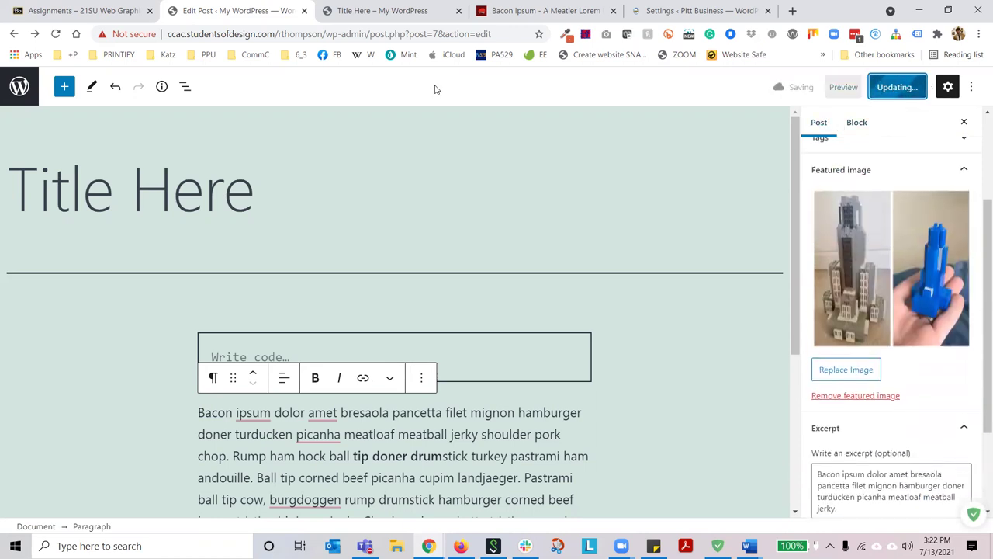
- Scroll through the live post to check its text, date and Lego images, then return to All Posts
click(372, 7)
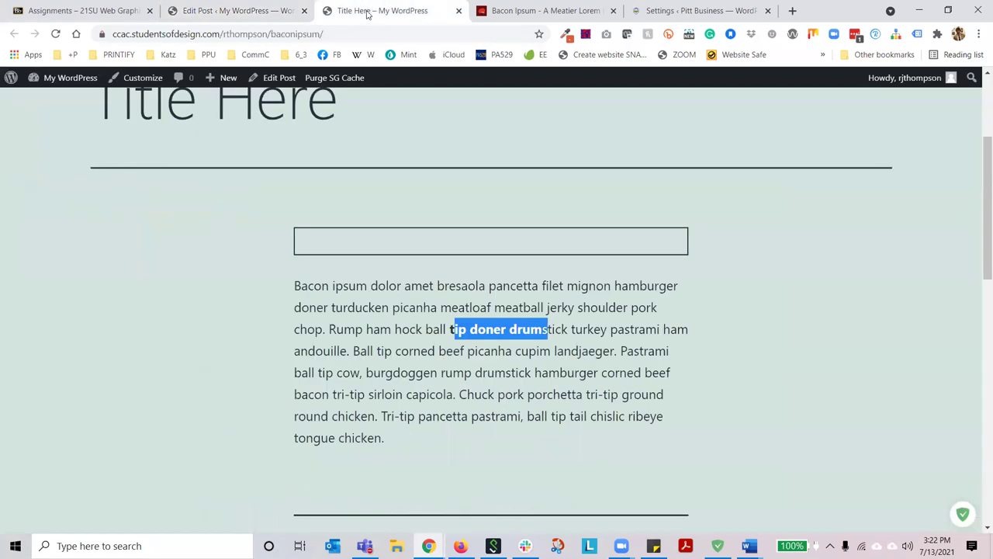
scroll(427, 327, down, 6)
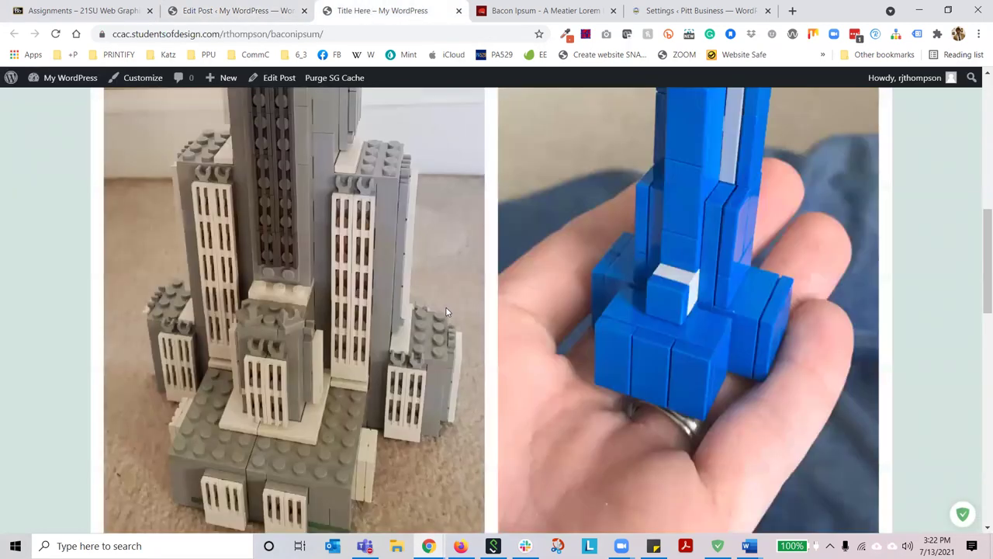
scroll(454, 254, down, 5)
drag(443, 143, 707, 169)
drag(422, 277, 575, 470)
scroll(567, 448, down, 3)
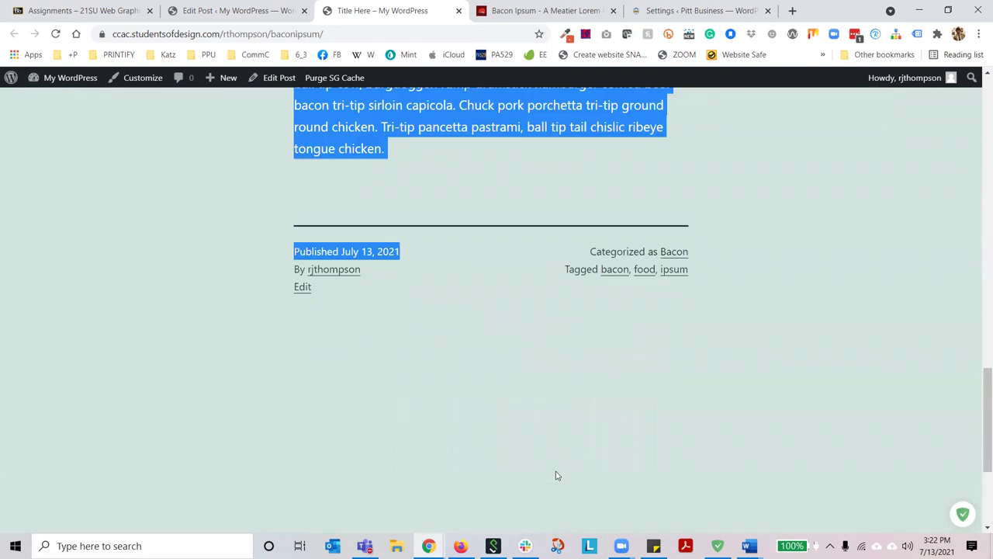
click(539, 417)
scroll(540, 416, up, 9)
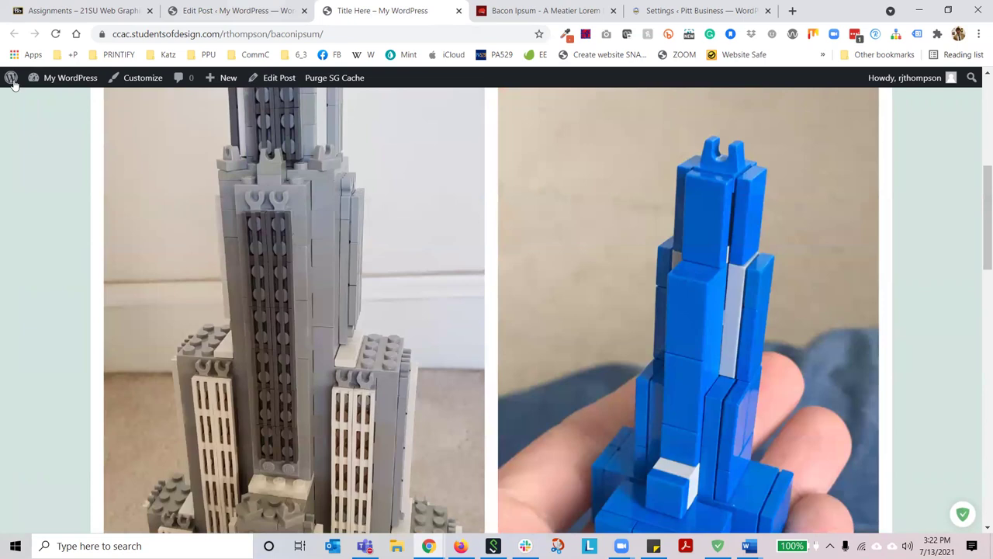
key(ctrl+shift+Tab)
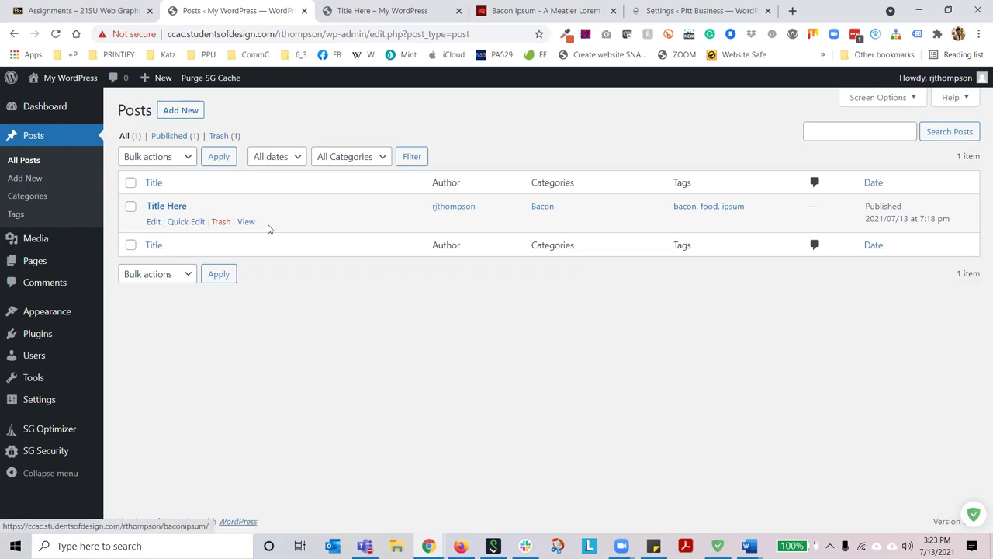
- Go to Posts > Categories and look over the Bacon category's slug
click(392, 10)
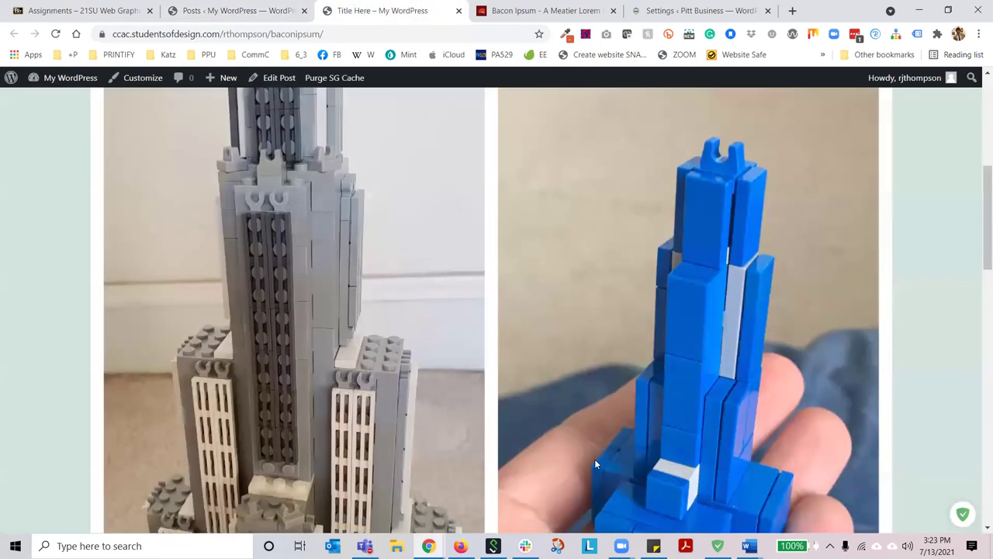
click(223, 10)
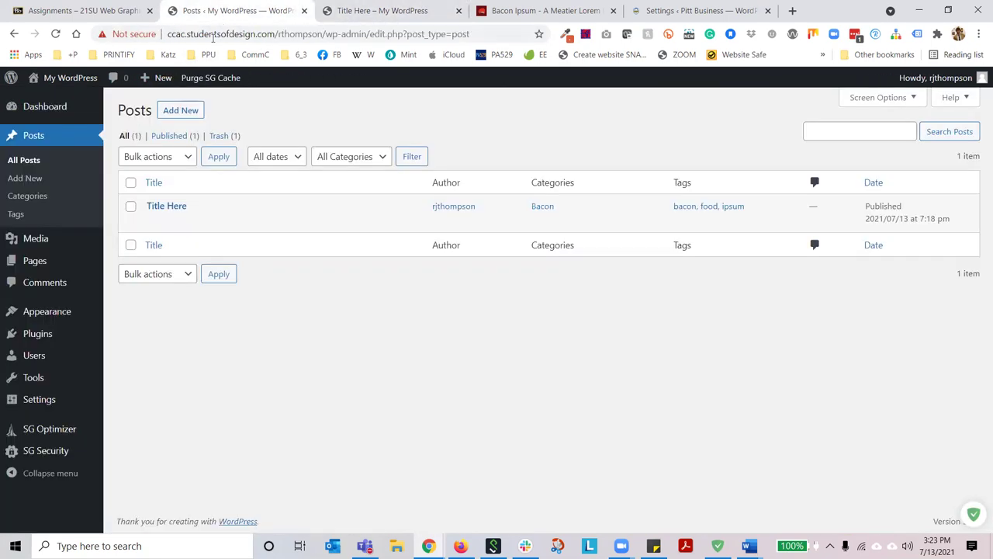
click(45, 197)
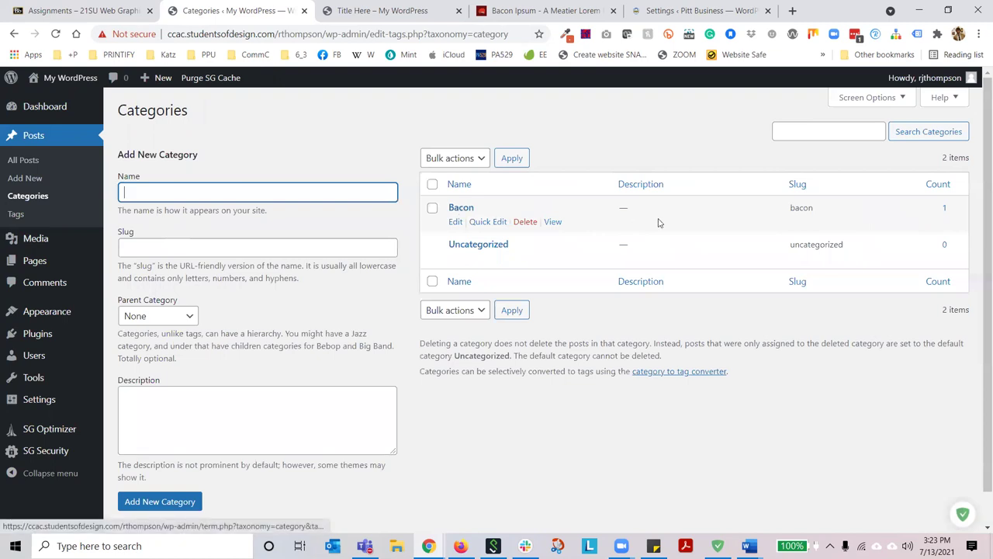
drag(789, 208, 825, 215)
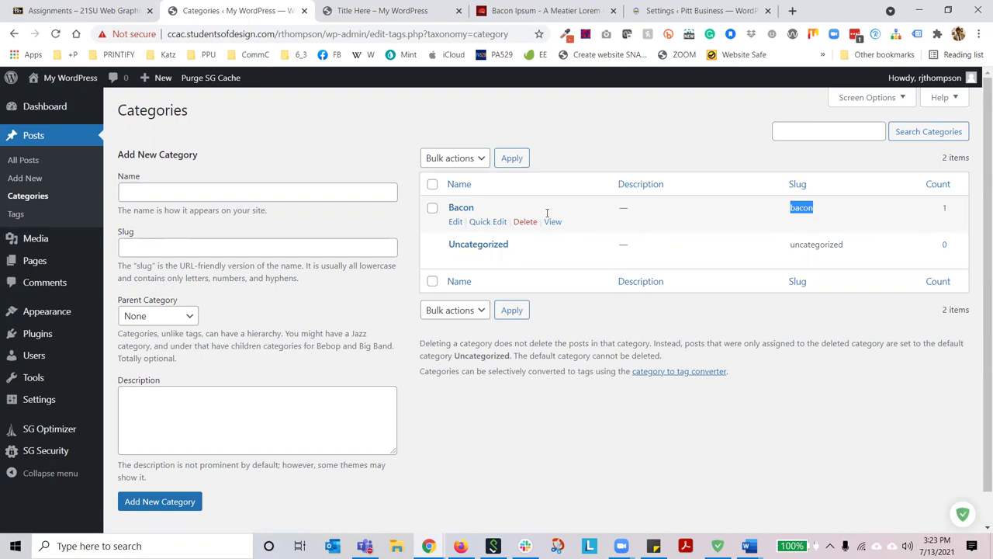
click(555, 158)
- Set the Bacon category's description to 'Bacon' and confirm it in the categories list
click(454, 225)
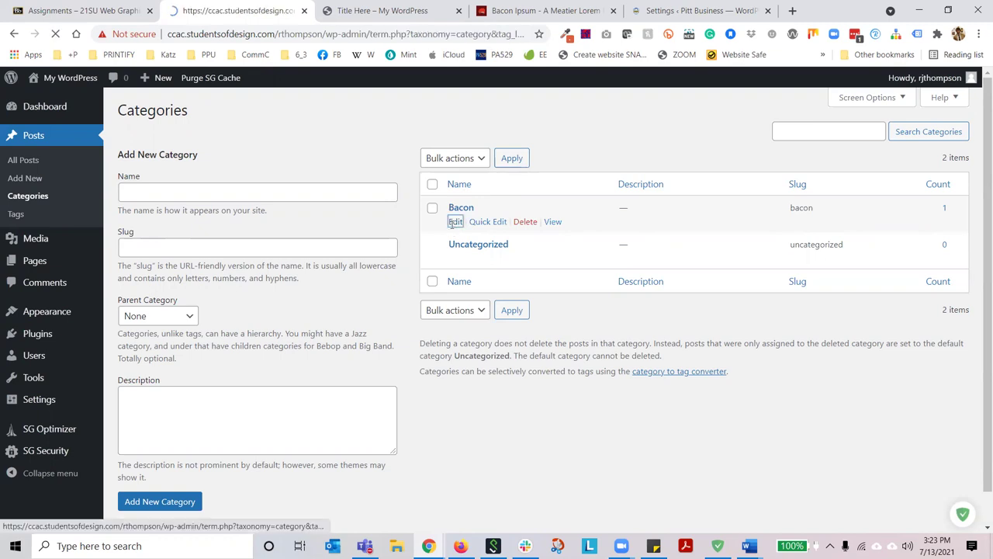
click(308, 336)
text(Bacon)
click(139, 448)
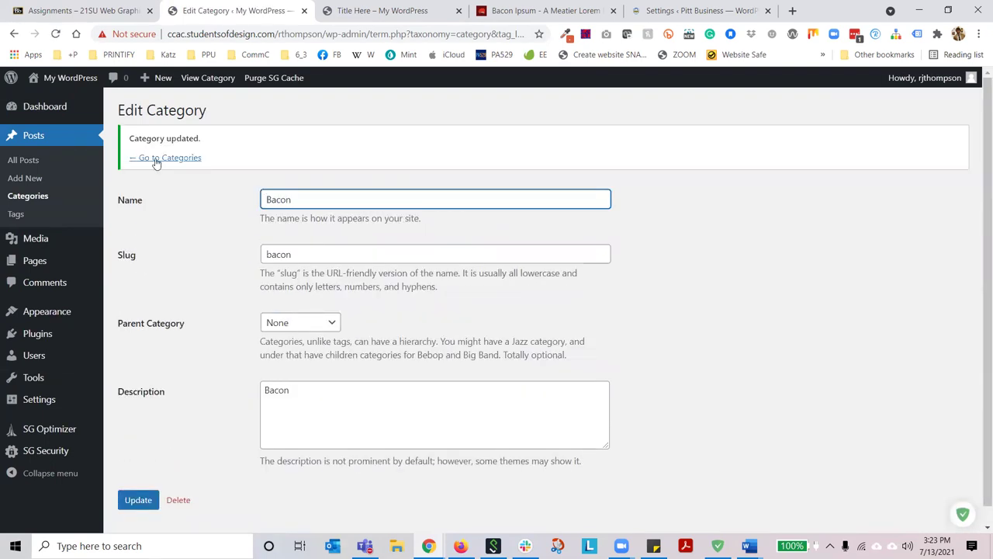
click(157, 158)
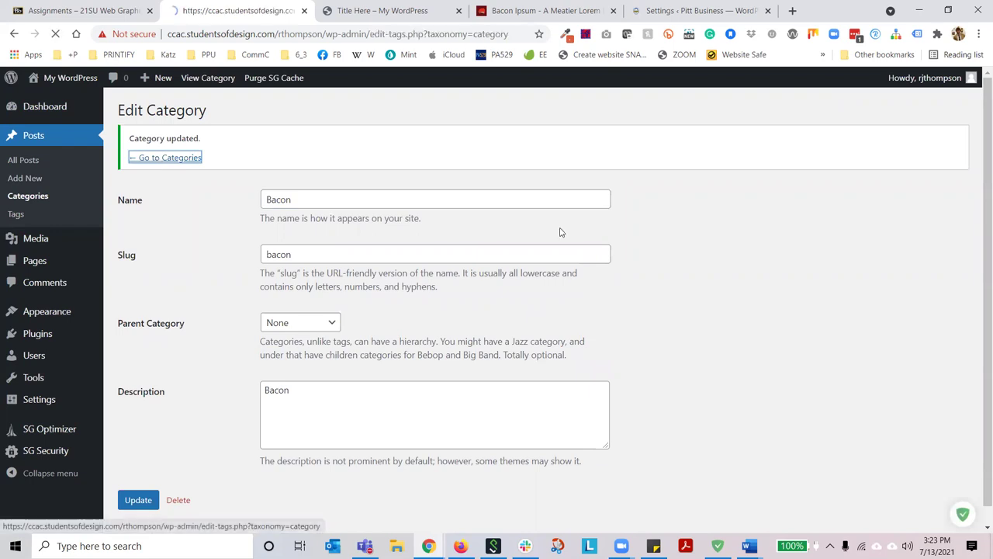
triple_click(605, 213)
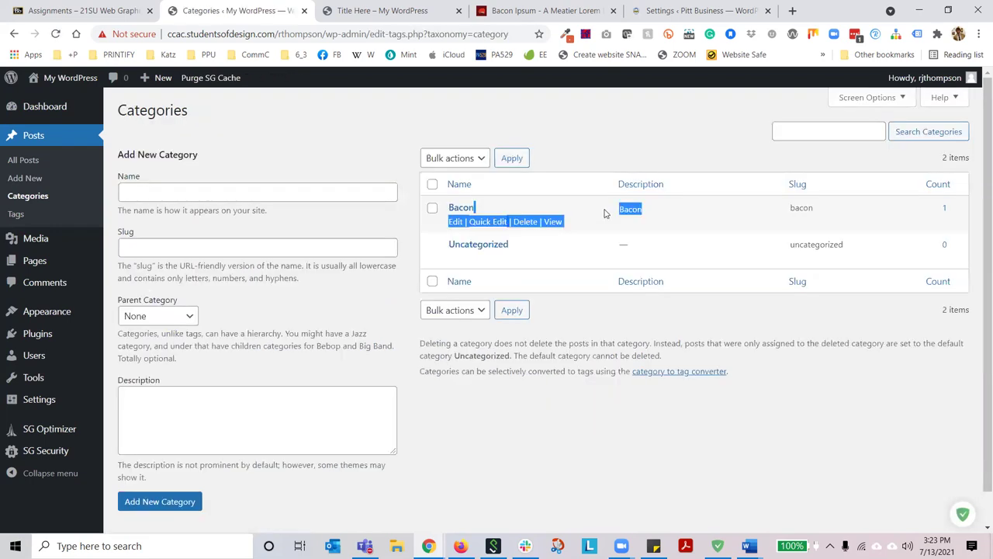
click(564, 149)
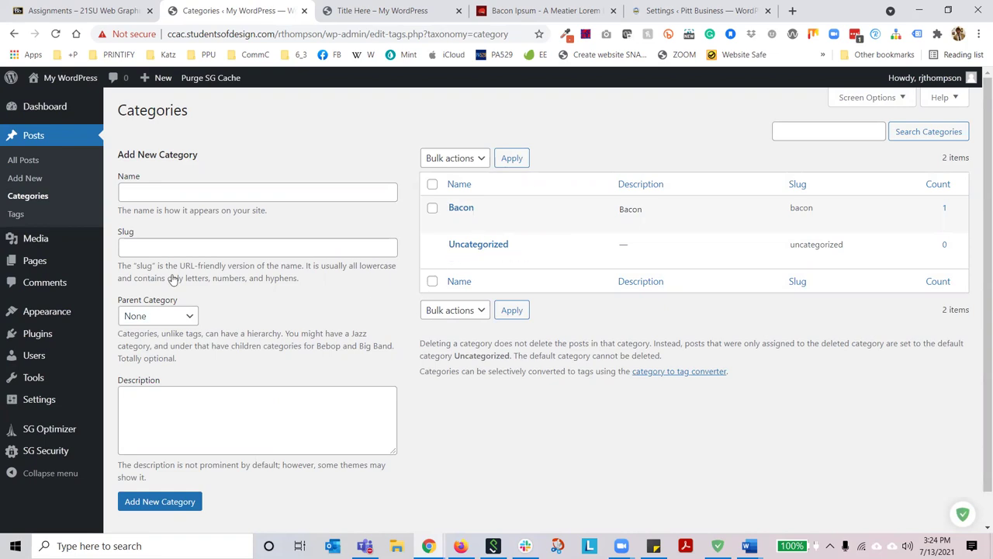
click(50, 217)
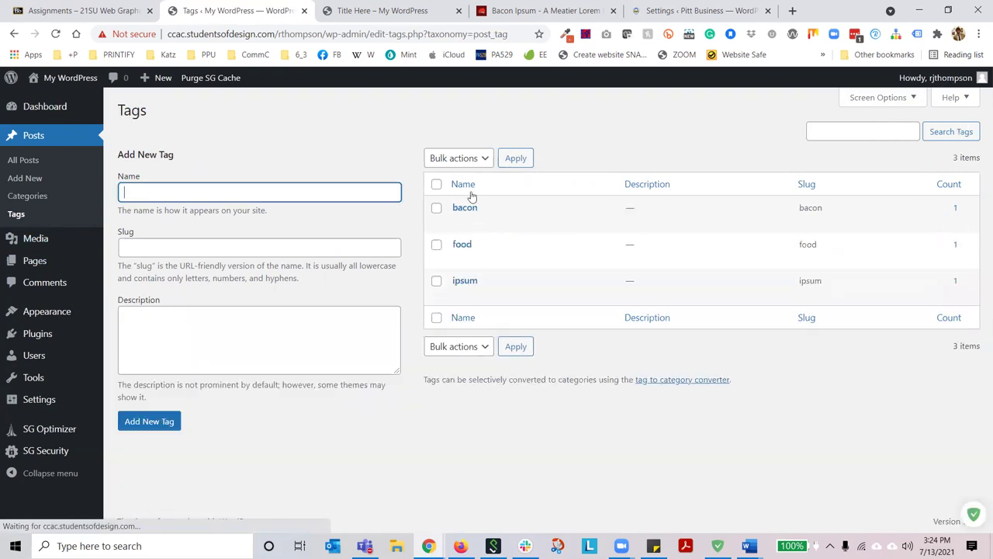
drag(811, 205, 812, 306)
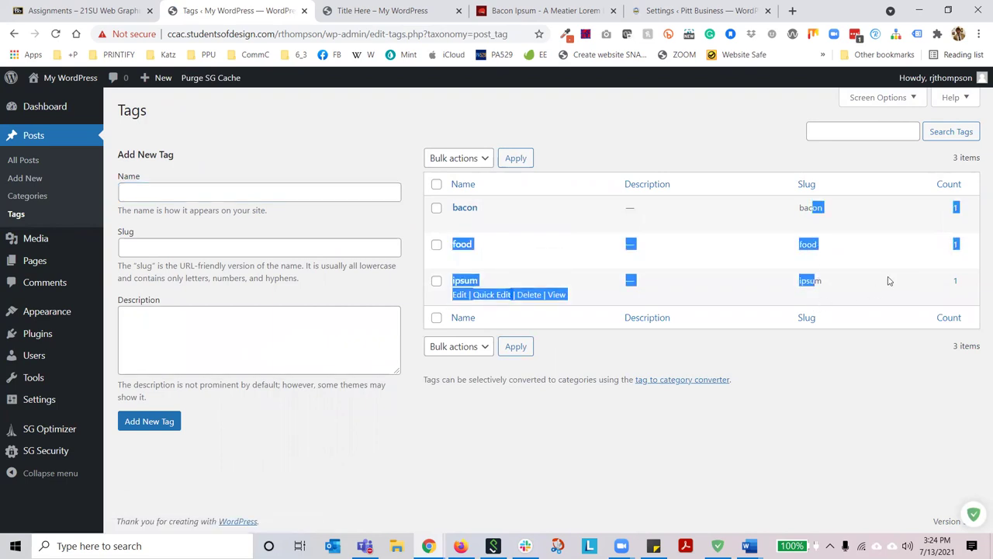
click(960, 277)
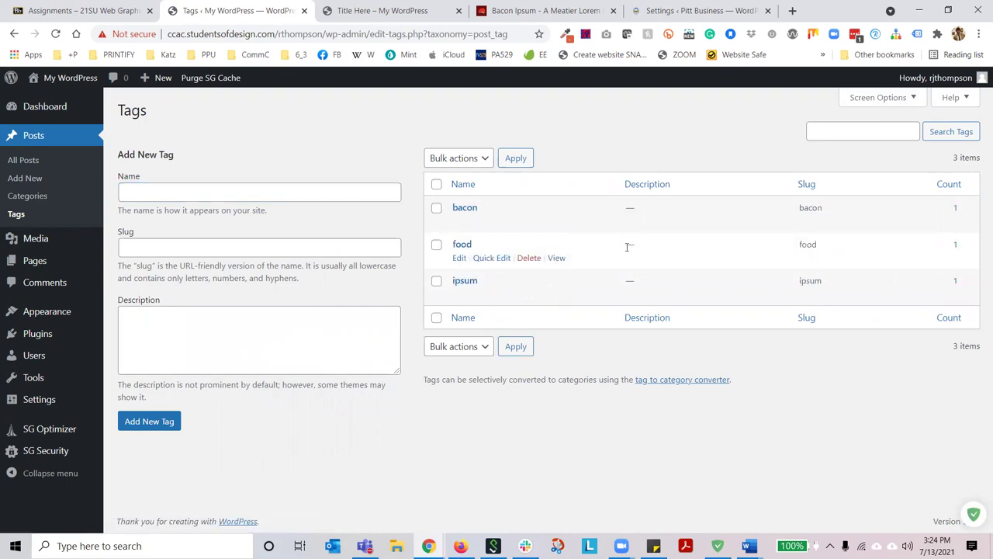
double_click(630, 208)
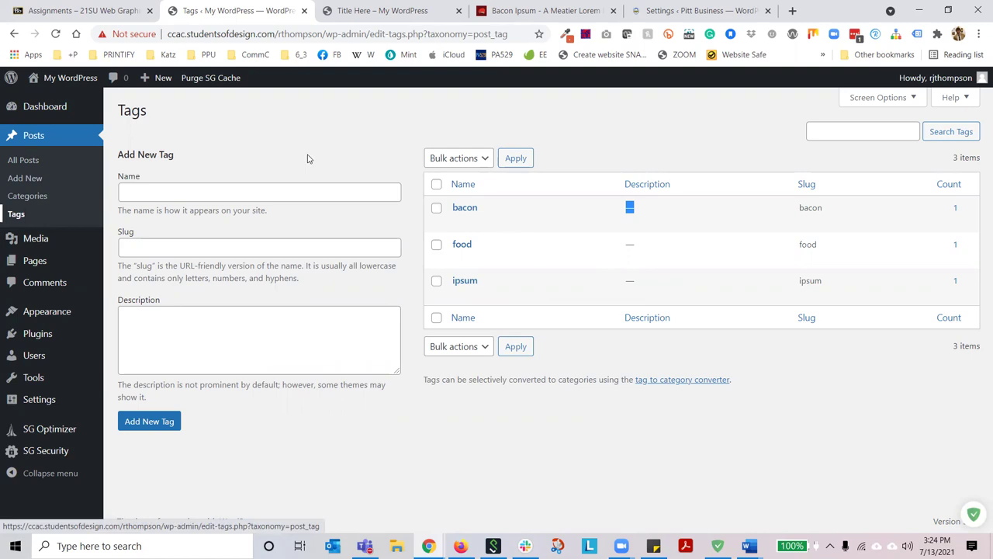
click(598, 178)
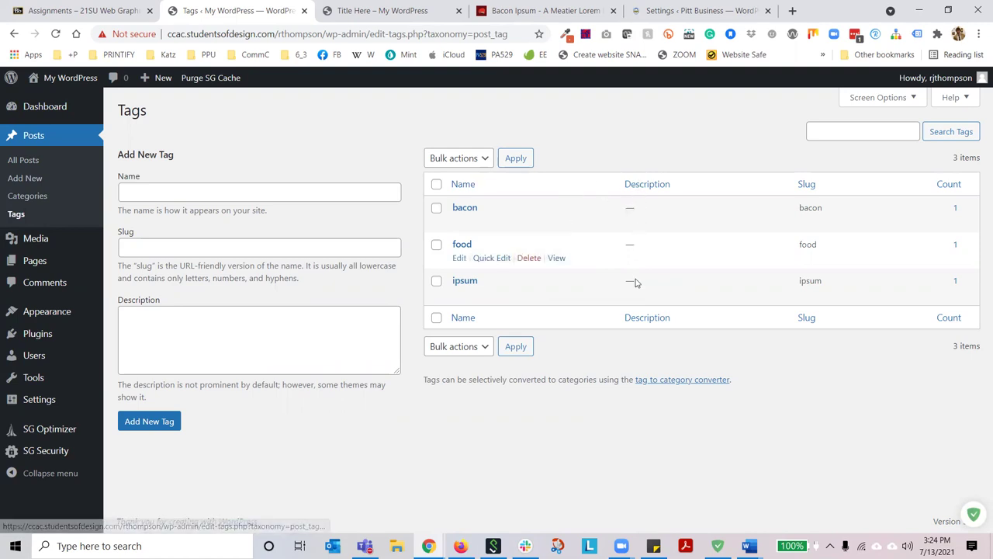
drag(631, 210, 465, 412)
click(479, 419)
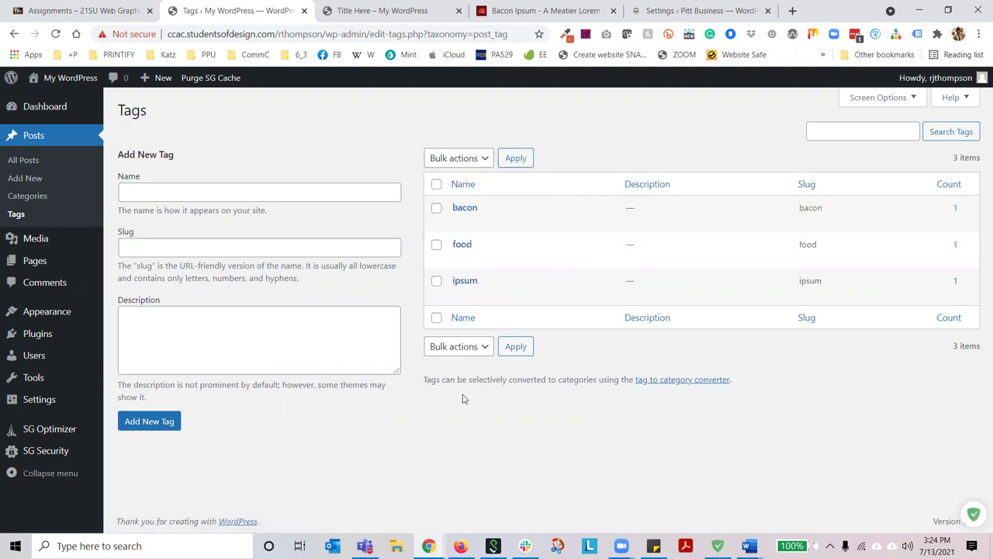
- Open the Lego image's attachment details and review its upload date, parent page and file name IMG_1970.jpg
click(52, 238)
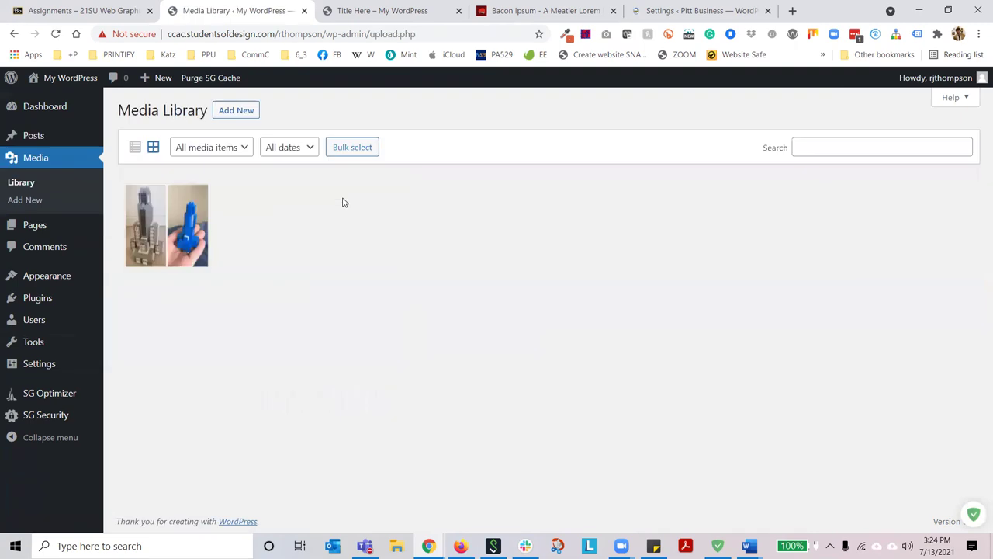
click(175, 235)
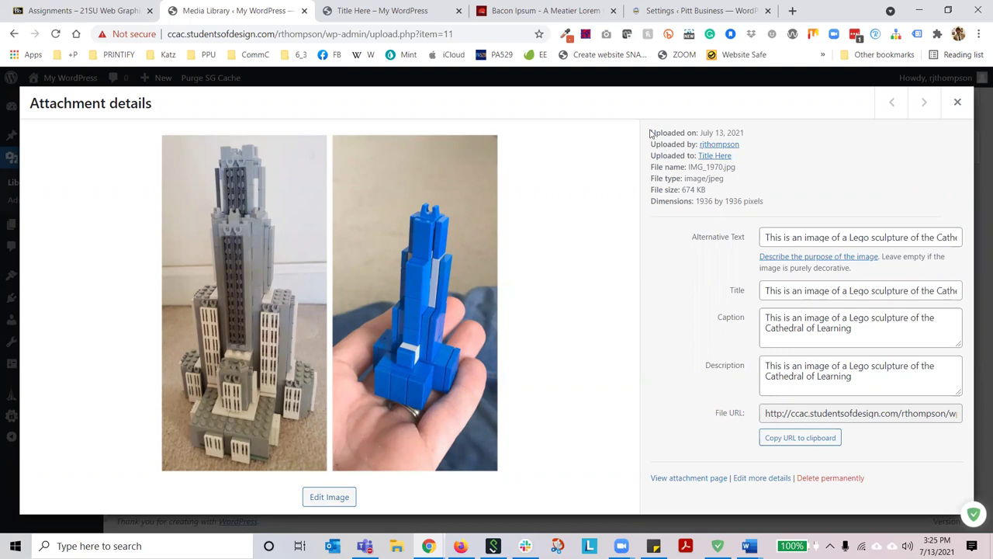
triple_click(748, 140)
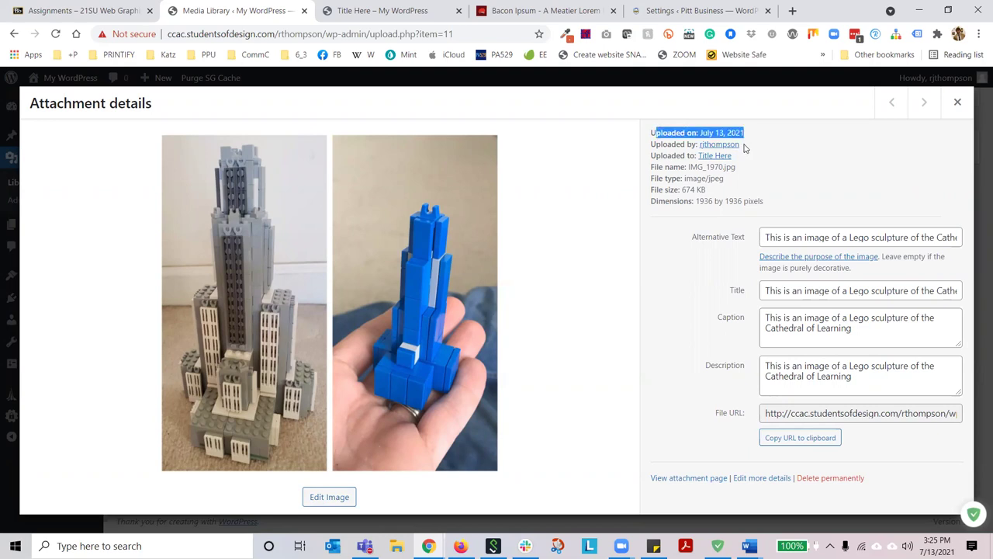
click(743, 149)
mouse_move(734, 158)
mouse_down()
mouse_move(690, 165)
mouse_move(744, 166)
mouse_up()
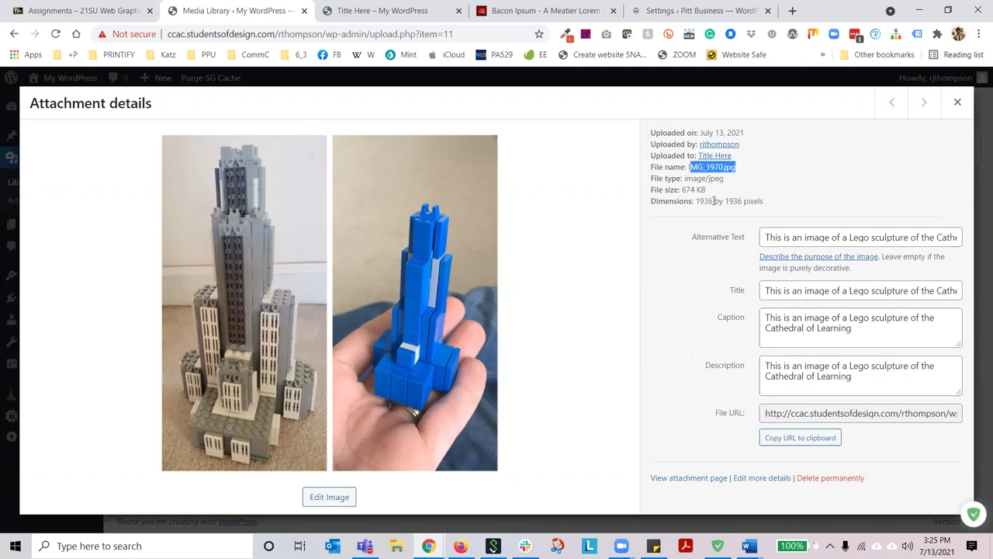
drag(685, 178, 765, 202)
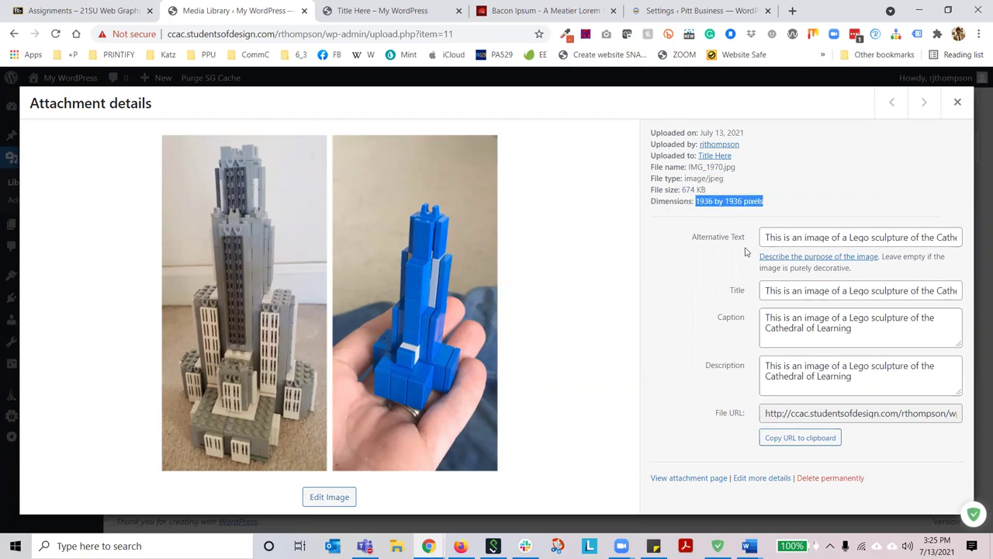
- Copy the image's file URL and load IMG_1970.jpg on its own in a new tab
drag(766, 413, 979, 402)
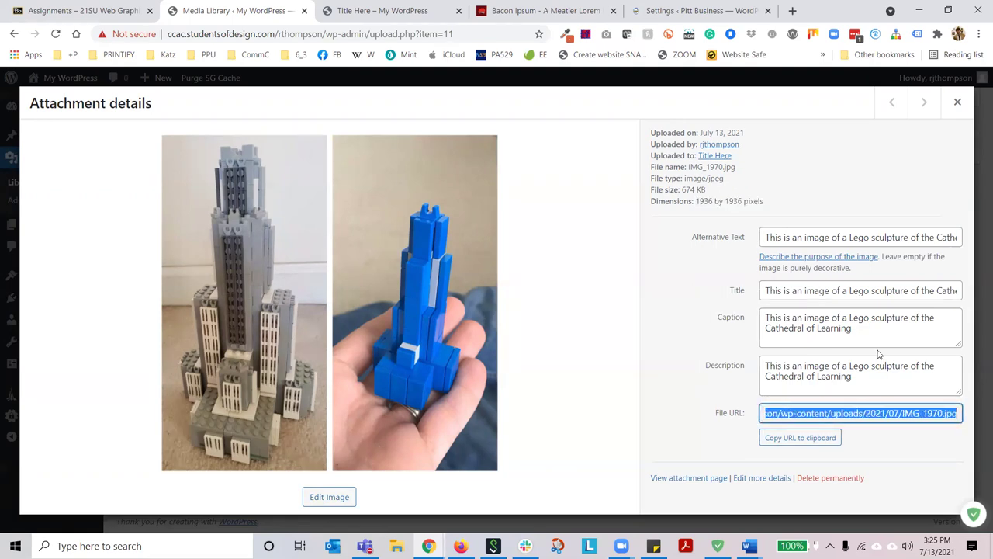
key(ctrl+t)
text(Bacon ipsum dolor amet bresaola pancetta filet mignon hamburger doner turducken picanha meatloaf meatball jerky)
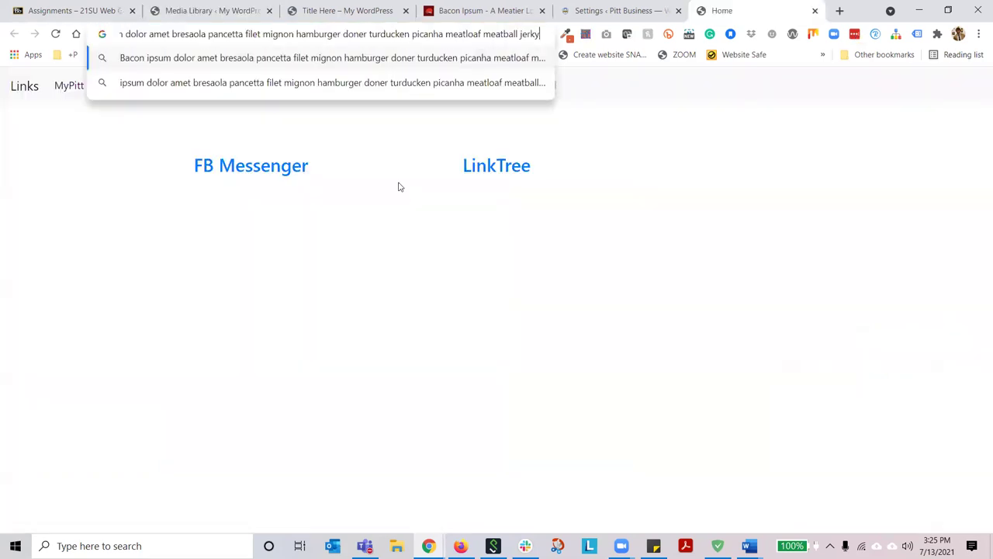
key(ctrl+2)
double_click(848, 409)
click(815, 438)
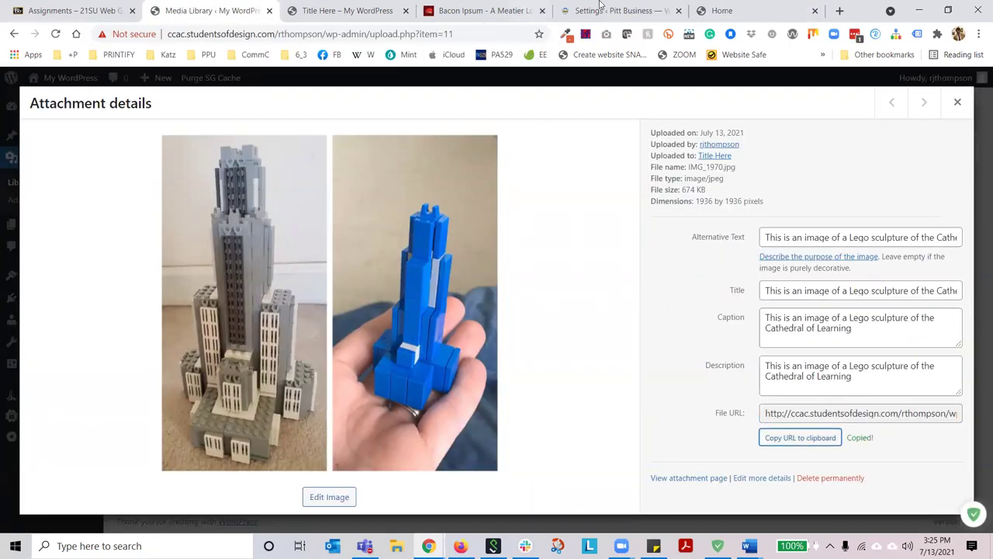
key(ctrl+6)
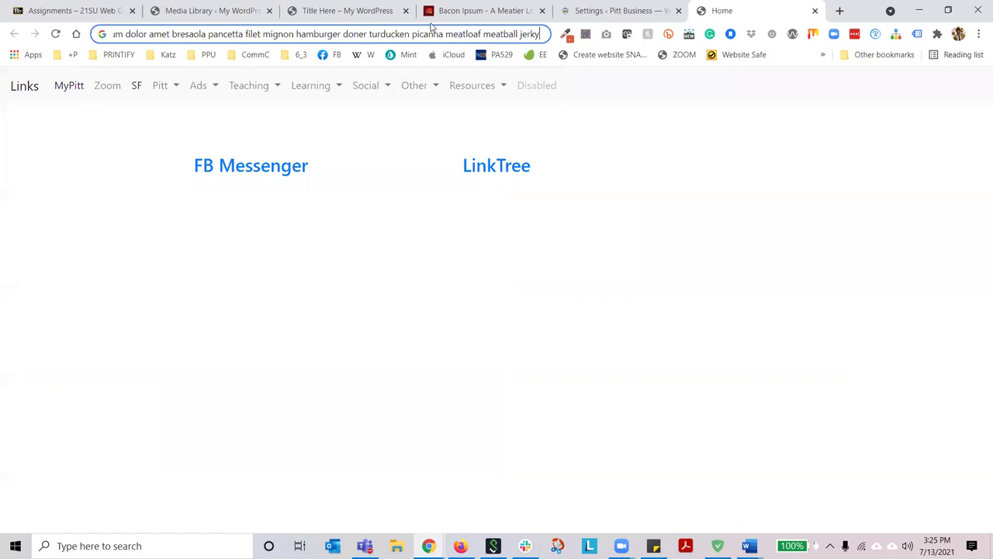
key(ctrl+a)
key(ctrl+v)
key(Return)
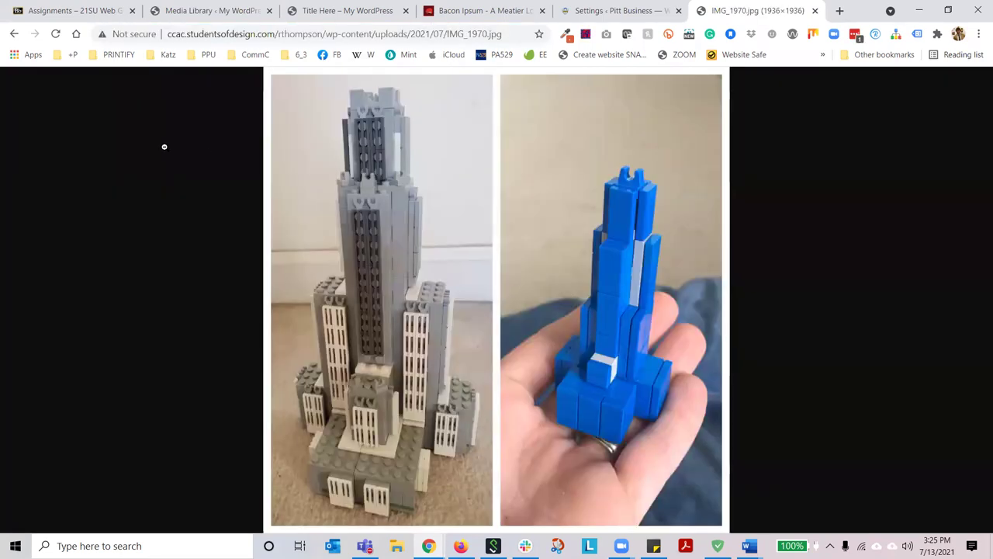
click(592, 302)
click(587, 296)
- Close the attachment details and bring up the Add New media upload area
click(225, 10)
click(957, 103)
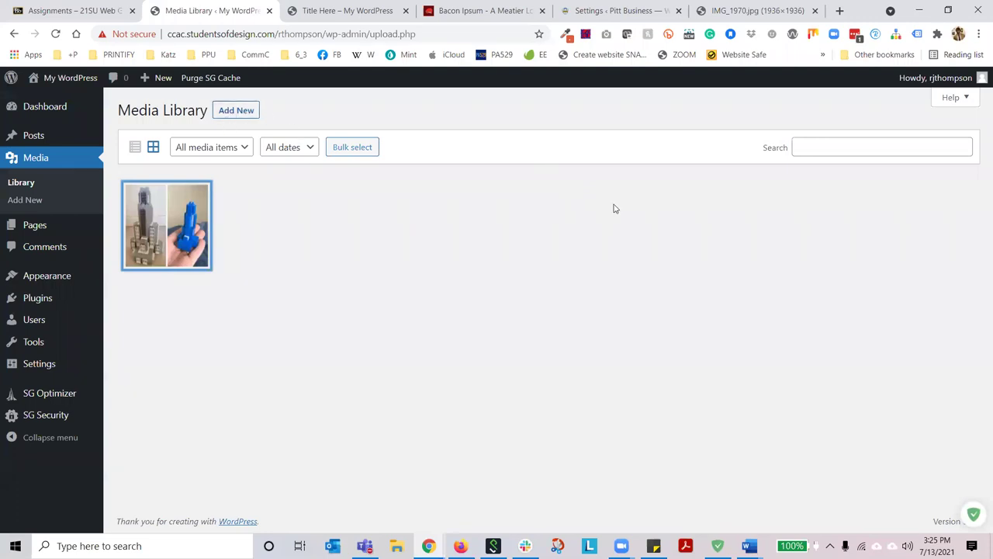
click(396, 546)
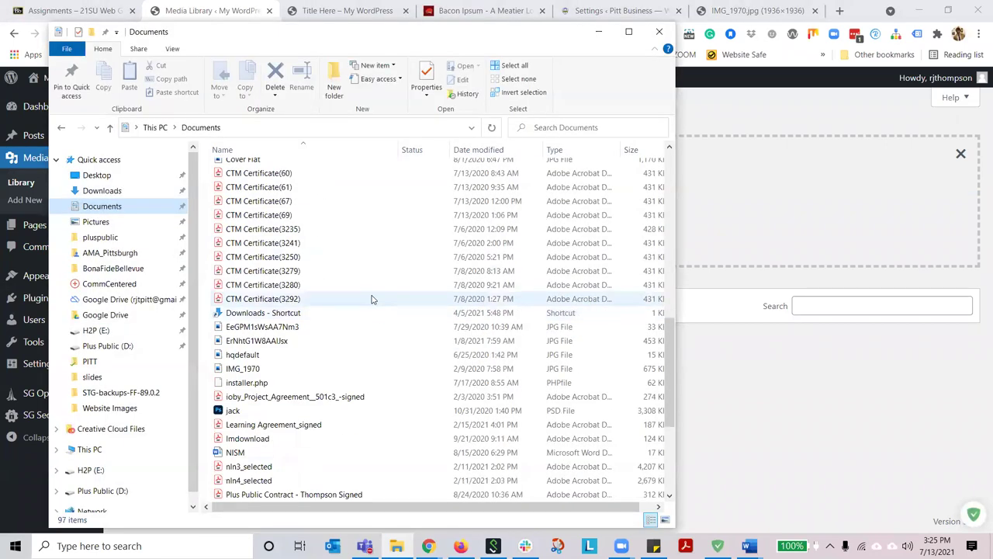
- Show Documents as extra large icons and drag hqdefault into the WordPress upload area
scroll(356, 325, down, 7)
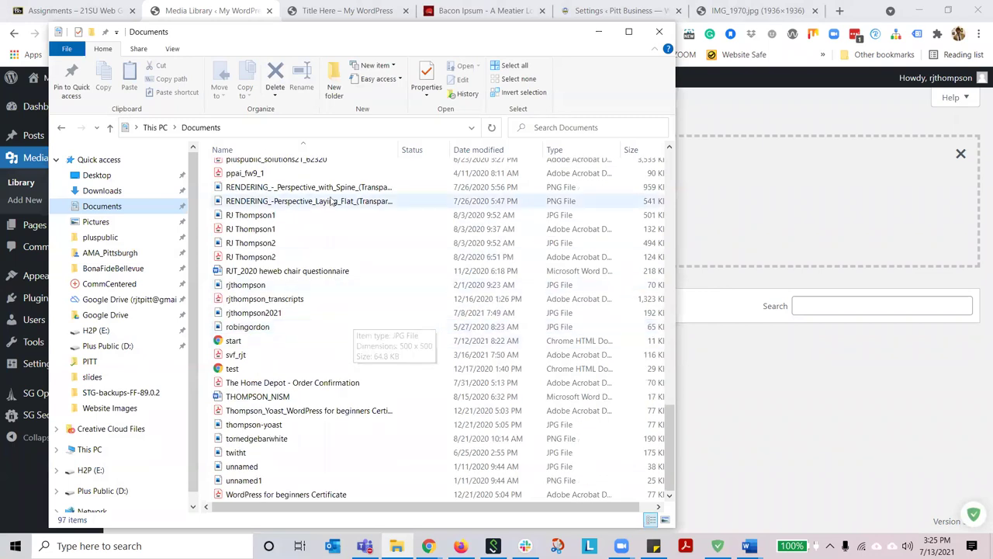
click(172, 48)
click(186, 67)
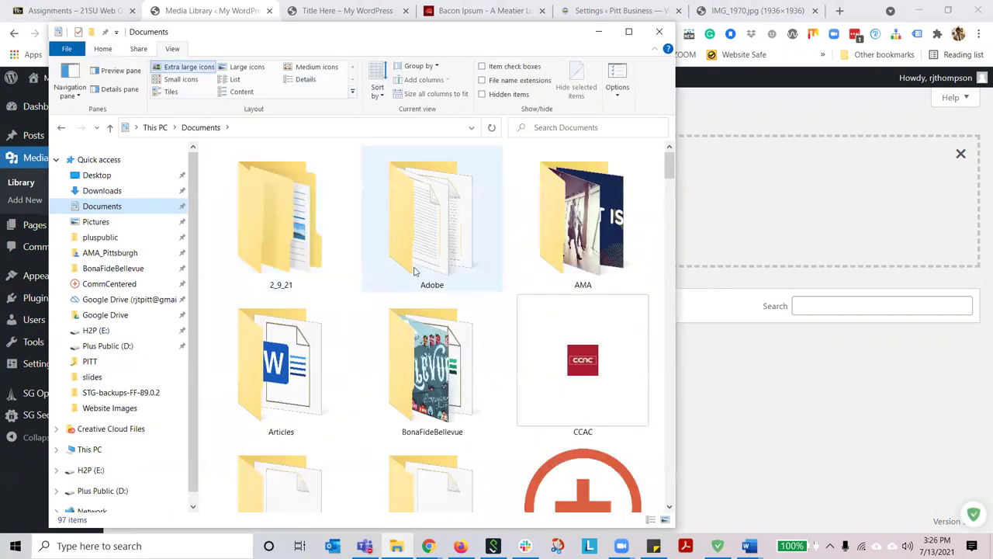
scroll(423, 268, down, 5)
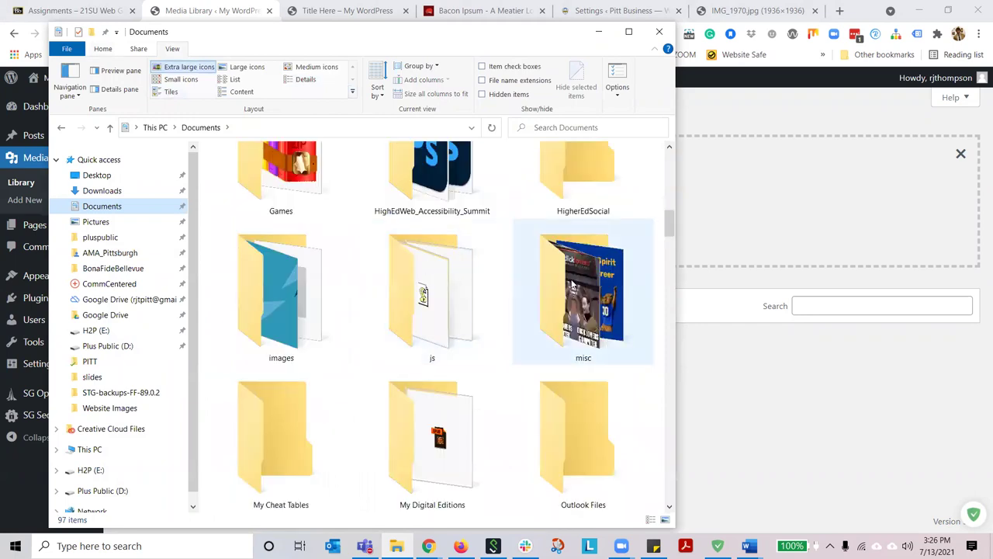
scroll(570, 283, down, 5)
scroll(570, 284, down, 5)
scroll(578, 285, up, 1)
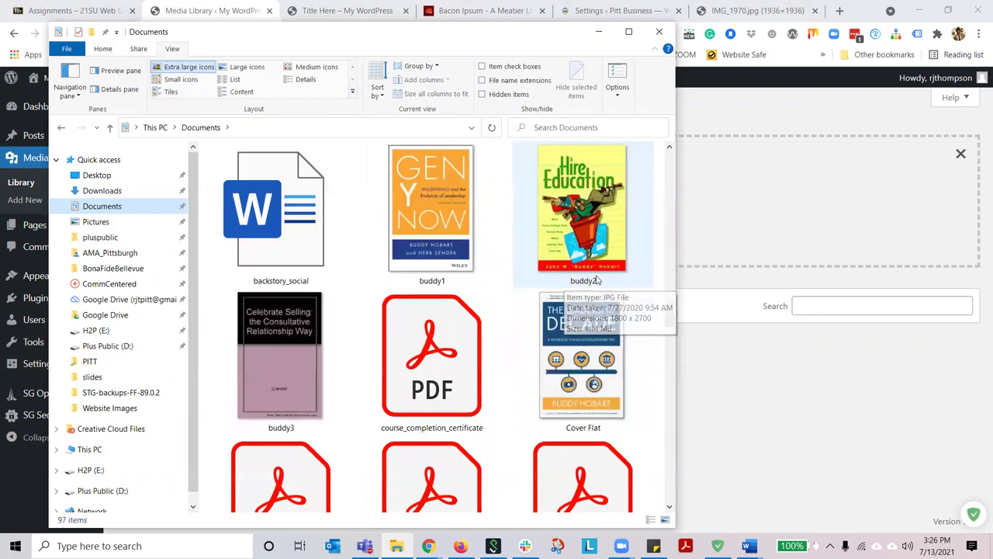
scroll(578, 286, down, 4)
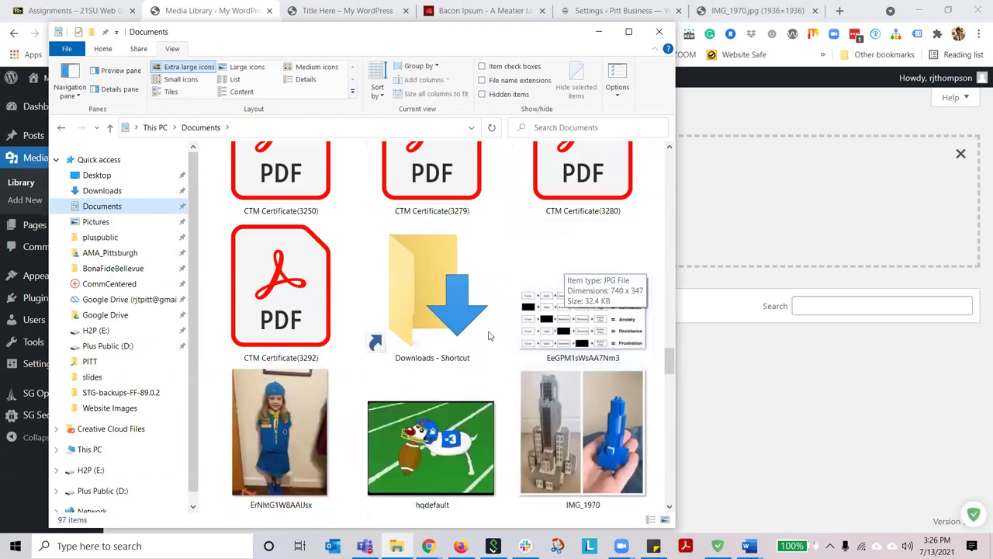
drag(458, 477, 782, 237)
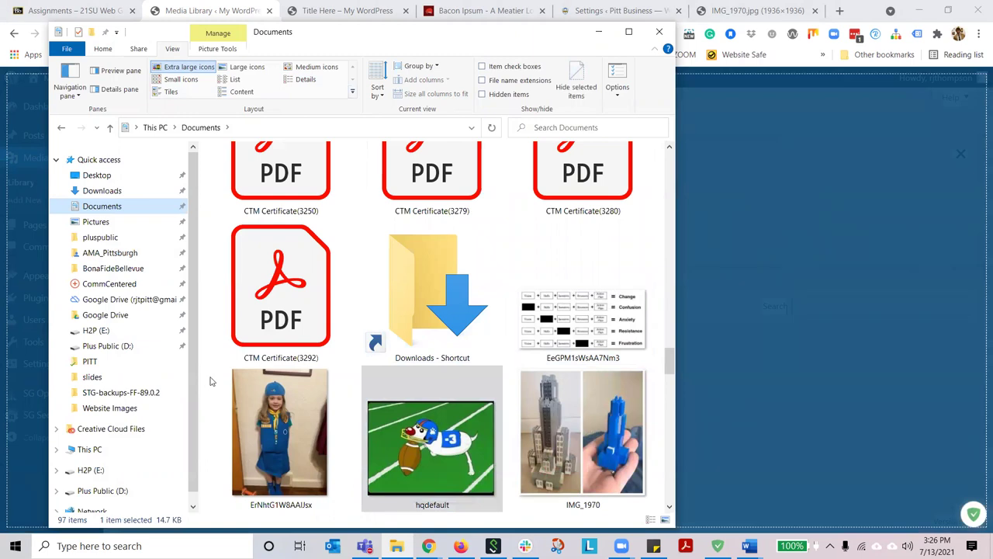
click(979, 118)
click(957, 102)
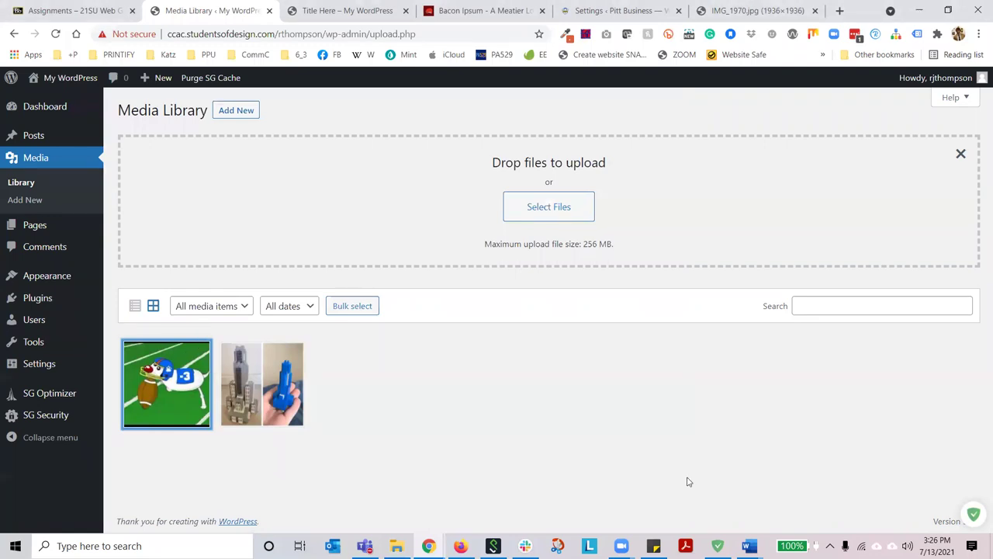
- Note the maximum upload file size, then go to Pages > All Pages
click(617, 225)
drag(485, 242, 609, 244)
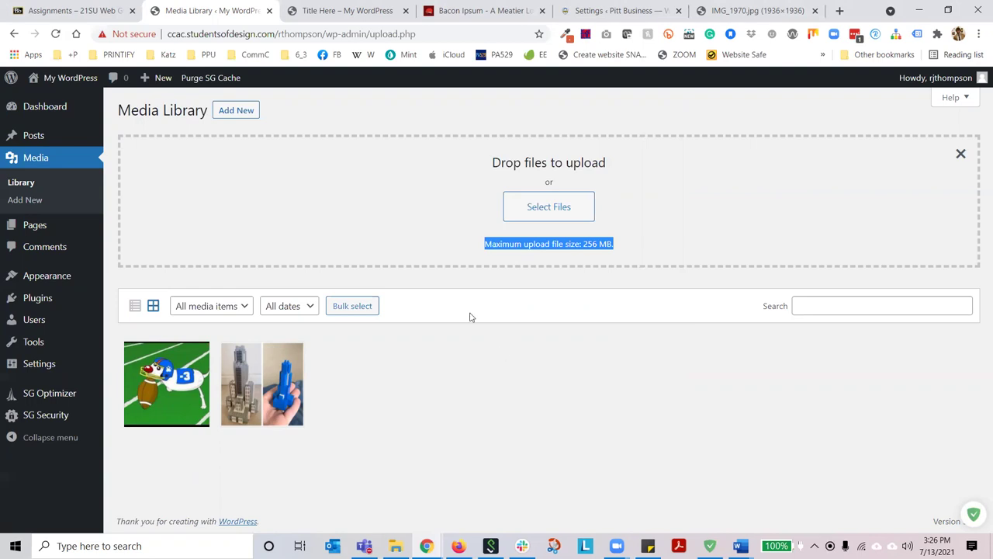
click(55, 200)
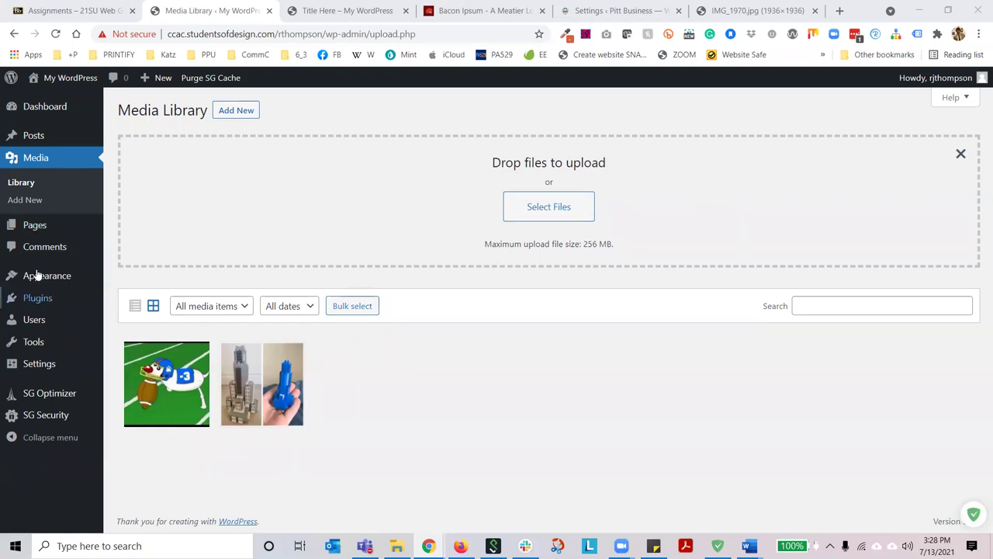
mouse_move(35, 225)
click(124, 228)
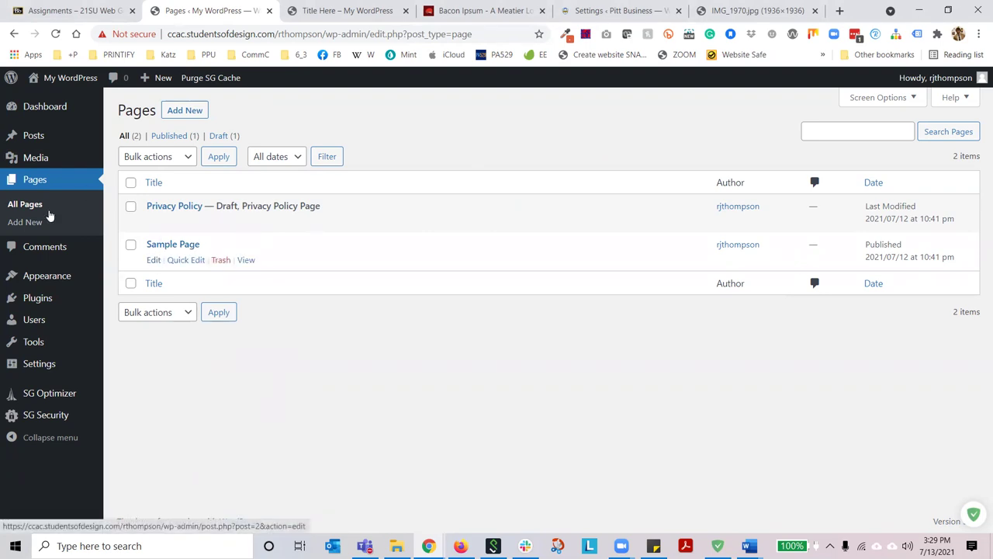
- Open Sample Page for editing and inspect its status and sample-page permalink
click(153, 261)
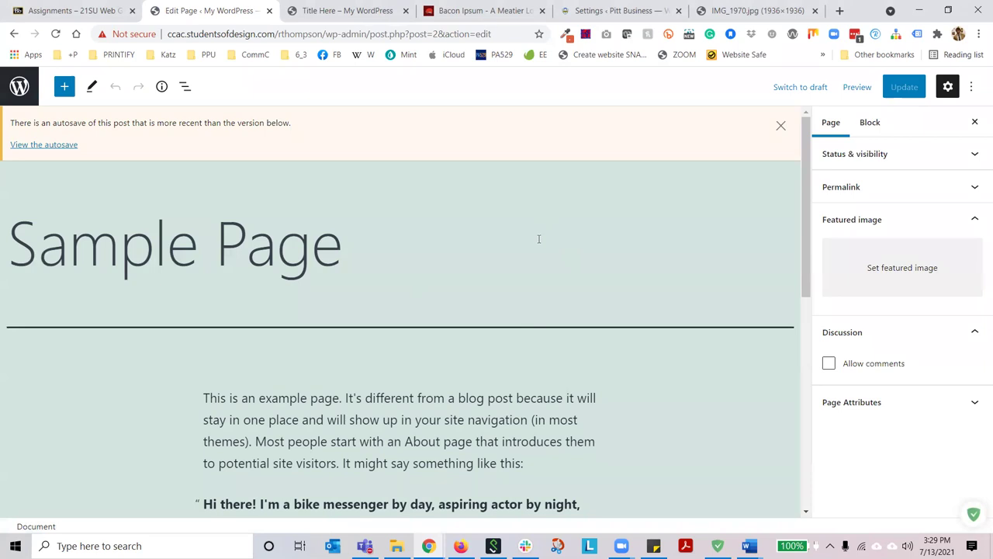
scroll(854, 187, down, 8)
click(854, 155)
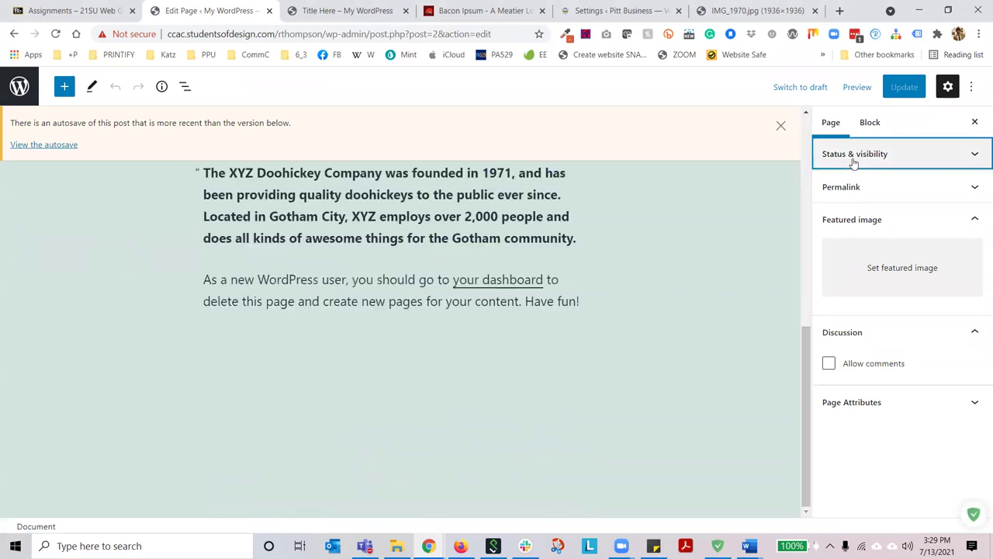
click(835, 151)
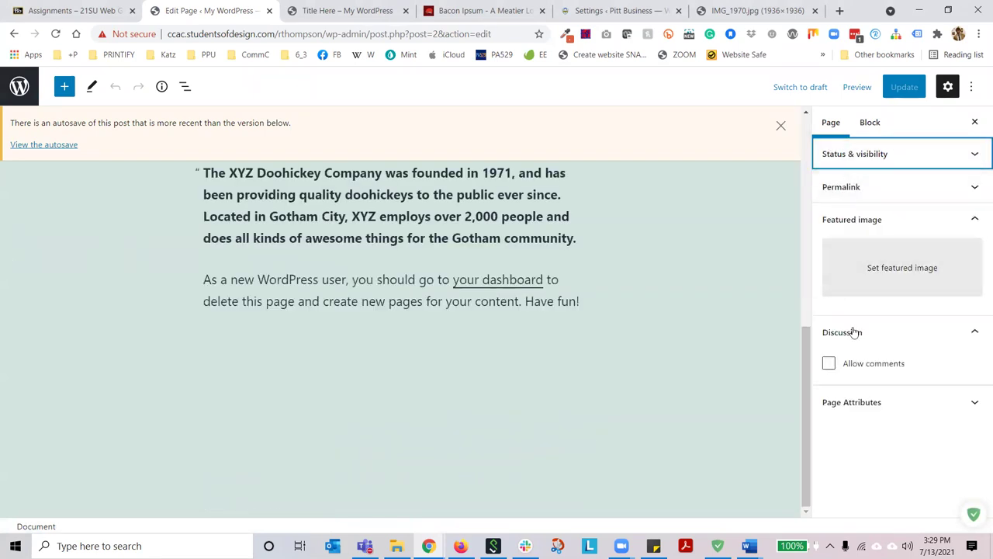
click(846, 188)
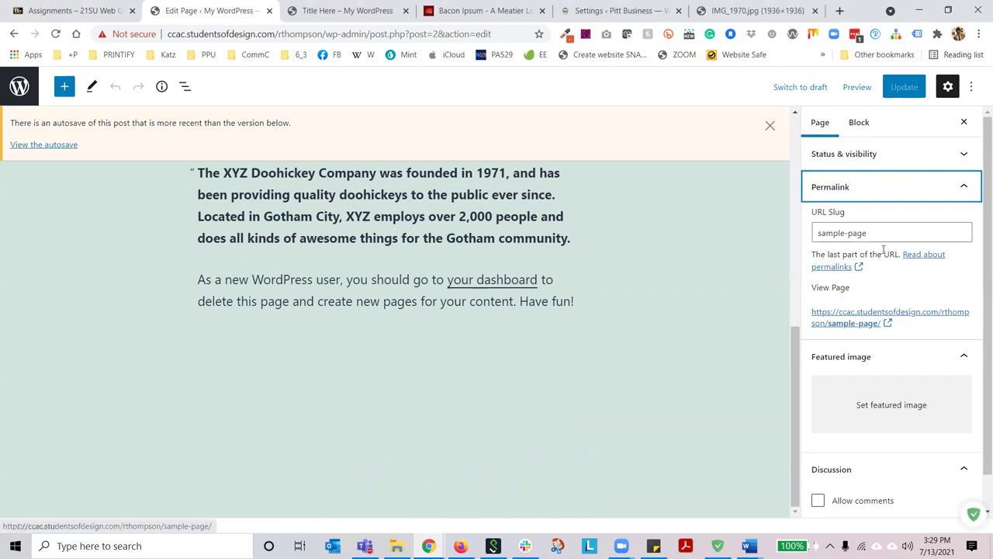
click(854, 234)
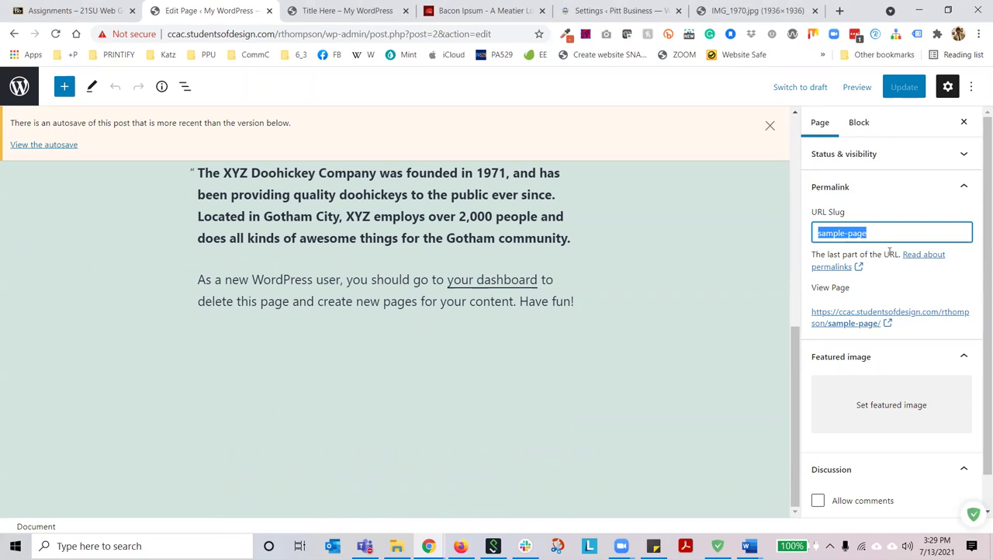
click(842, 233)
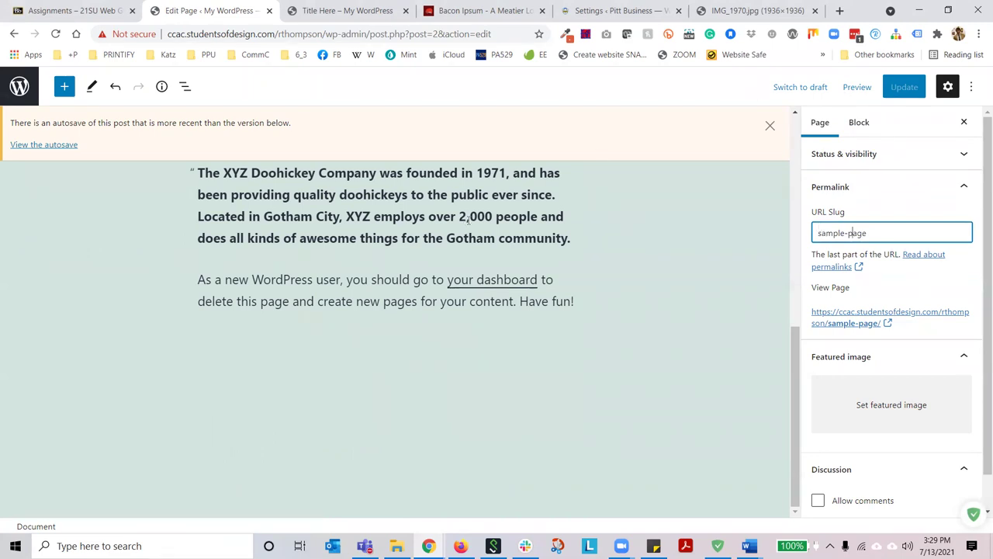
scroll(376, 232, up, 5)
- Bold the sentence 'This is an example page.', update the page and view it live
click(232, 243)
double_click(232, 243)
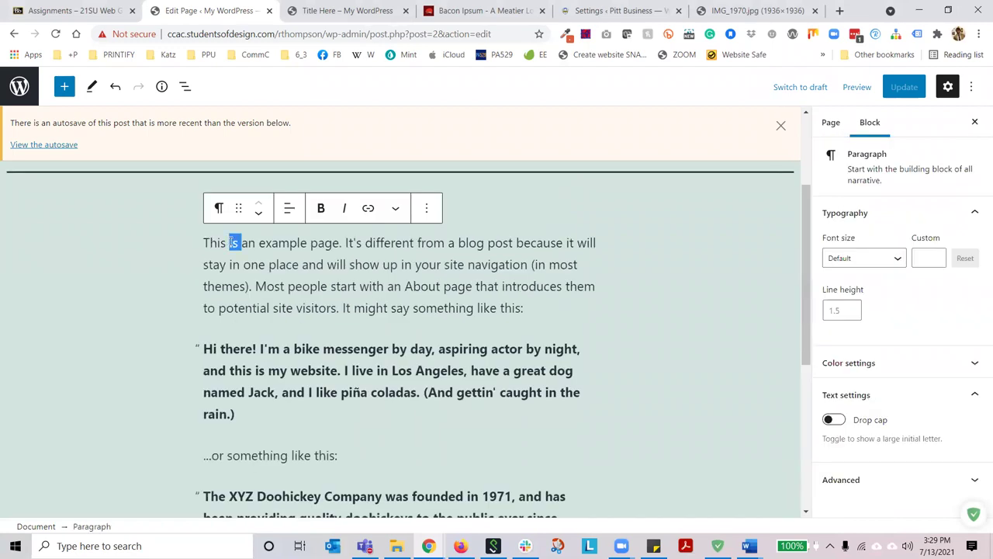
click(339, 262)
drag(342, 243, 144, 231)
key(ctrl+b)
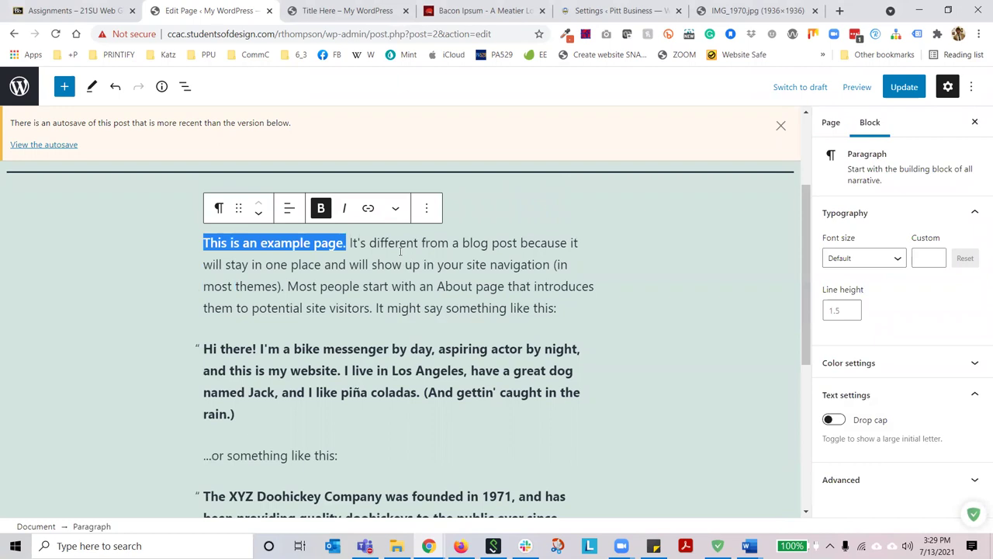
click(900, 88)
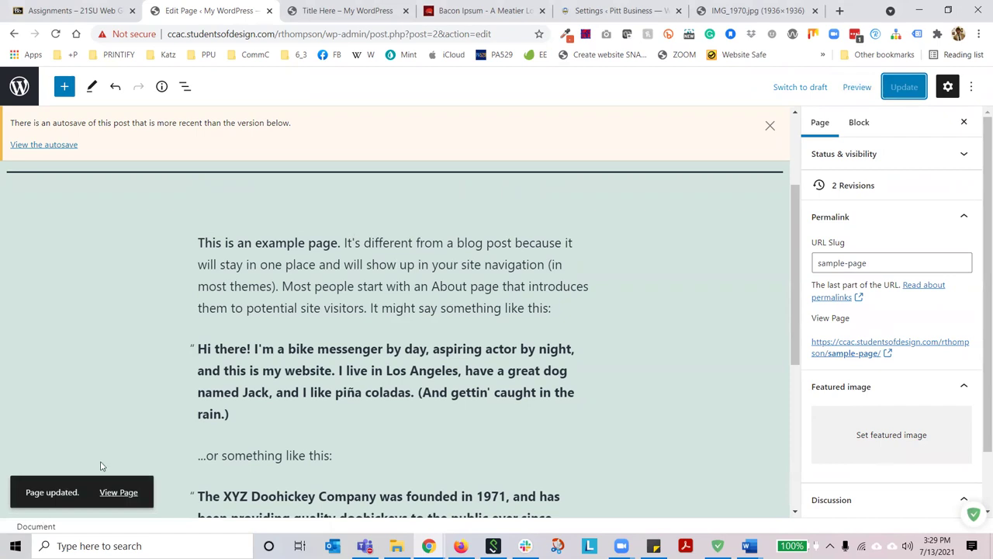
ctrl+click(118, 492)
- Read through the published Sample Page with its bold opening sentence, then go back to the admin Pages list
click(297, 10)
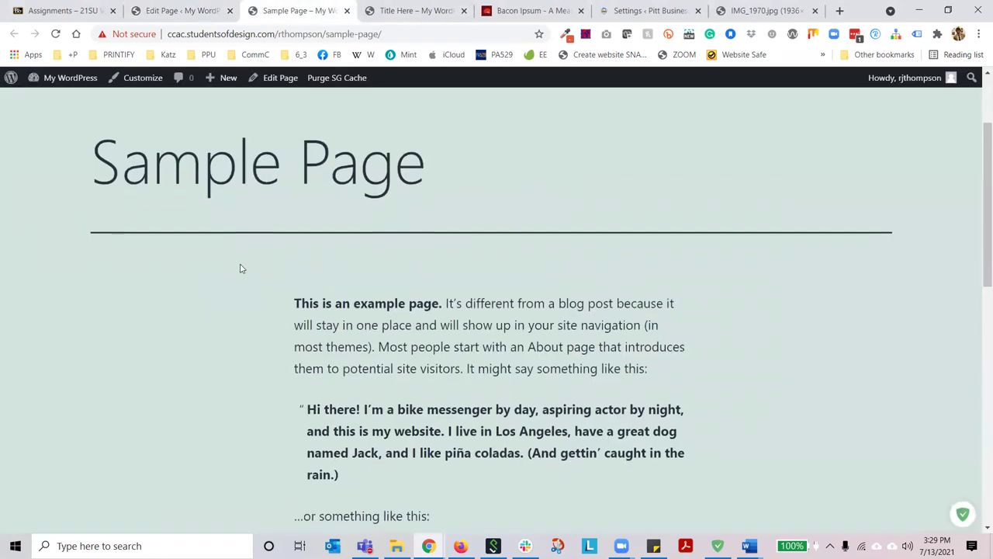
scroll(248, 272, down, 5)
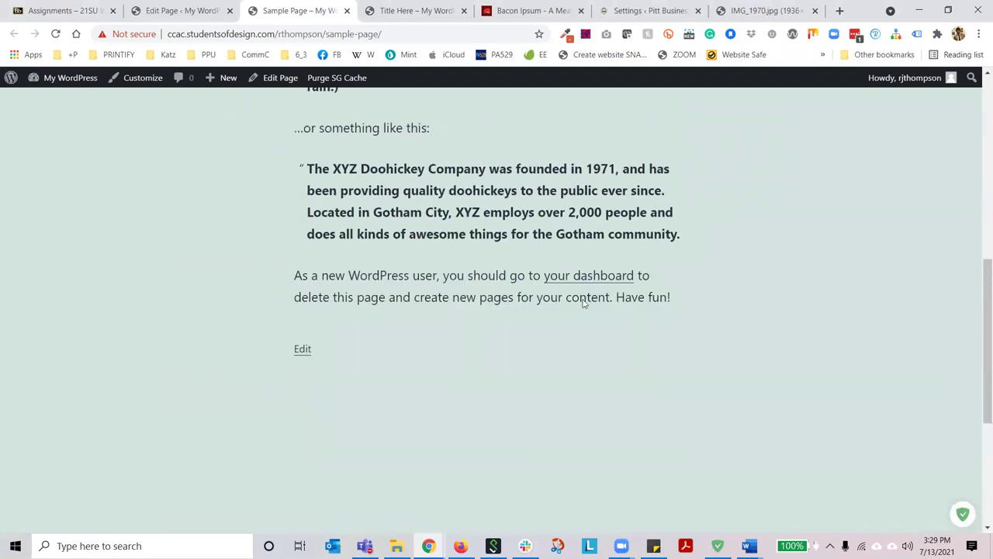
scroll(620, 291, down, 5)
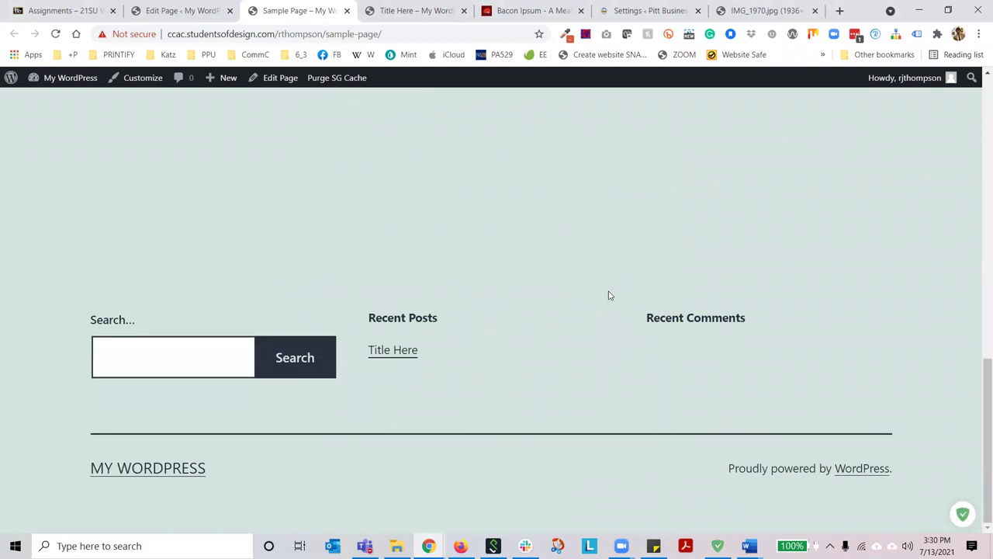
middle_click(599, 444)
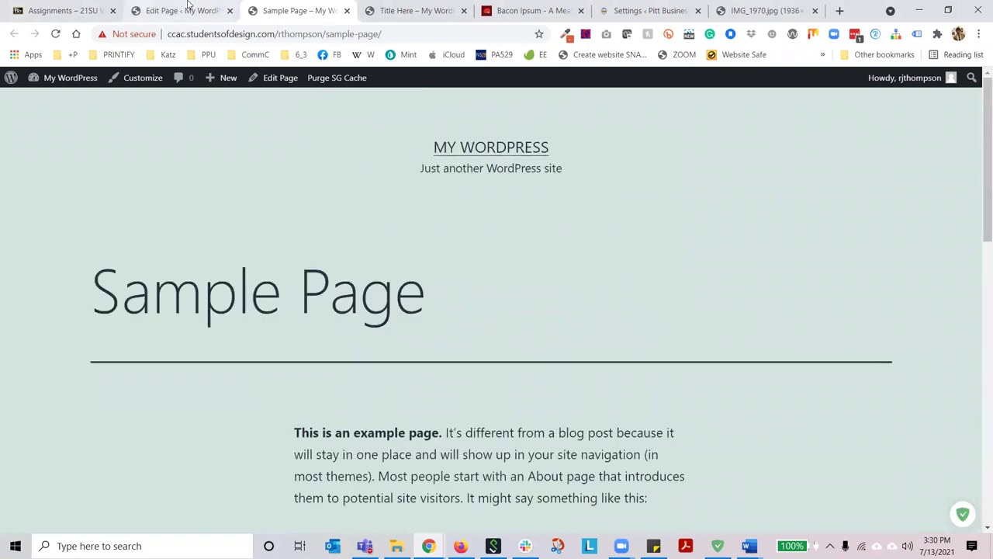
click(183, 10)
click(19, 86)
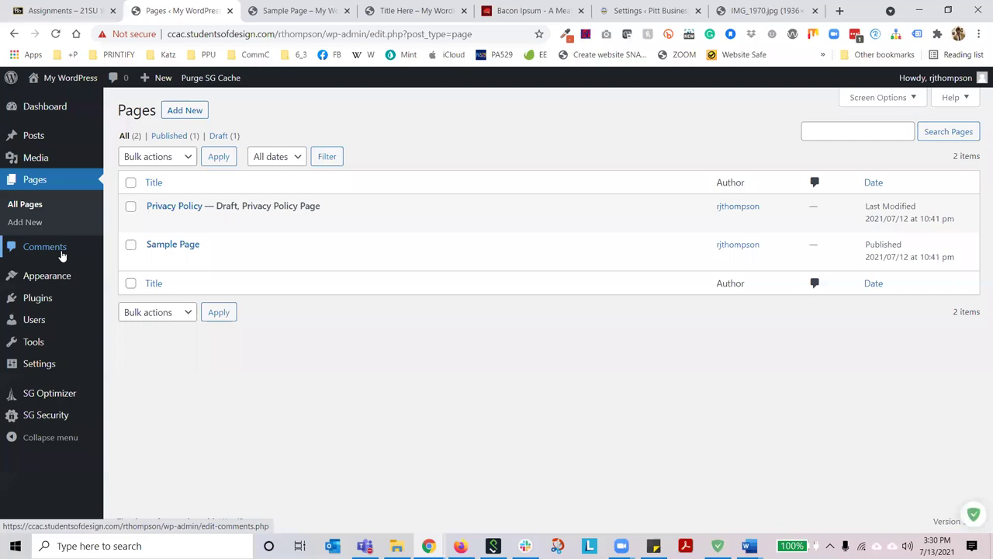
- Check that the Comments list is empty, then view All Users with the single Administrator account
click(62, 255)
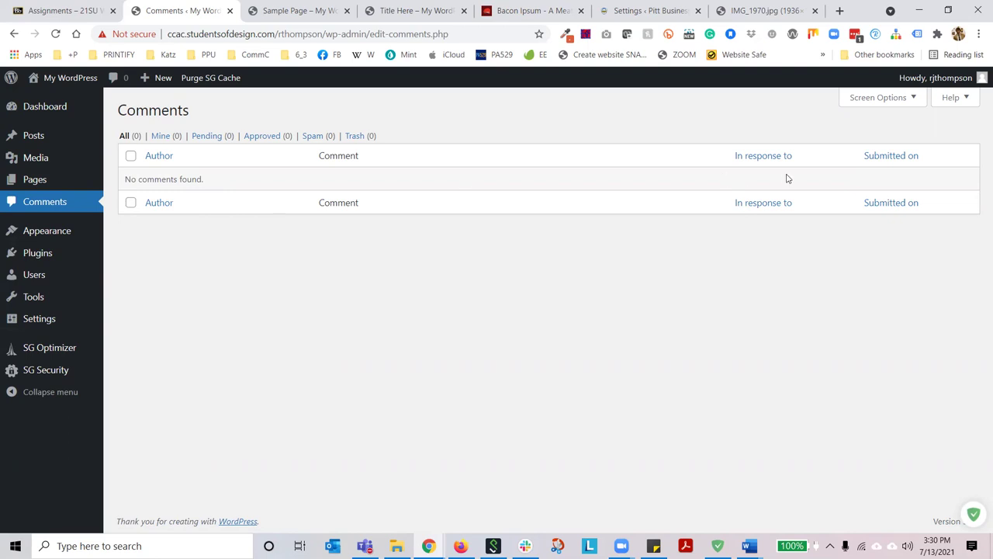
drag(785, 178, 820, 175)
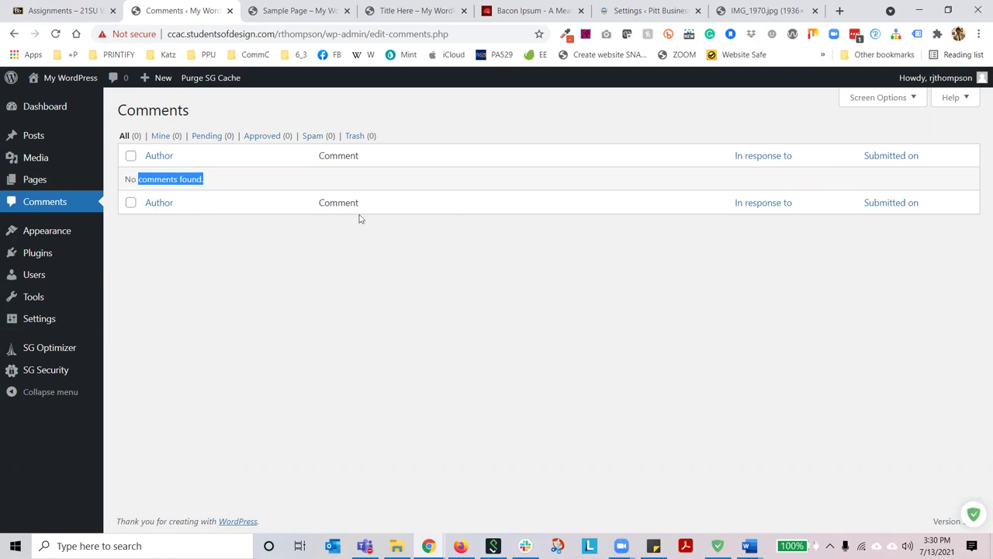
click(251, 358)
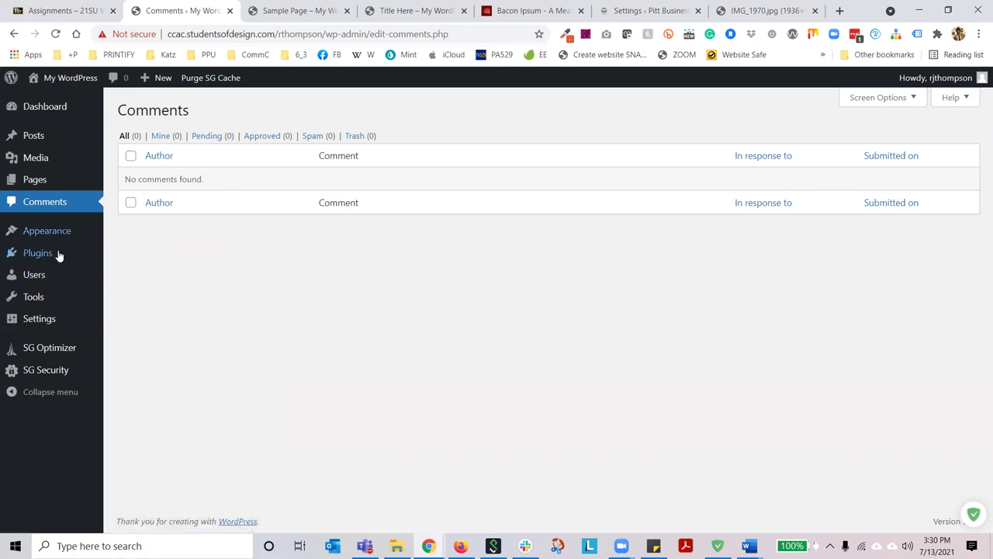
mouse_move(47, 279)
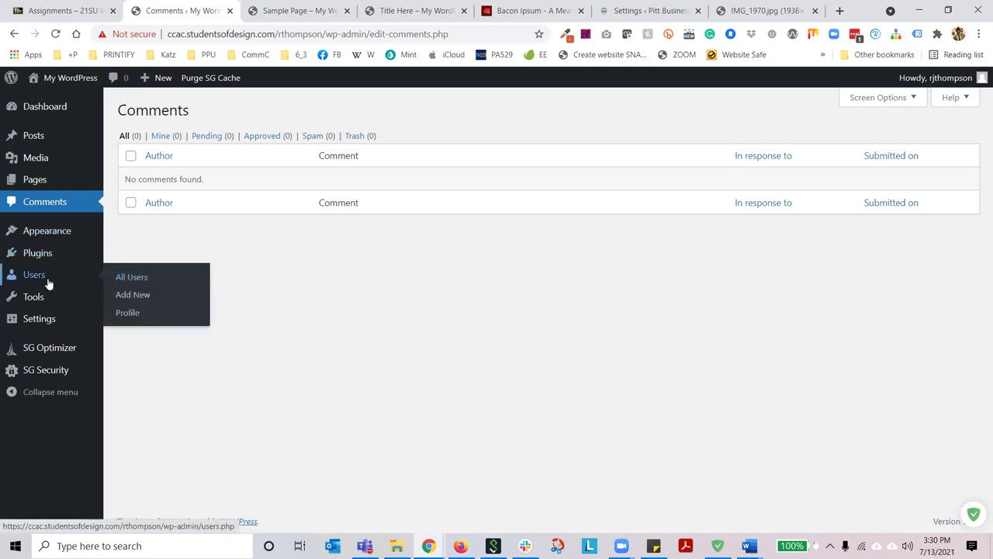
click(126, 281)
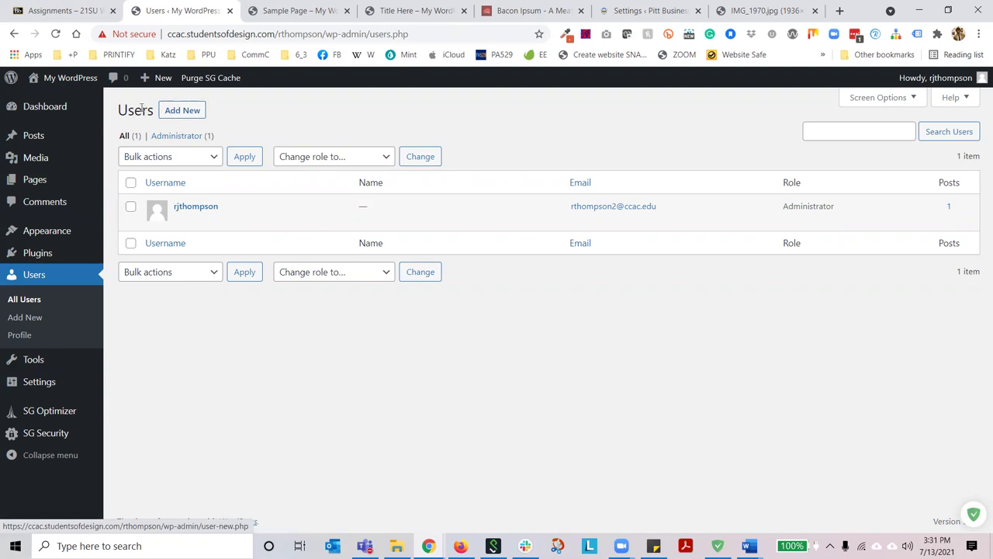
- Start a new user and review the available roles, leaving the role on Subscriber
click(169, 116)
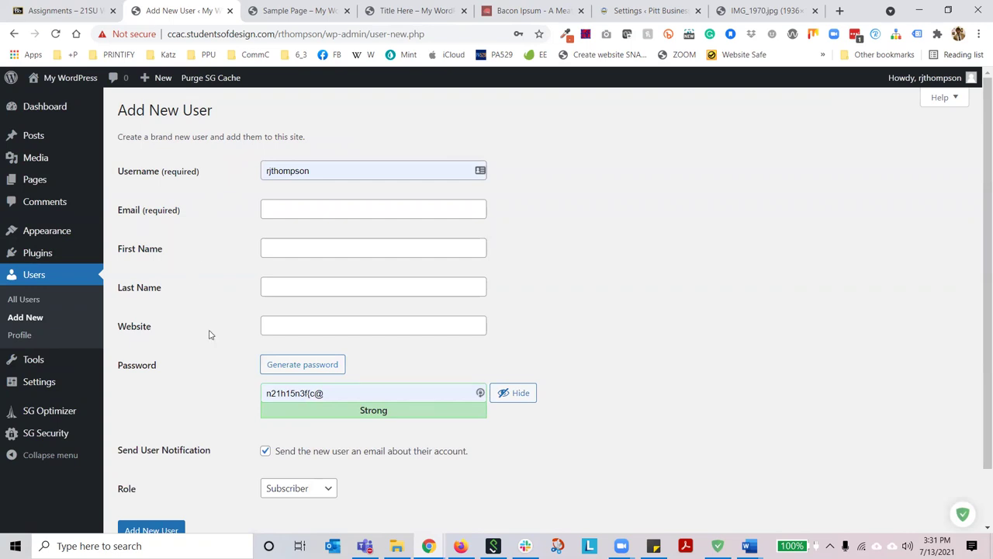
scroll(291, 388, down, 1)
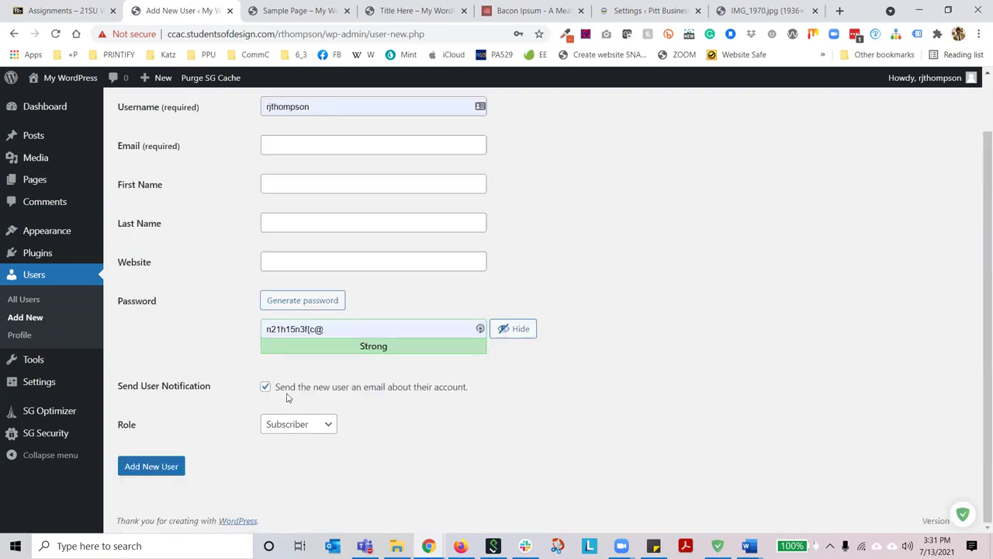
drag(186, 390, 144, 390)
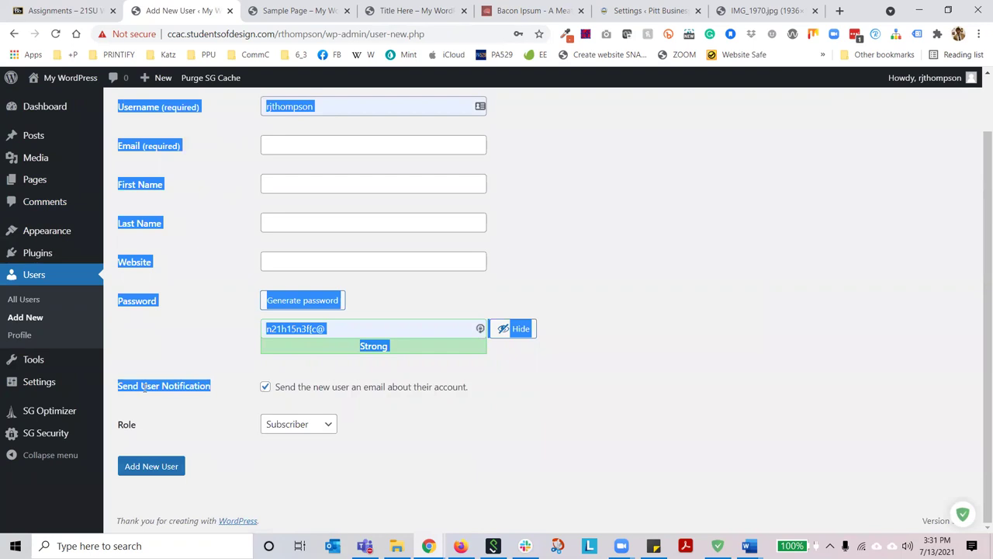
click(152, 391)
click(326, 428)
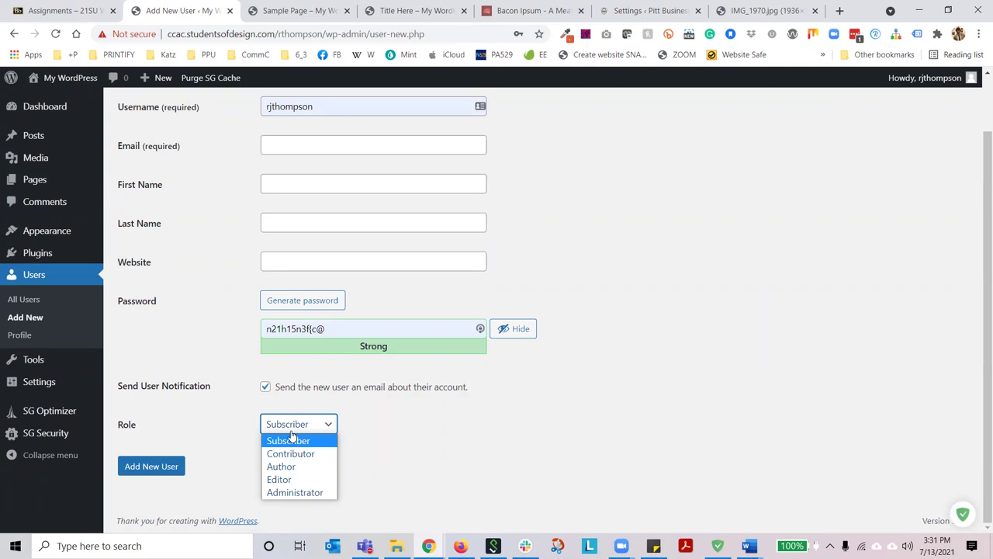
click(503, 262)
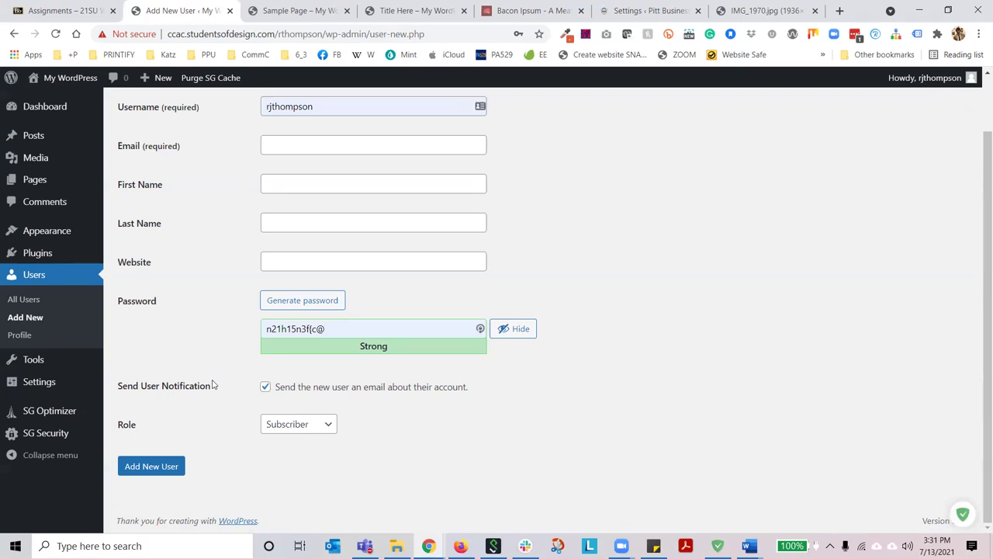
scroll(212, 385, up, 1)
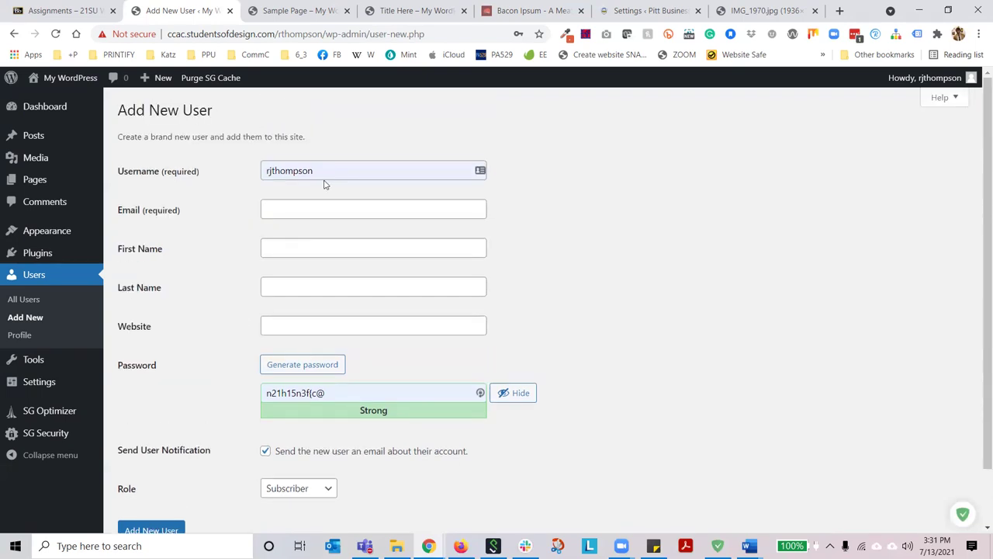
- On the Profile page, try the Light and Sunrise admin colour schemes, then return to Default
click(35, 320)
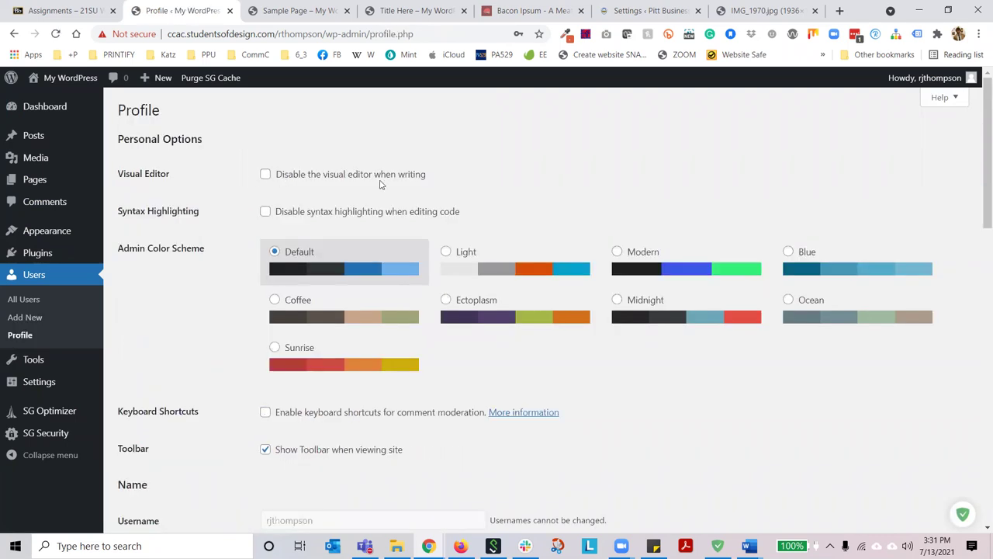
drag(347, 173, 416, 174)
scroll(318, 159, down, 1)
scroll(317, 159, up, 1)
click(229, 210)
scroll(255, 238, down, 1)
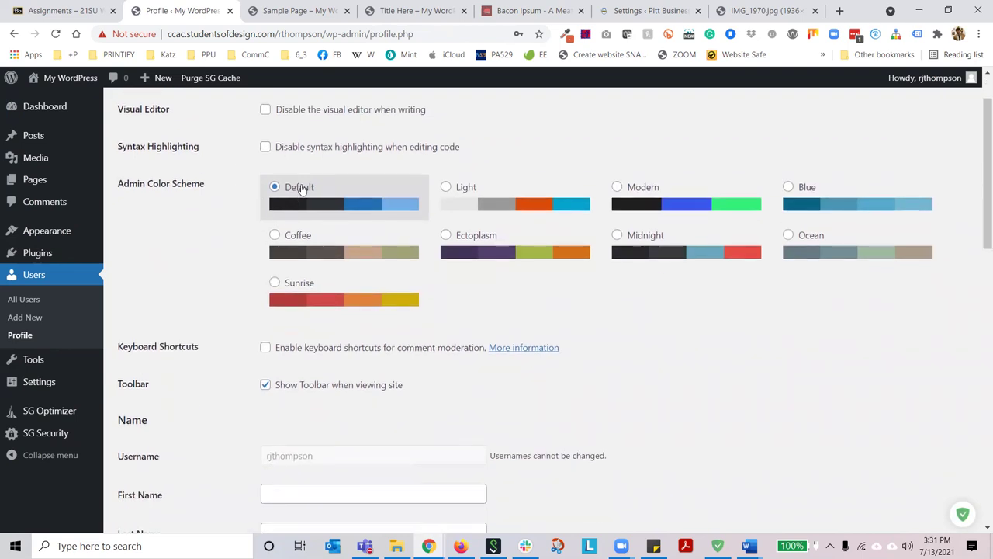
click(466, 194)
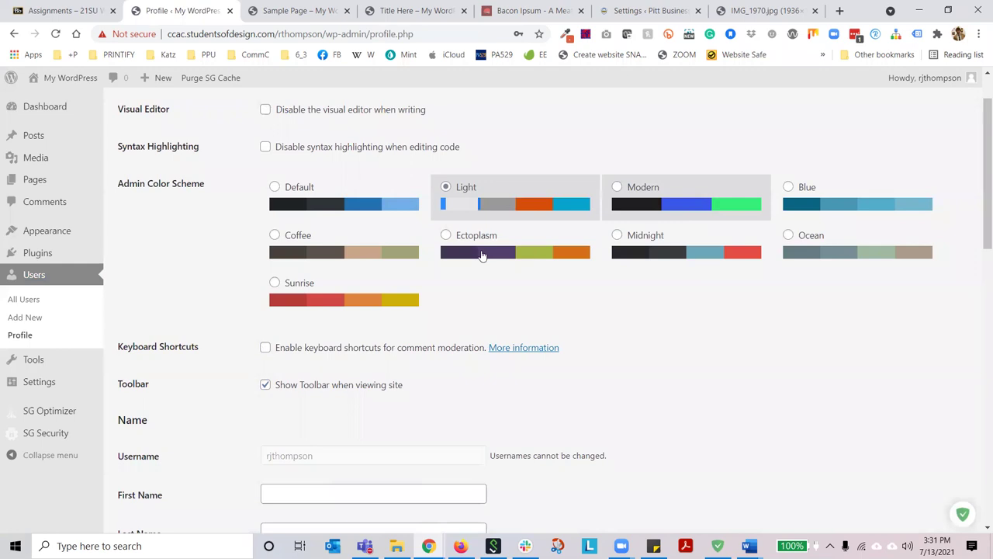
click(351, 293)
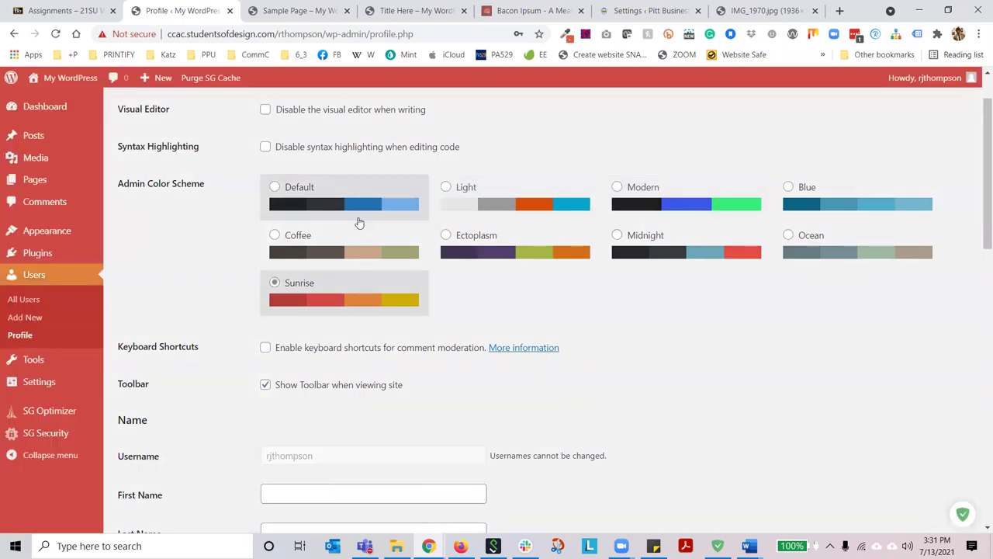
click(359, 221)
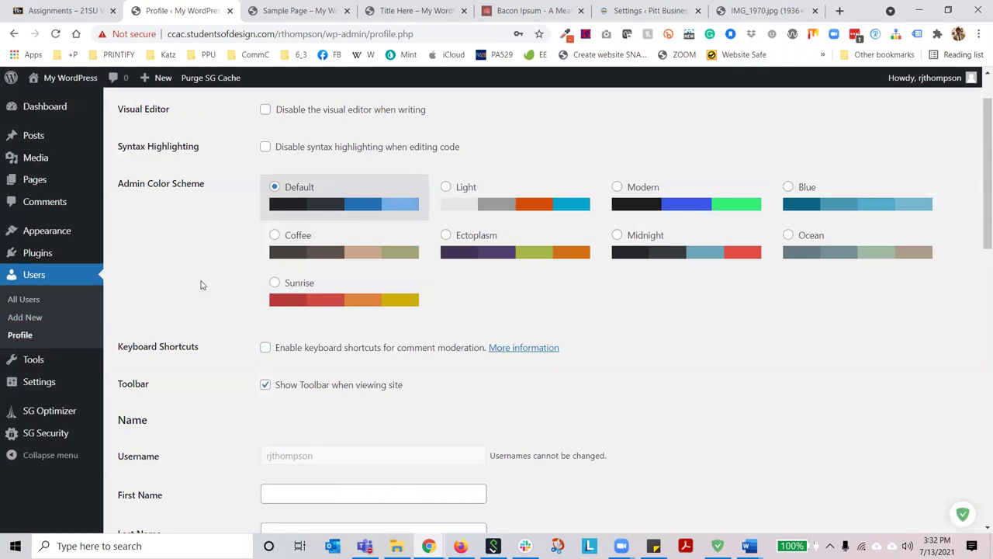
scroll(198, 285, down, 1)
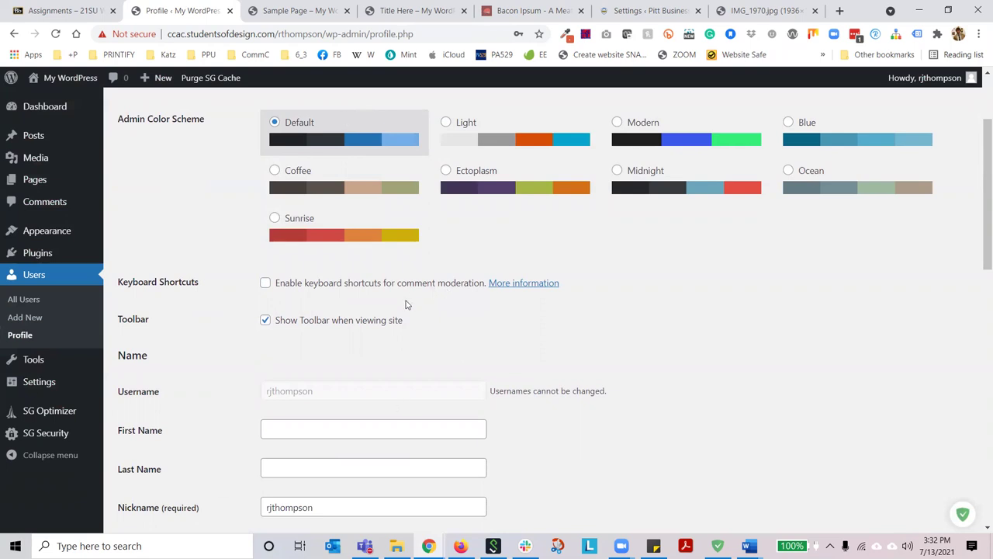
scroll(342, 287, down, 2)
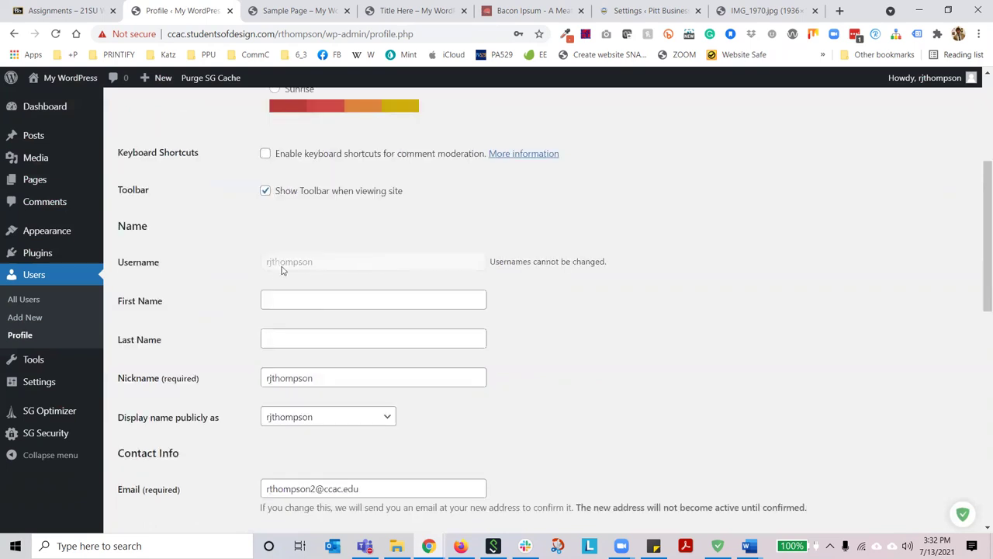
scroll(263, 238, down, 1)
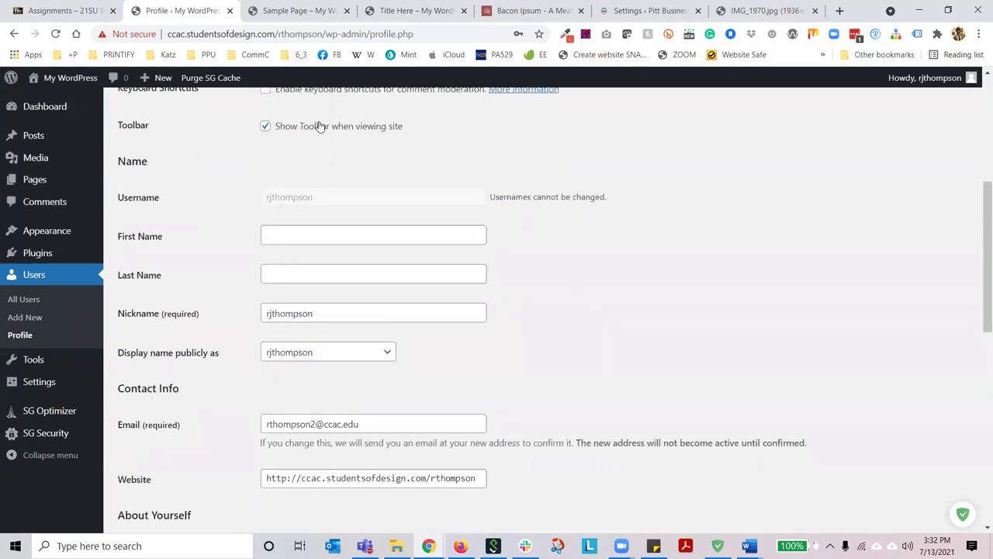
double_click(318, 127)
scroll(300, 165, up, 1)
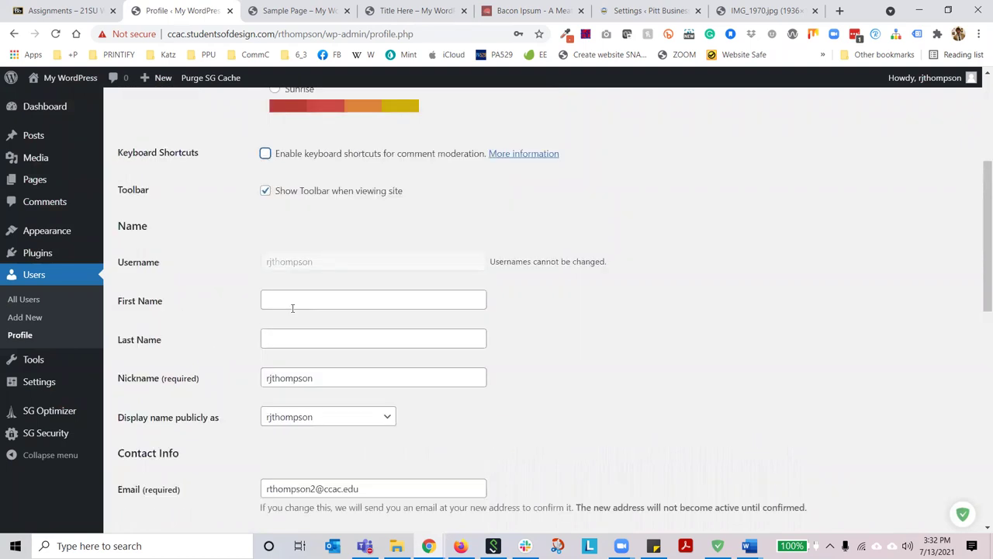
scroll(200, 297, down, 2)
click(282, 169)
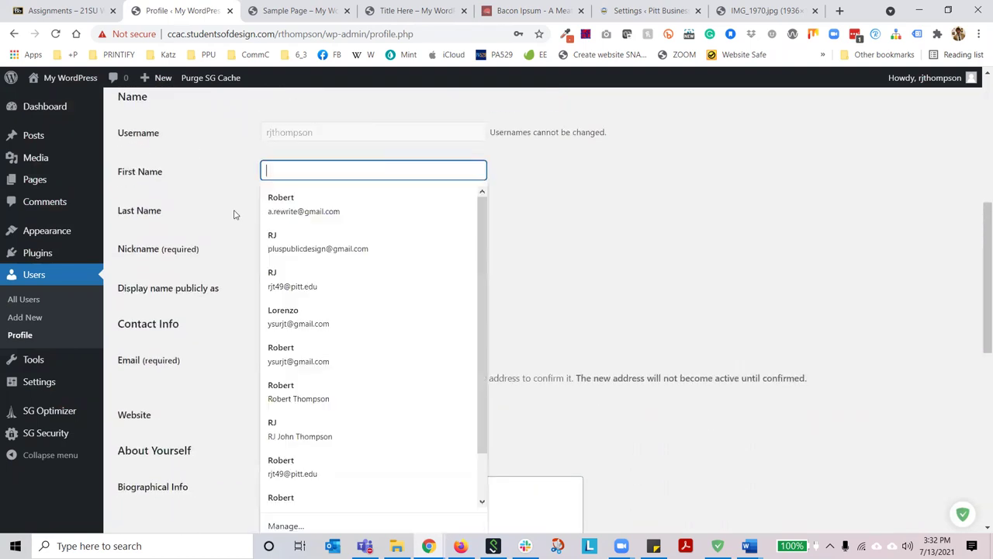
click(306, 206)
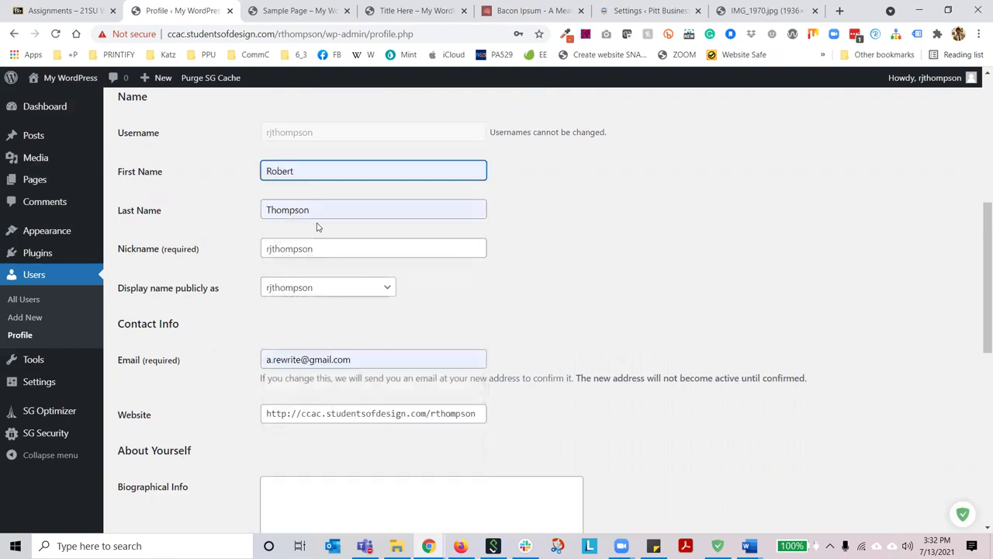
click(308, 248)
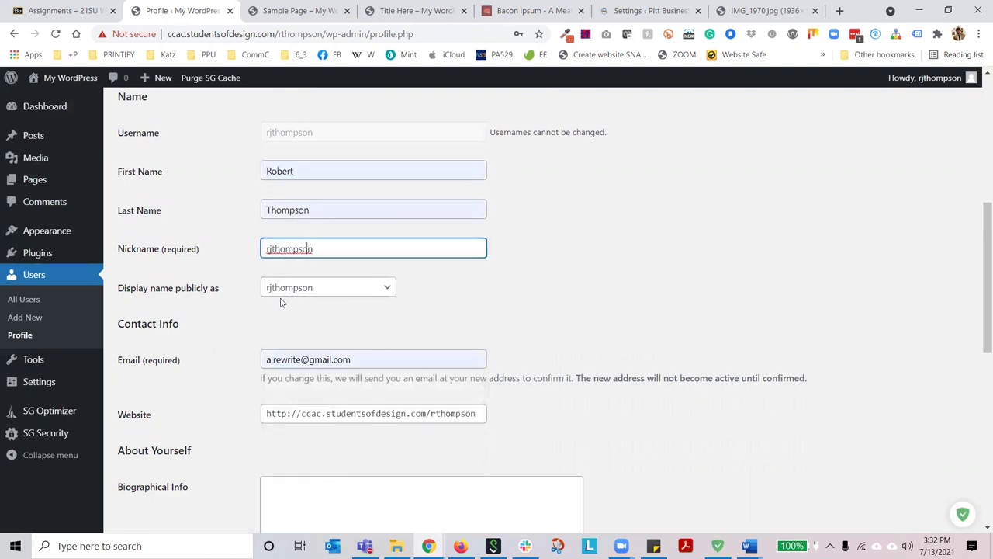
click(284, 287)
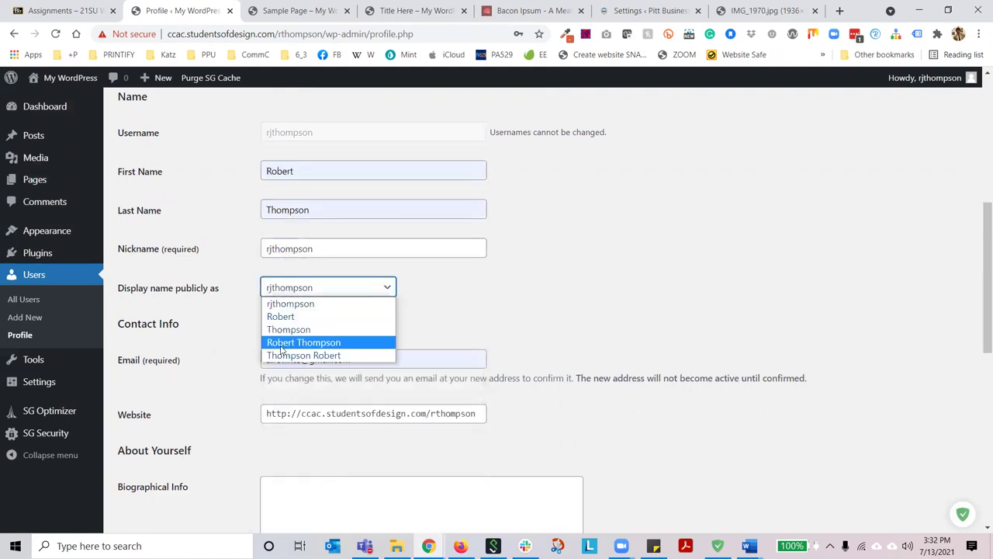
click(268, 302)
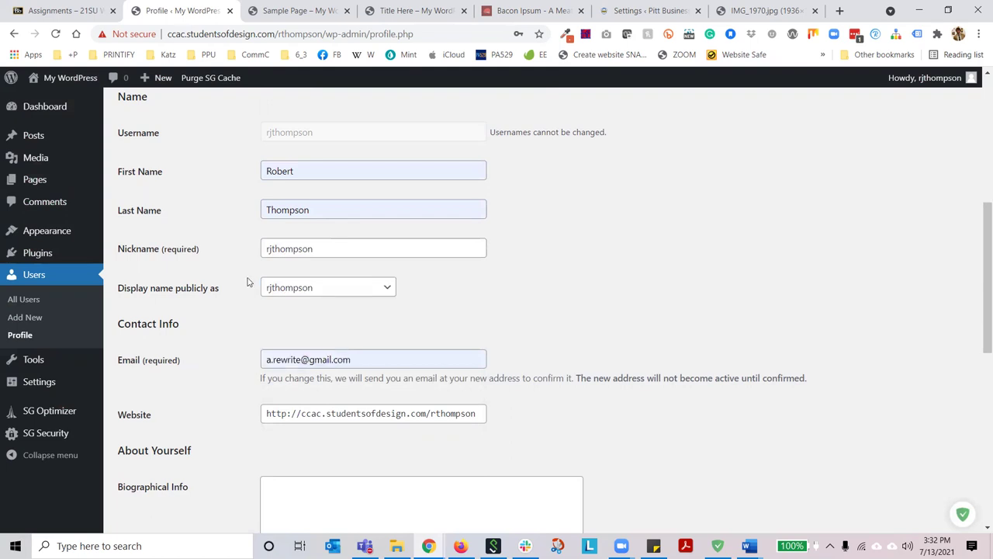
scroll(279, 303, down, 1)
double_click(337, 293)
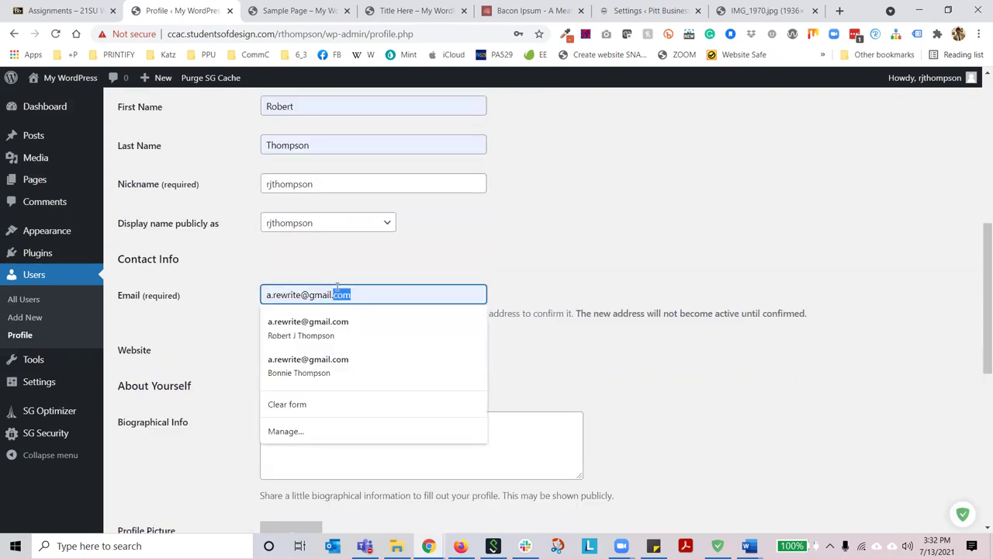
scroll(220, 303, down, 3)
click(288, 271)
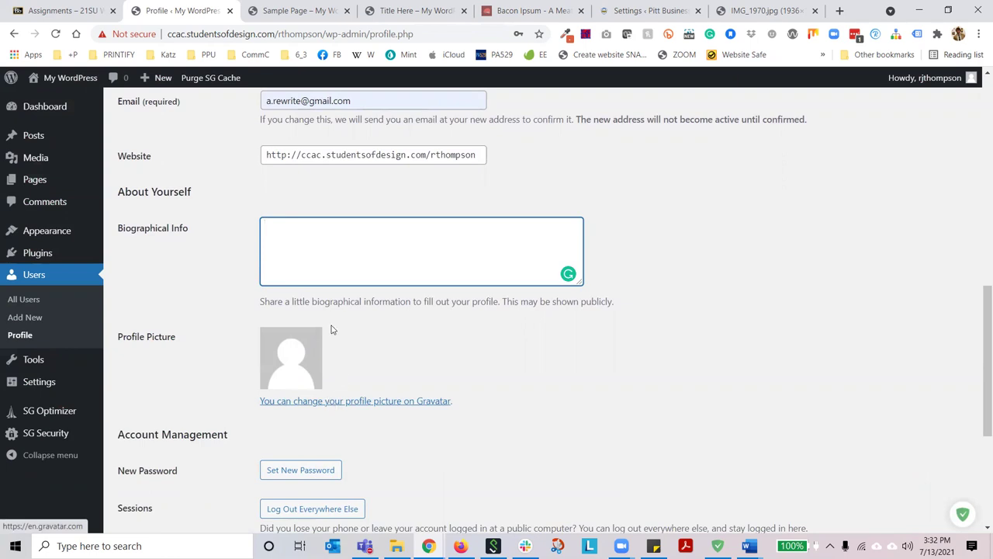
click(301, 114)
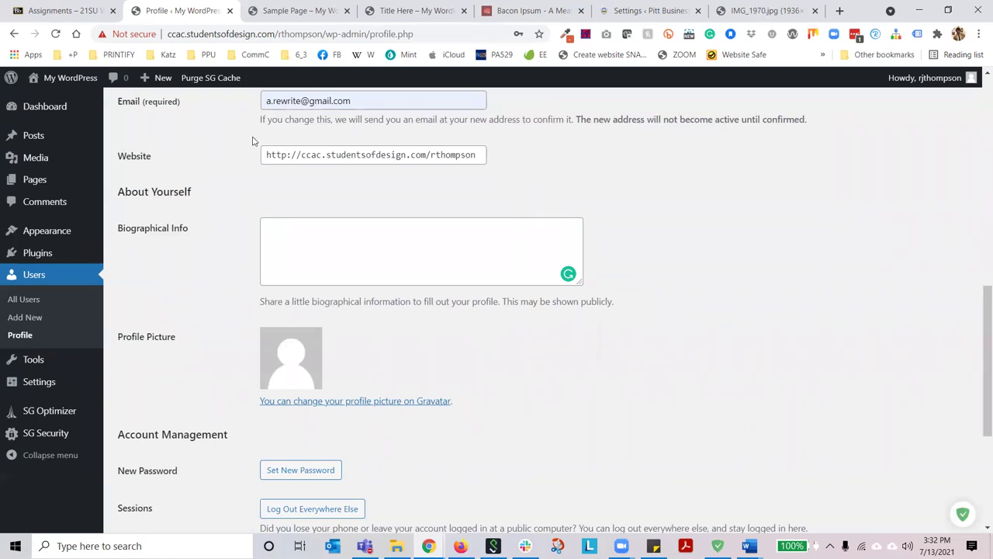
scroll(255, 142, up, 1)
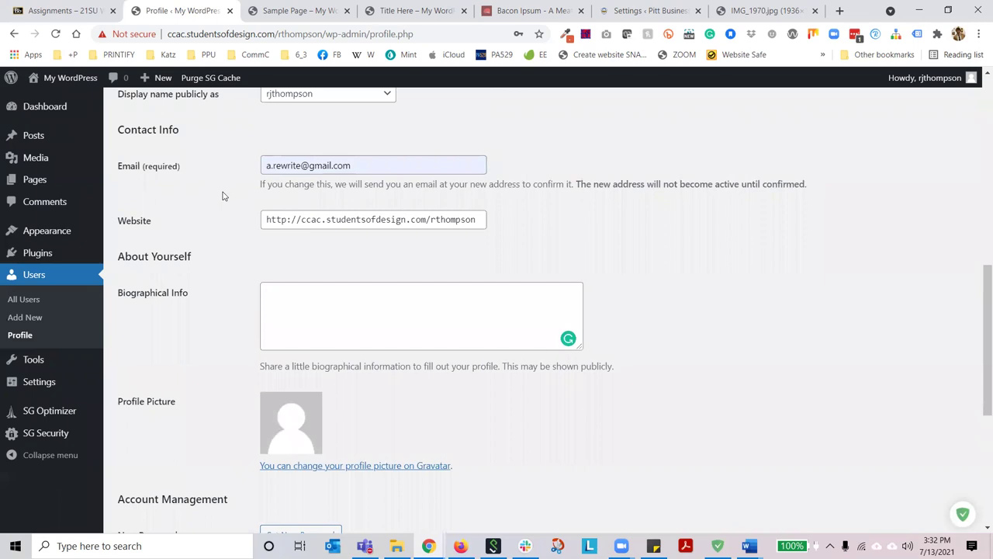
click(310, 164)
double_click(310, 164)
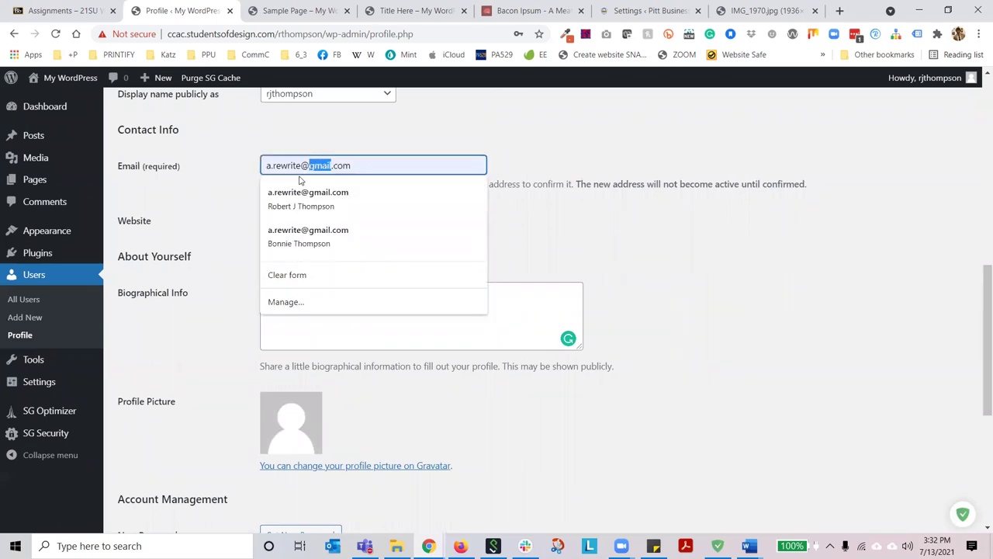
click(239, 166)
scroll(245, 186, down, 2)
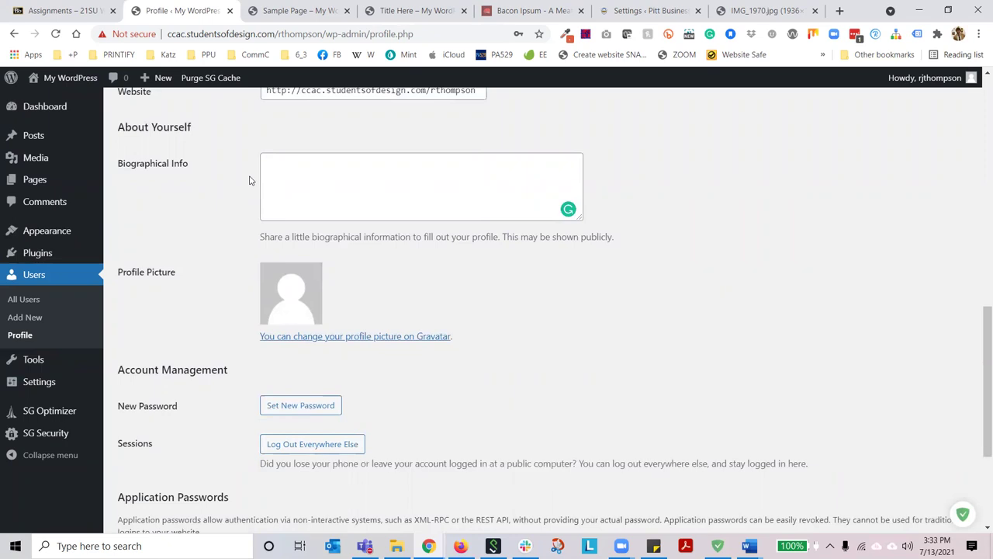
scroll(233, 276, down, 2)
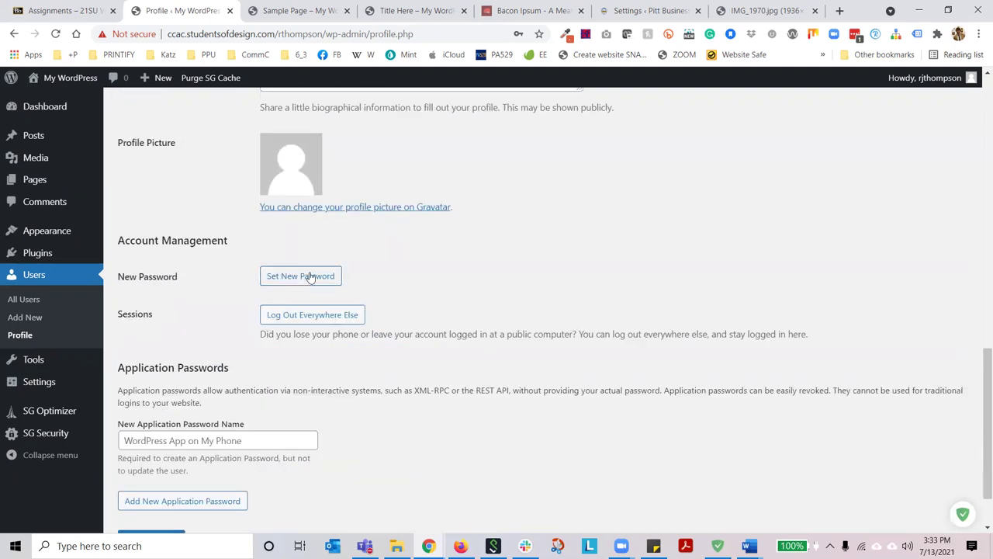
scroll(335, 274, down, 1)
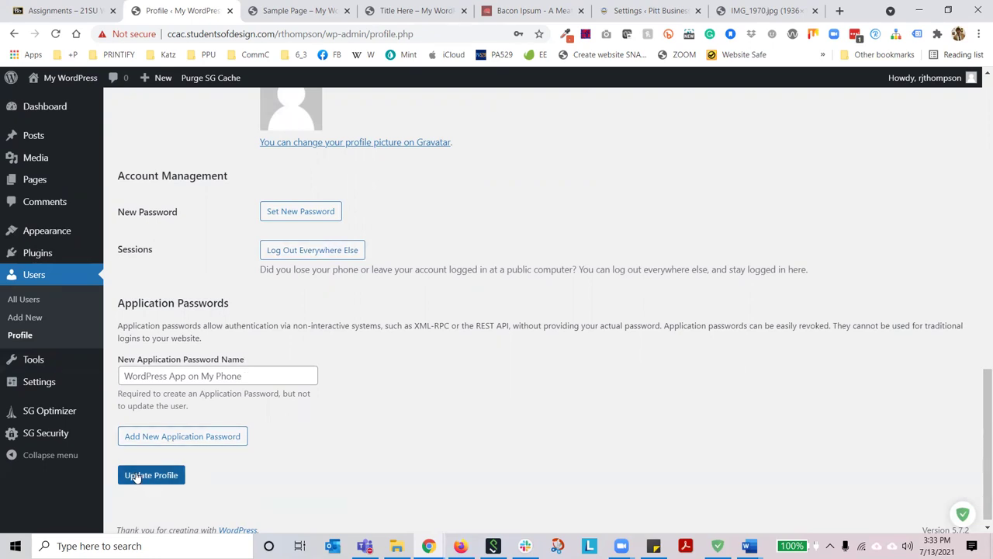
drag(247, 325, 47, 299)
click(118, 305)
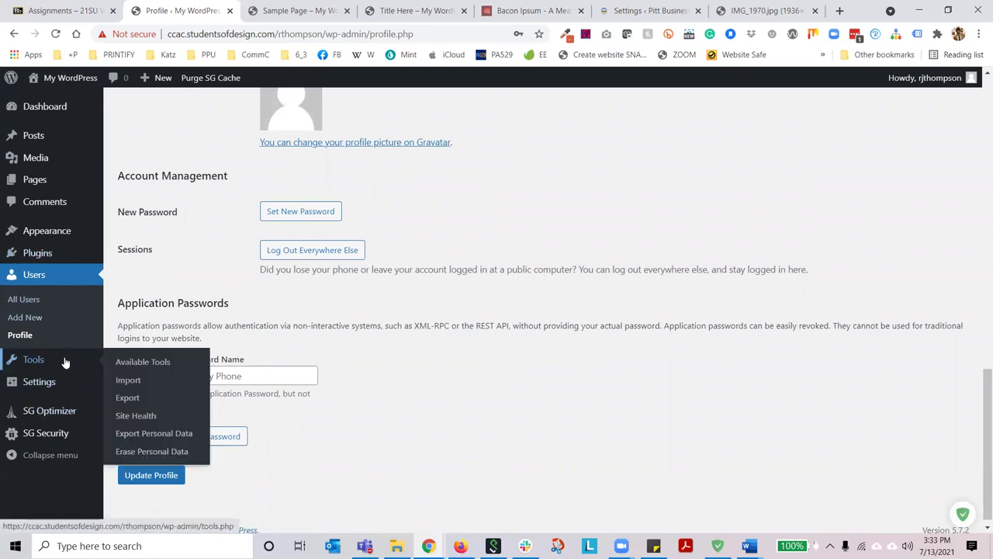
- Browse the Available Tools page and the Import tools
click(89, 369)
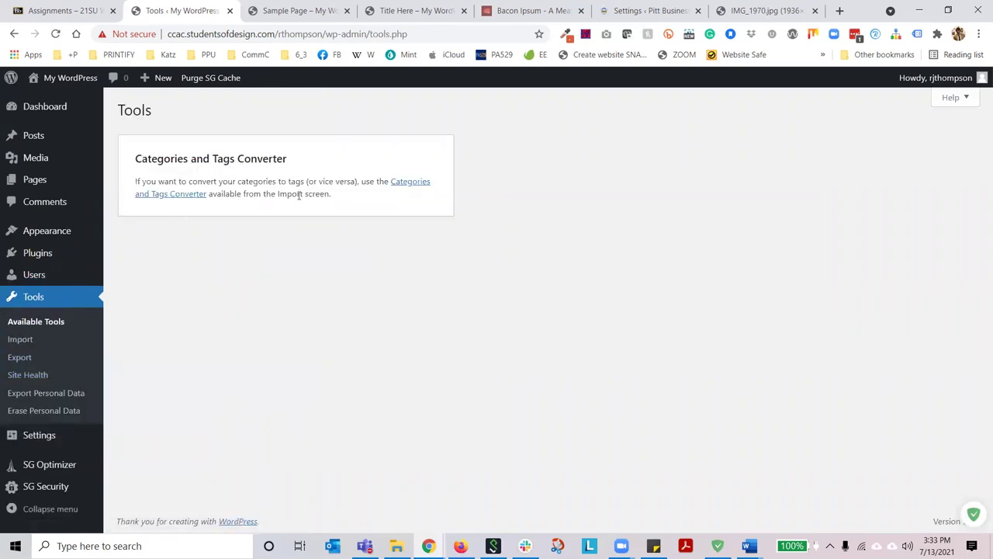
drag(222, 183, 277, 181)
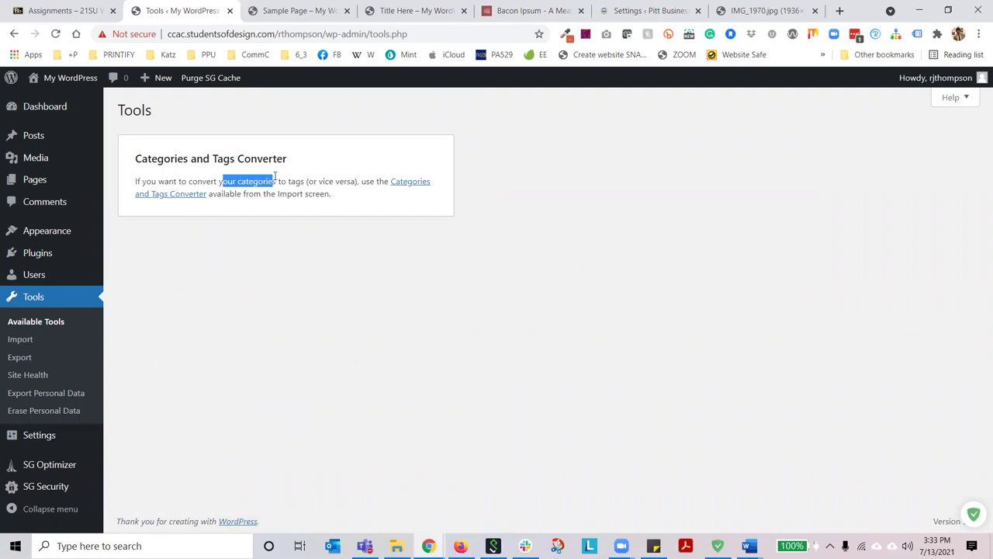
click(275, 177)
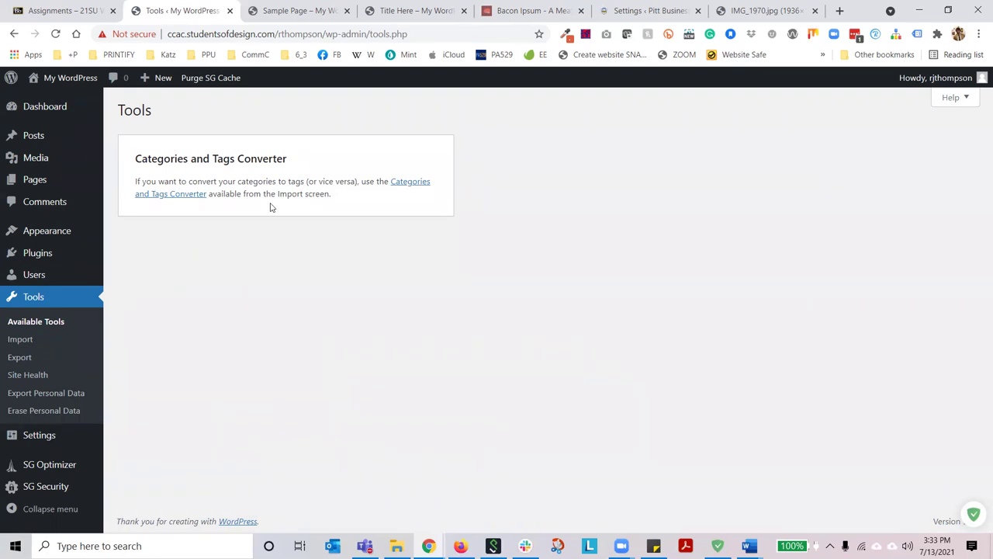
click(42, 338)
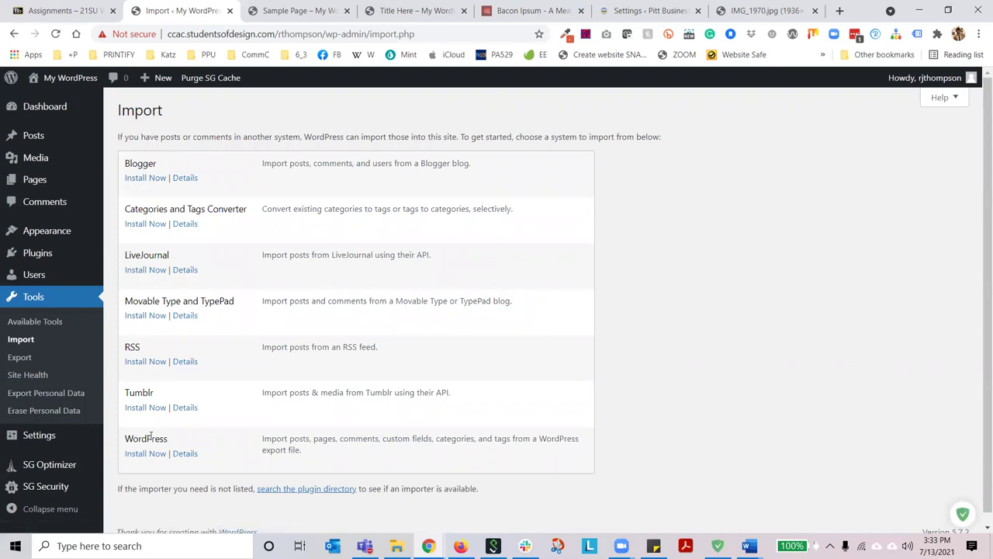
- On Export, try the Posts and Media options, keep All content, then open Site Health
click(28, 358)
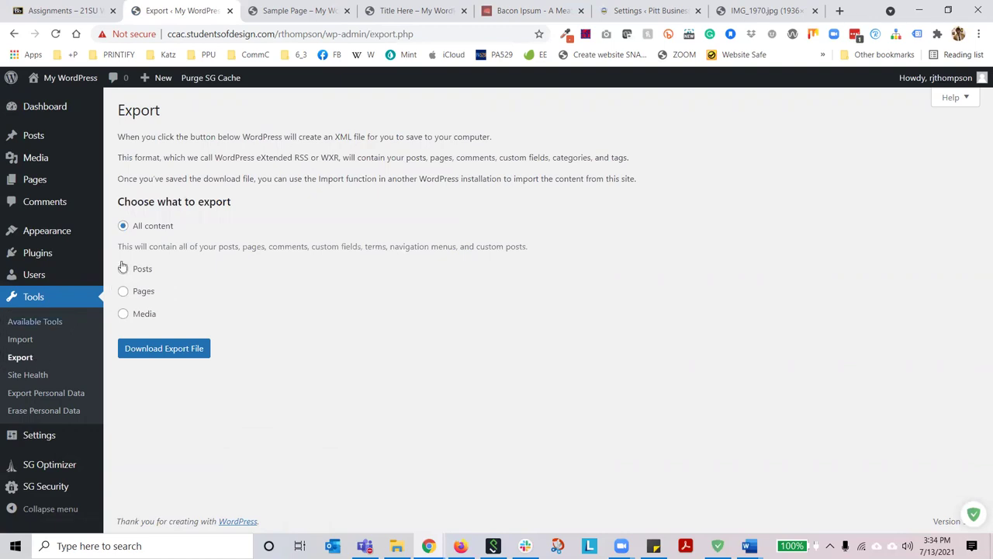
click(142, 273)
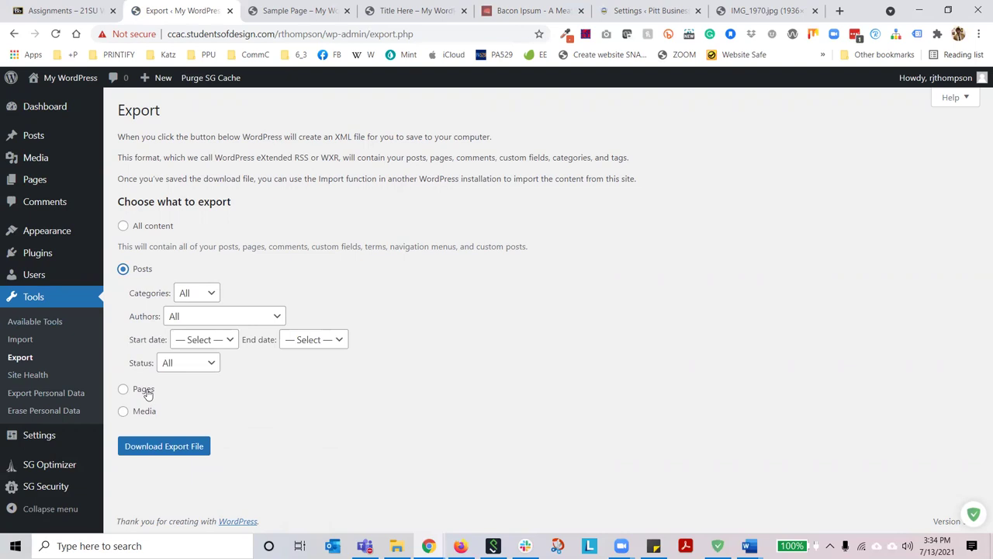
click(145, 411)
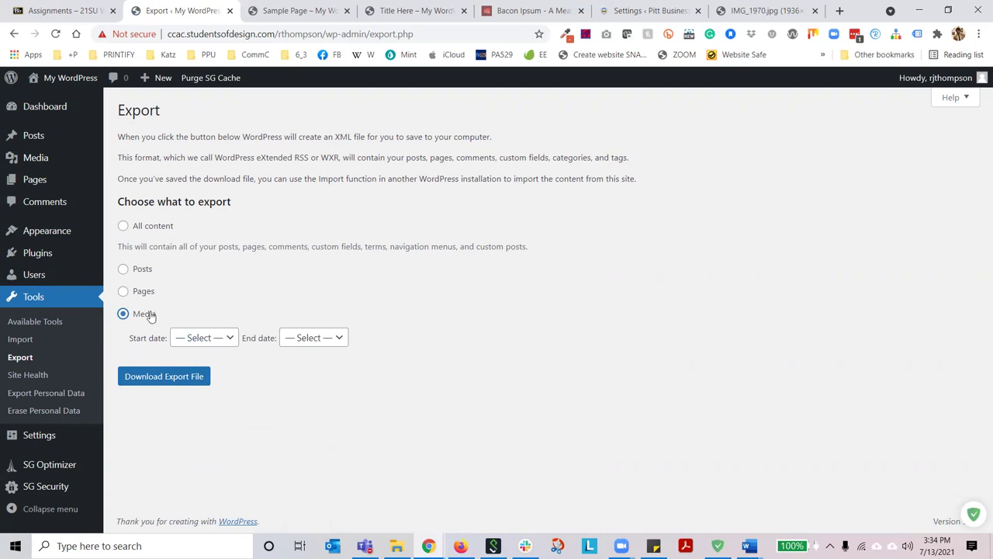
click(151, 228)
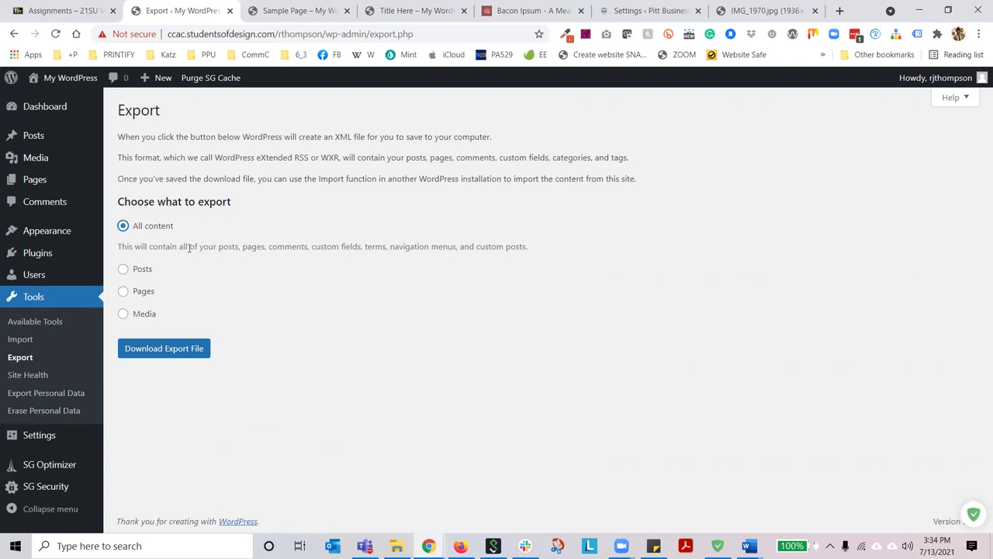
click(54, 375)
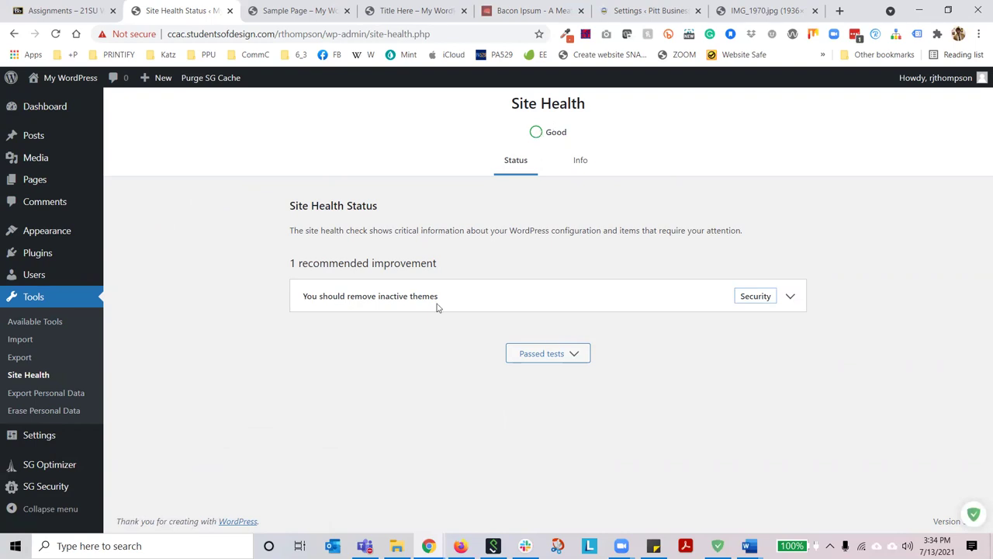
- Expand the remove inactive themes recommendation, then view Info's WordPress and Directories and Sizes sections
click(799, 297)
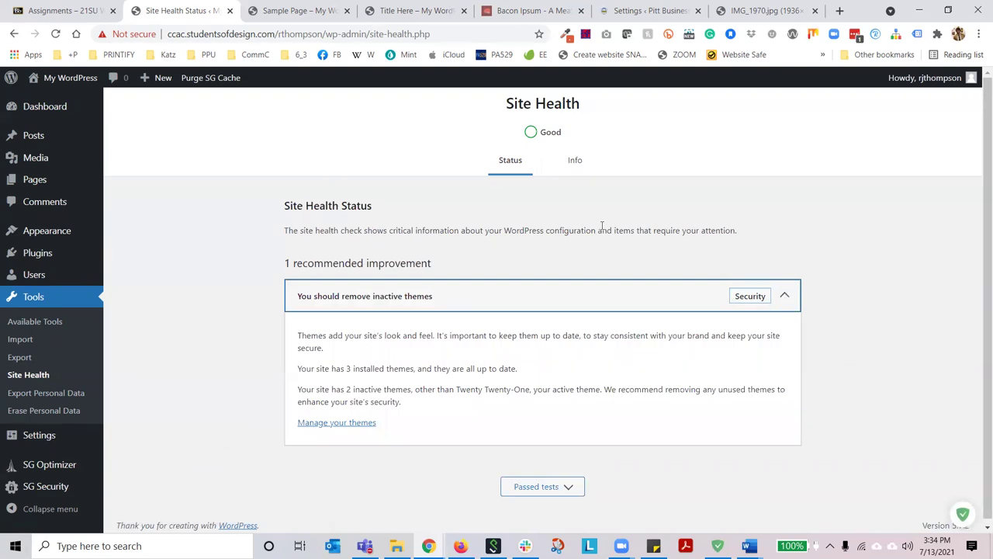
click(581, 162)
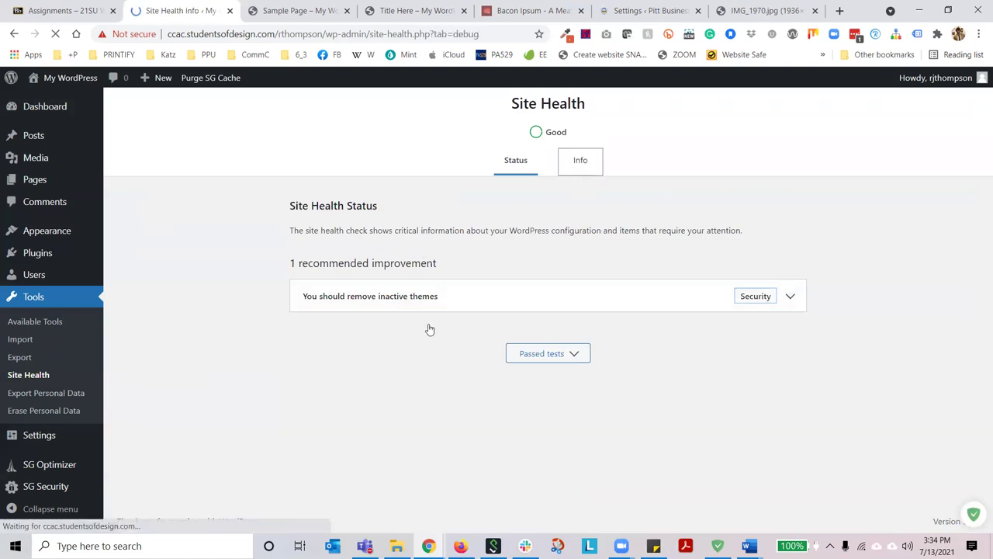
scroll(429, 330, down, 2)
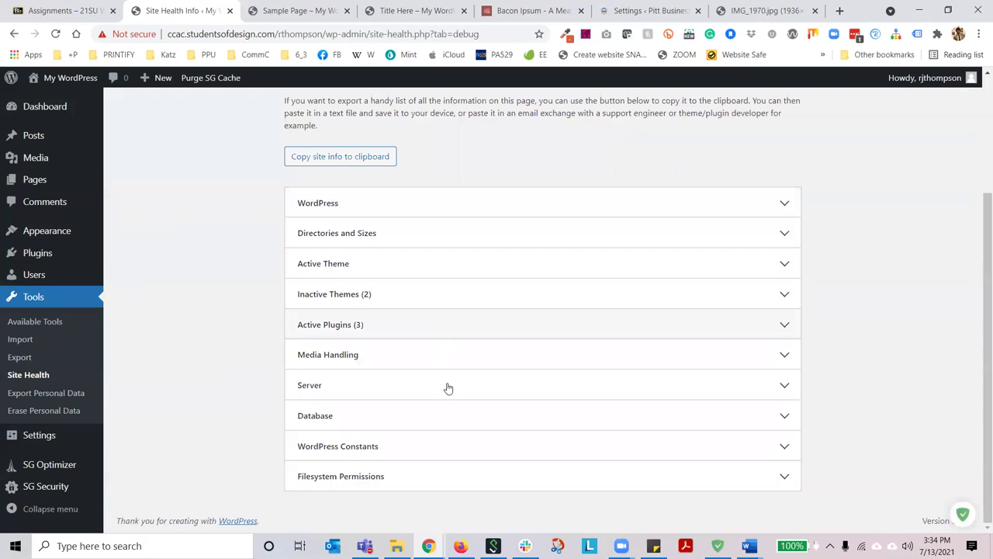
click(388, 203)
scroll(472, 228, down, 1)
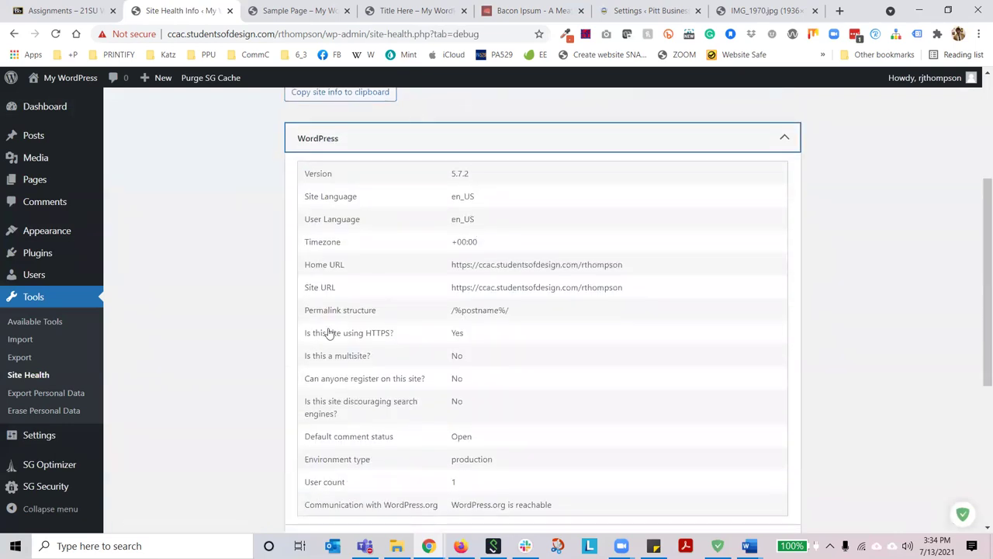
scroll(337, 288, down, 3)
click(338, 285)
drag(495, 342, 437, 344)
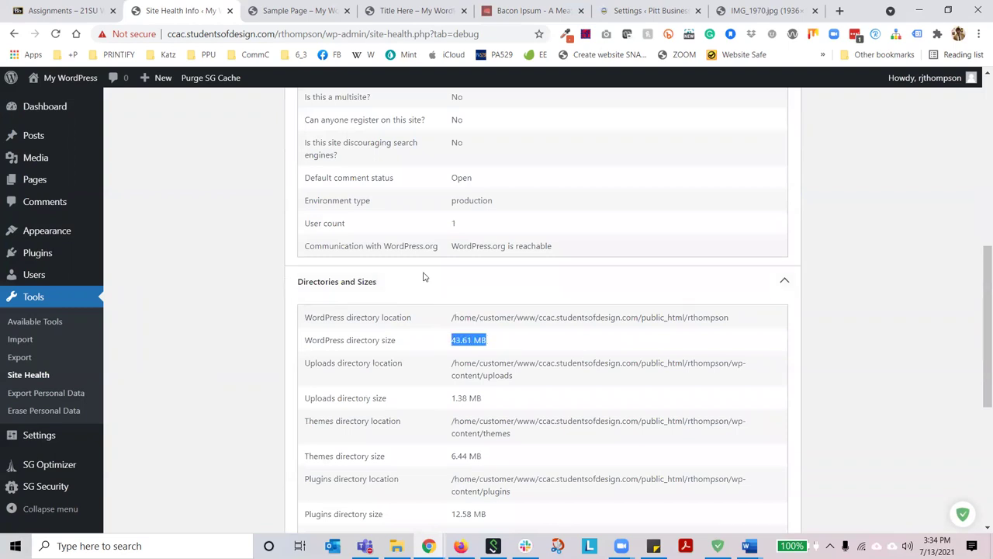
- Expand the Server, Inactive Themes (2) and Active Plugins (3) sections, then open Export Personal Data
scroll(465, 225, down, 3)
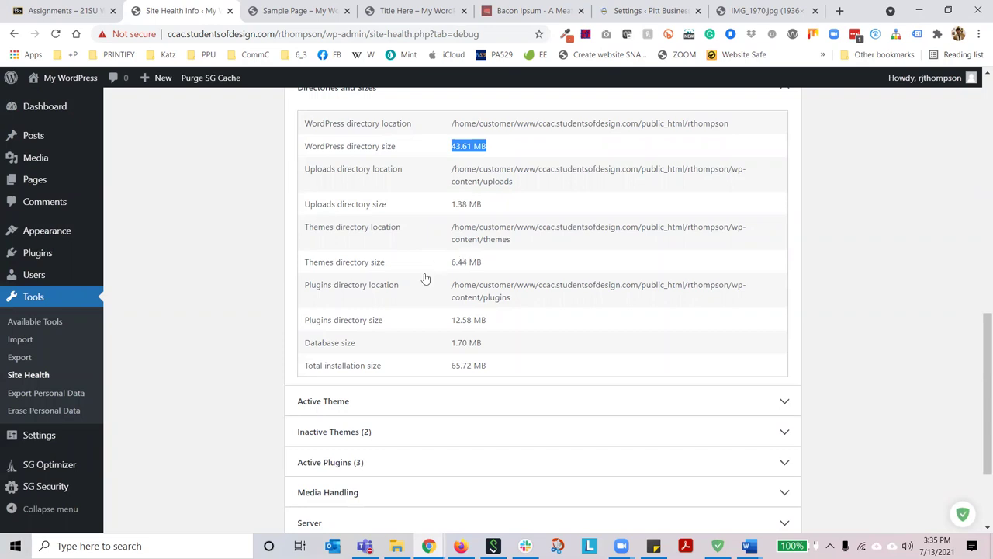
scroll(425, 279, down, 2)
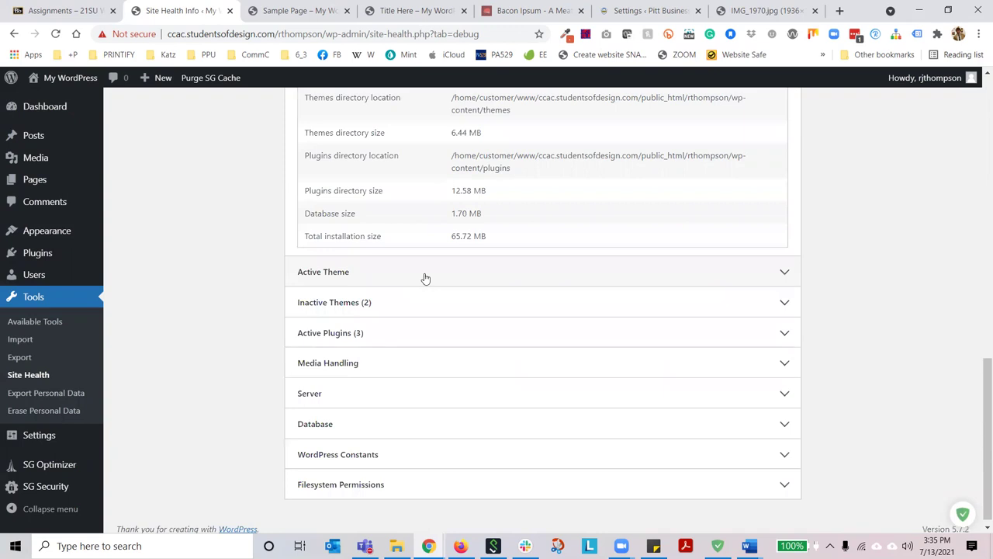
click(320, 386)
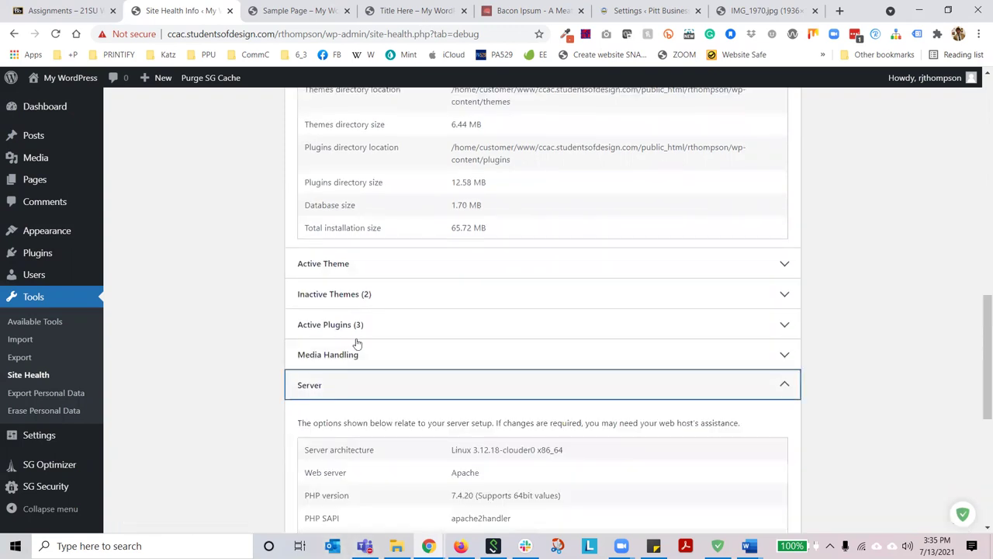
click(353, 294)
click(355, 385)
scroll(341, 291, down, 1)
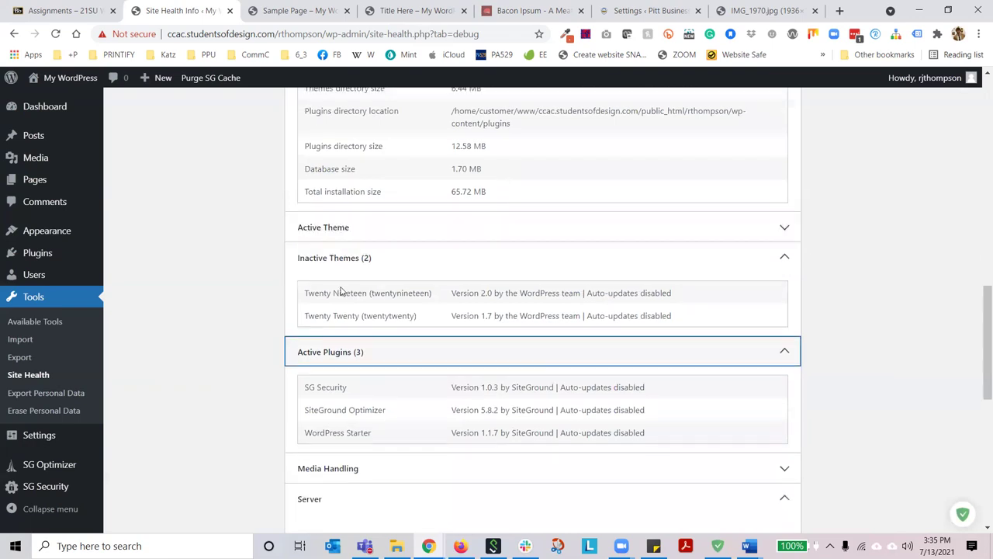
scroll(341, 291, down, 3)
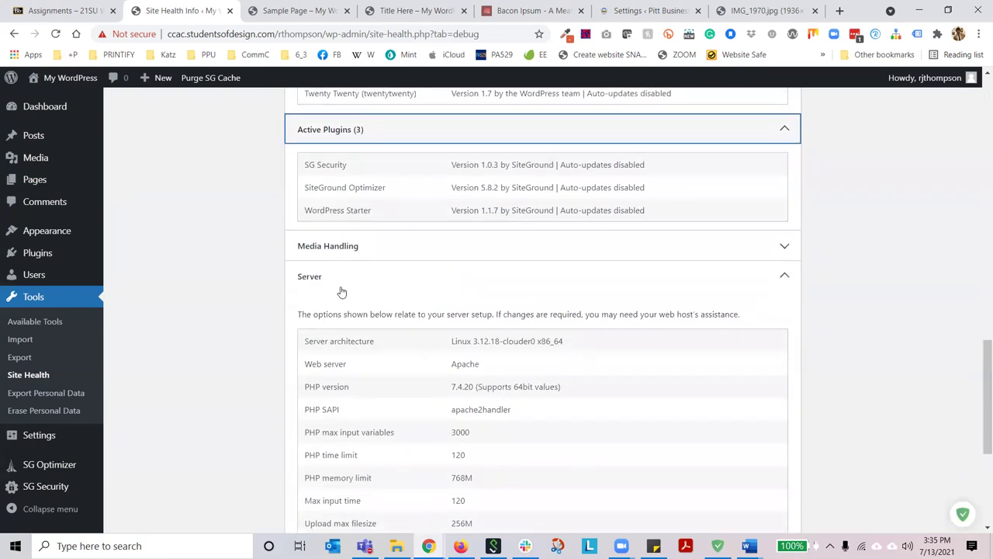
click(68, 394)
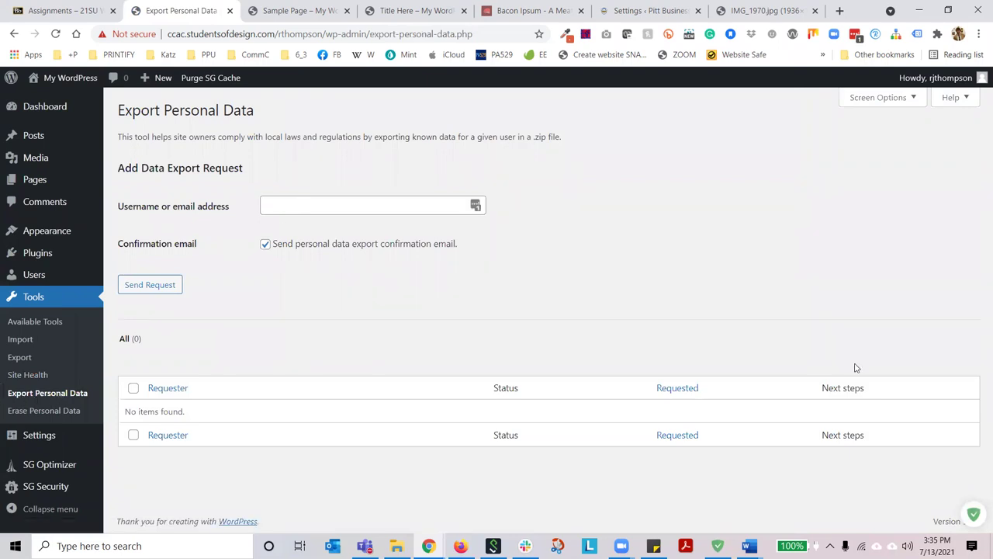
- Open the Erase Personal Data tool under Tools
click(48, 412)
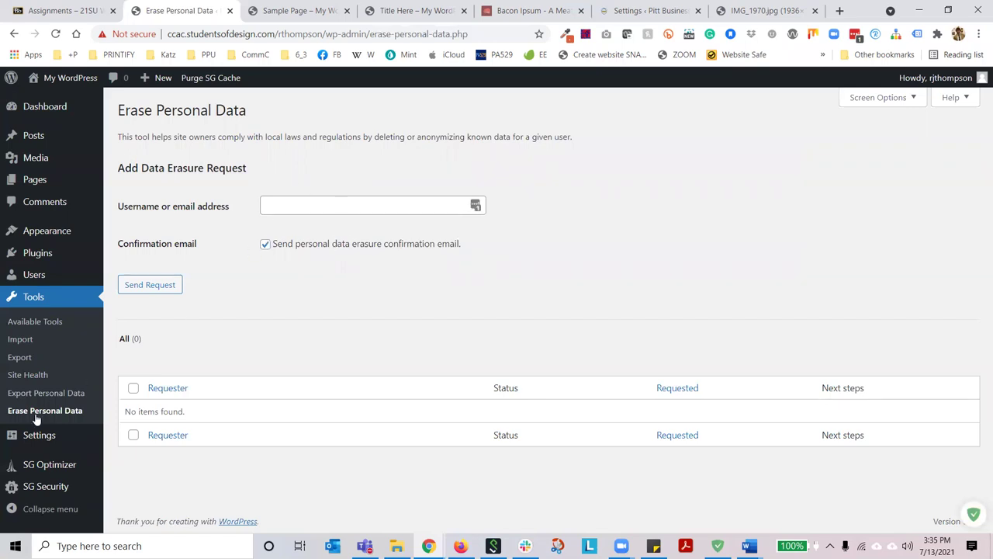
mouse_move(34, 436)
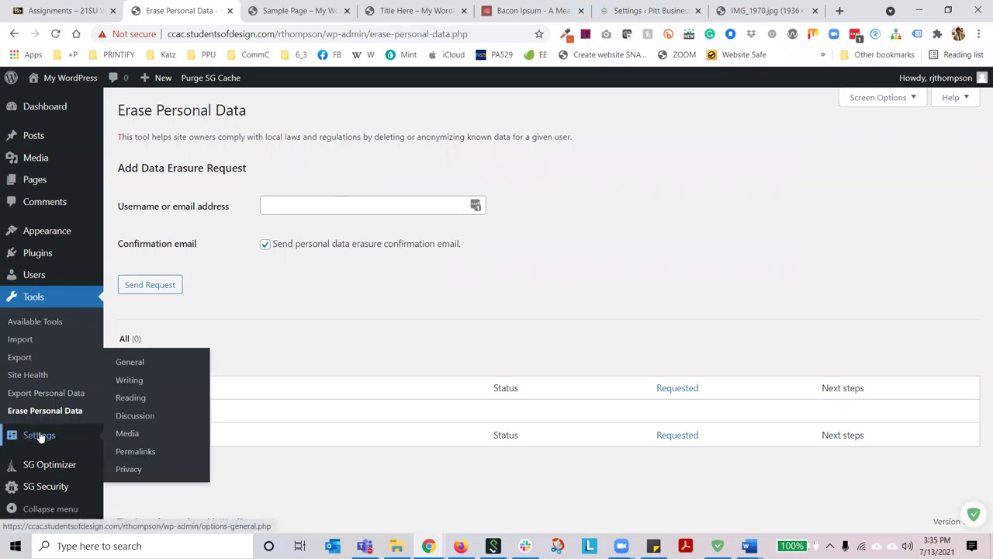
- In General Settings, replace the Site Title with 'Bacon Ipsum' and set the Tagline to 'Yum Yum'
click(39, 435)
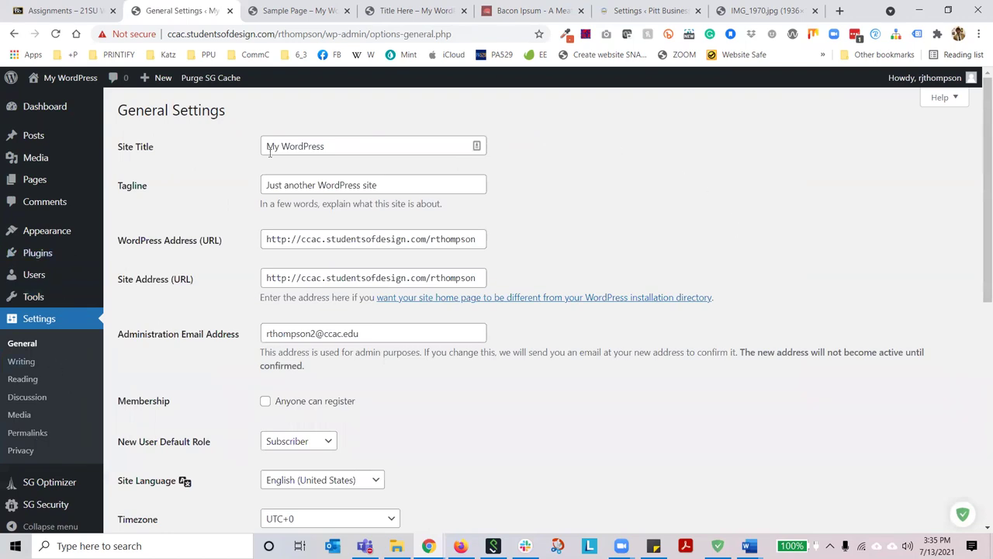
triple_click(269, 150)
text(Bacon)
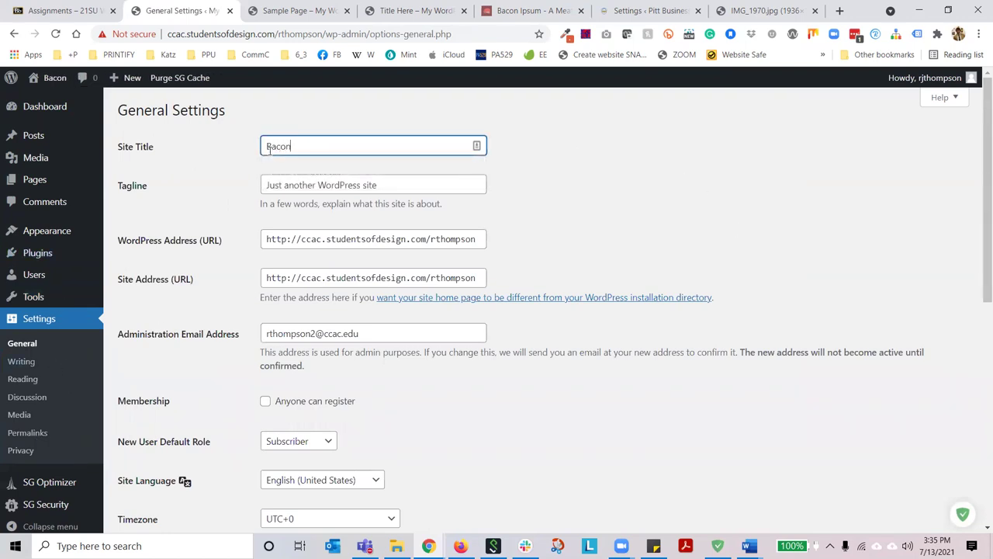
text( Ipsum)
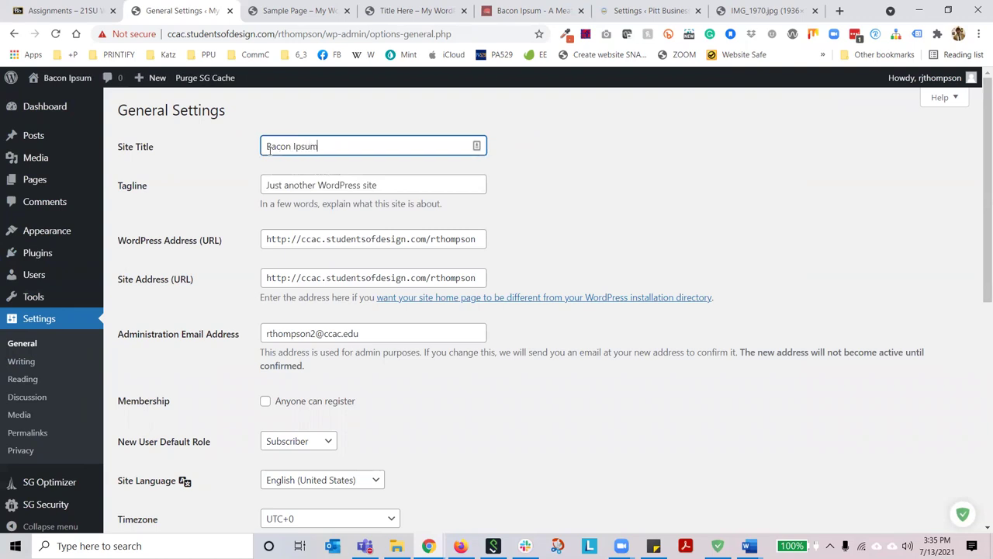
key(Tab)
text(Yum Yum)
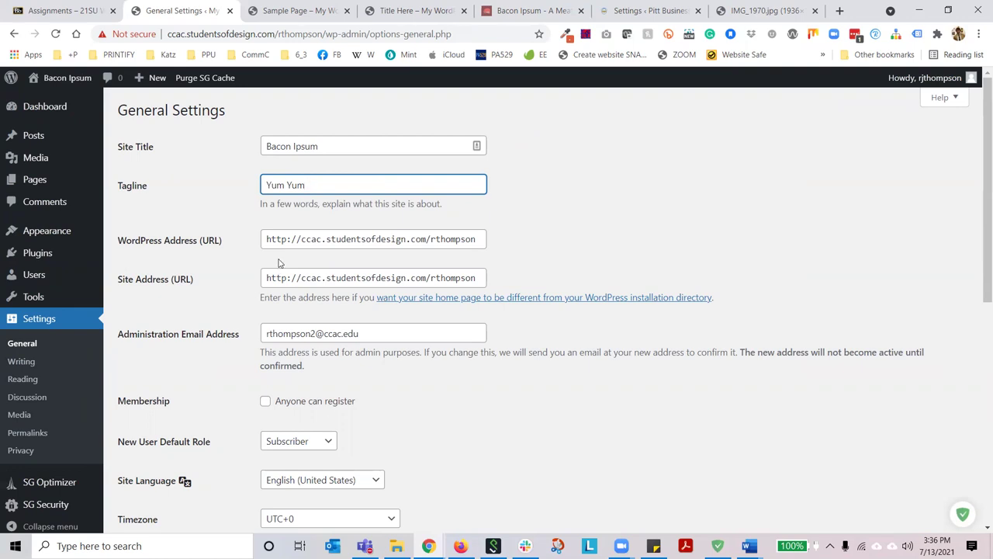
- Review the administration email and keep Subscriber as the default new-user role
scroll(275, 284, down, 2)
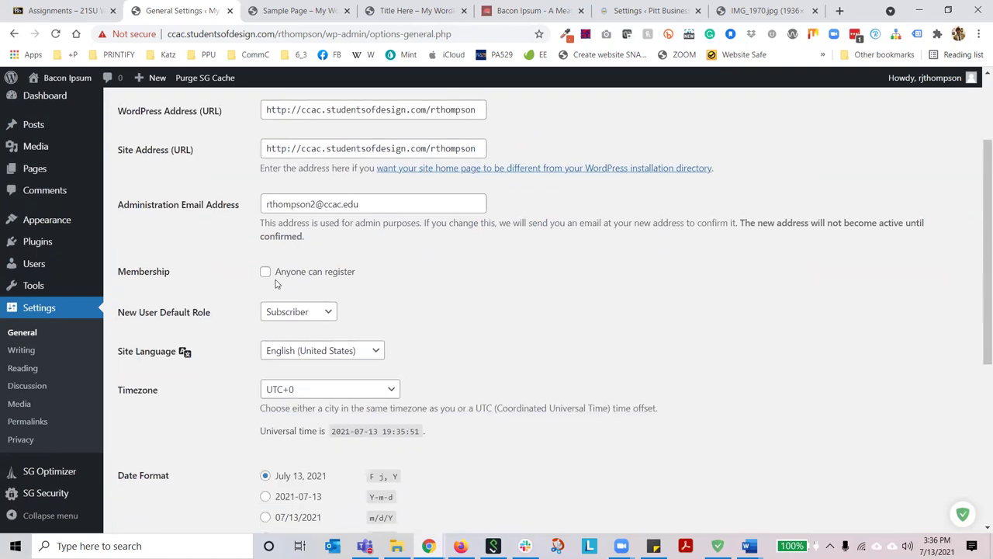
triple_click(289, 204)
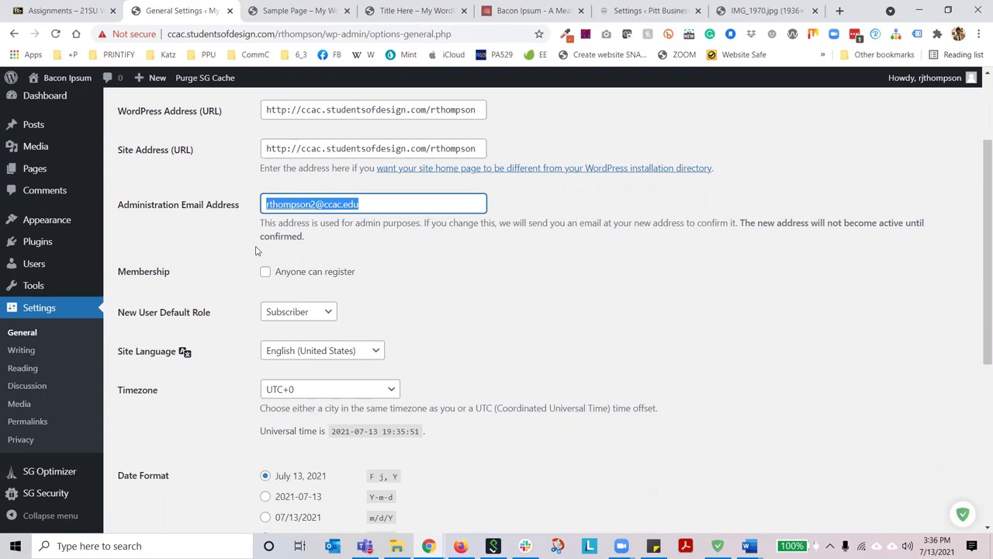
click(271, 291)
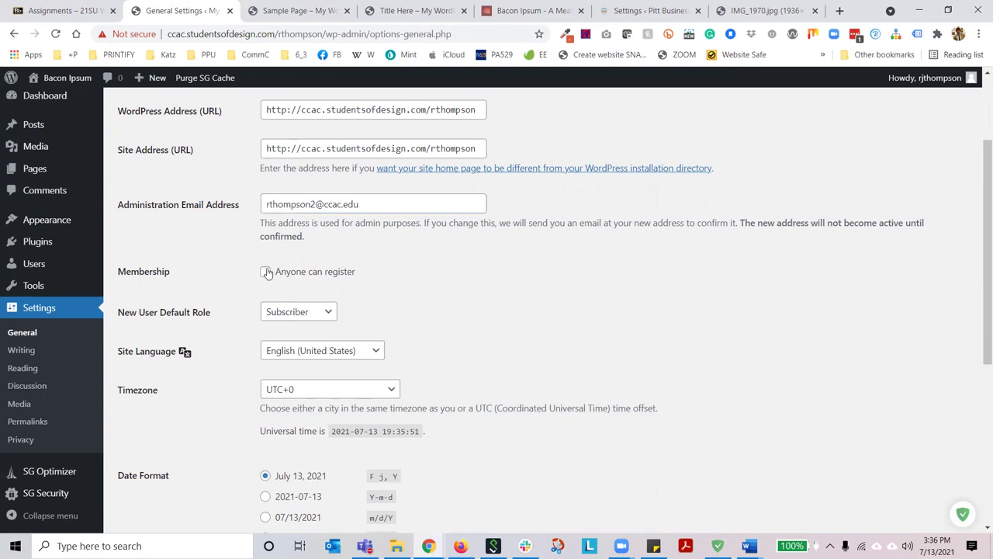
click(281, 313)
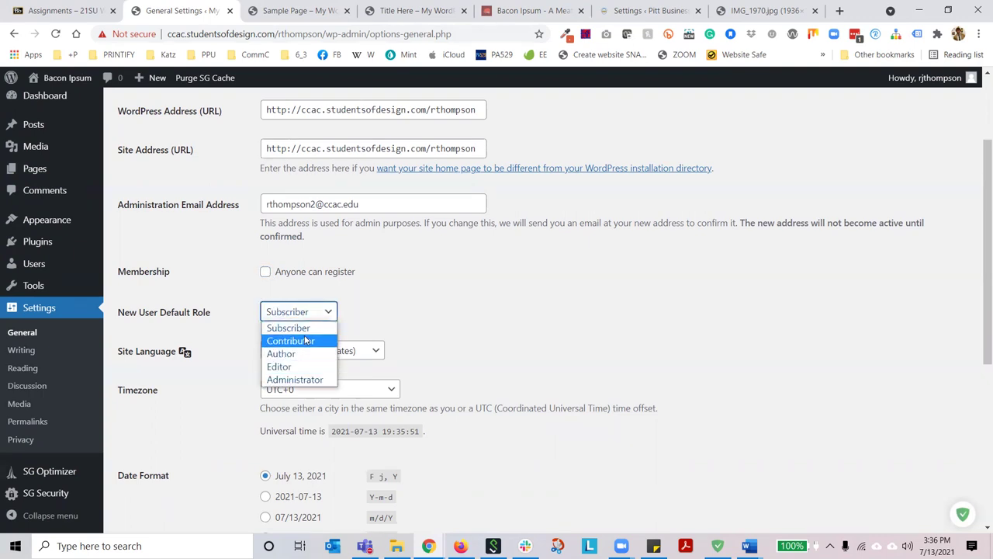
click(372, 308)
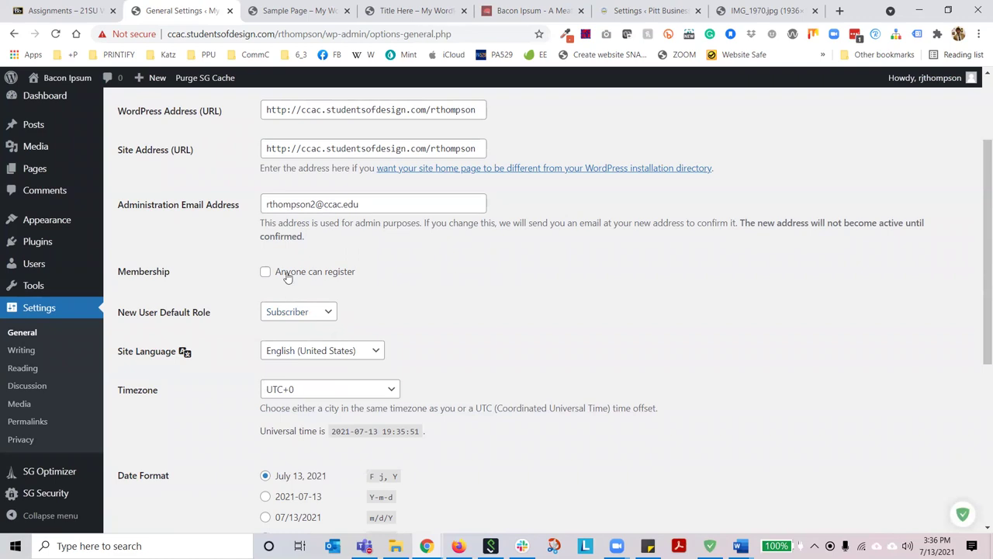
drag(288, 277, 381, 284)
click(369, 297)
- Keep English (United States) as the site language, review the date and time settings, then view the Sample Page
scroll(326, 314, down, 1)
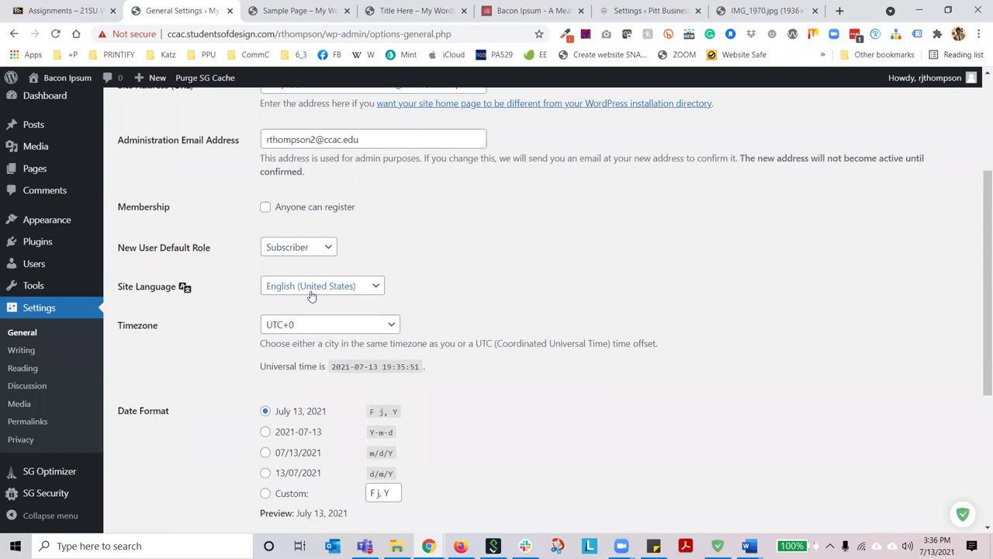
click(311, 295)
click(417, 283)
scroll(489, 278, down, 1)
scroll(321, 160, down, 2)
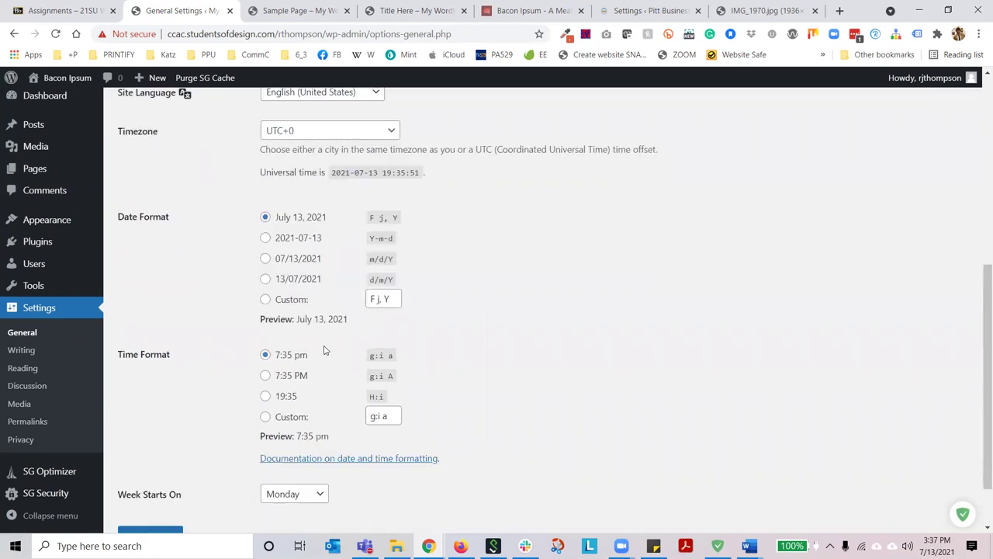
scroll(299, 326, down, 1)
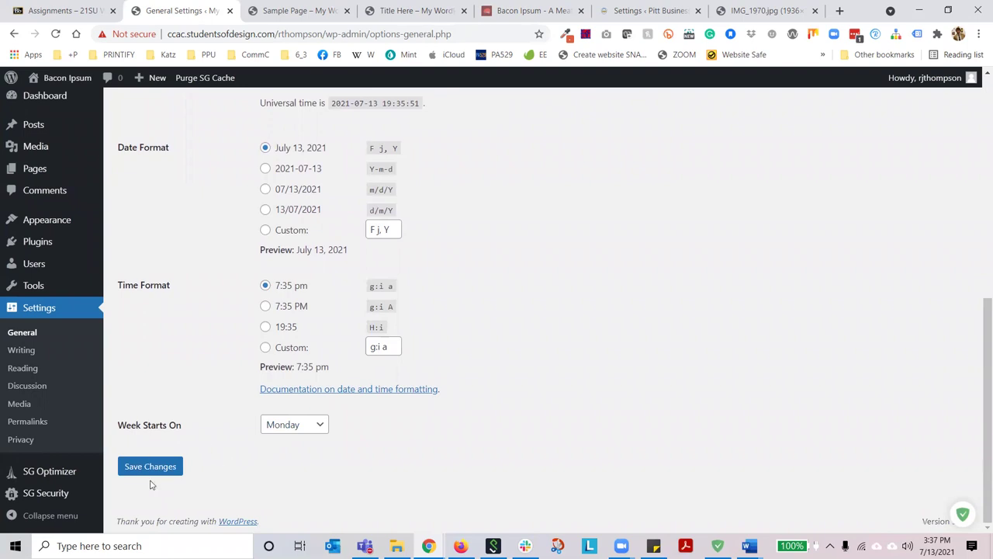
click(287, 10)
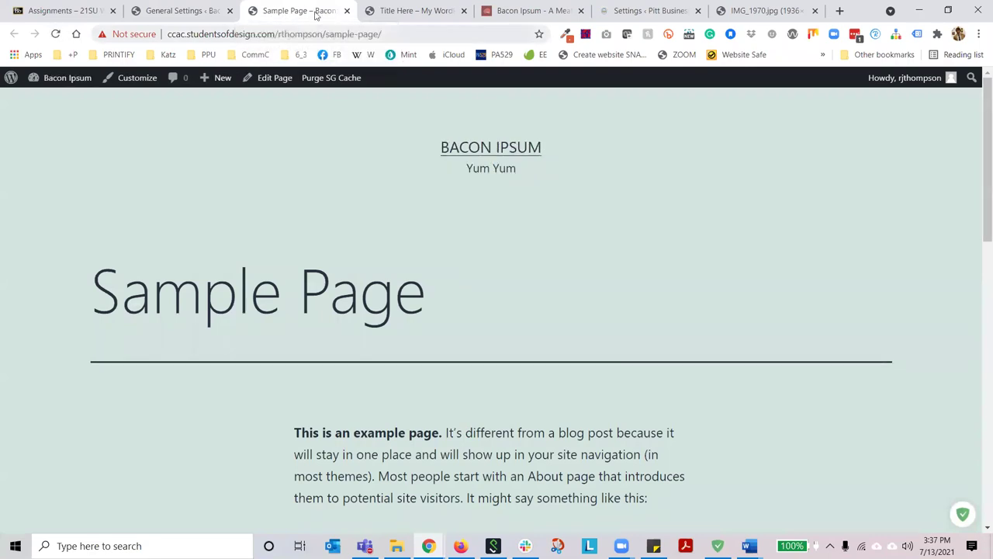
- Check the Writing settings, then in Reading settings leave the posts page unassigned
click(189, 6)
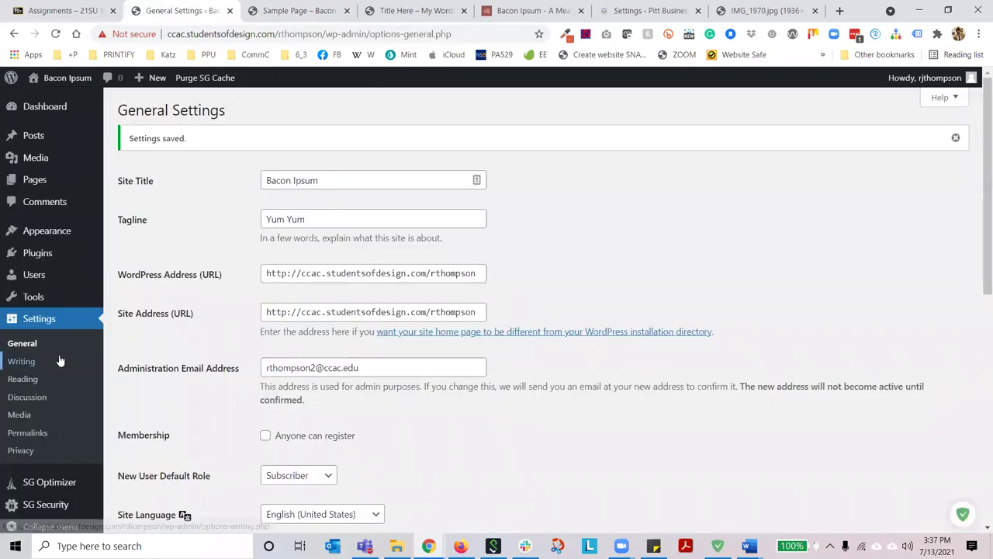
click(58, 362)
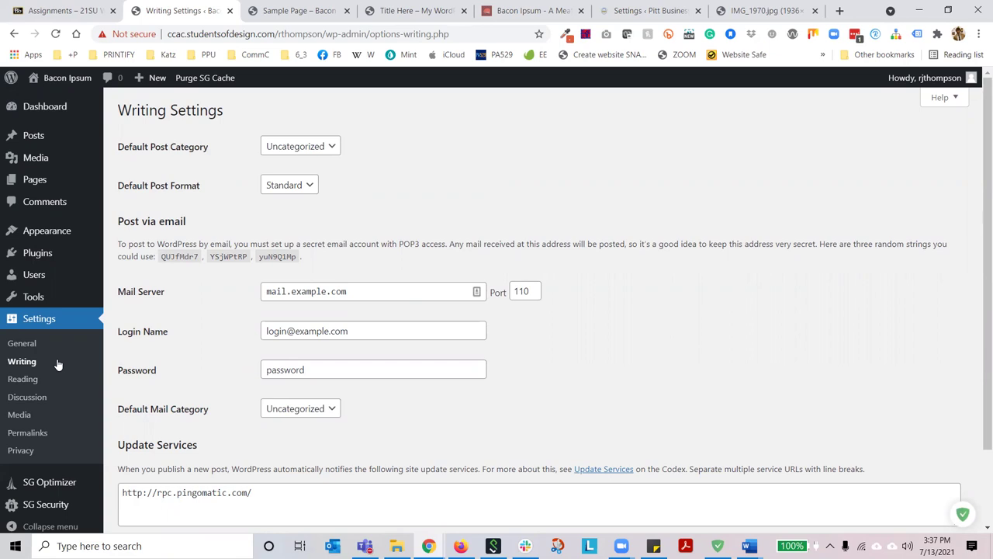
click(33, 380)
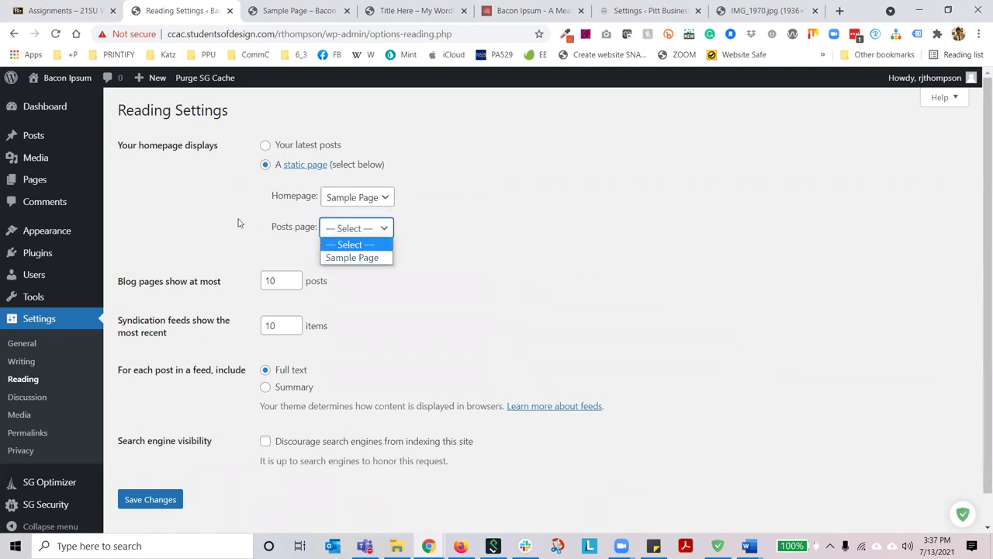
click(238, 223)
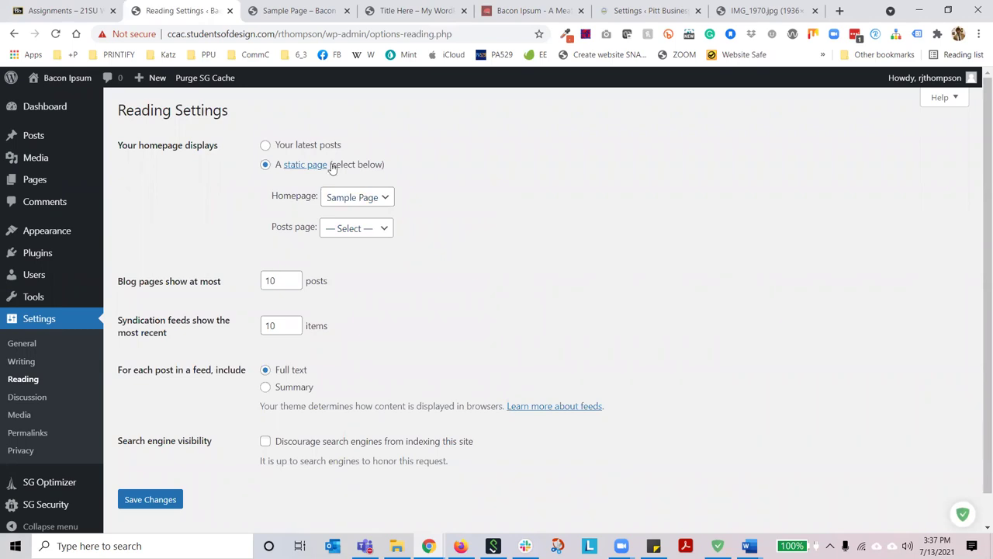
drag(300, 227, 301, 196)
click(331, 227)
click(342, 241)
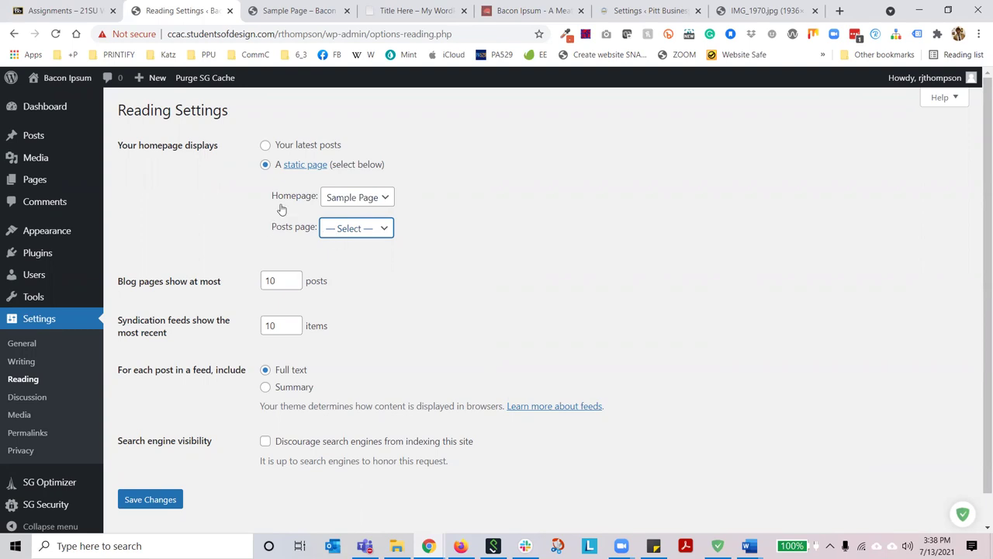
- Make feeds show post summaries, discourage search engine indexing, and save the Reading settings
scroll(327, 300, down, 1)
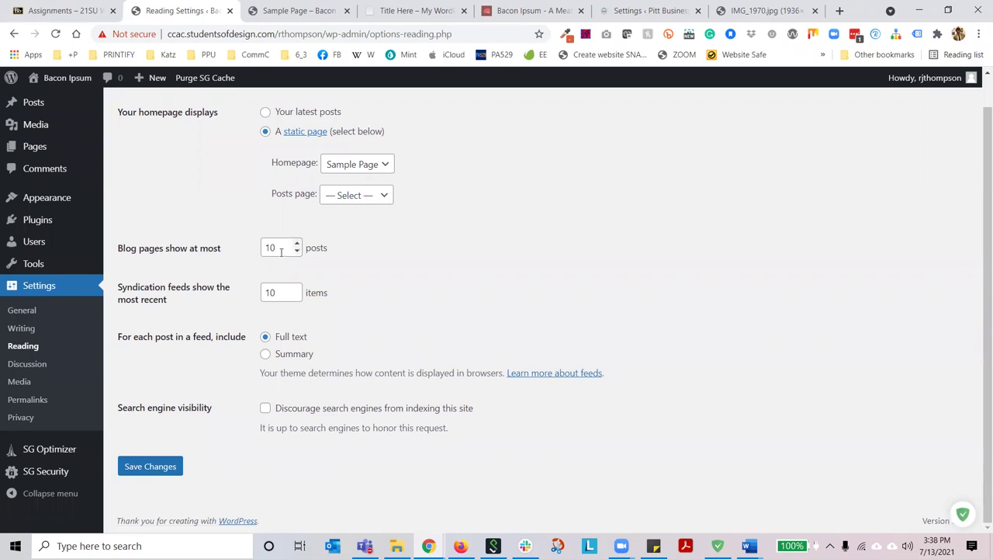
click(281, 250)
click(275, 295)
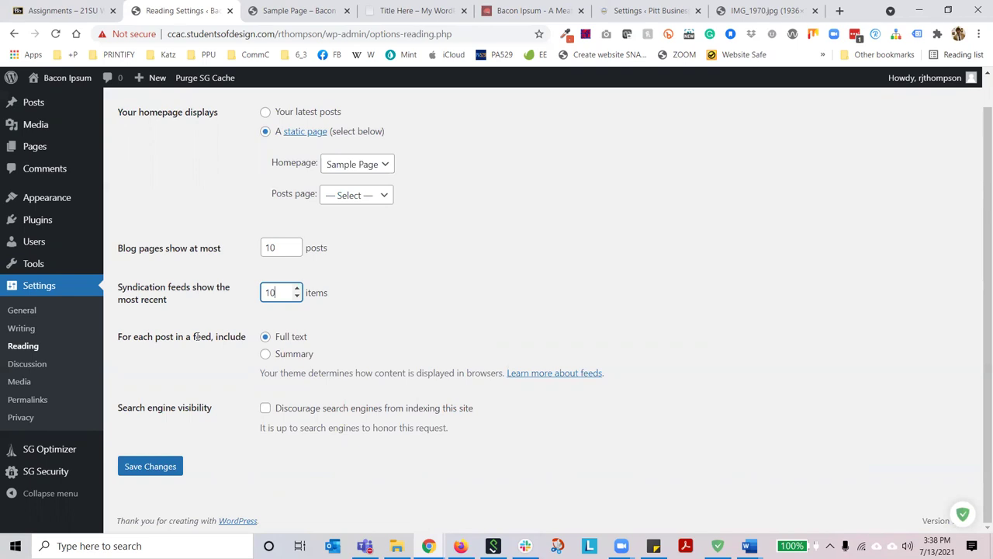
click(284, 354)
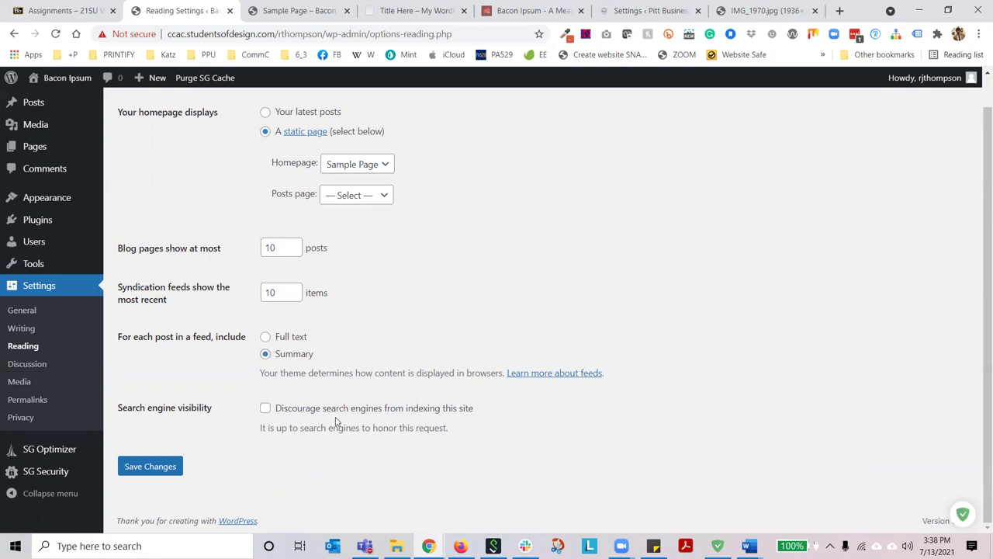
click(265, 408)
click(148, 466)
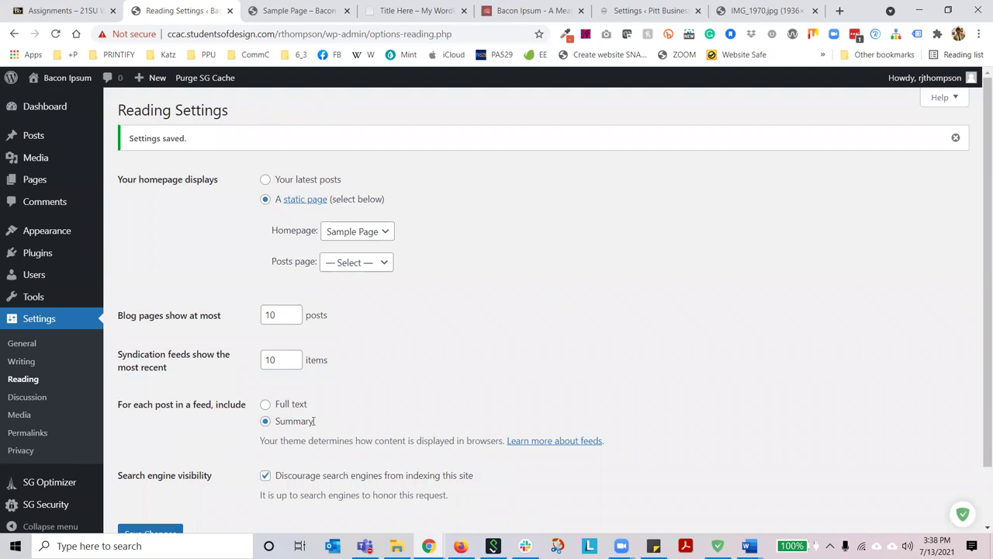
scroll(314, 421, down, 2)
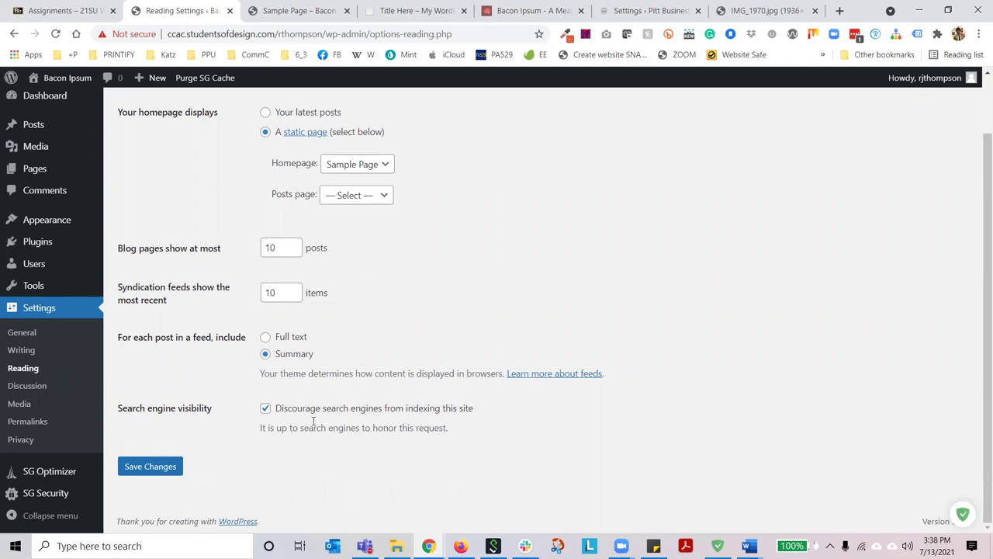
click(42, 391)
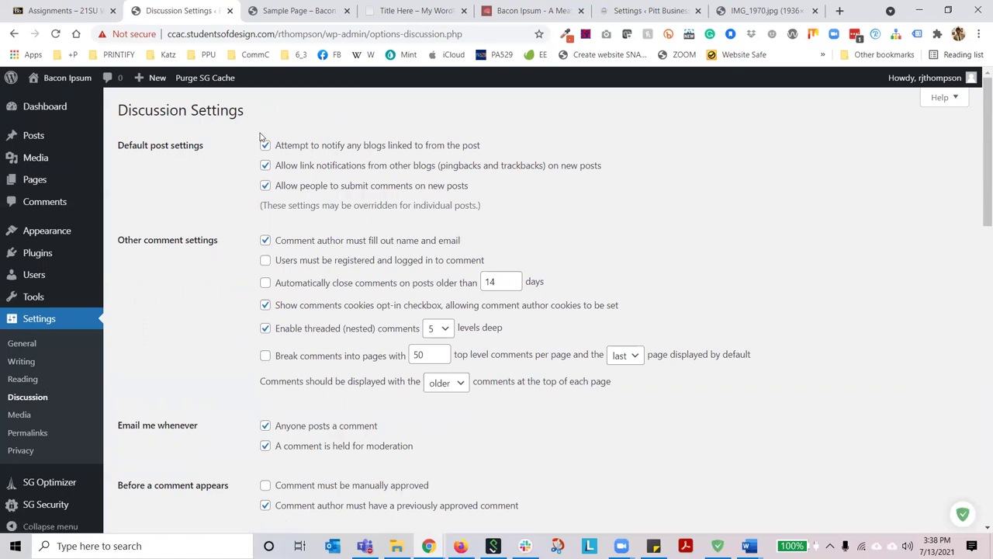
- Turn off Allow comments and pingbacks/trackbacks for new posts in Discussion Settings
click(266, 187)
click(266, 167)
scroll(336, 218, down, 1)
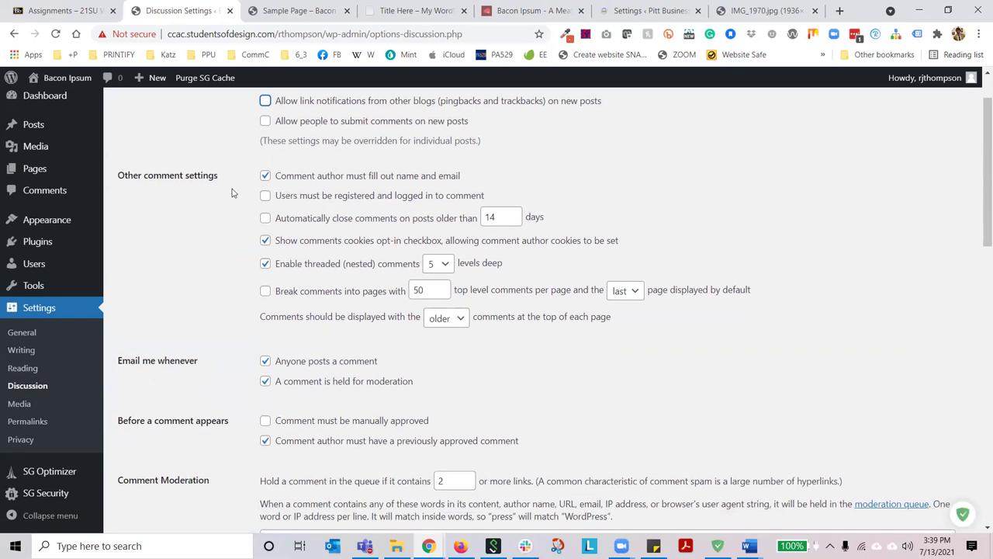
drag(216, 179, 162, 175)
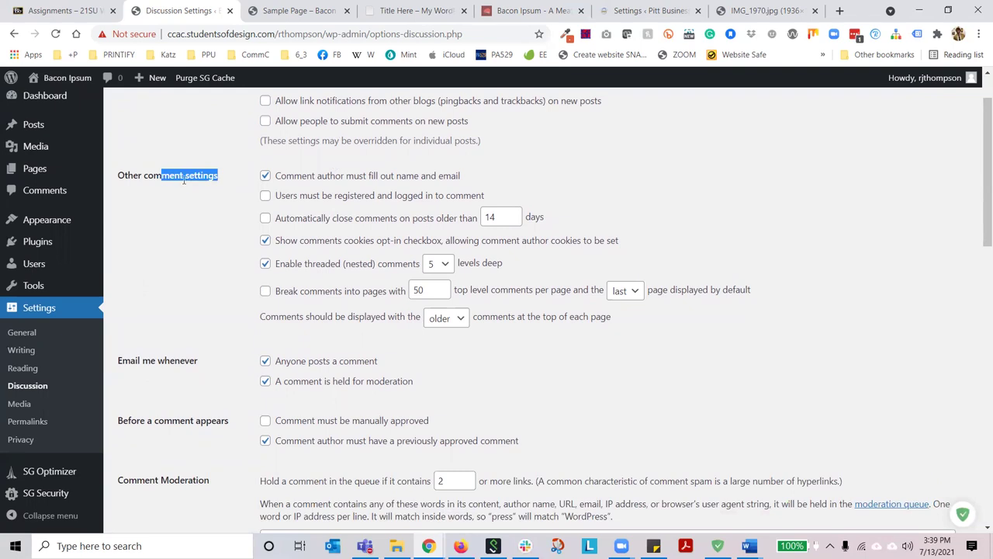
click(261, 190)
scroll(262, 190, up, 1)
drag(300, 240, 435, 243)
- Require registered users, auto-close comments after 14 days, and require manual comment approval
click(266, 261)
drag(297, 262, 439, 262)
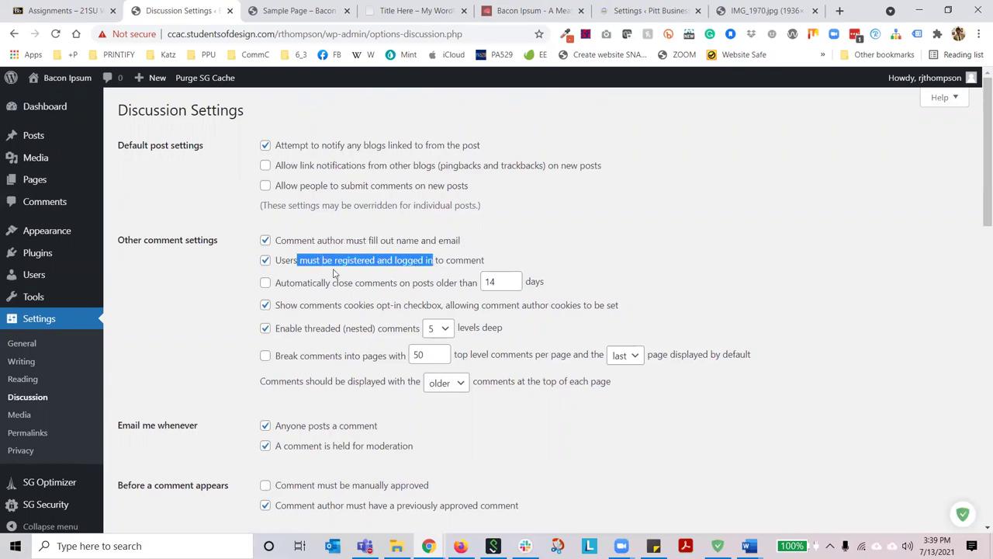
drag(302, 283, 295, 286)
click(276, 285)
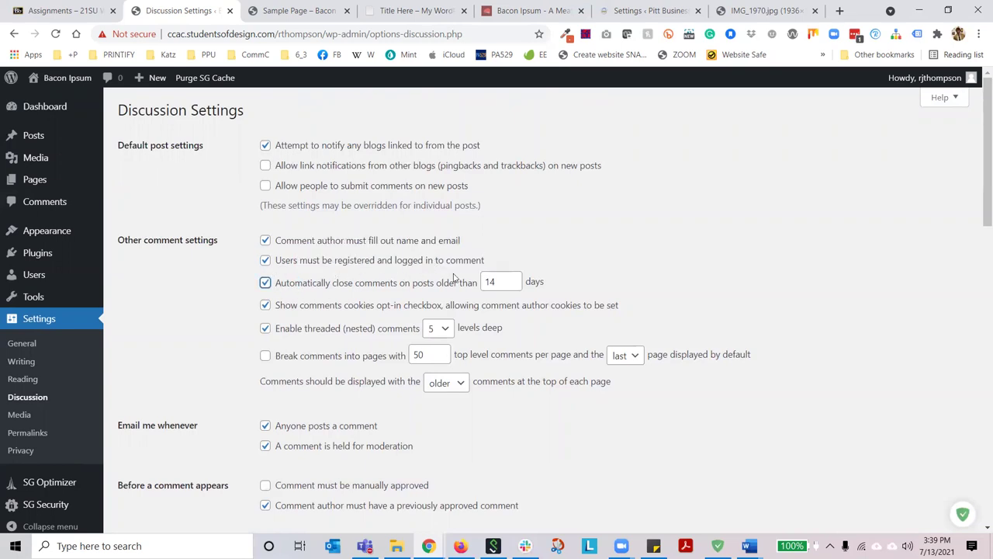
scroll(456, 278, down, 1)
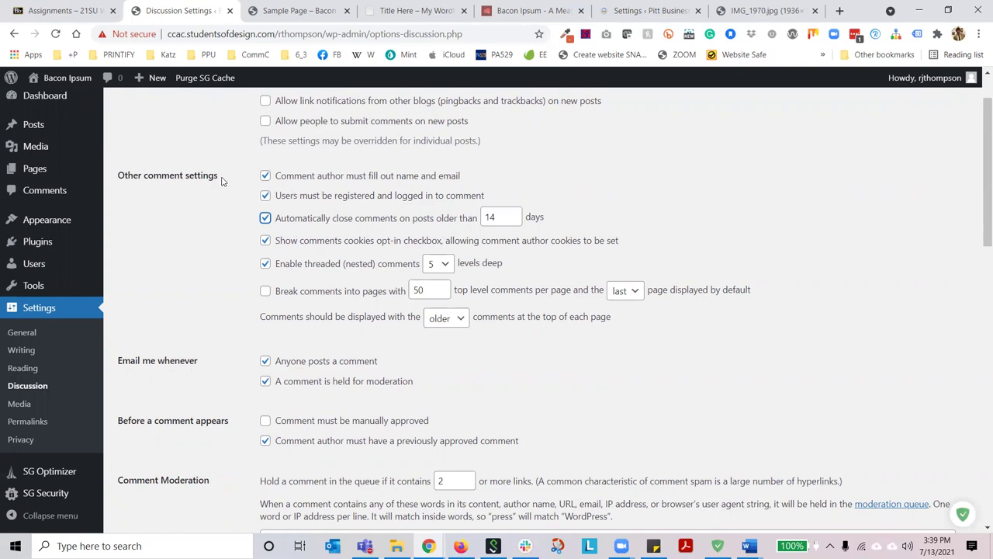
scroll(219, 194, down, 1)
drag(199, 296, 175, 295)
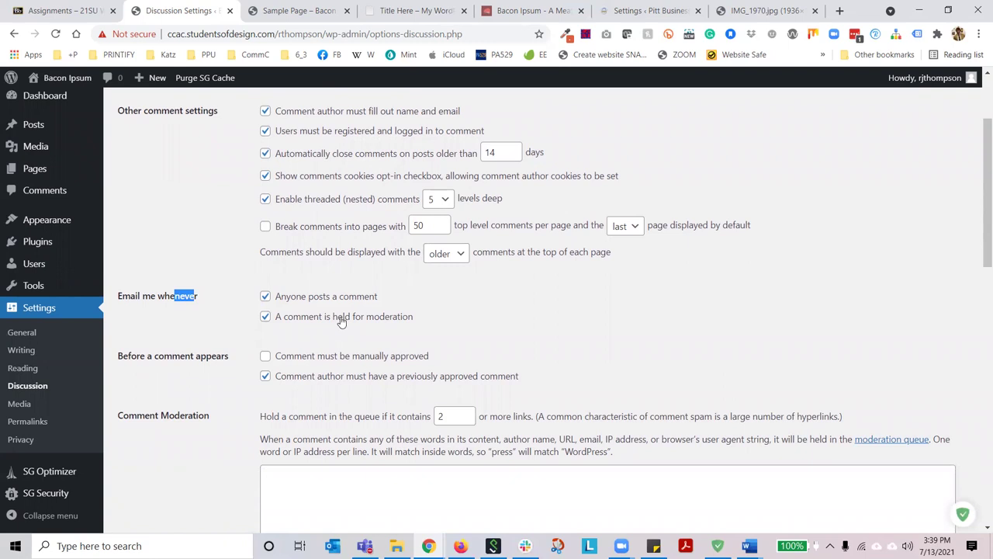
click(218, 359)
click(277, 361)
scroll(204, 365, down, 1)
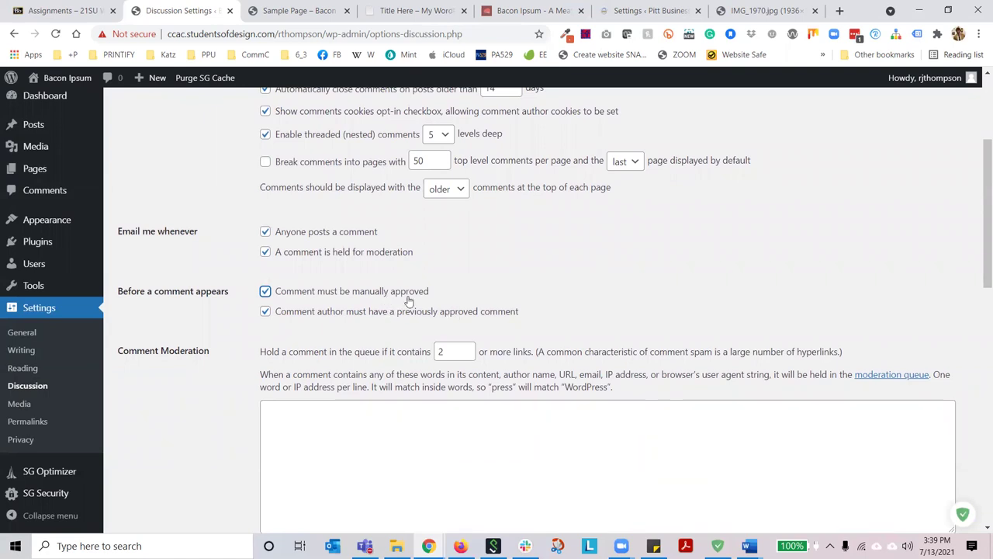
- Click into the Comment Moderation and Disallowed Comment Keys lists
scroll(423, 301, down, 2)
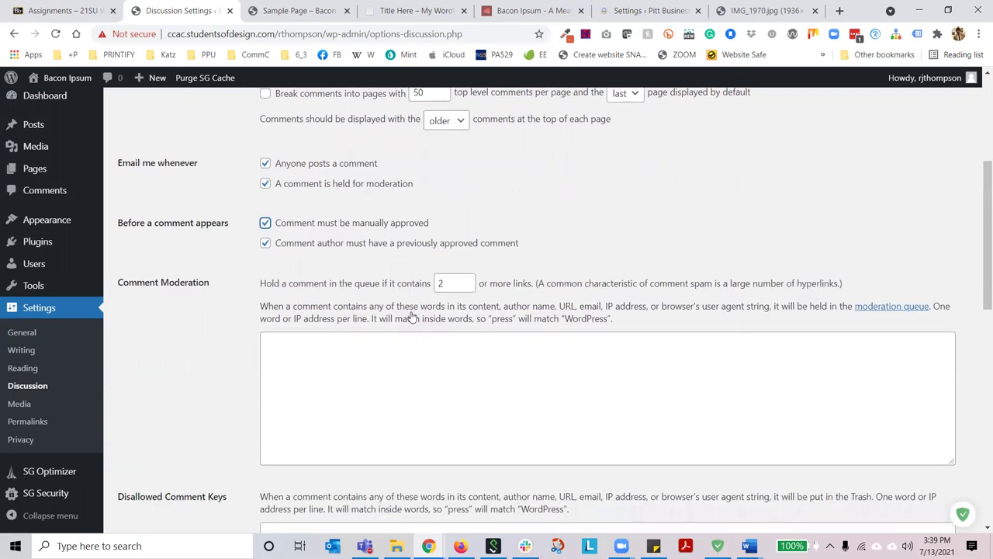
click(392, 324)
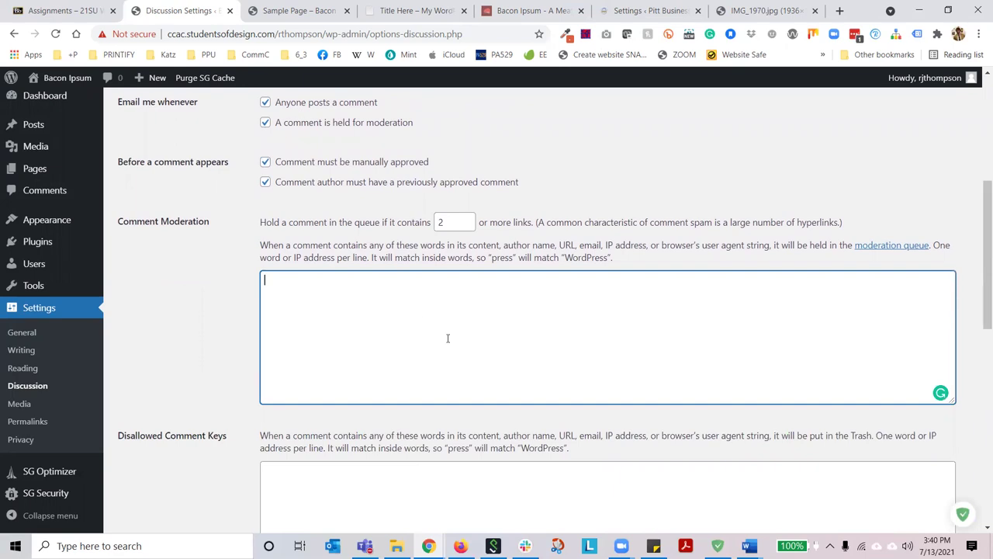
scroll(383, 289, down, 4)
click(382, 288)
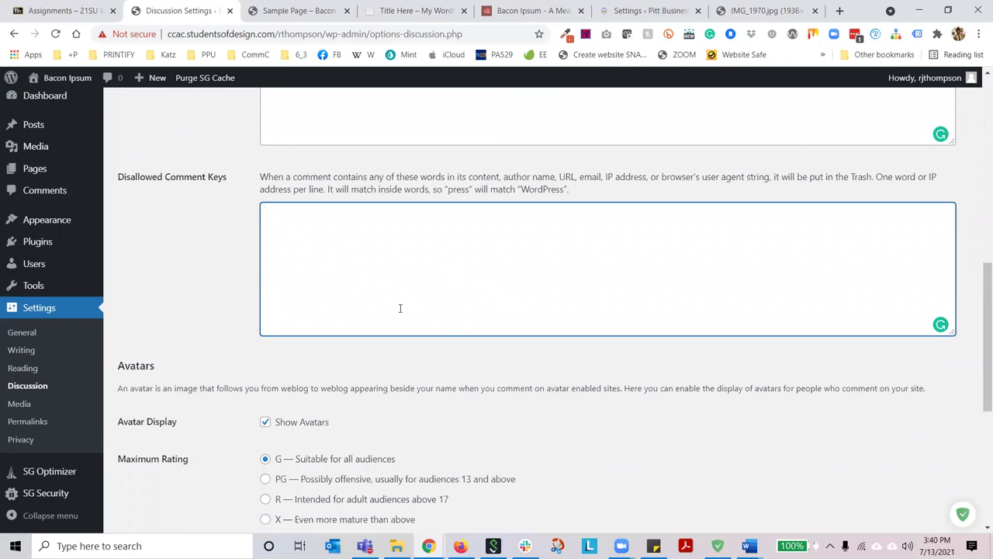
- Select Gravatar Logo as the default avatar, then go to Settings > Media
scroll(399, 308, down, 2)
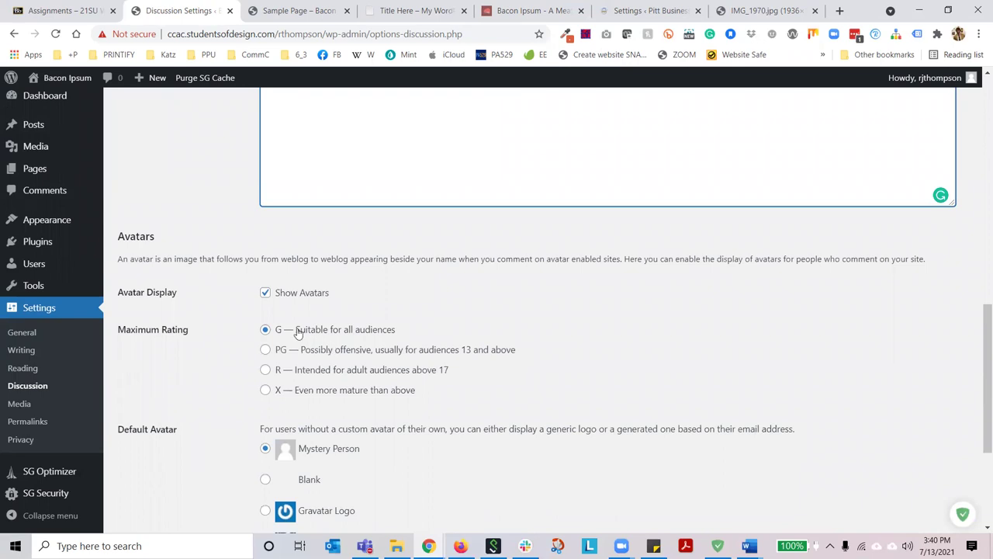
scroll(261, 387, down, 2)
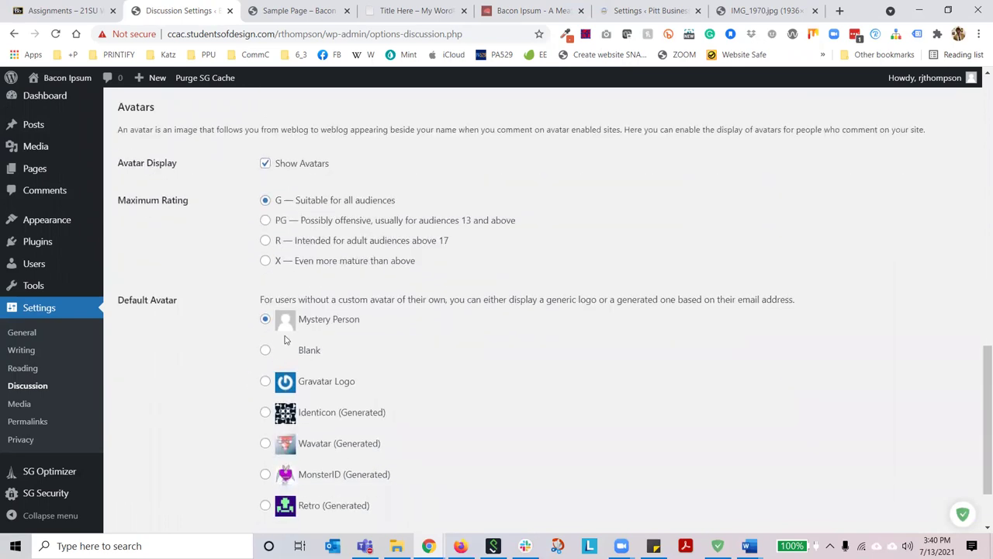
drag(178, 302, 161, 300)
click(265, 381)
scroll(341, 342, down, 1)
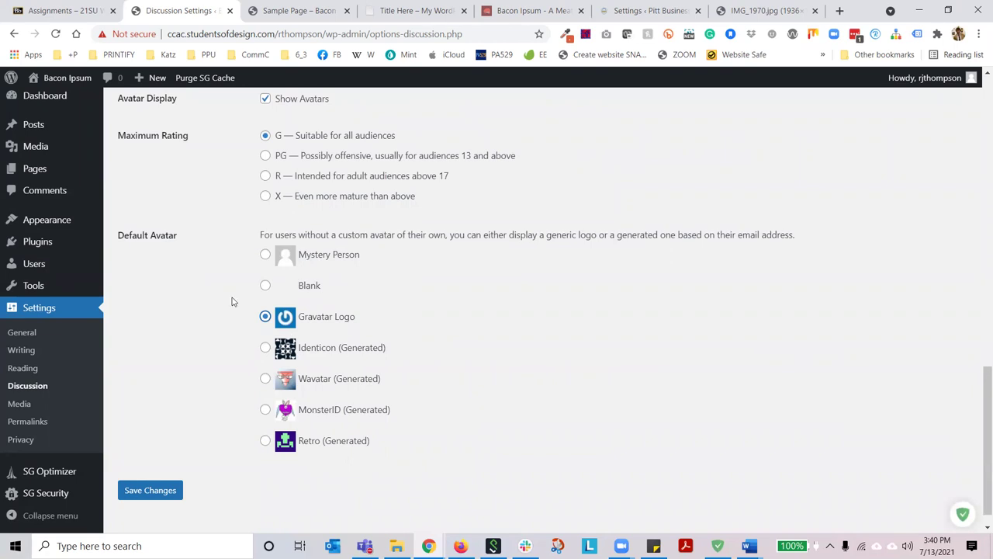
click(60, 402)
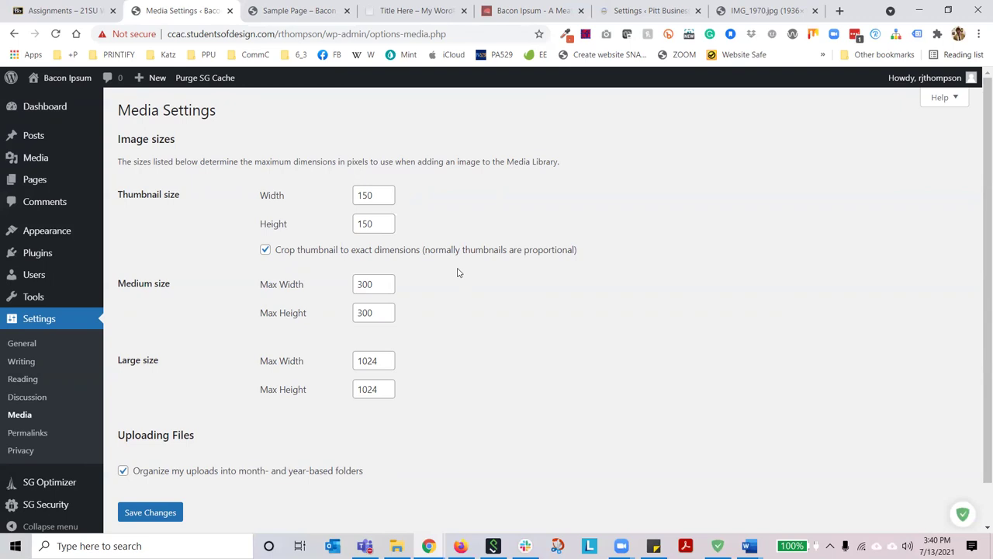
- Review the Media image sizes, then go to Settings > Permalinks
scroll(458, 272, down, 1)
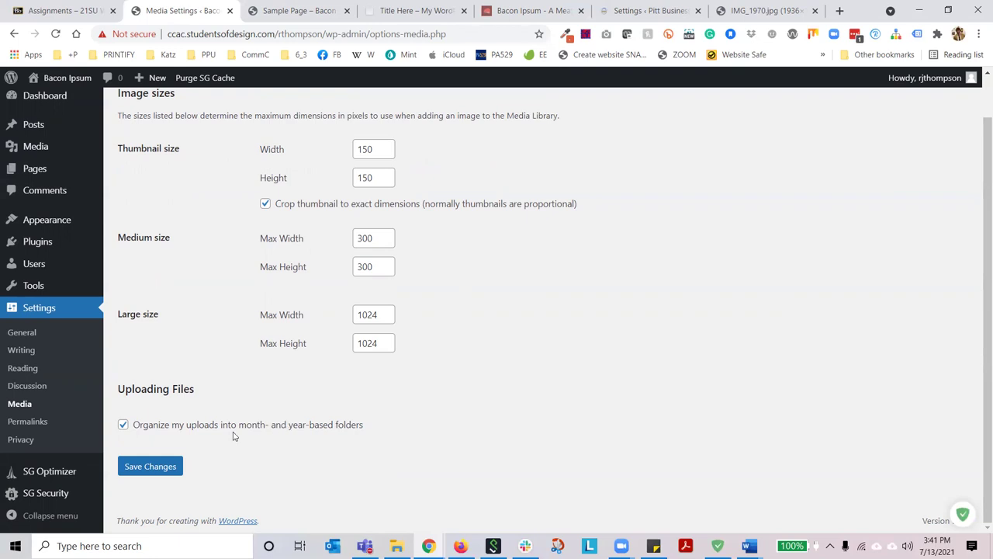
click(40, 424)
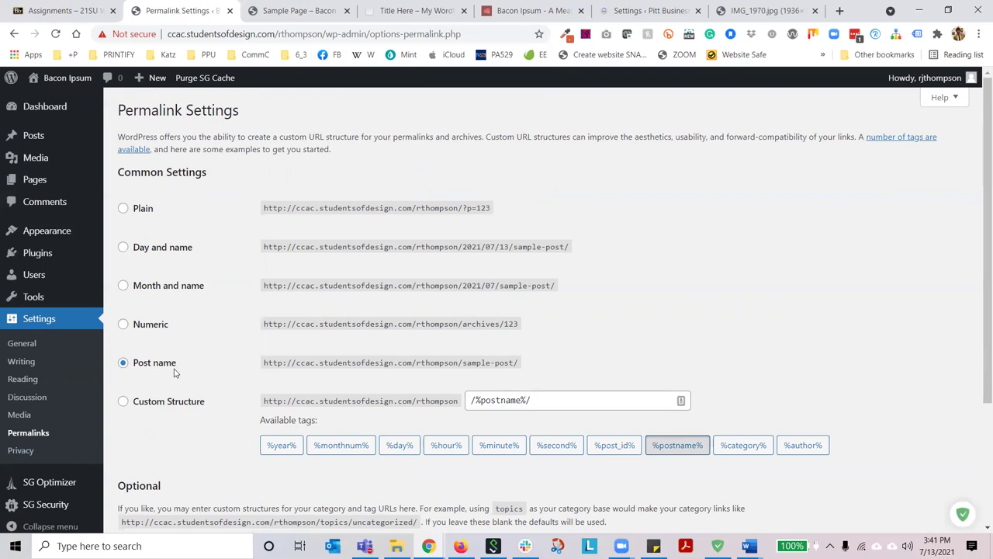
- Confirm the Post name permalink structure, then go to Settings > Privacy
drag(153, 364, 215, 367)
scroll(221, 318, down, 3)
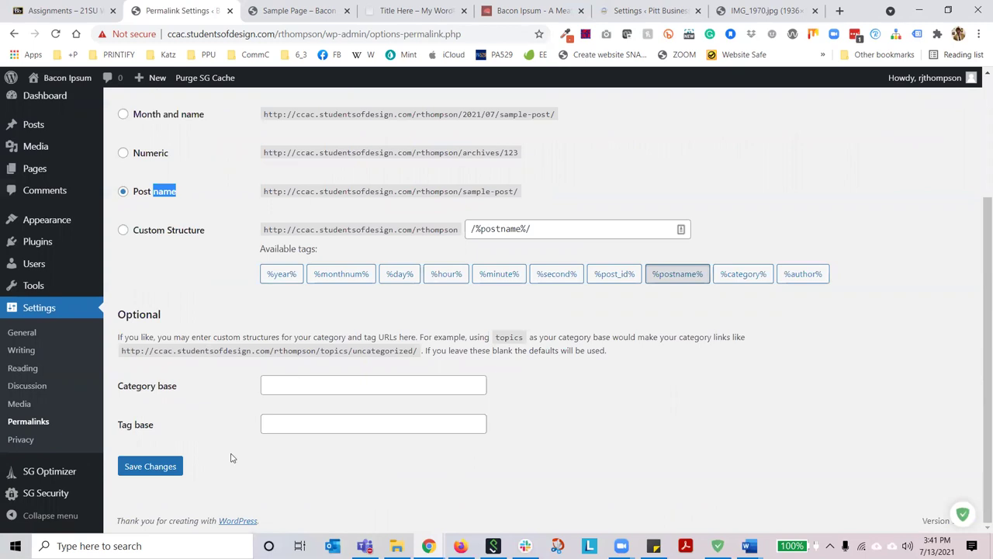
click(39, 439)
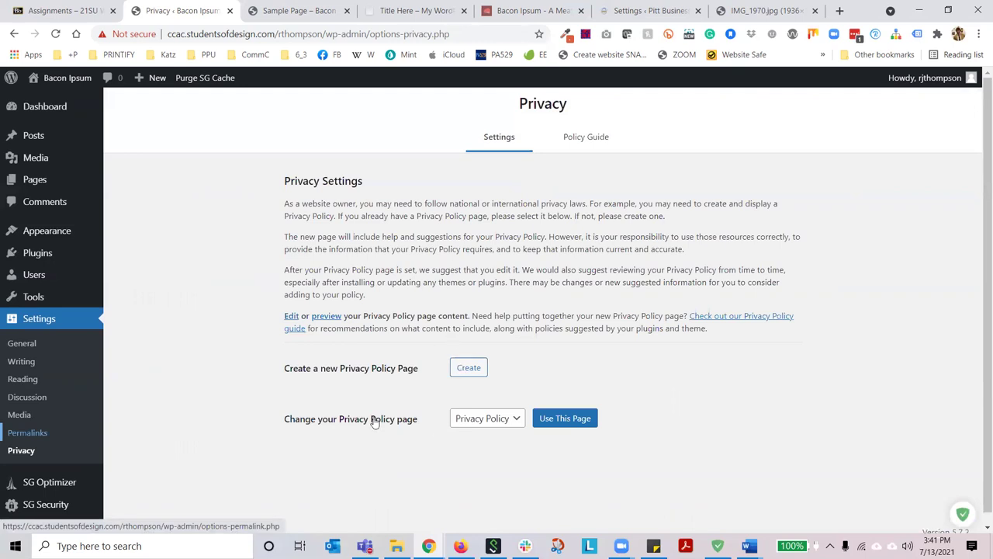
- View the Policy Guide tab, expanding and collapsing the WordPress policy section
click(603, 138)
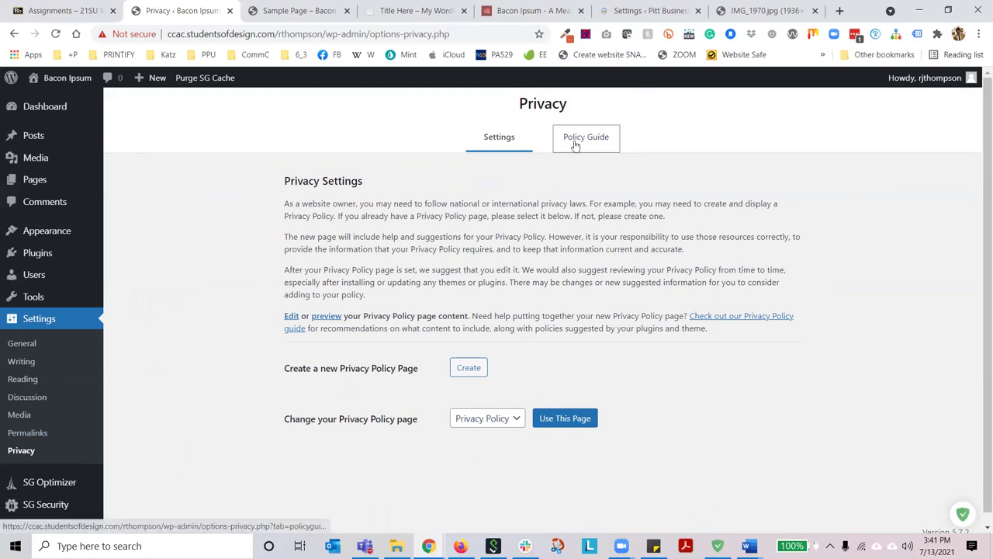
scroll(359, 333, down, 1)
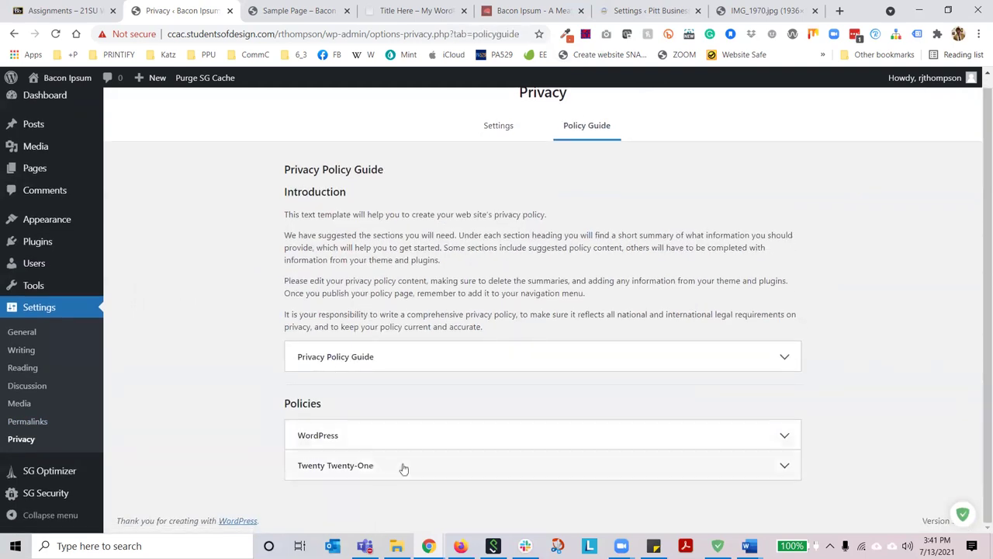
click(709, 437)
click(678, 431)
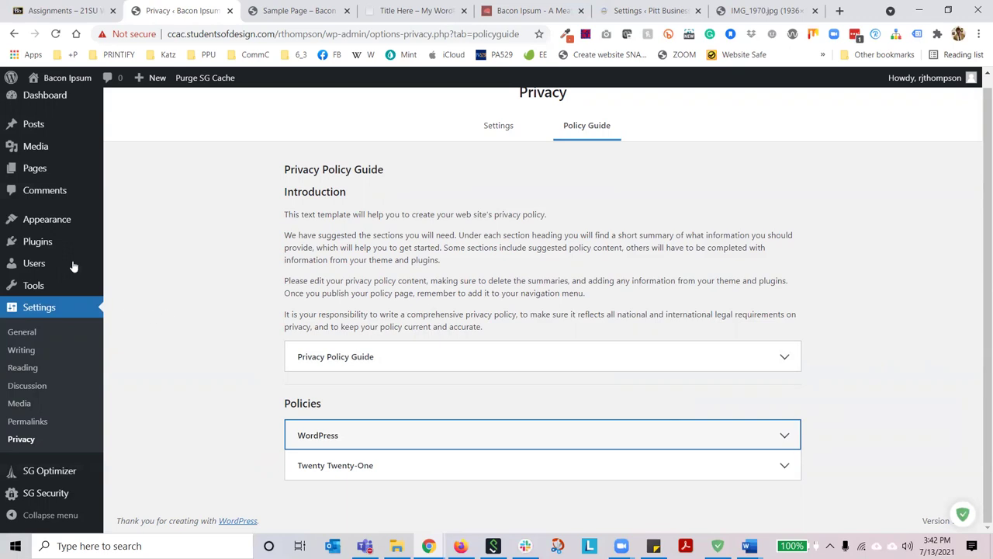
mouse_move(49, 244)
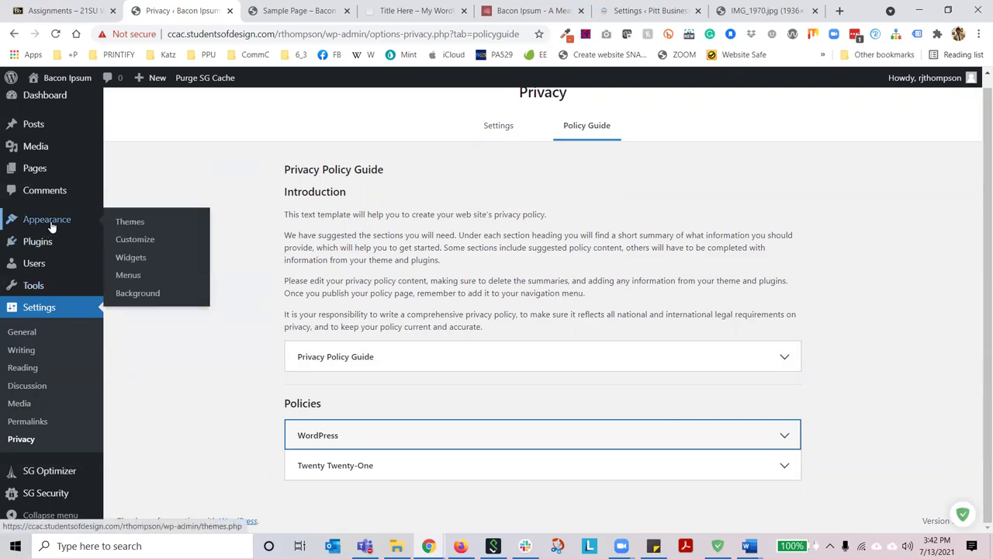
- Delete the Twenty Nineteen and Twenty Twenty themes from Appearance > Themes
click(62, 225)
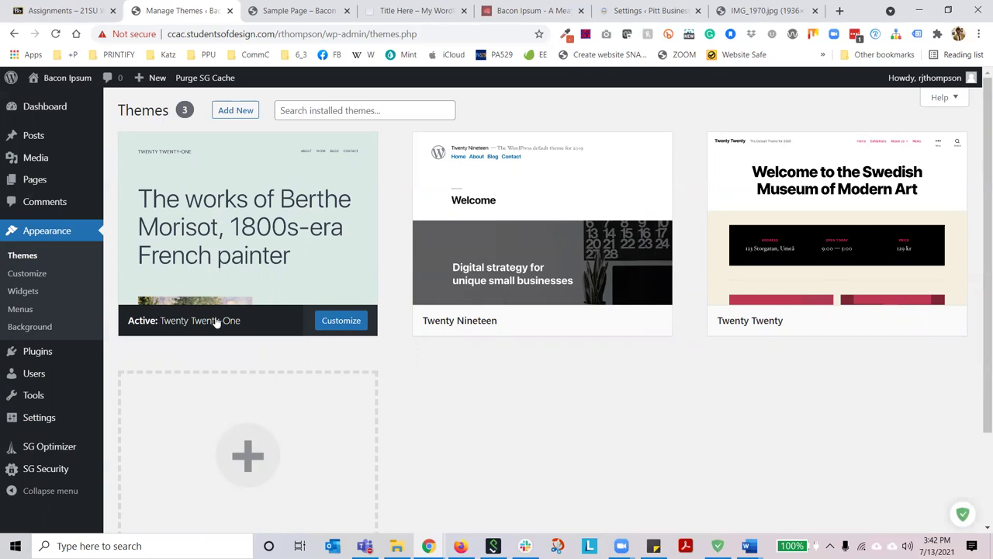
mouse_move(542, 244)
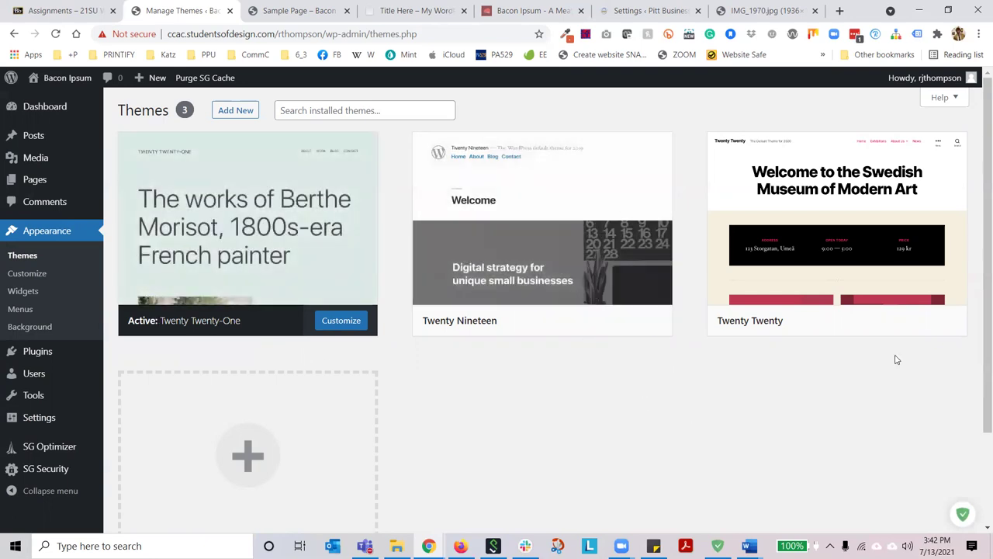
mouse_move(313, 244)
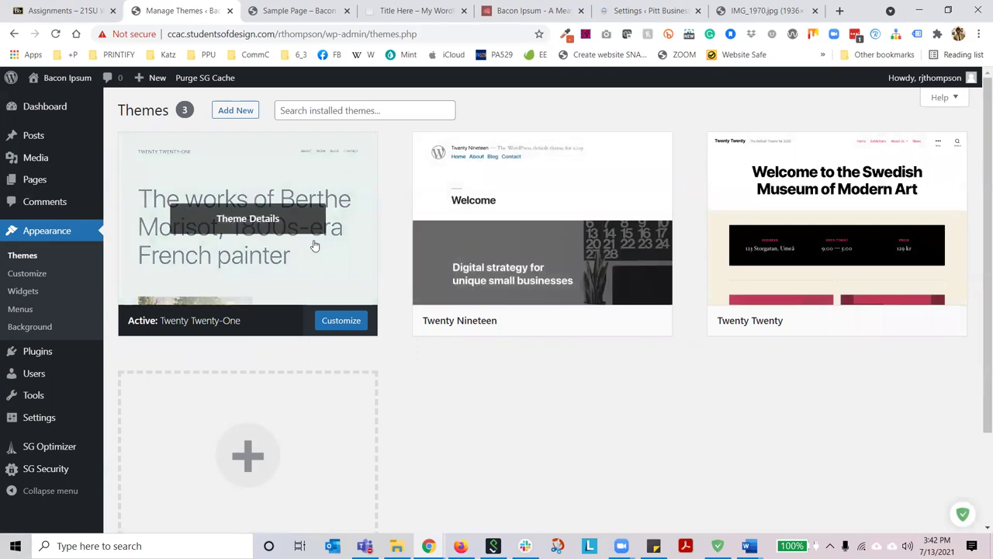
mouse_move(561, 281)
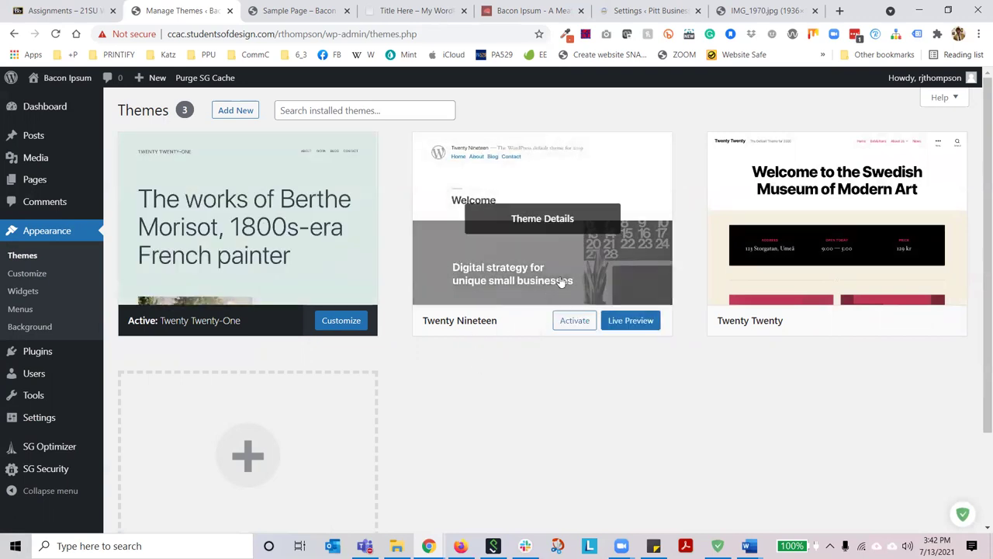
click(518, 299)
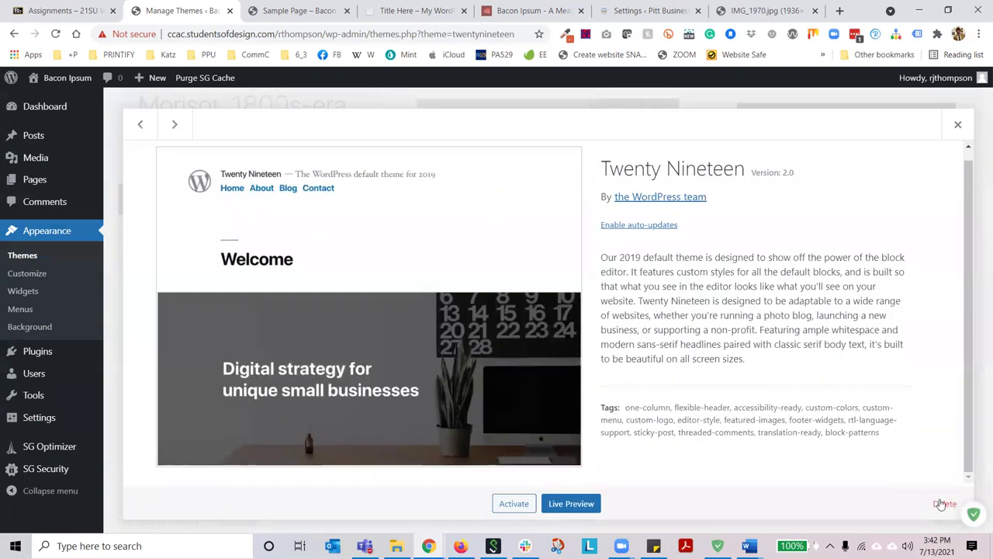
click(557, 128)
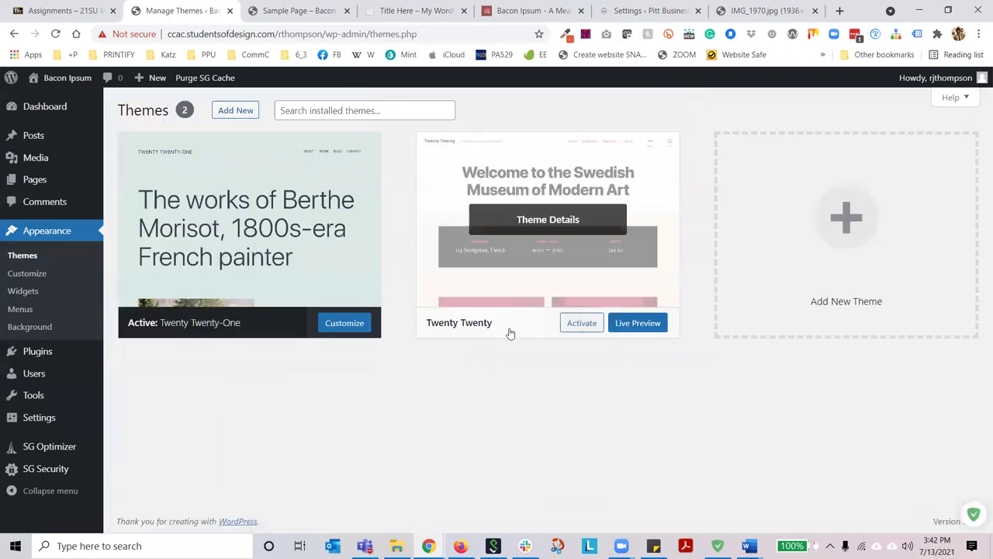
click(511, 336)
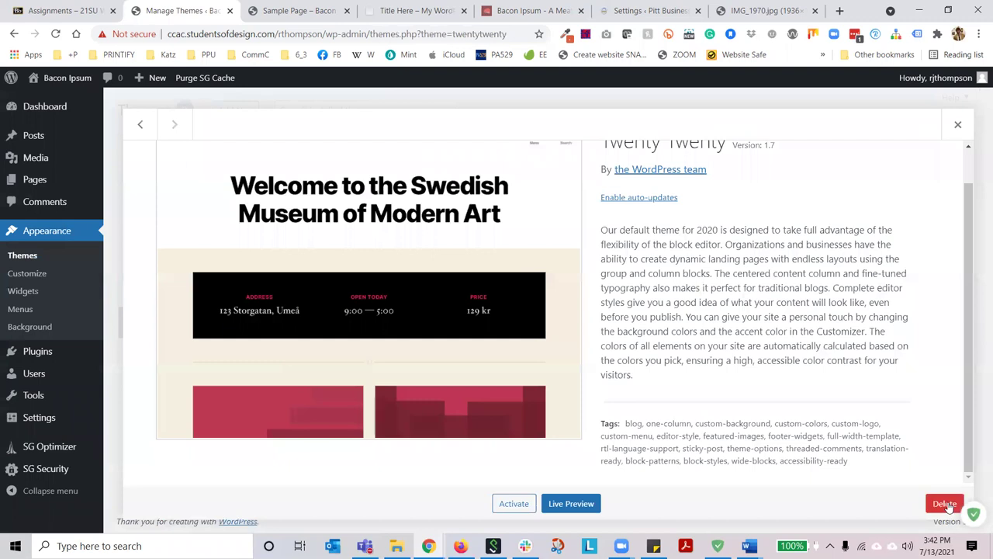
click(944, 502)
click(558, 132)
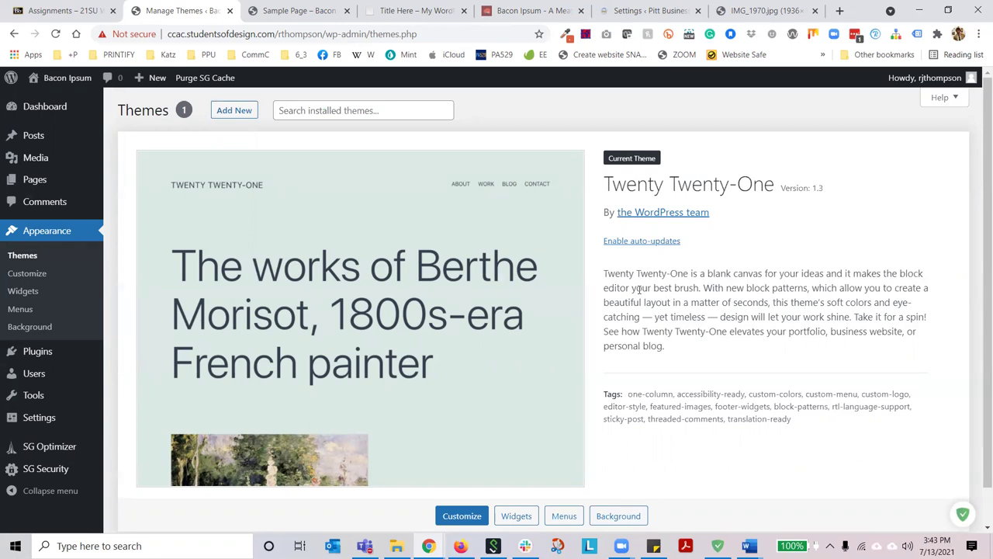
- Under Add New themes, browse the Popular listing
scroll(696, 373, down, 1)
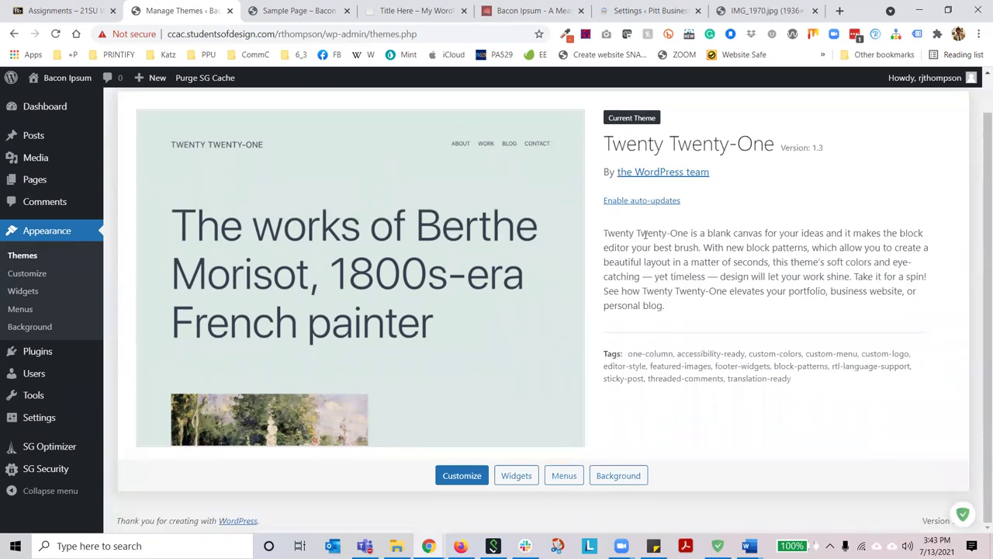
scroll(834, 229, up, 1)
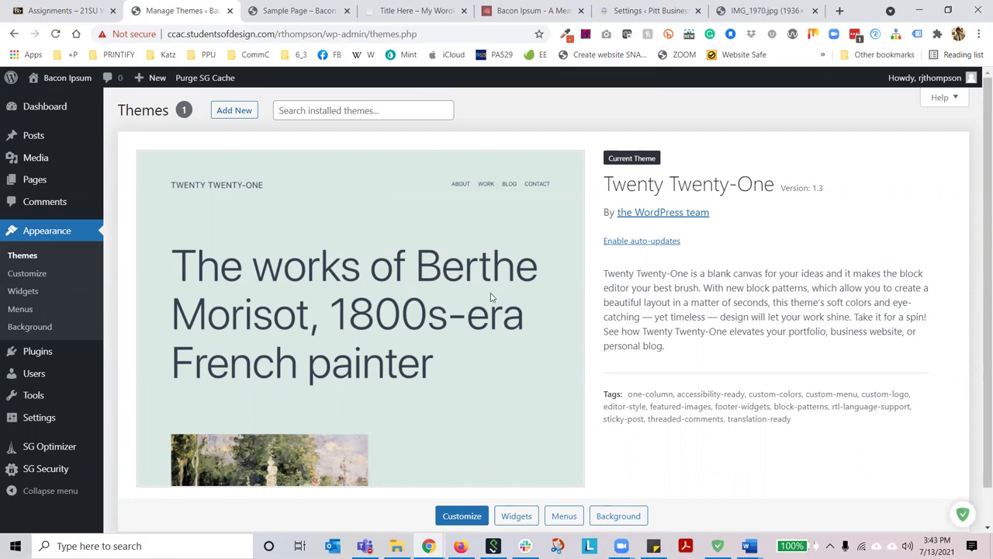
click(225, 114)
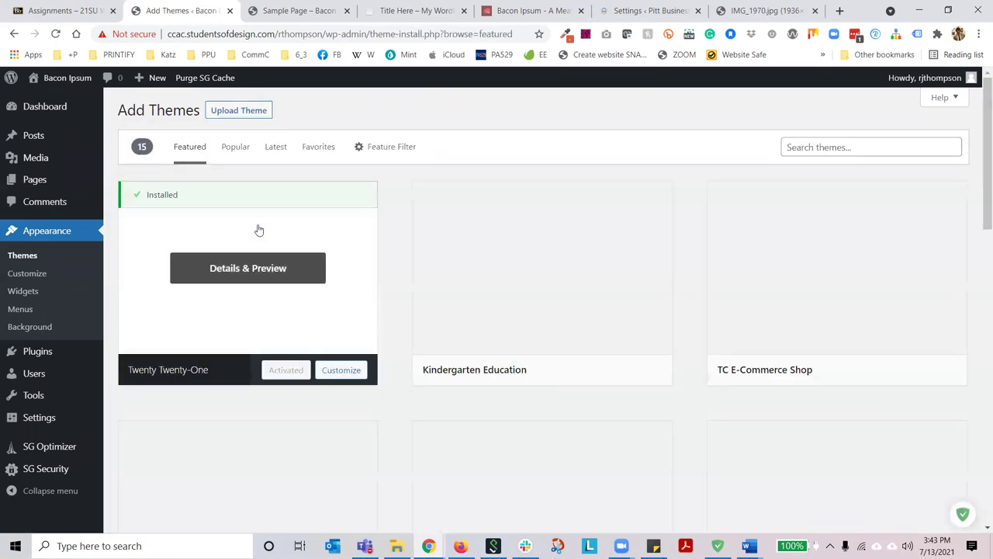
mouse_move(800, 268)
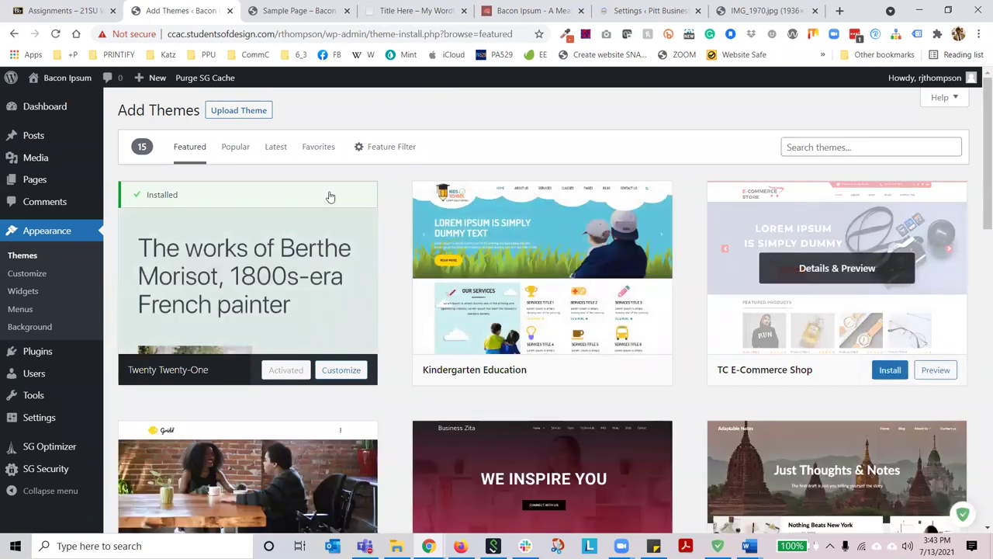
click(247, 151)
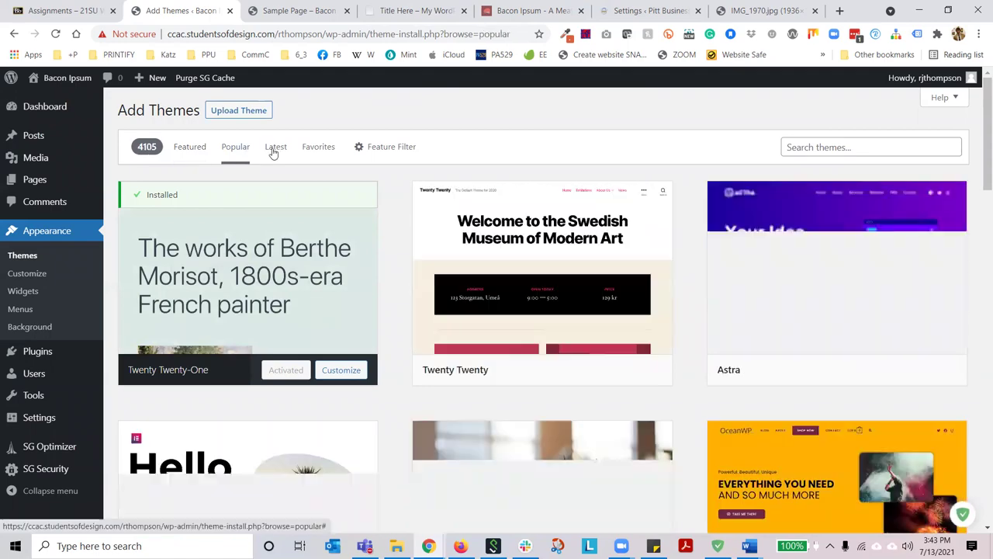
scroll(896, 353, down, 6)
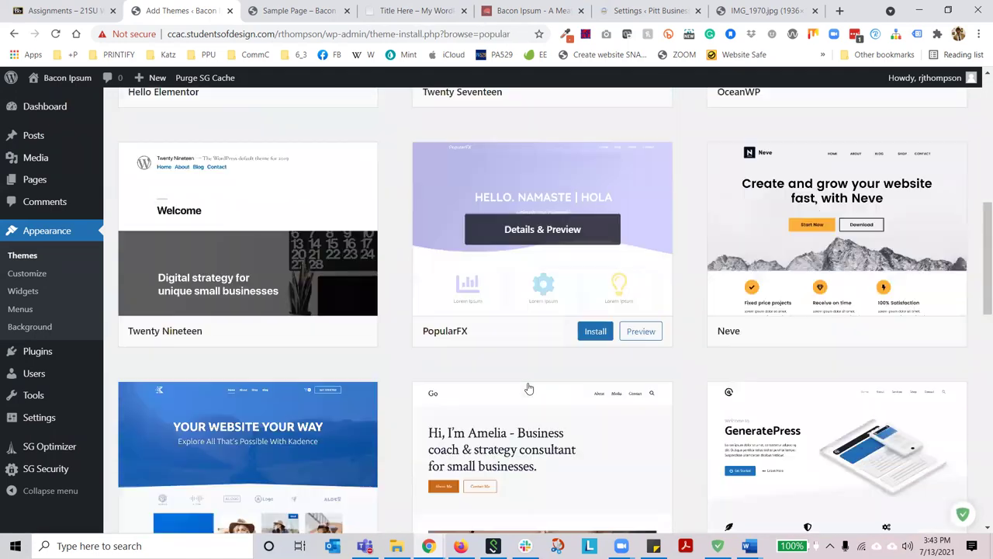
scroll(661, 395, up, 6)
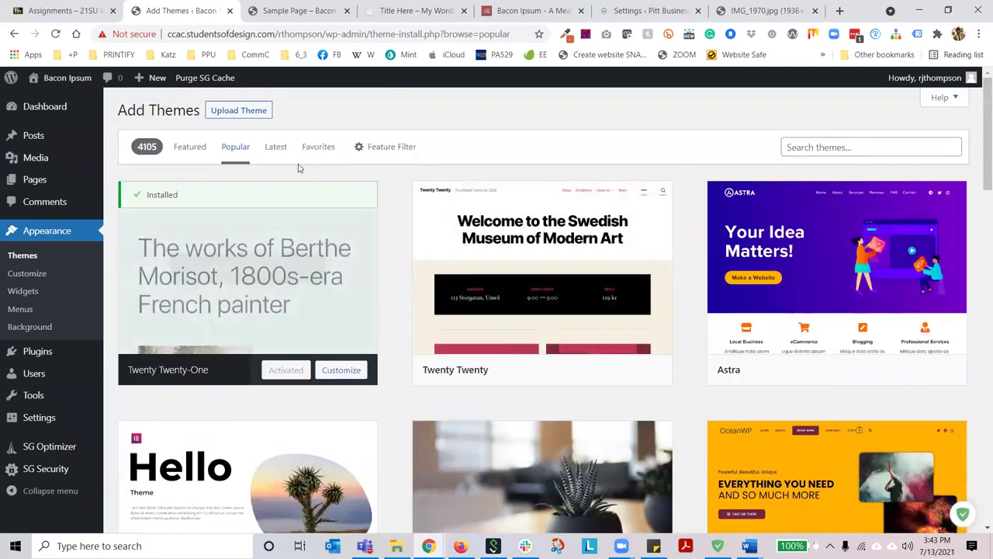
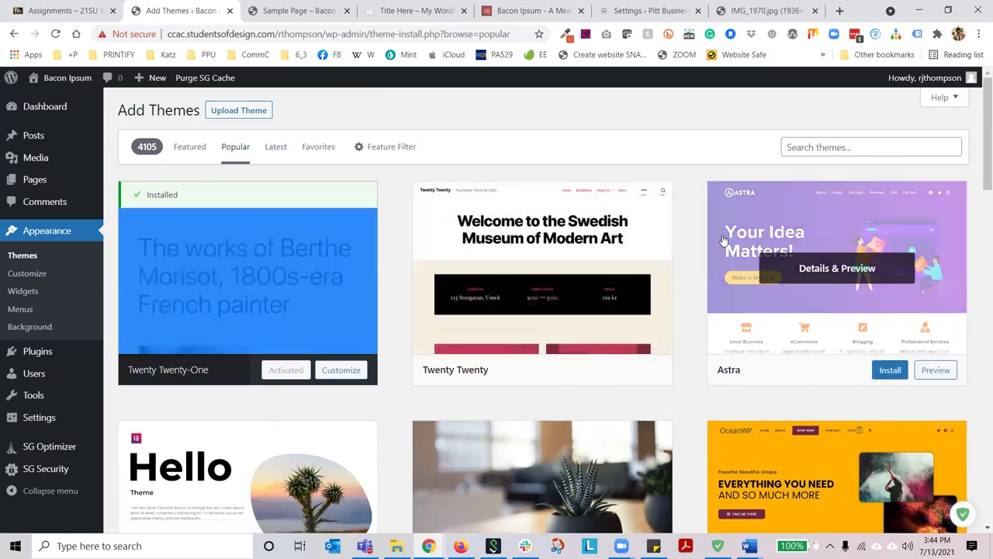
- Preview Hello Elementor's details, then step back through Astra and Twenty Twenty
scroll(278, 387, down, 1)
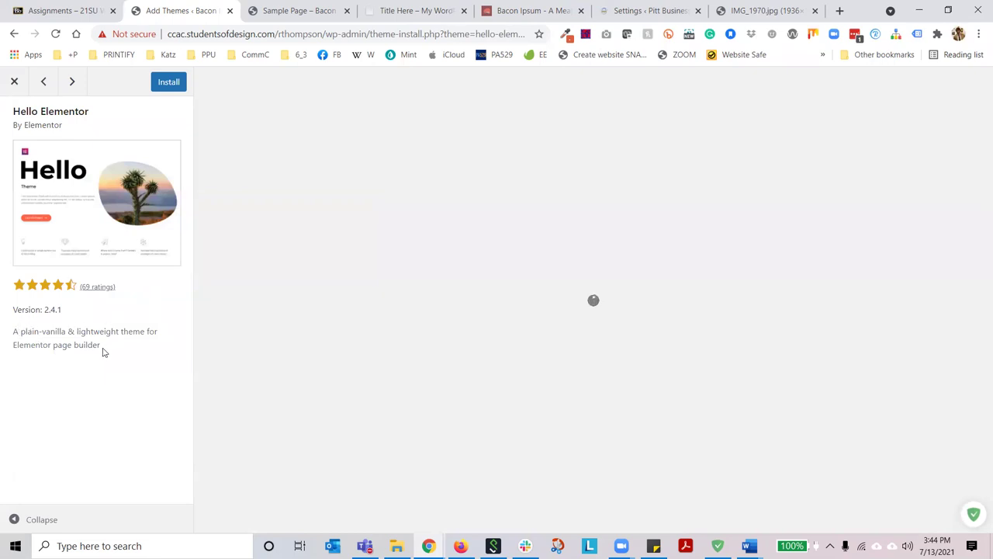
drag(454, 310, 519, 215)
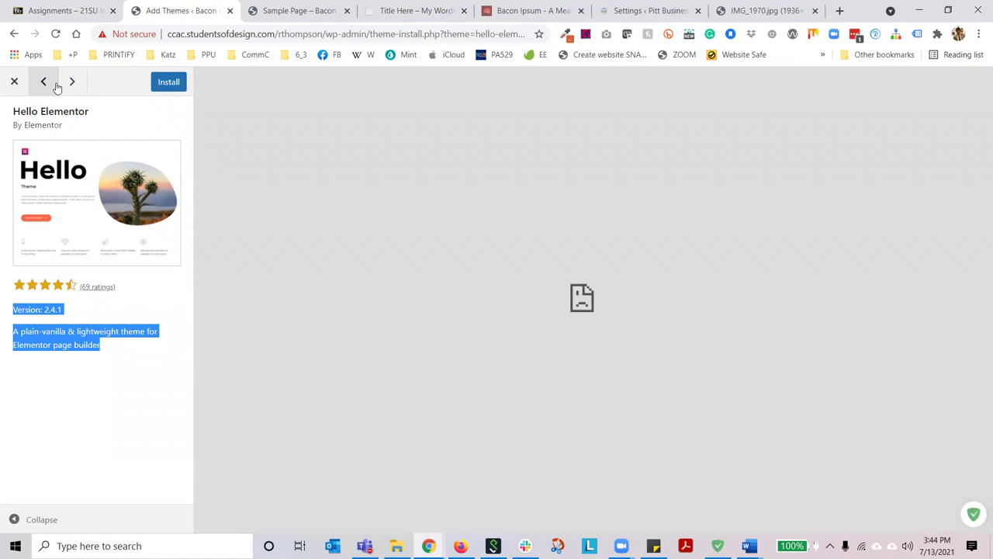
click(57, 88)
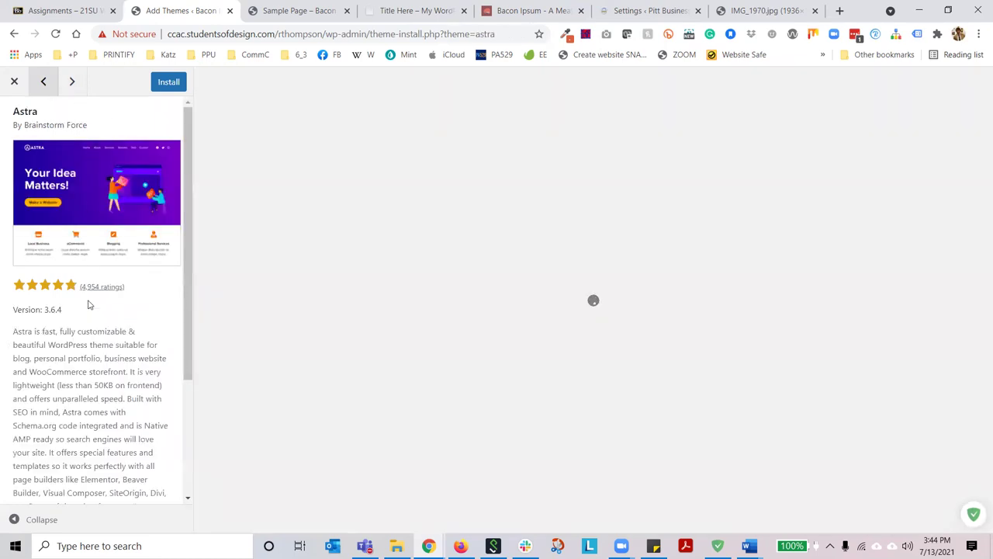
scroll(68, 215, down, 2)
scroll(68, 215, up, 2)
scroll(78, 264, down, 3)
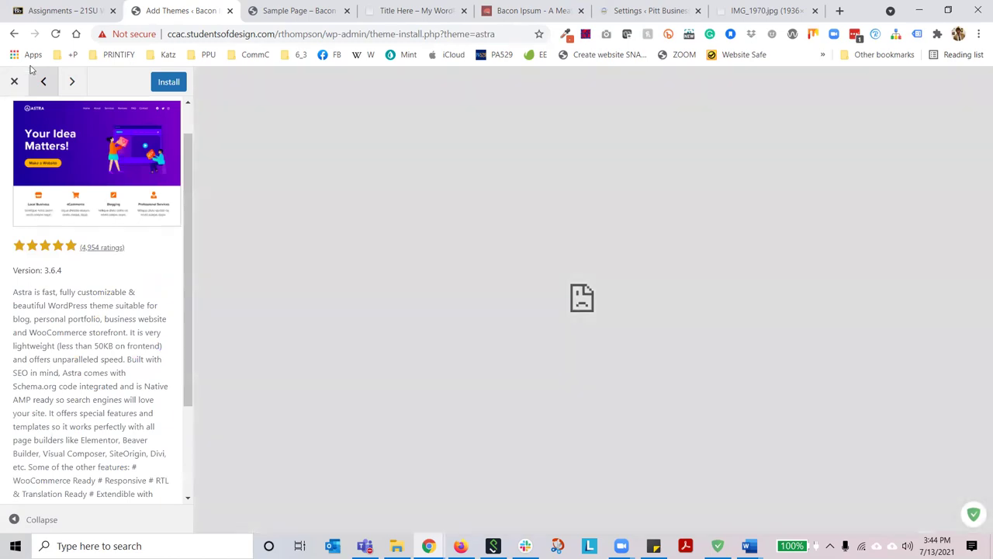
click(44, 82)
- Close the theme preview and go to Appearance > Customize
click(17, 82)
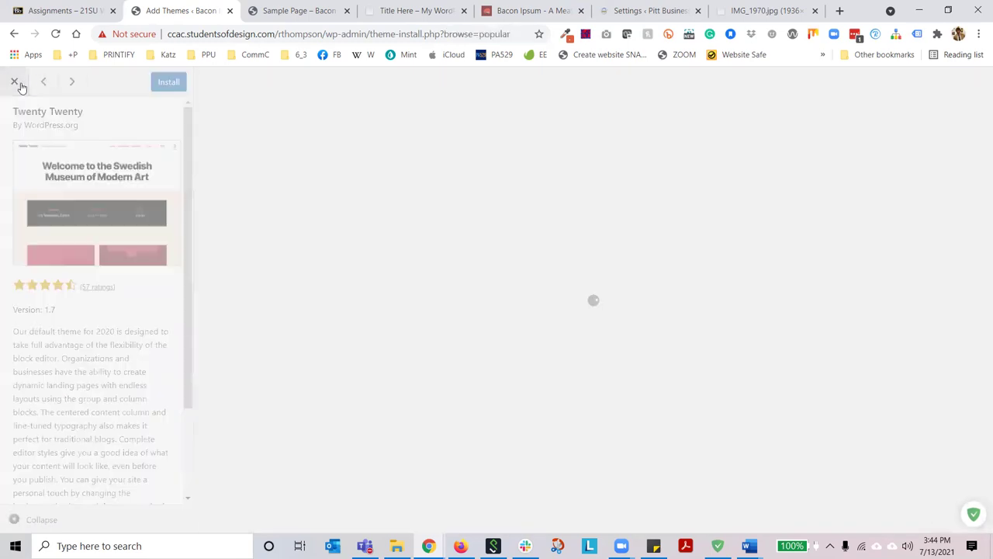
scroll(674, 235, down, 4)
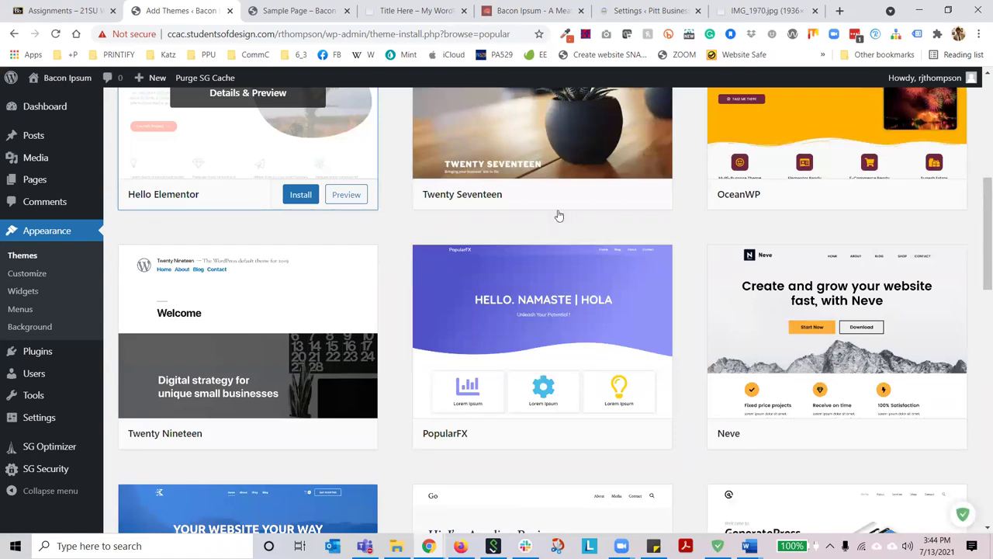
scroll(559, 215, up, 2)
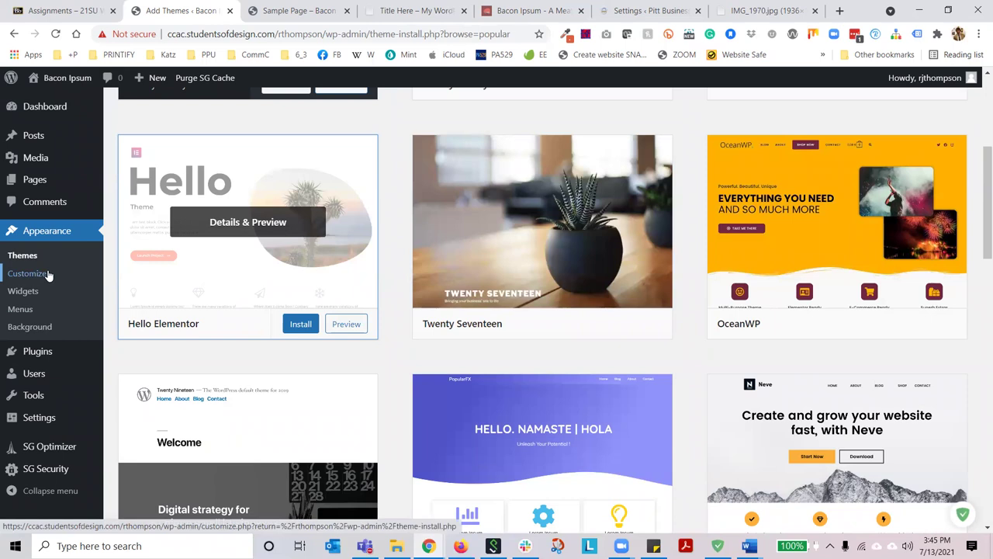
click(48, 275)
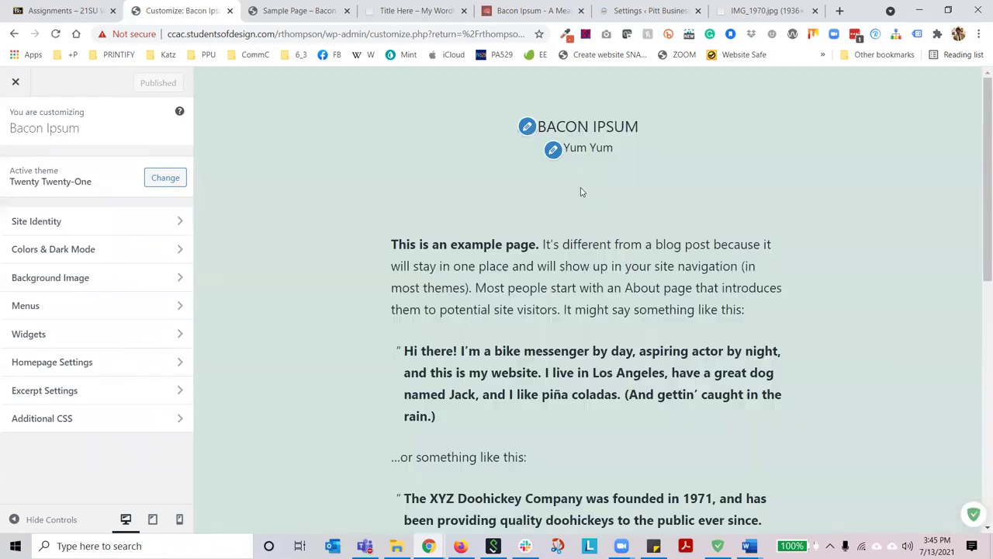
- In Site Identity, pick hqdefault.jpg from the Media Library as the logo
click(526, 126)
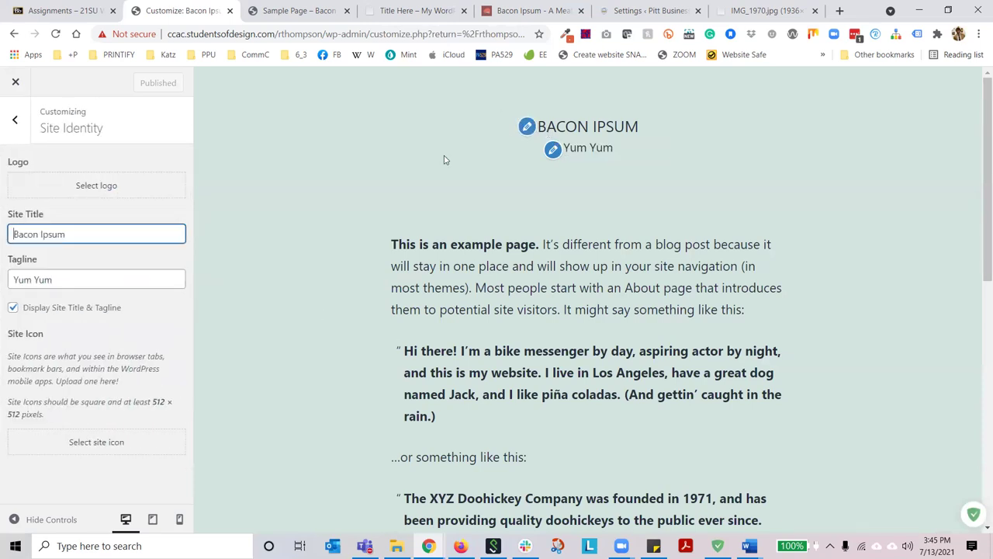
click(554, 154)
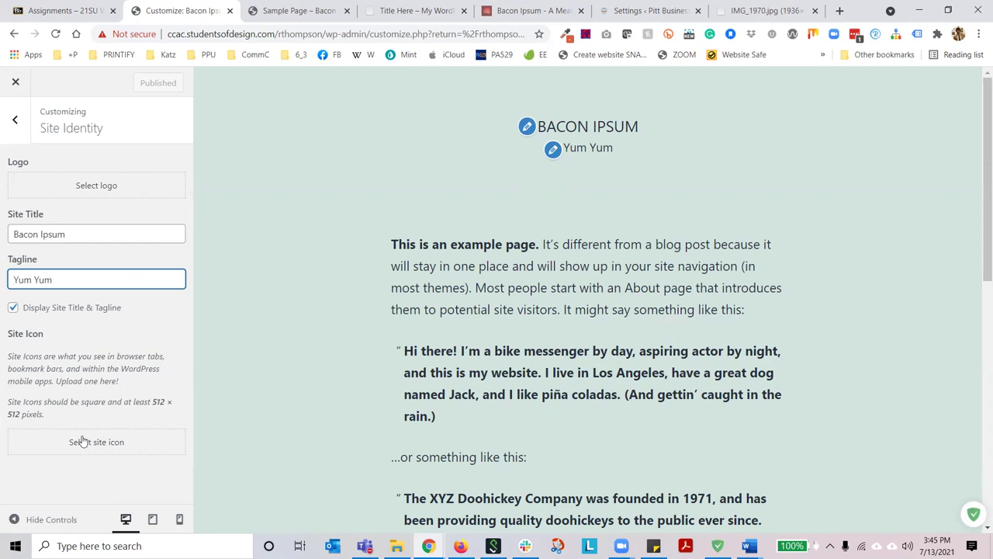
click(111, 194)
click(59, 236)
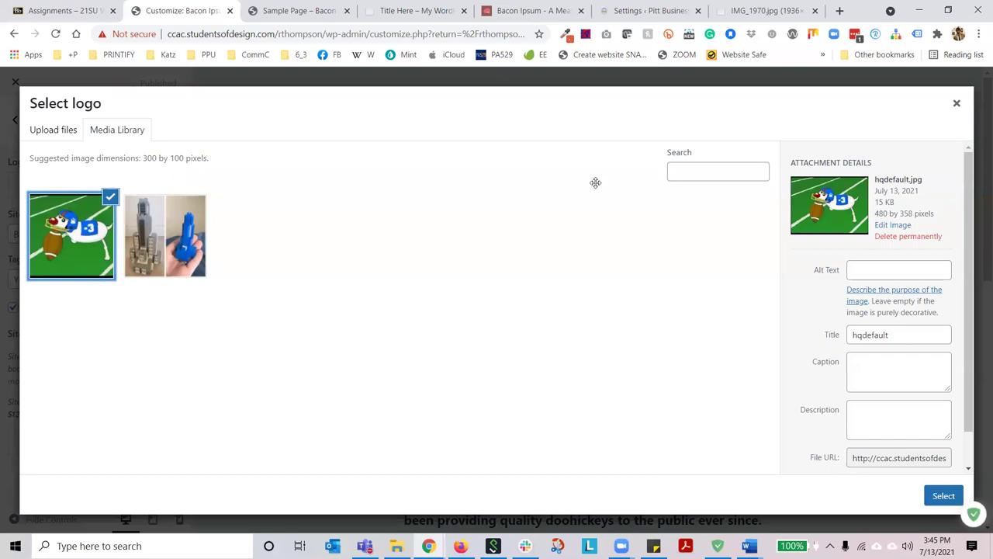
- Select and crop the football dog image as both site logo and site icon
click(935, 496)
click(927, 497)
scroll(66, 406, down, 2)
click(106, 474)
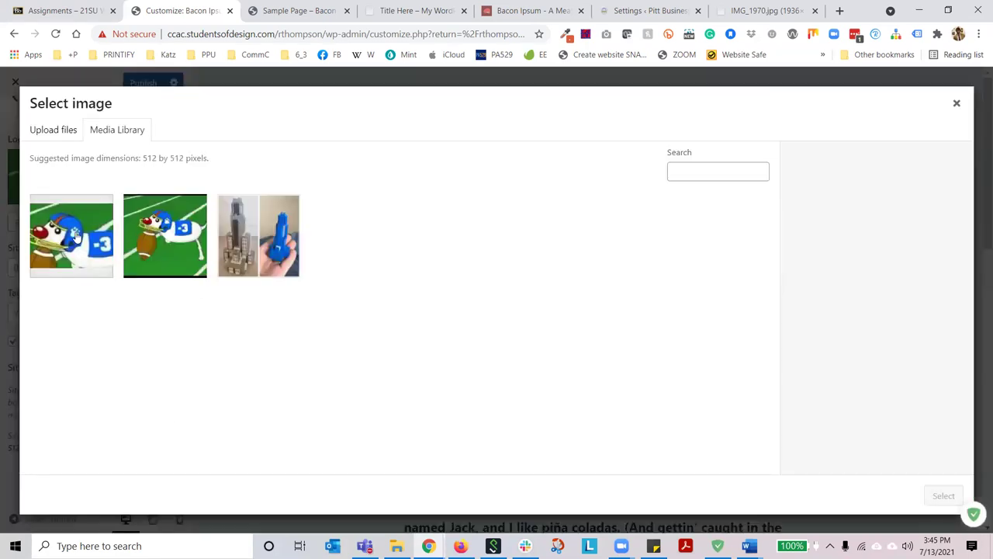
click(165, 235)
click(954, 490)
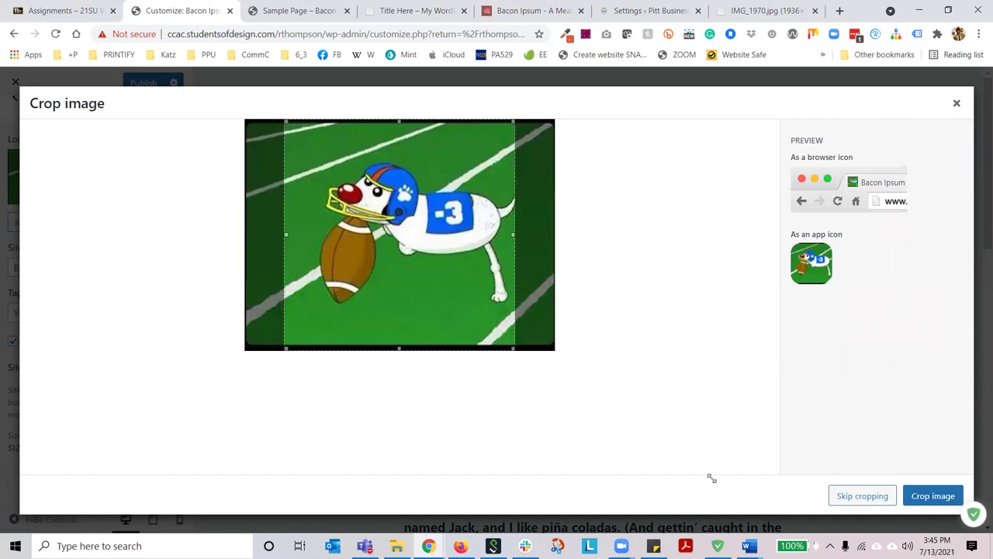
click(941, 505)
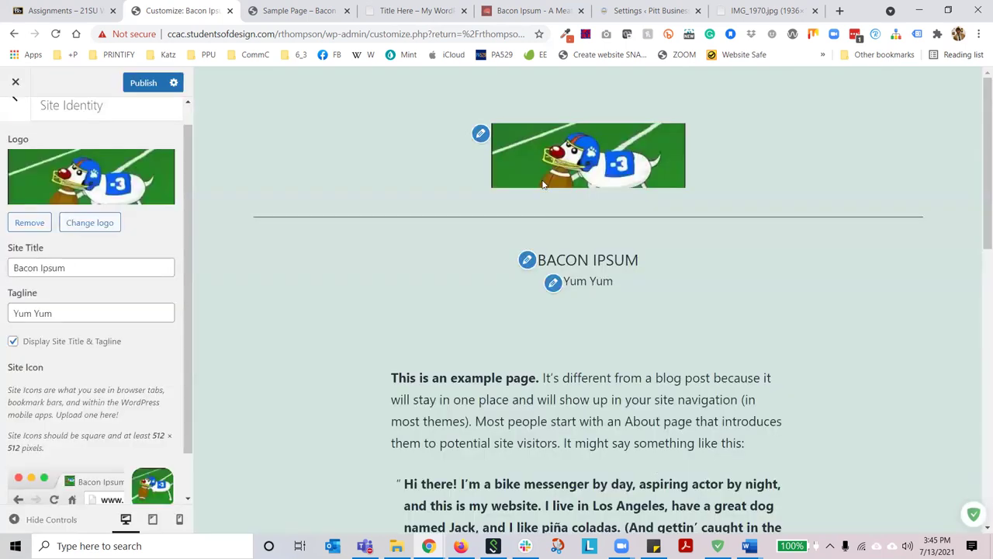
- Publish the changes and reload the Sample Page tab to confirm the new logo
click(142, 90)
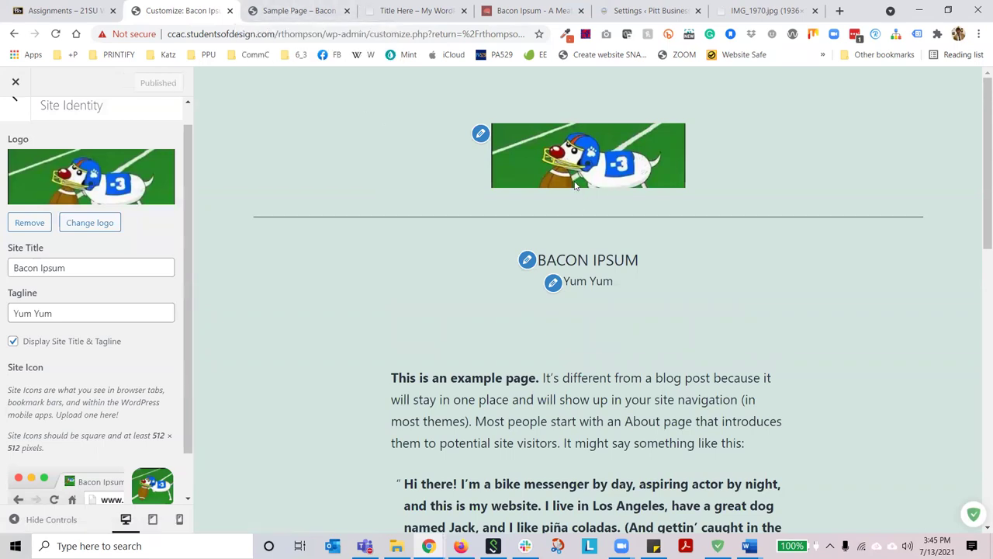
click(287, 10)
click(55, 34)
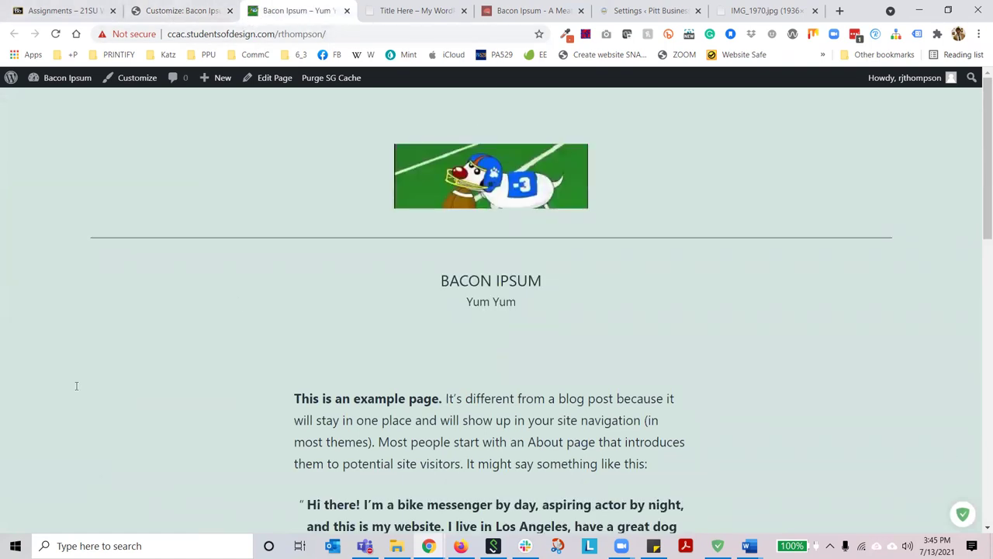
key(ctrl+shift+Tab)
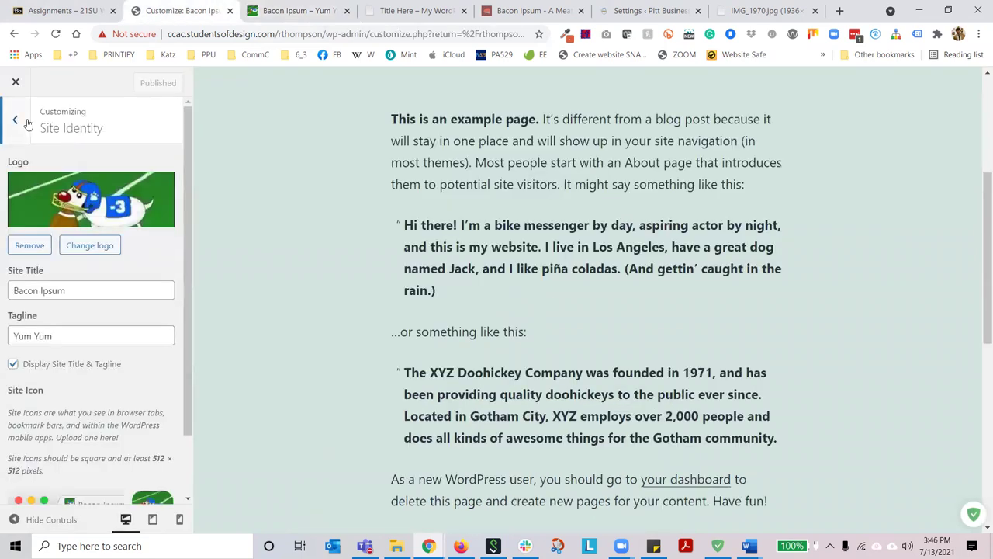
click(15, 116)
- Leave Dark Mode support off and publish the purple background colour
click(48, 247)
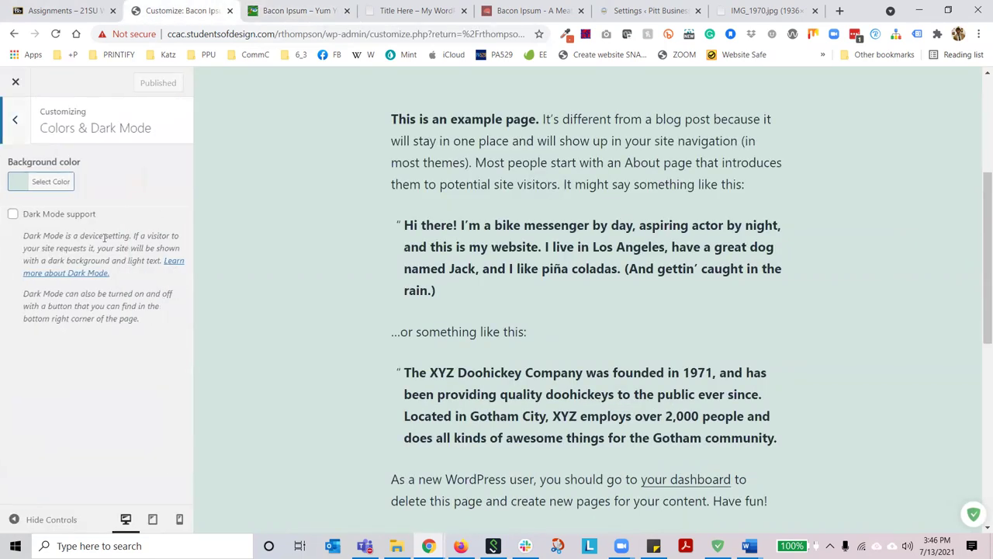
click(15, 214)
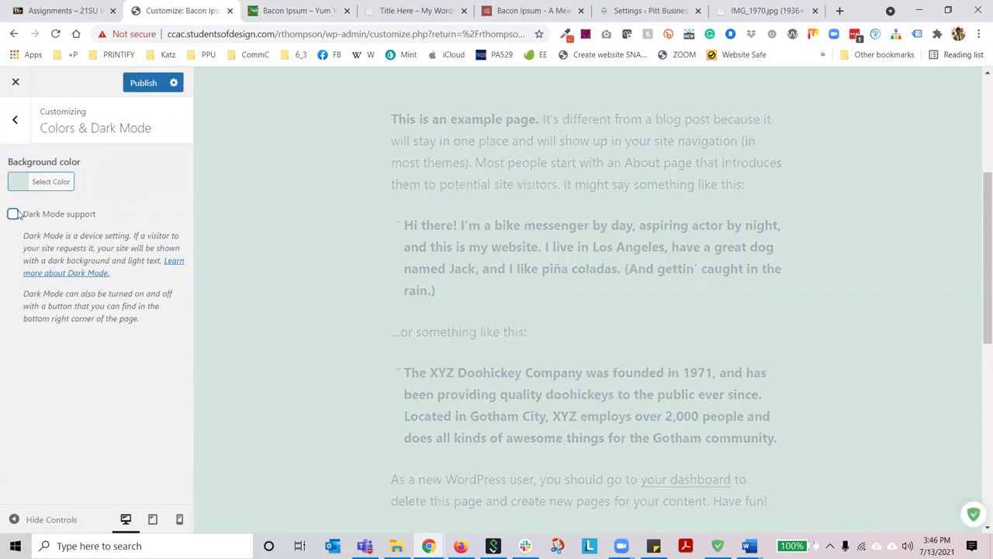
click(21, 214)
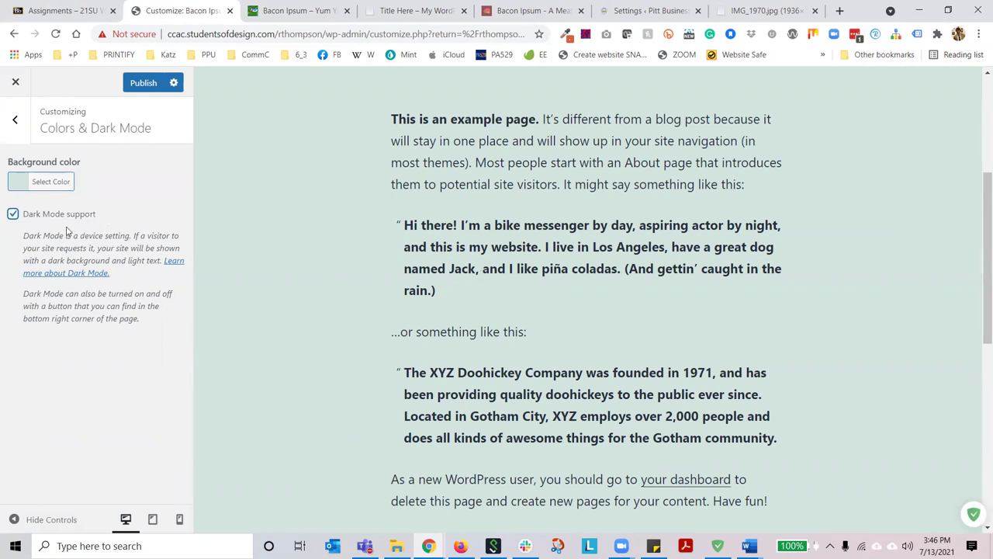
click(12, 214)
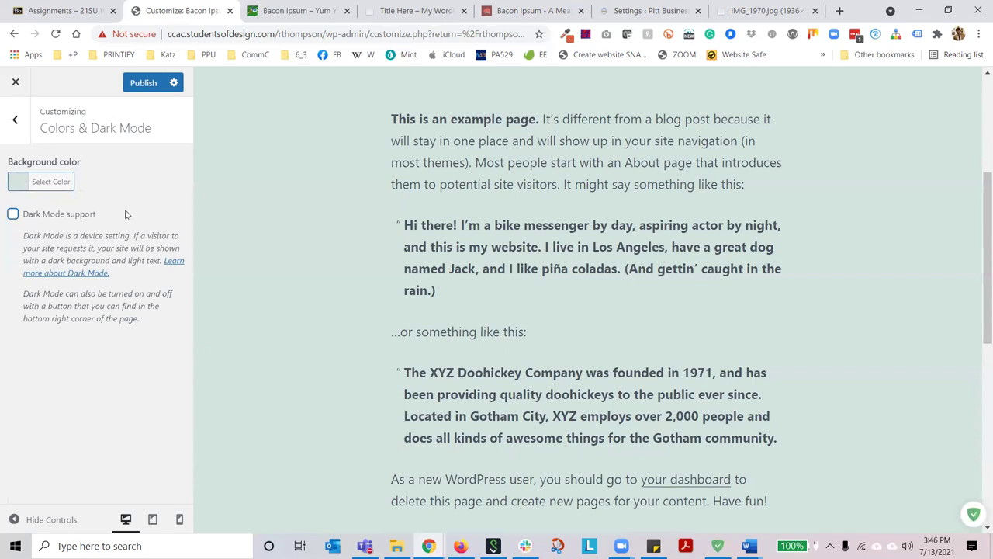
click(149, 83)
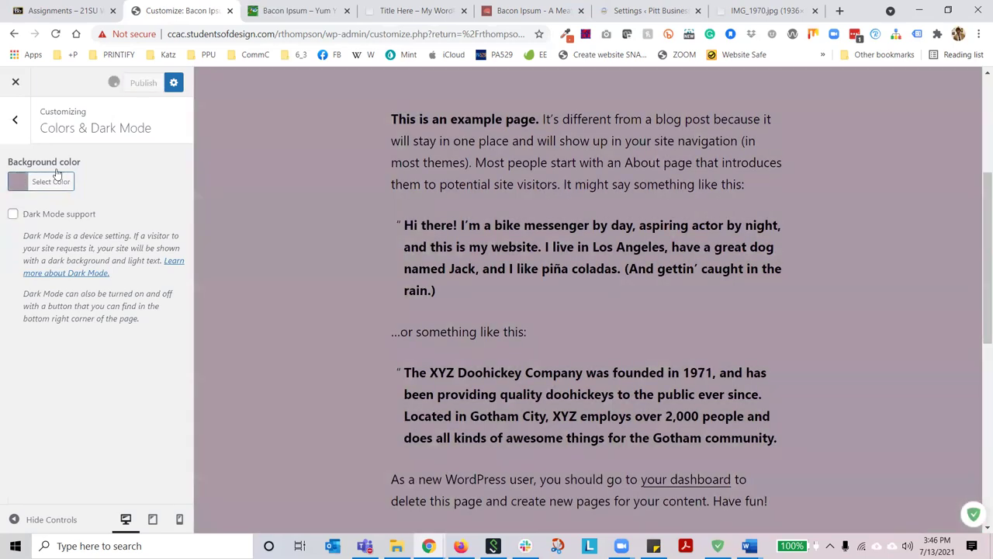
click(21, 124)
- Glance at the Background Image settings, then move on to the Menus section
click(104, 278)
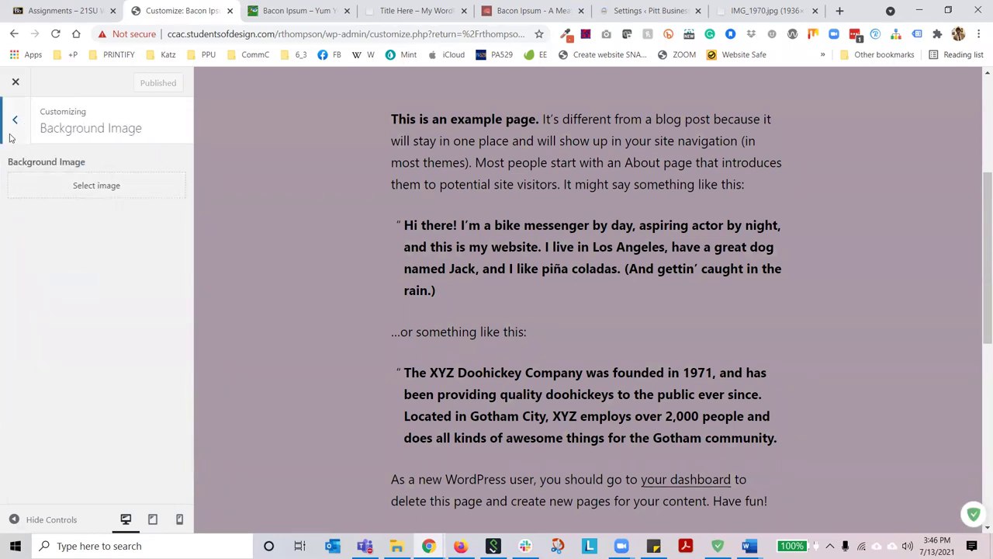
key(Escape)
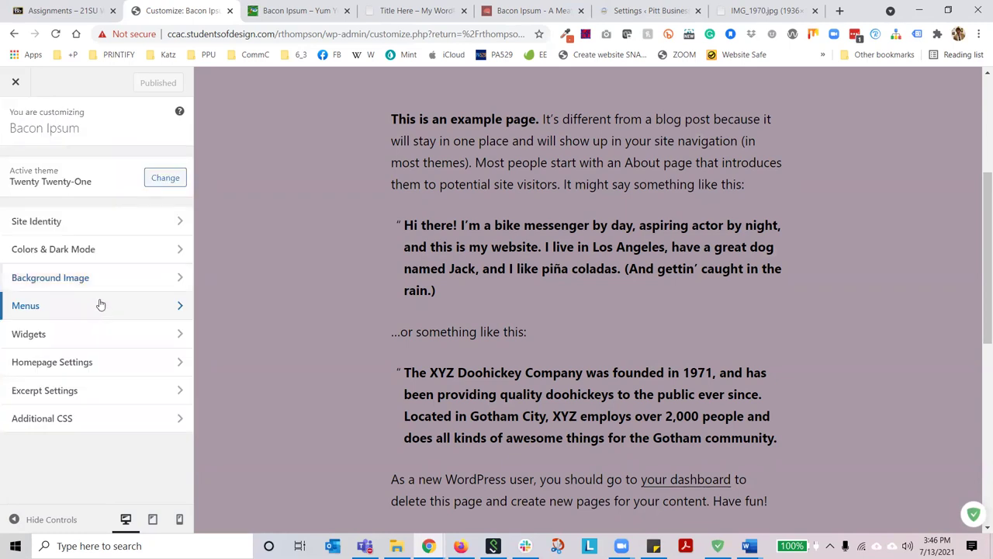
click(101, 305)
- Create a new menu named 'menu' containing Sample Page
click(136, 277)
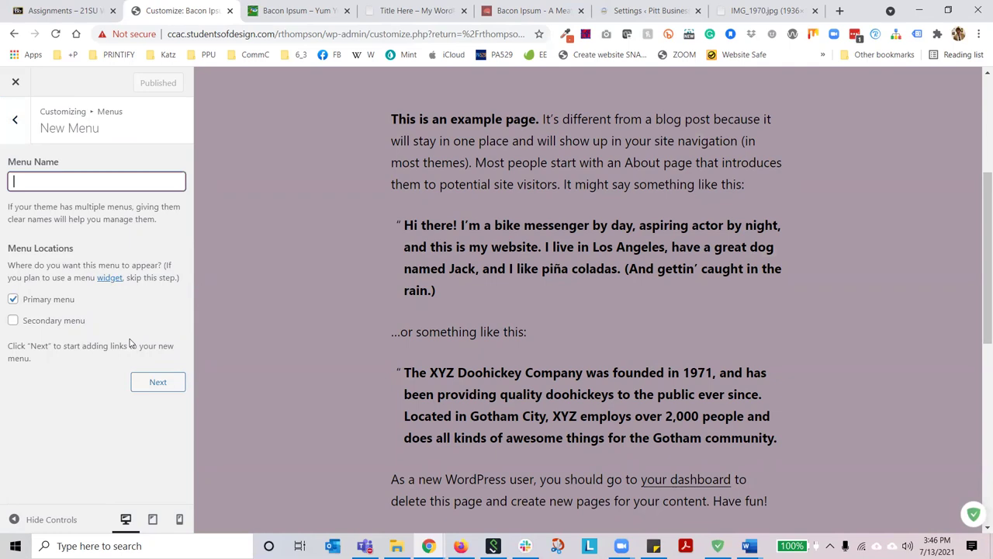
text(nu)
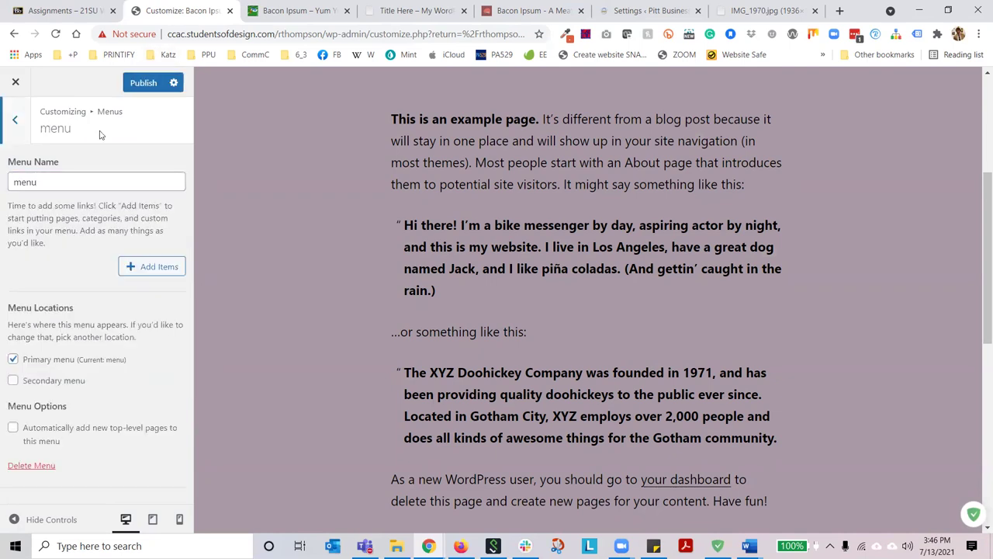
click(150, 266)
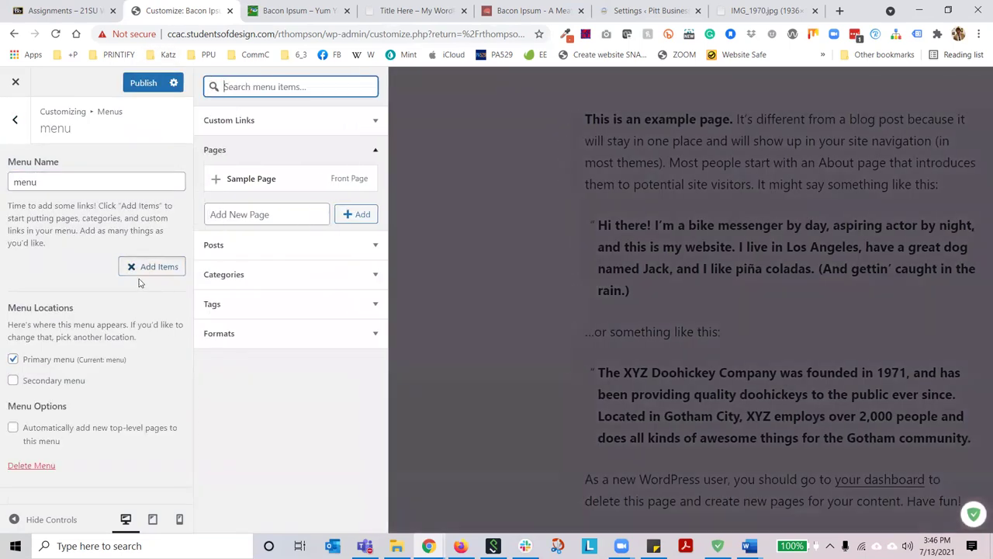
click(266, 179)
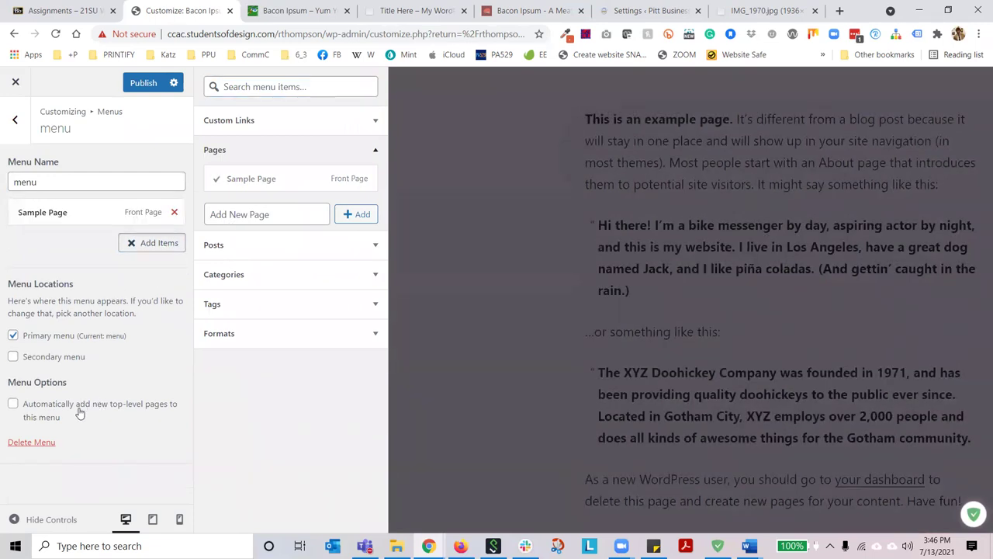
- Publish the menu and return to the main Customizer sections
click(151, 82)
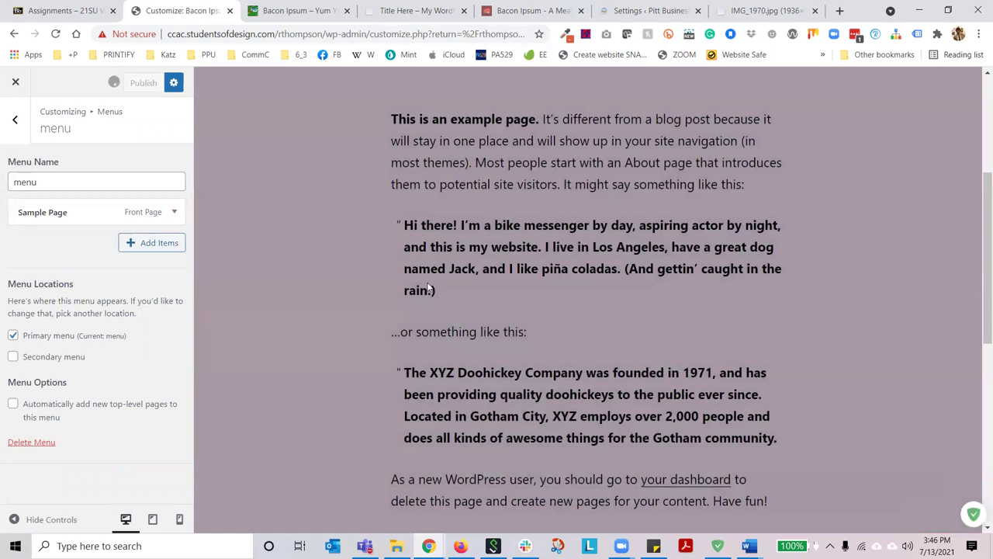
scroll(429, 288, up, 3)
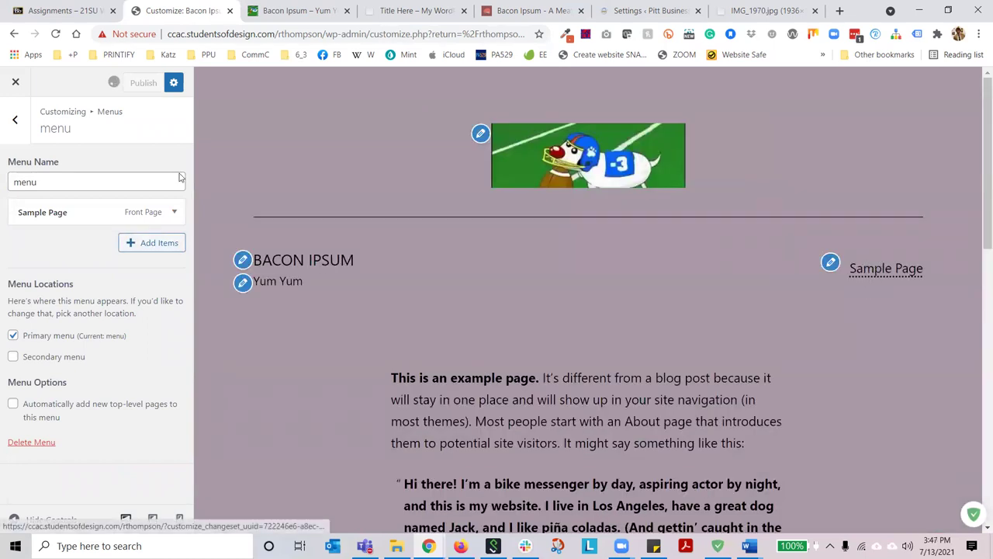
click(14, 124)
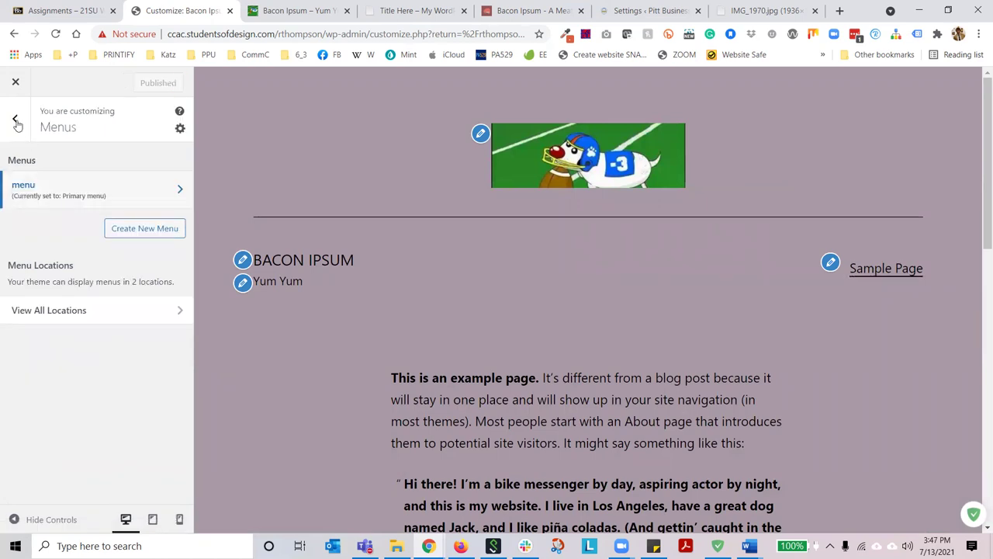
click(17, 120)
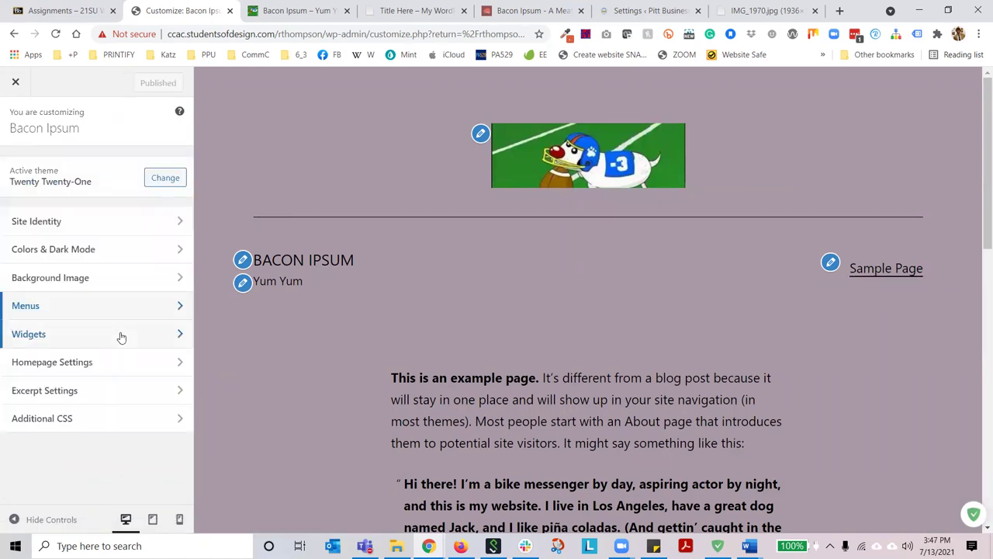
click(120, 335)
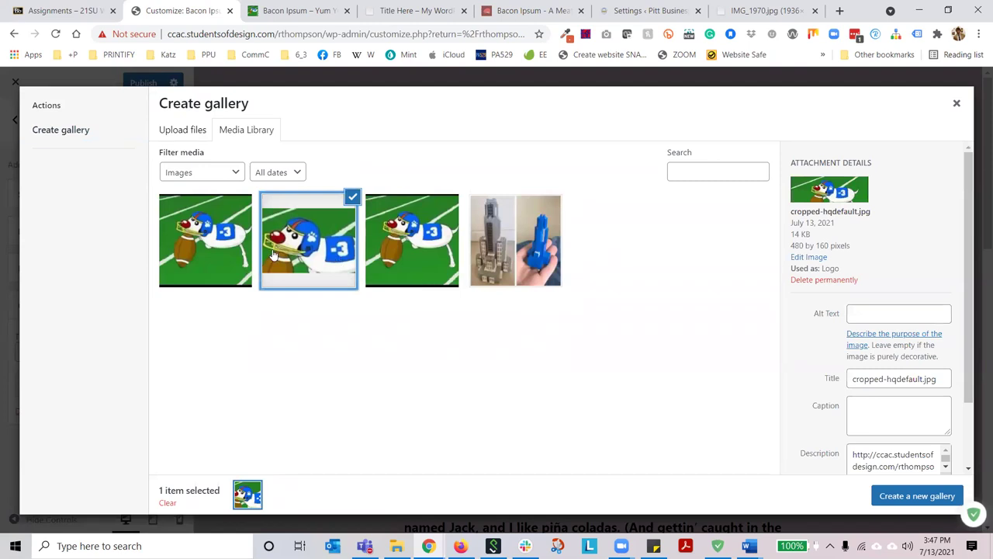
- Build a gallery of the three dog images and insert it into the Footer widgets
click(204, 261)
click(384, 234)
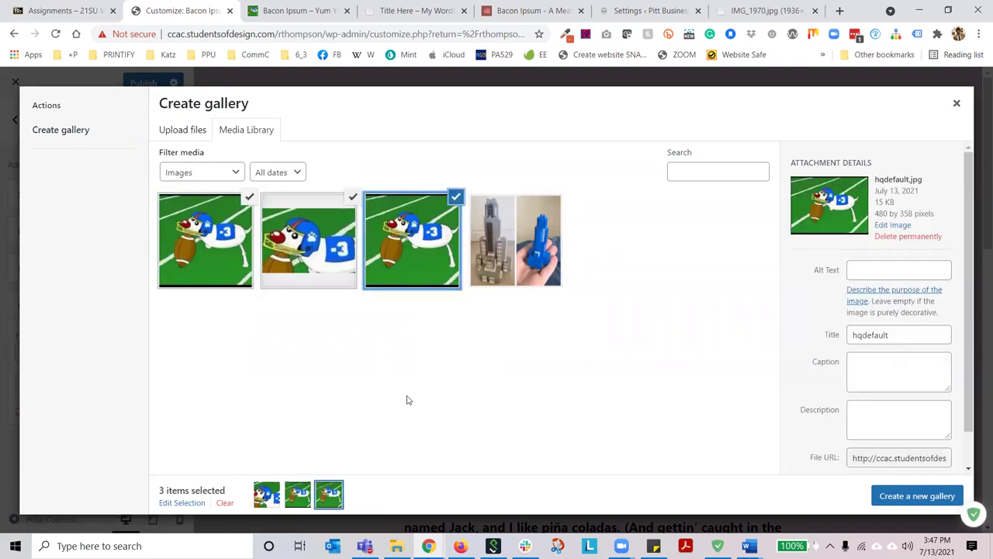
click(893, 496)
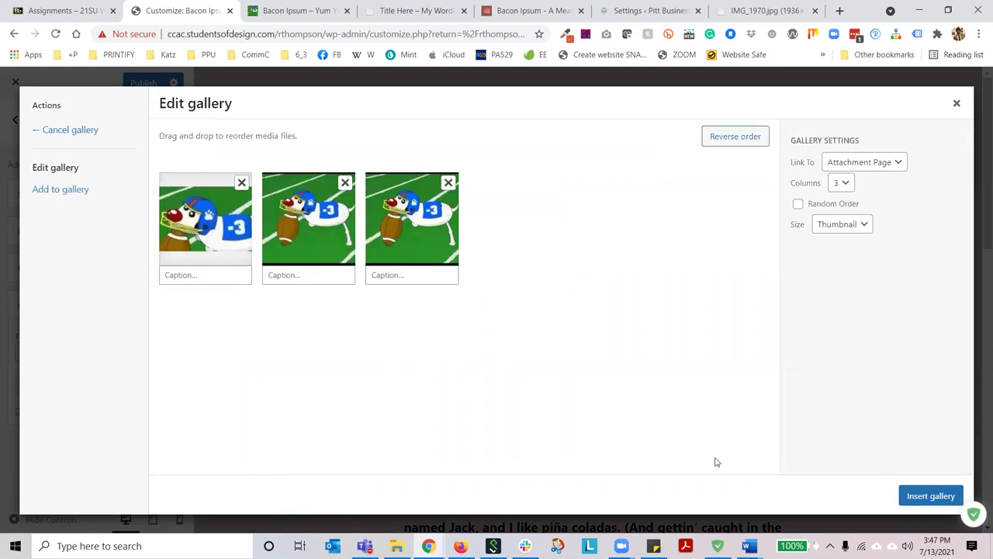
click(904, 496)
scroll(327, 388, down, 12)
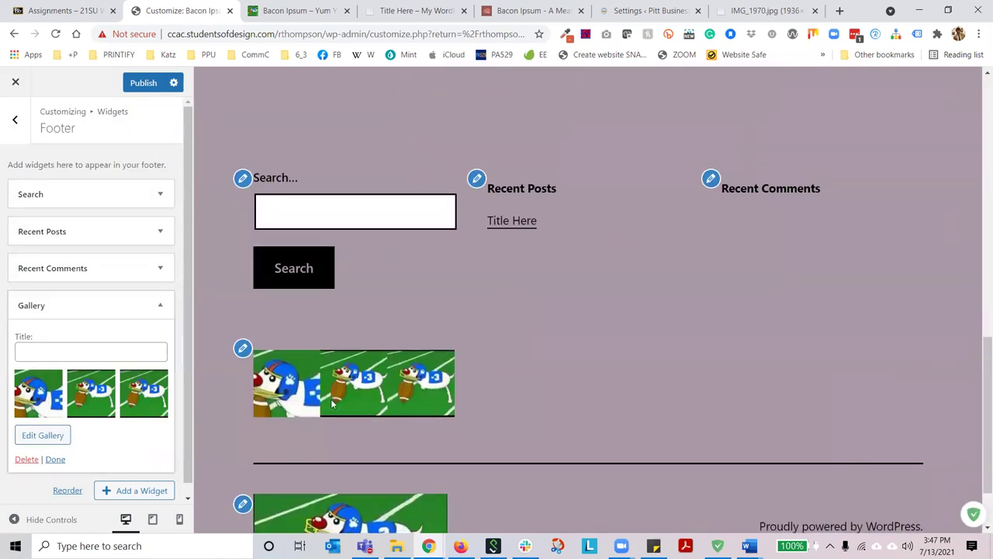
scroll(246, 420, down, 2)
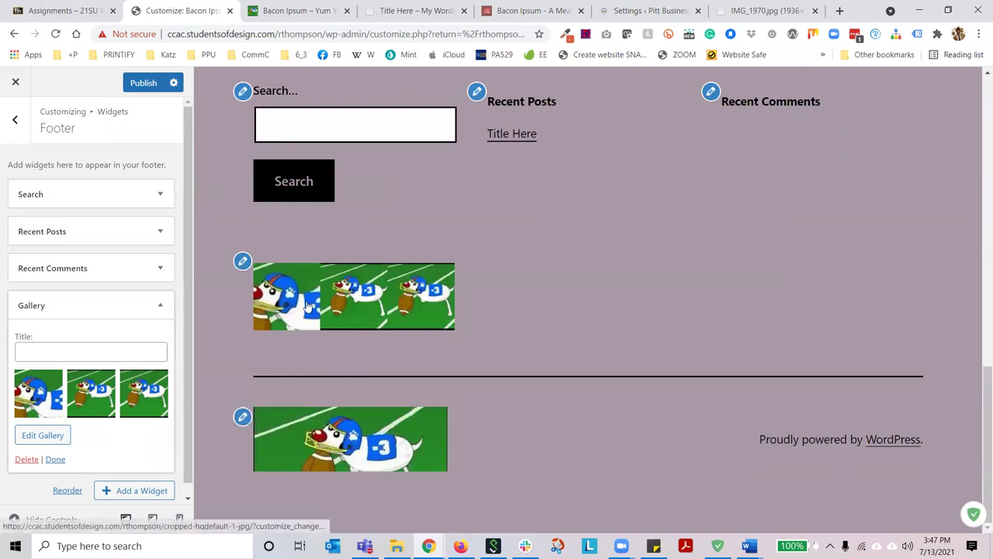
- Check the site logo settings, then reopen the footer Gallery widget's settings
click(243, 261)
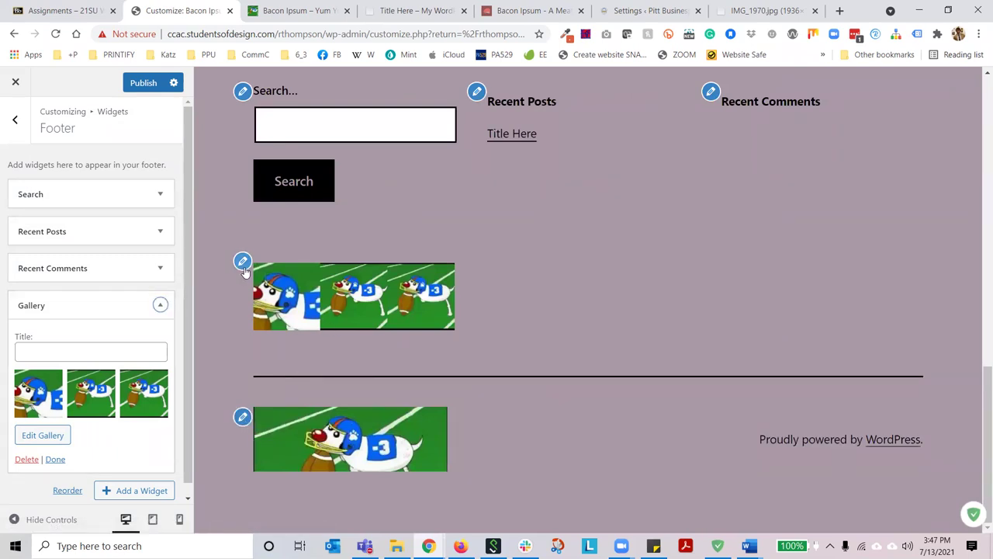
click(243, 418)
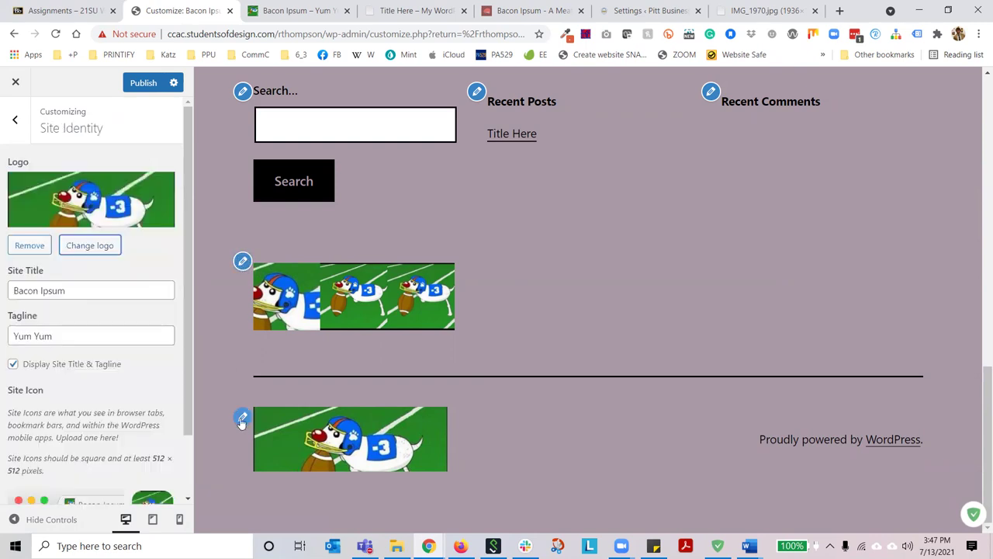
click(15, 119)
click(242, 259)
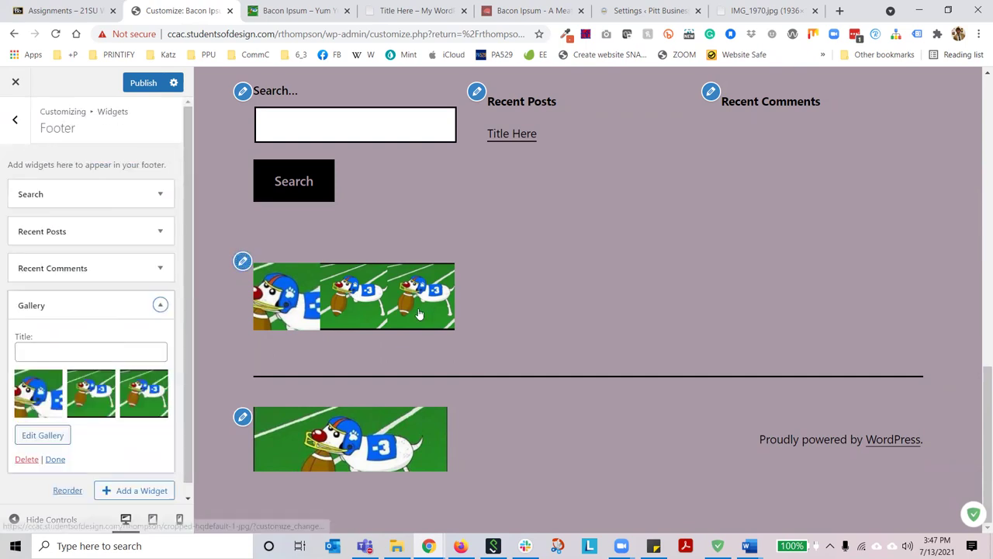
- Title the footer gallery 'Lil' Brudder' and publish
click(88, 356)
text(Li)
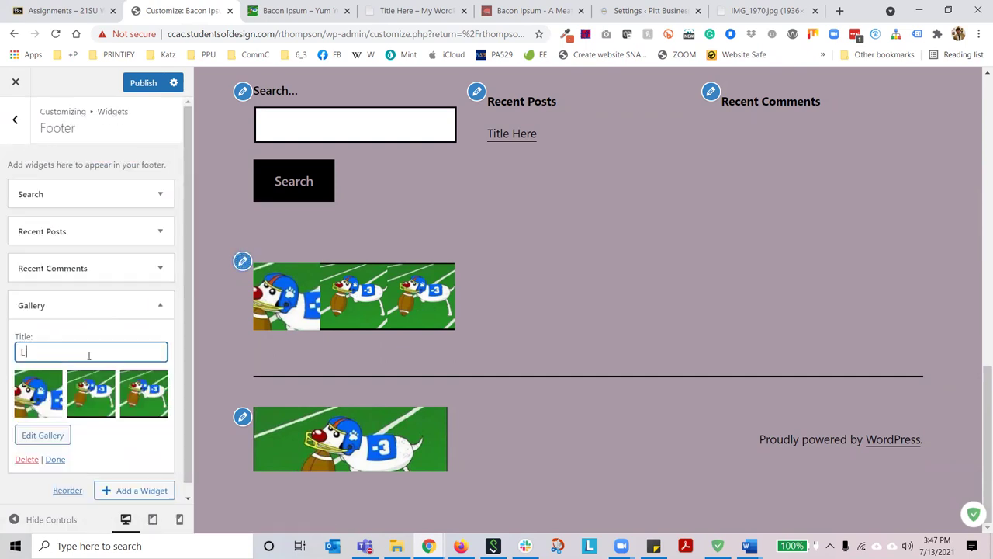
text(l' r)
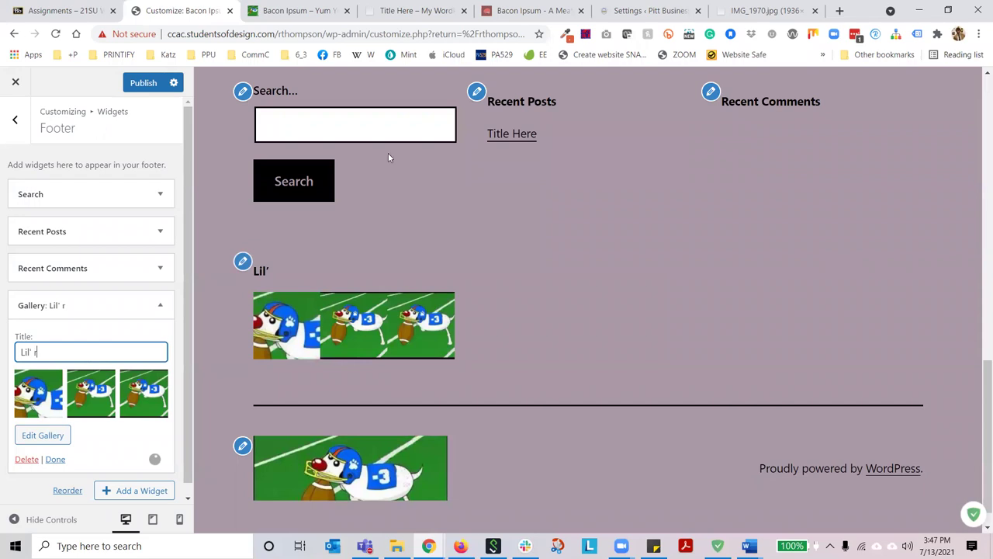
key(BackSpace)
text(Brudder)
click(133, 88)
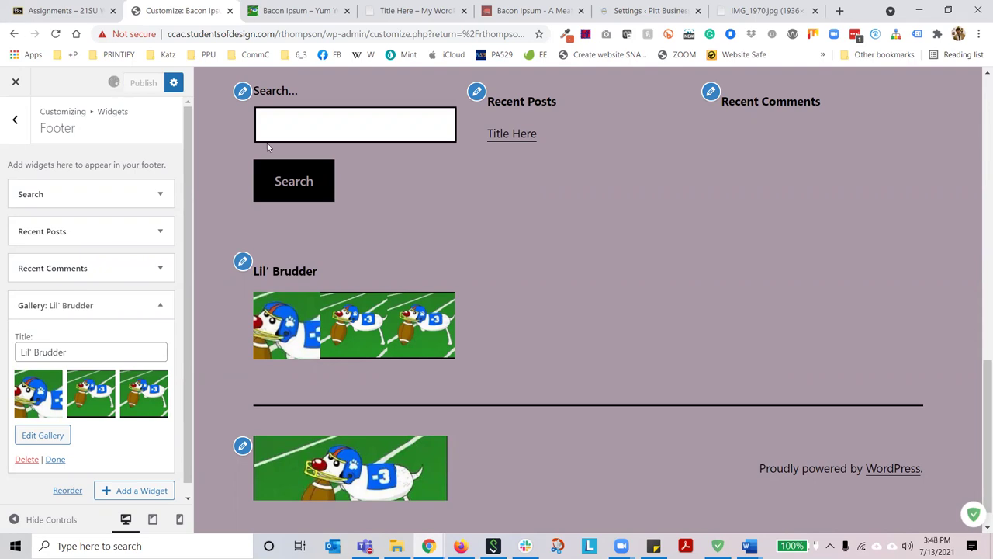
- Check the gallery on the live site, then go to Homepage Settings in the Customizer
scroll(422, 257, down, 1)
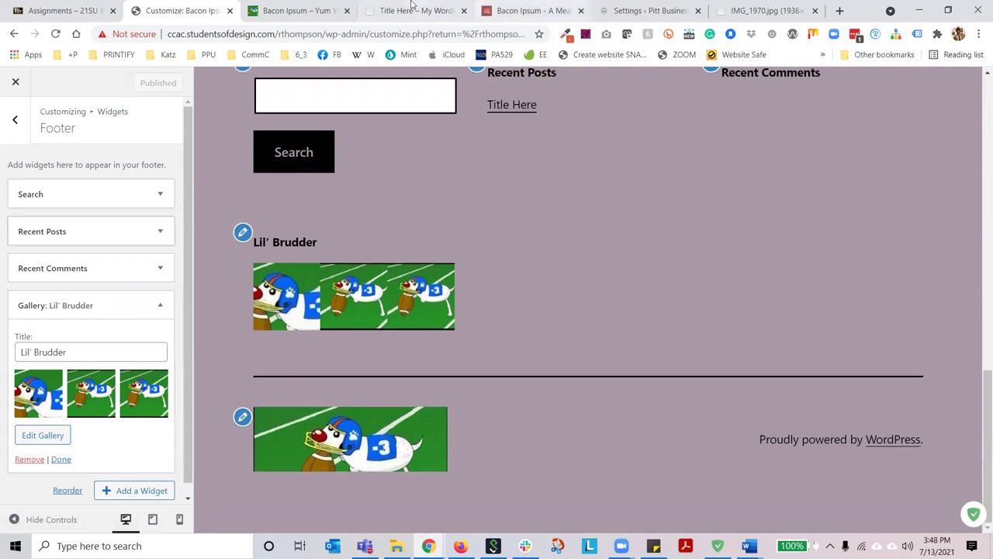
click(297, 10)
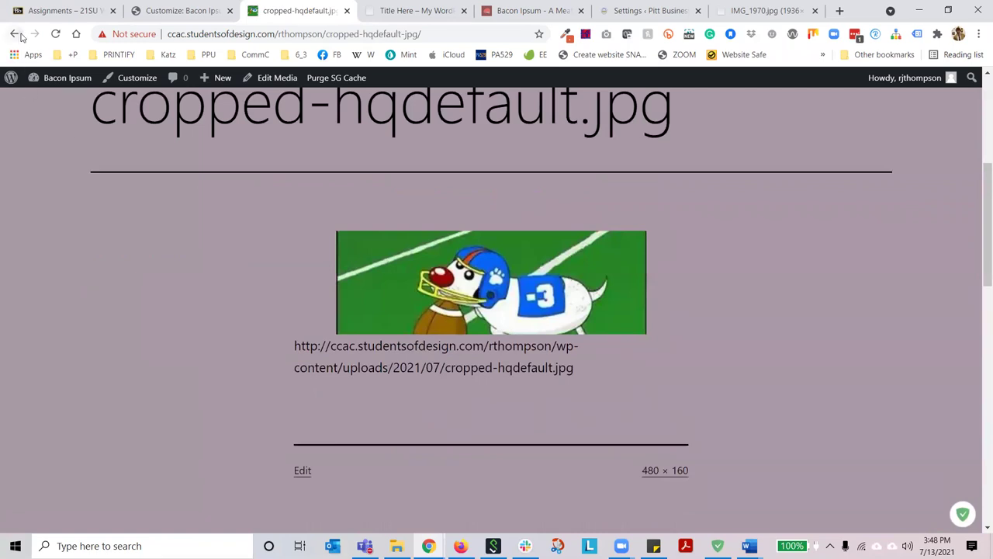
click(14, 34)
key(ctrl+shift+Tab)
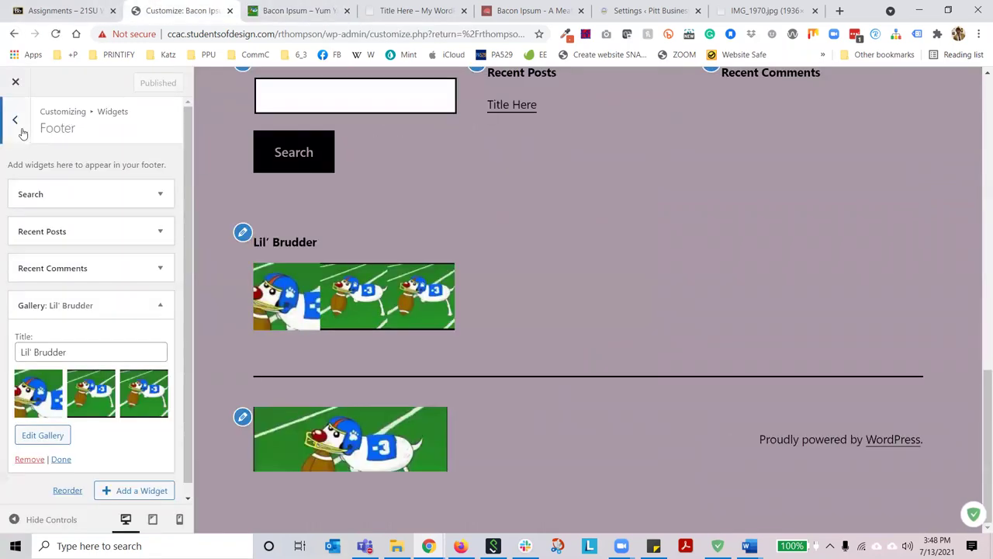
double_click(23, 133)
click(93, 359)
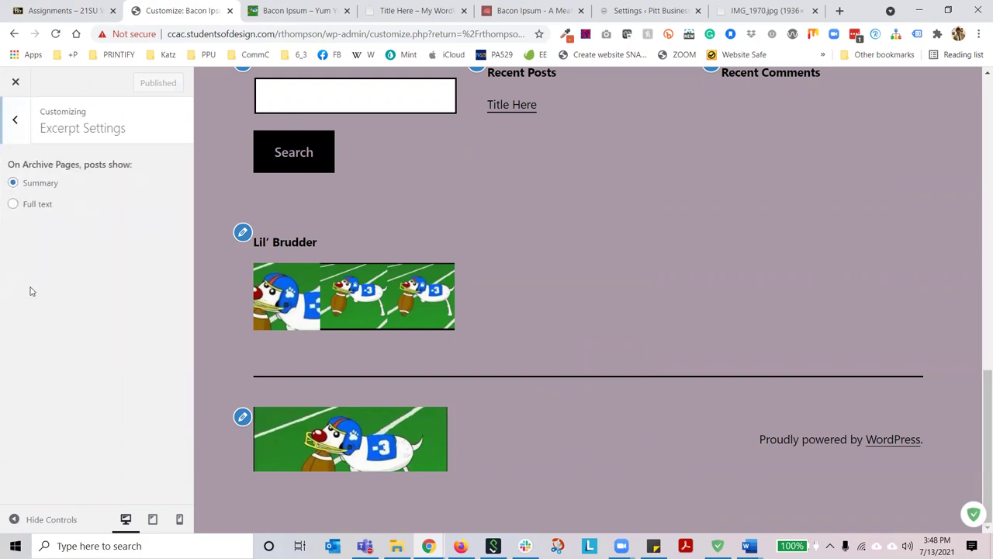
- Look over Excerpt Settings and the empty Additional CSS editor, then return to the main list
click(15, 120)
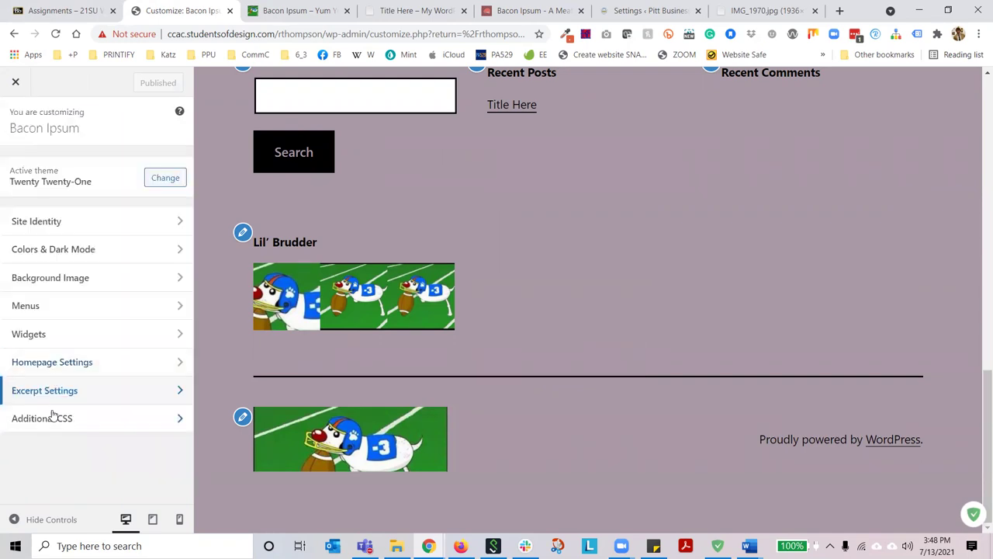
click(54, 419)
click(65, 433)
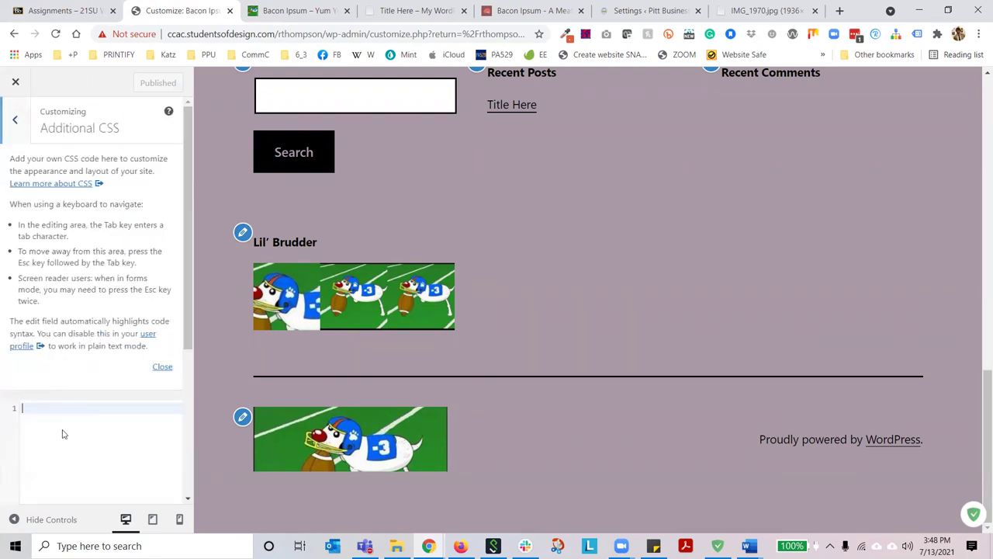
click(17, 124)
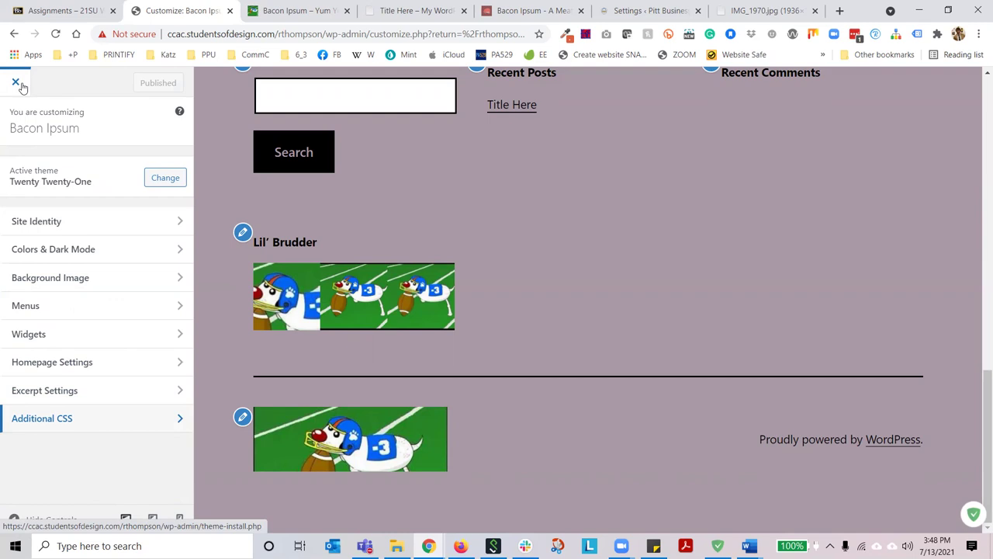
- On the Widgets admin page, move the Lil' Brudder gallery to the top of Footer
click(15, 81)
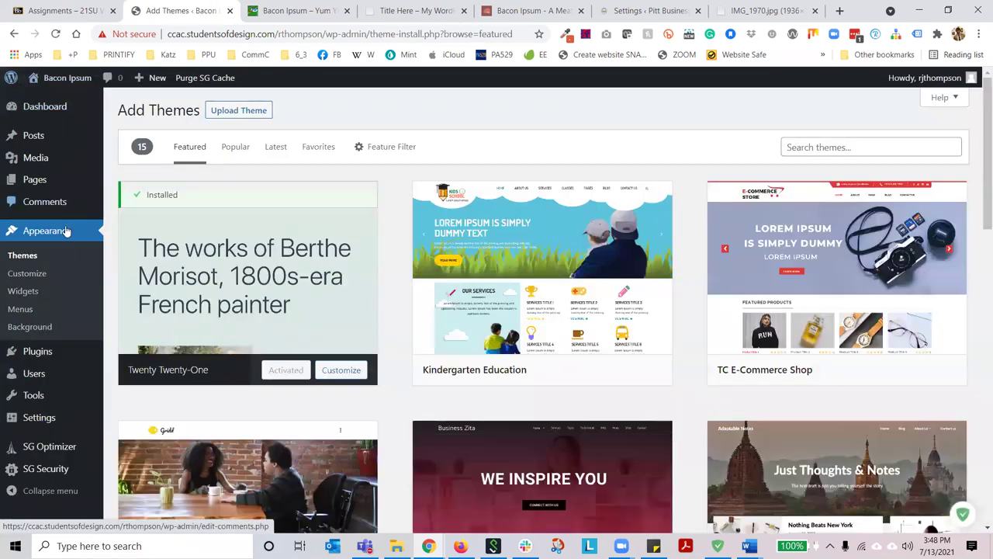
click(43, 295)
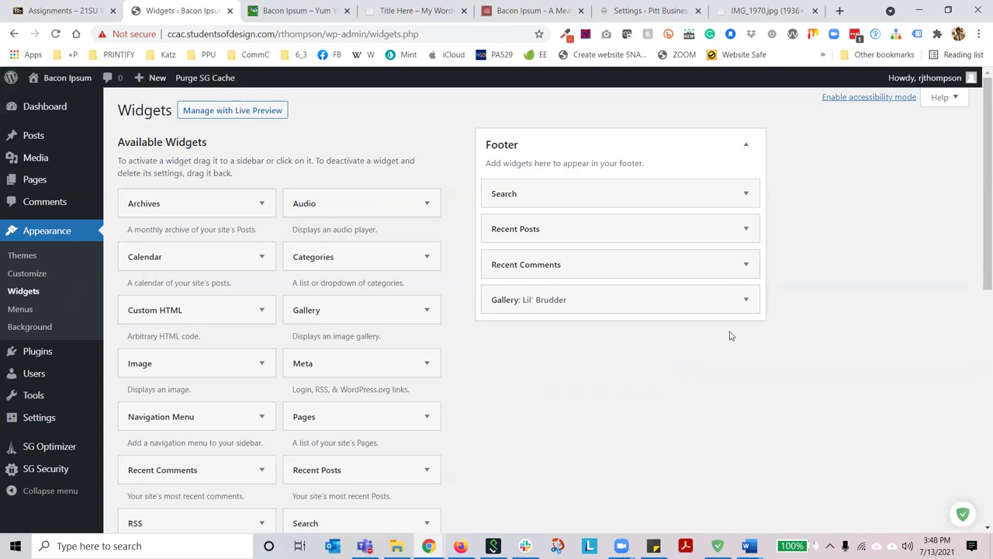
click(745, 300)
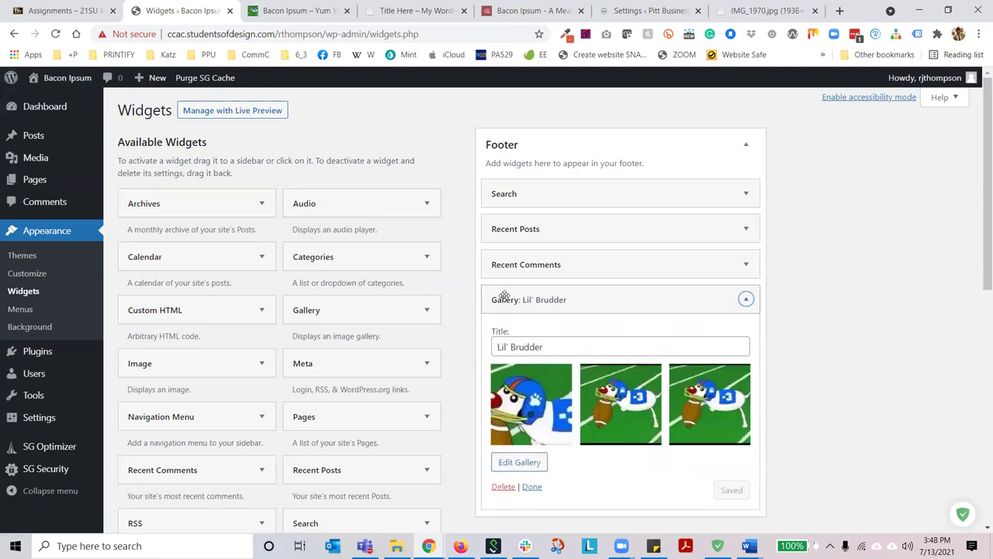
click(720, 265)
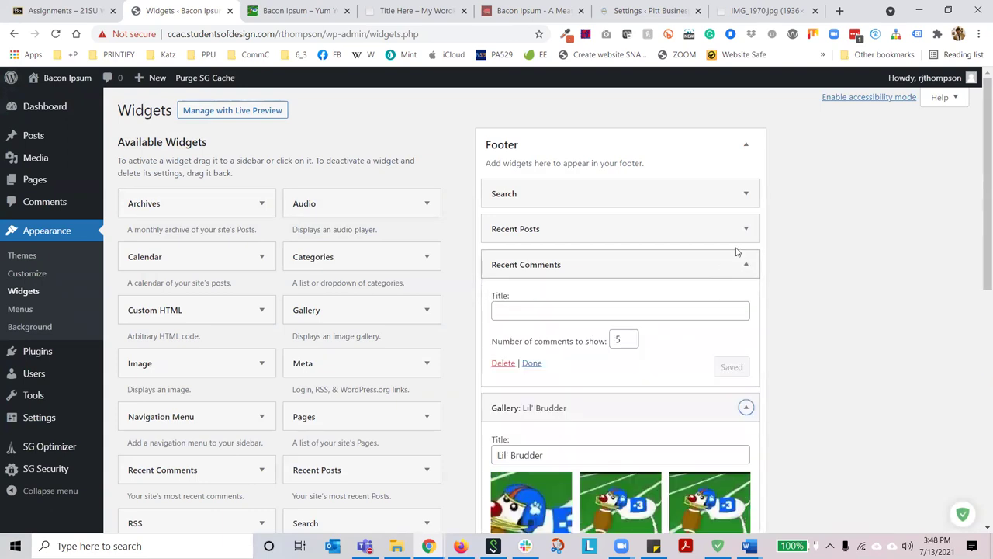
click(633, 231)
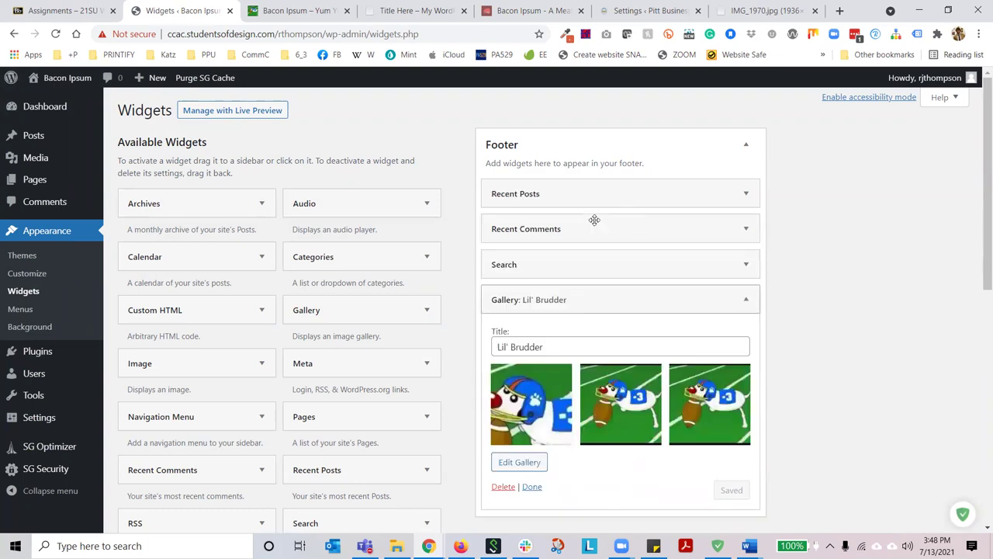
drag(594, 220, 597, 195)
drag(346, 259, 654, 251)
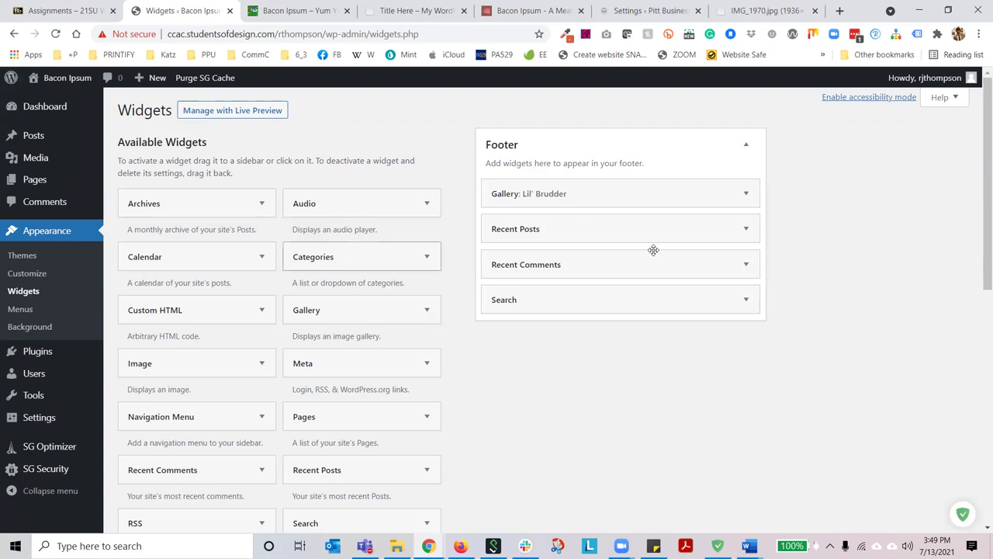
click(746, 194)
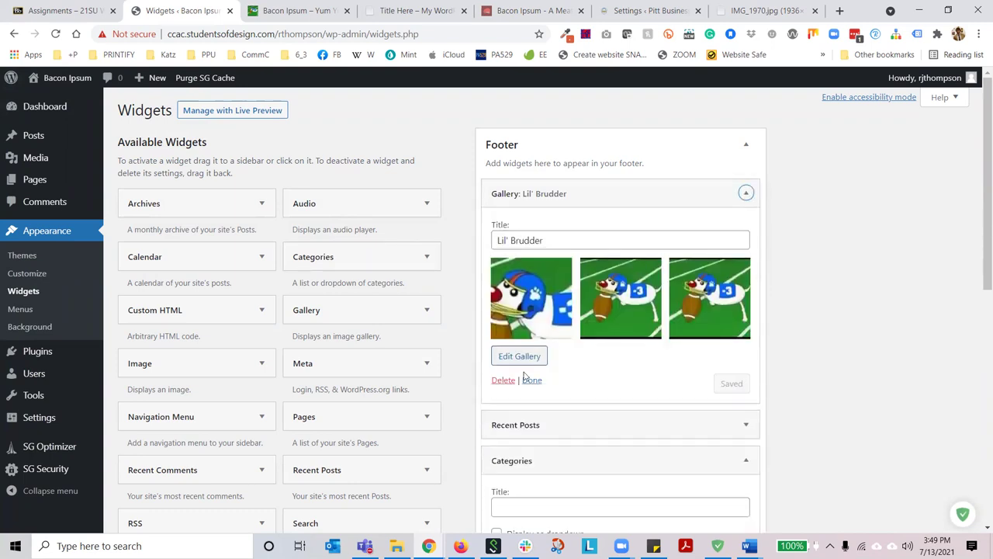
click(747, 194)
- Delete the Recent Posts, Recent Comments, Search and Categories widgets from the Footer
click(746, 228)
click(500, 350)
click(745, 397)
click(506, 493)
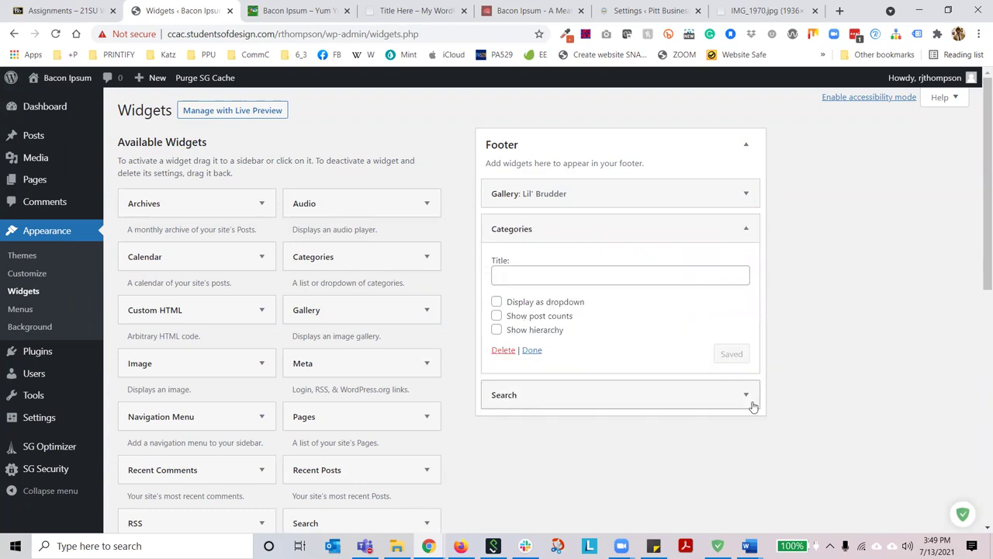
click(751, 403)
click(505, 466)
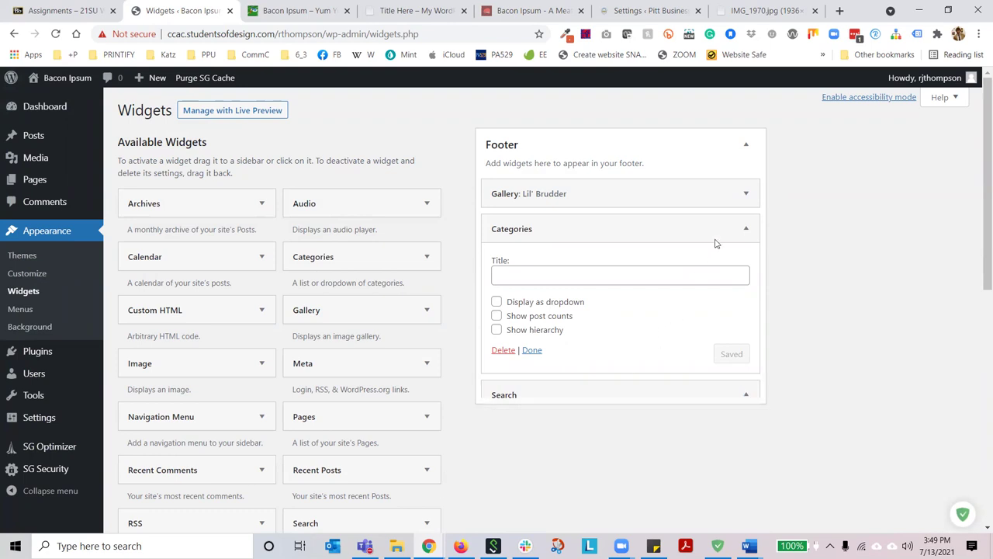
click(504, 350)
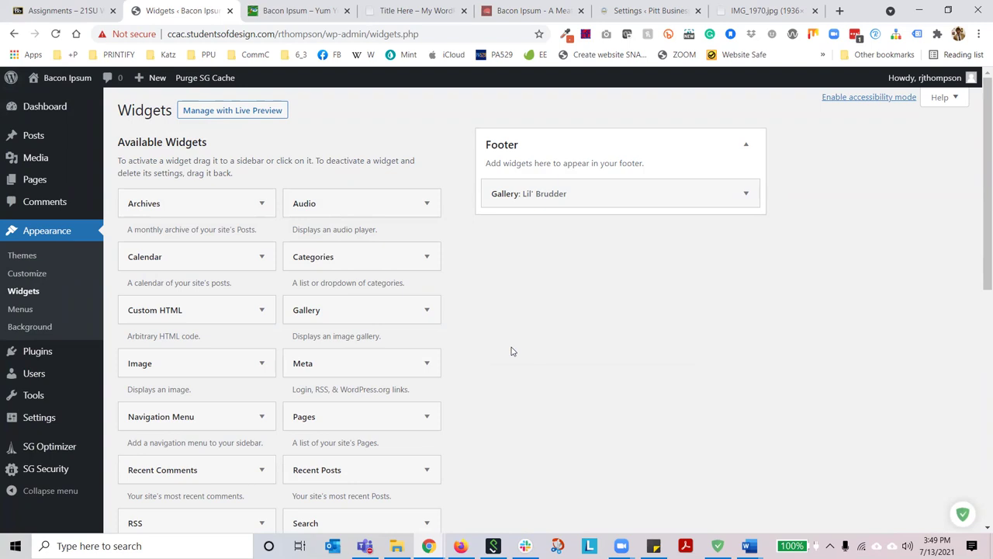
- Reload the live site to verify the gallery-only footer, then open Appearance > Menus
click(306, 10)
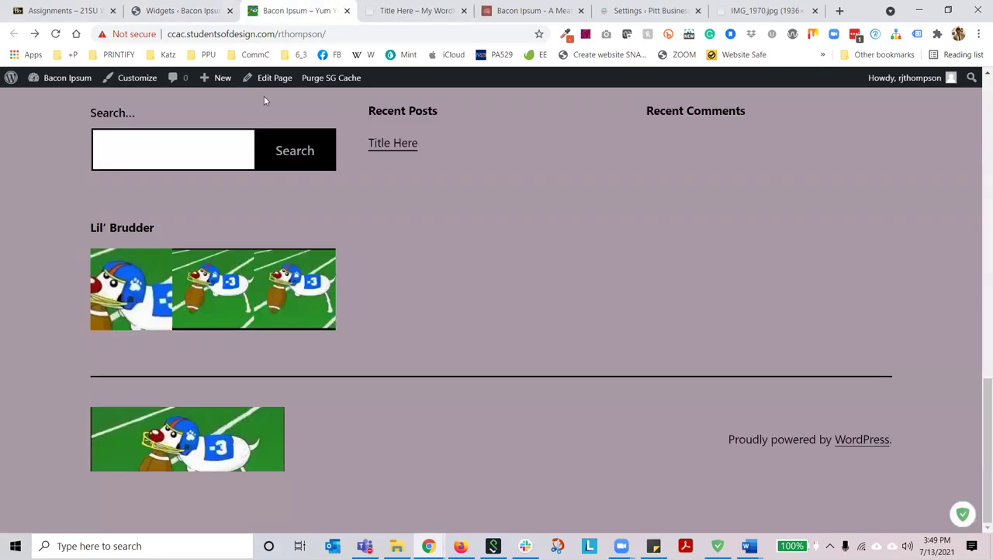
scroll(357, 326, up, 1)
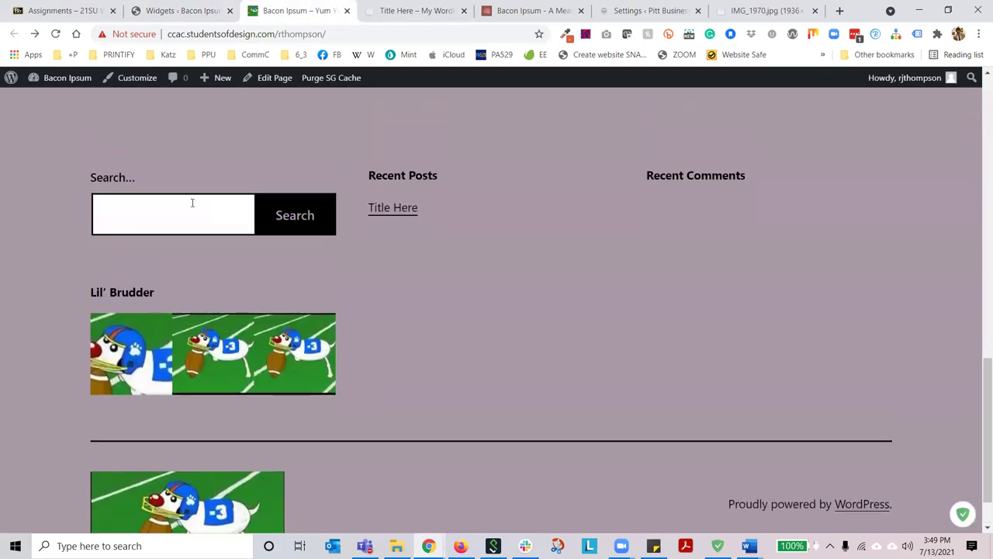
click(59, 39)
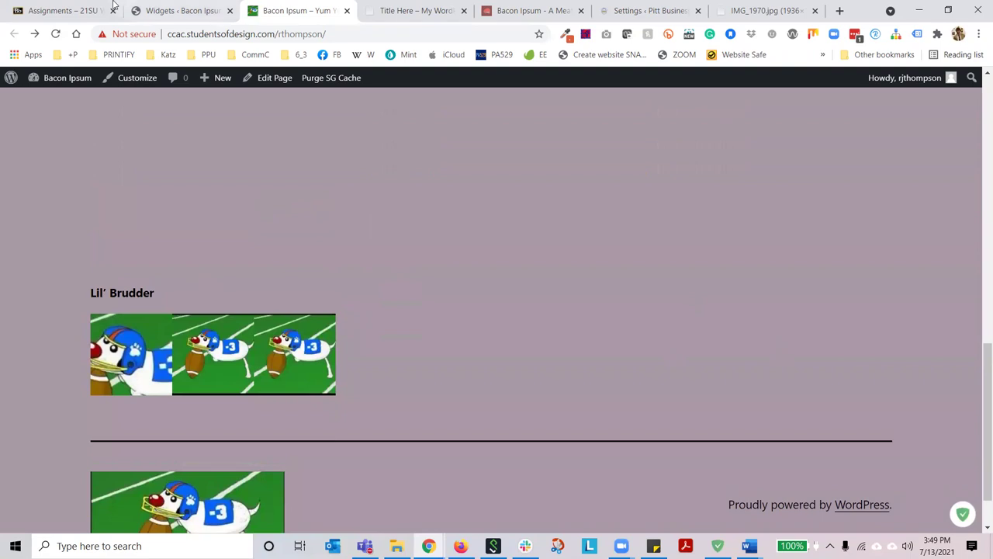
click(152, 6)
click(47, 313)
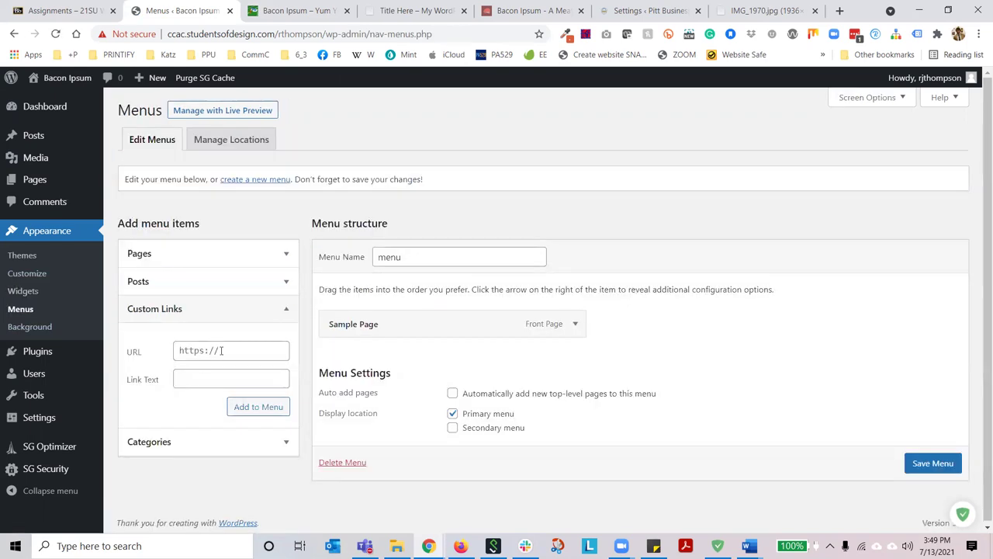
click(223, 351)
text(https://google.com)
key(Tab)
text(Goo)
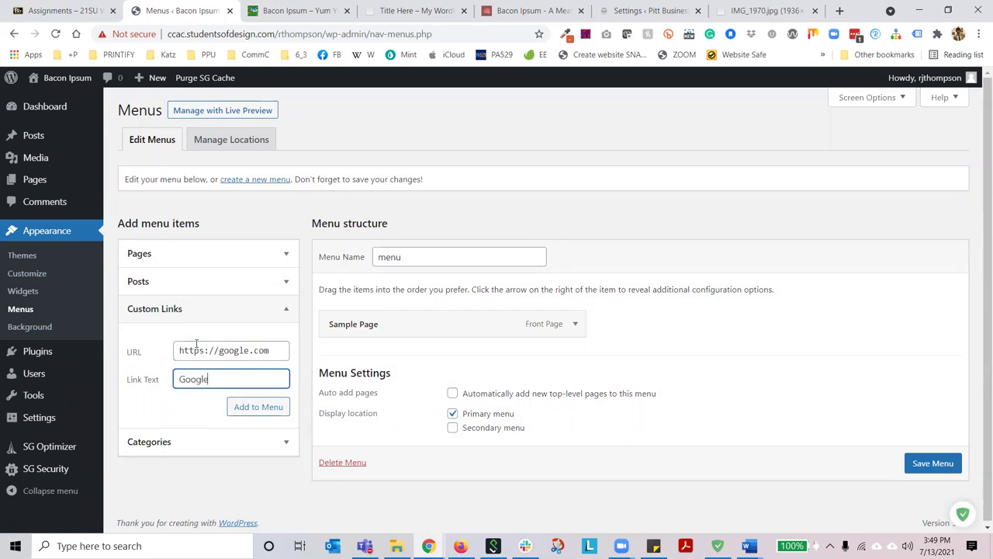
click(271, 406)
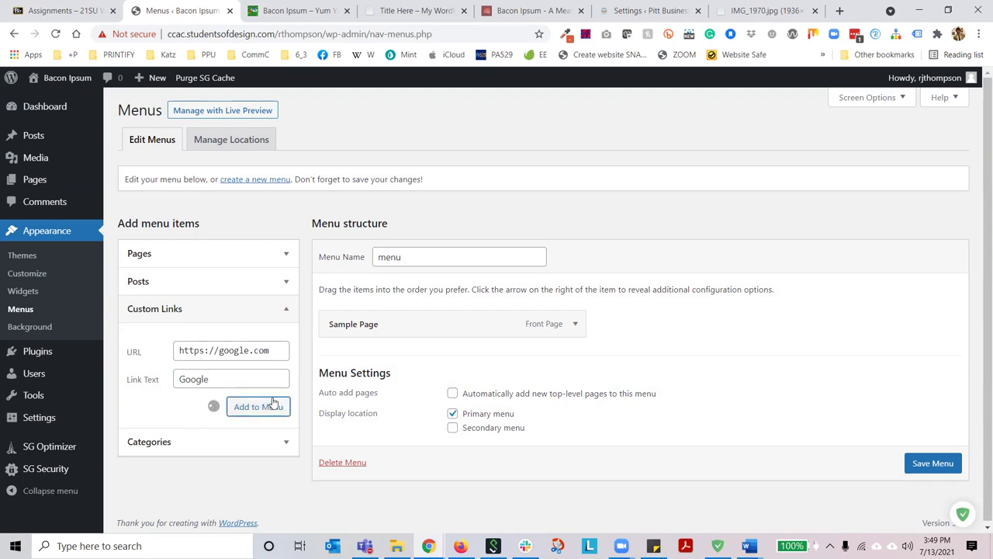
- Place Google as a top-level item after Sample Page and save the menu
drag(429, 388, 192, 454)
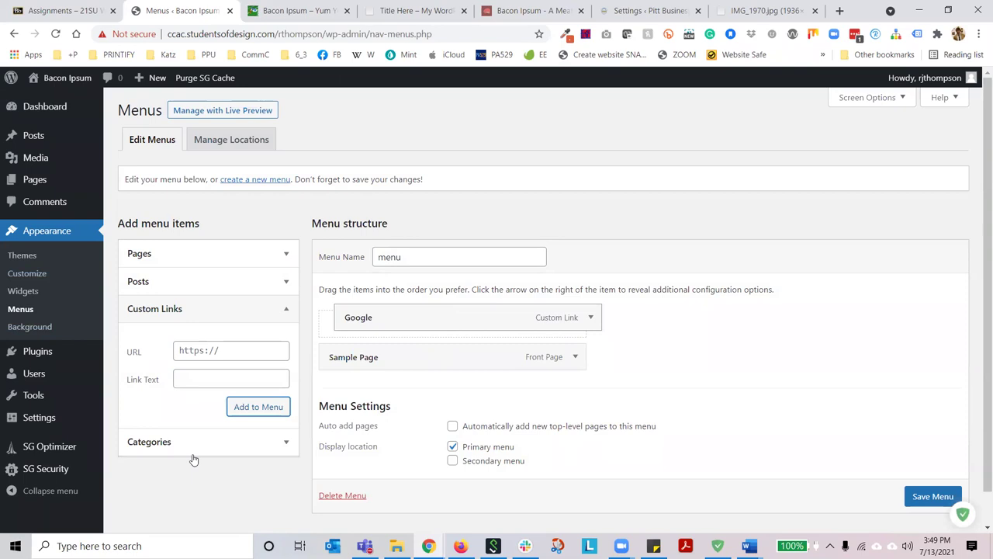
click(192, 454)
click(160, 402)
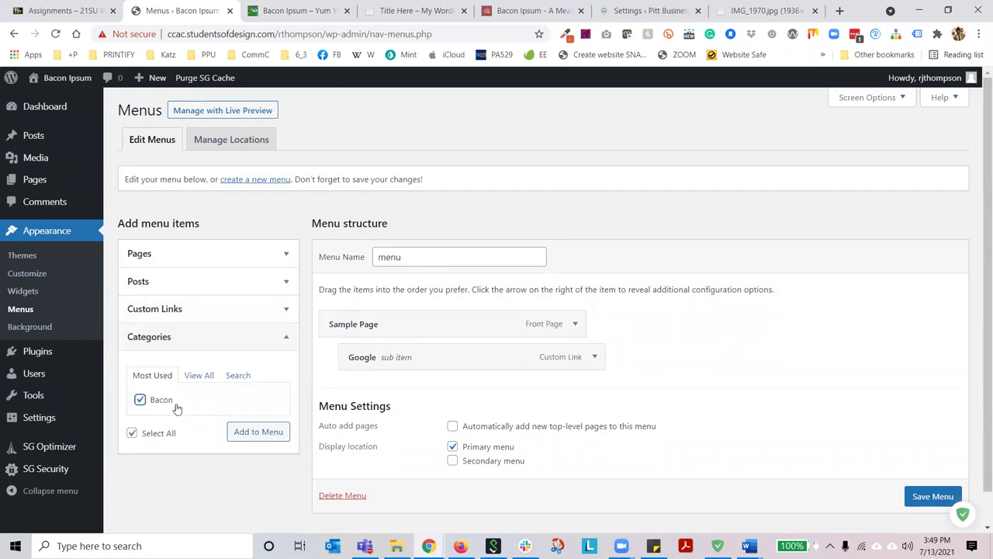
mouse_move(370, 344)
mouse_down()
mouse_move(364, 358)
mouse_move(394, 352)
mouse_move(384, 355)
mouse_up()
click(948, 496)
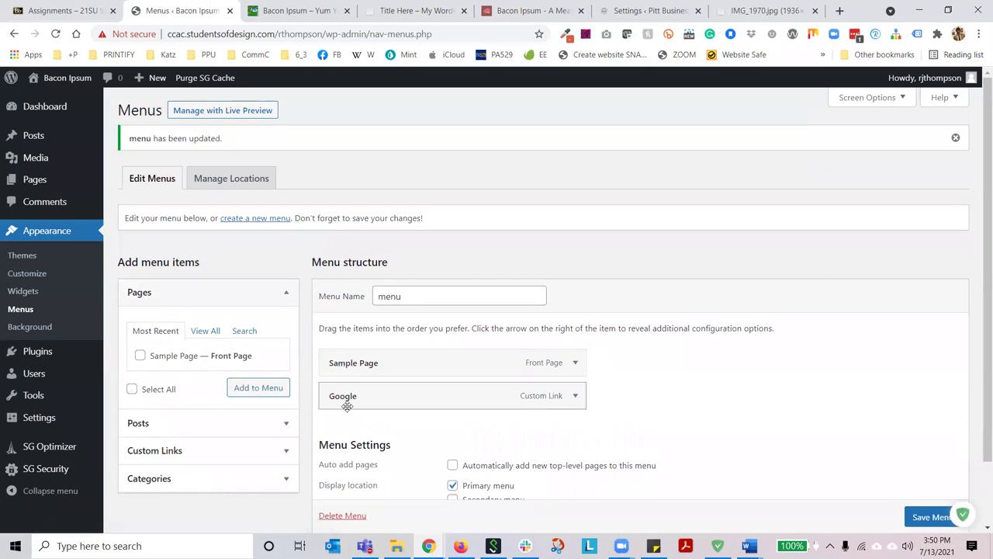
- Reload the live site to check the new menu, then return to the menu editor
click(324, 12)
key(F5)
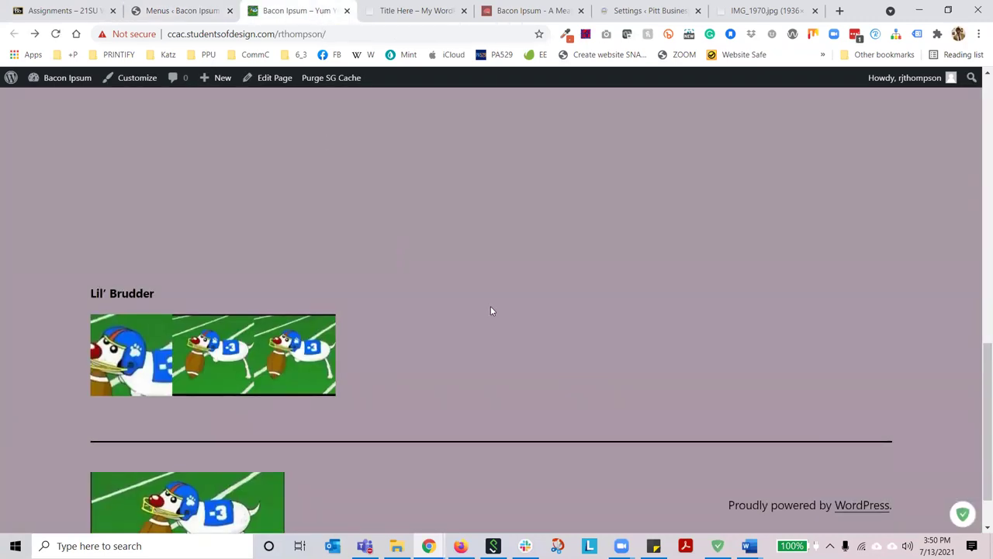
scroll(492, 309, up, 15)
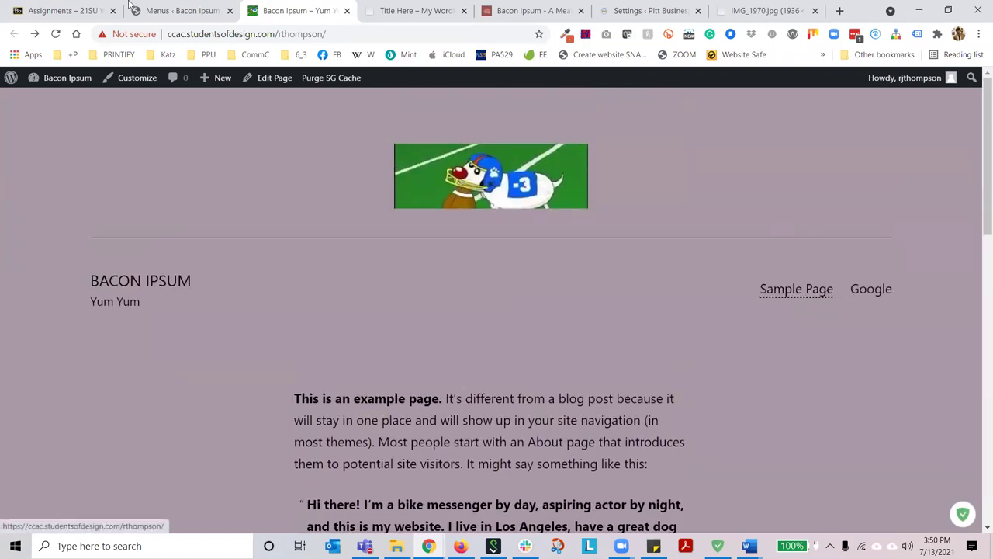
key(ctrl+shift+Tab)
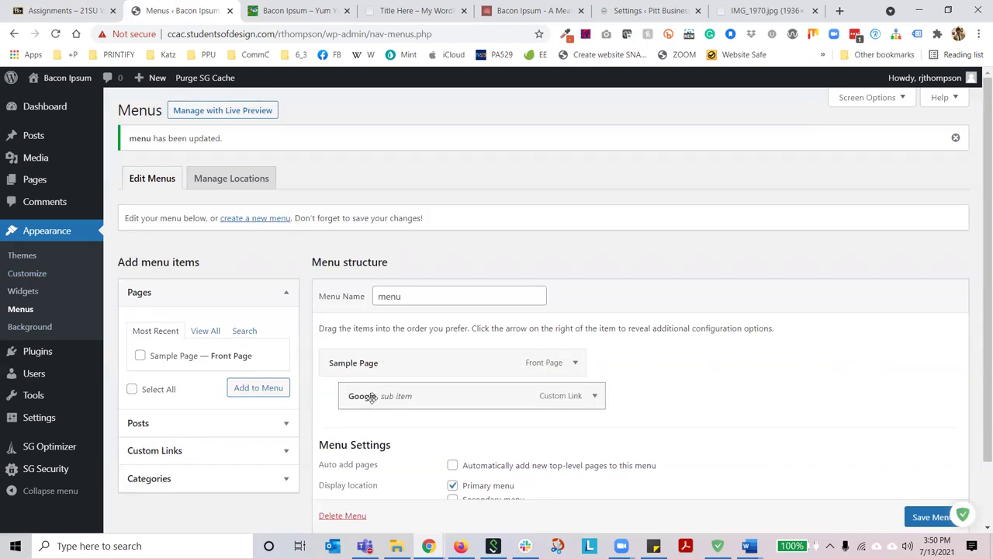
- Save the menu with Google nested under Sample Page and check its dropdown on the site
click(919, 515)
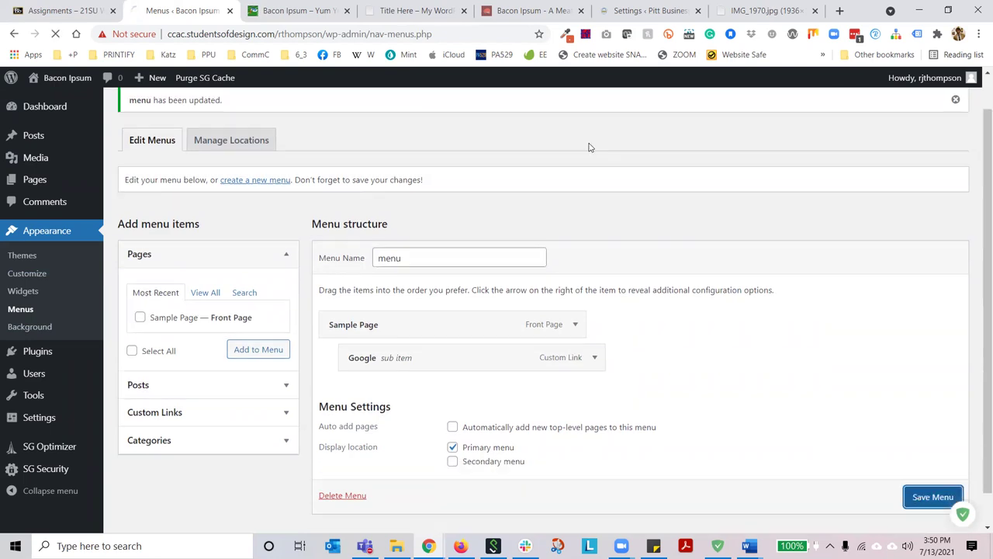
click(309, 8)
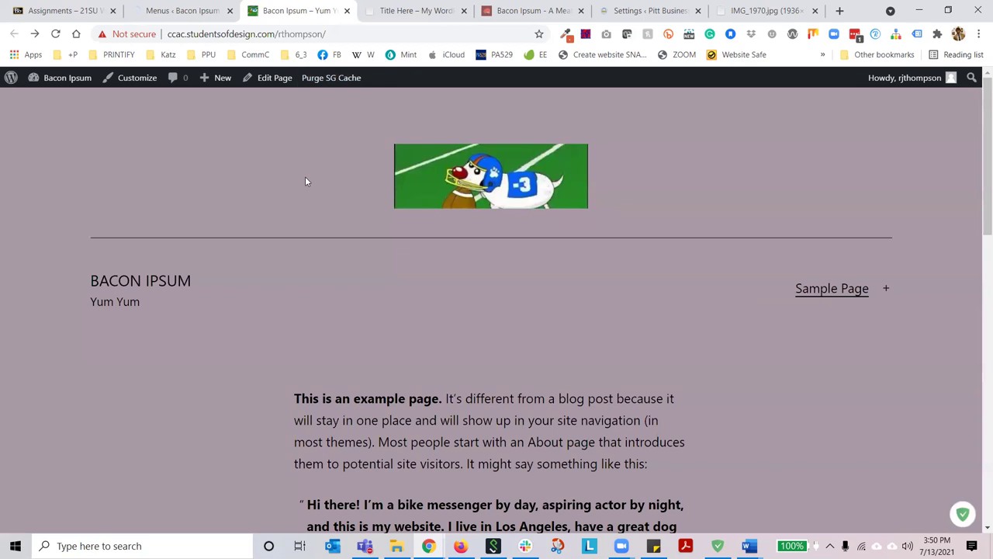
mouse_move(822, 295)
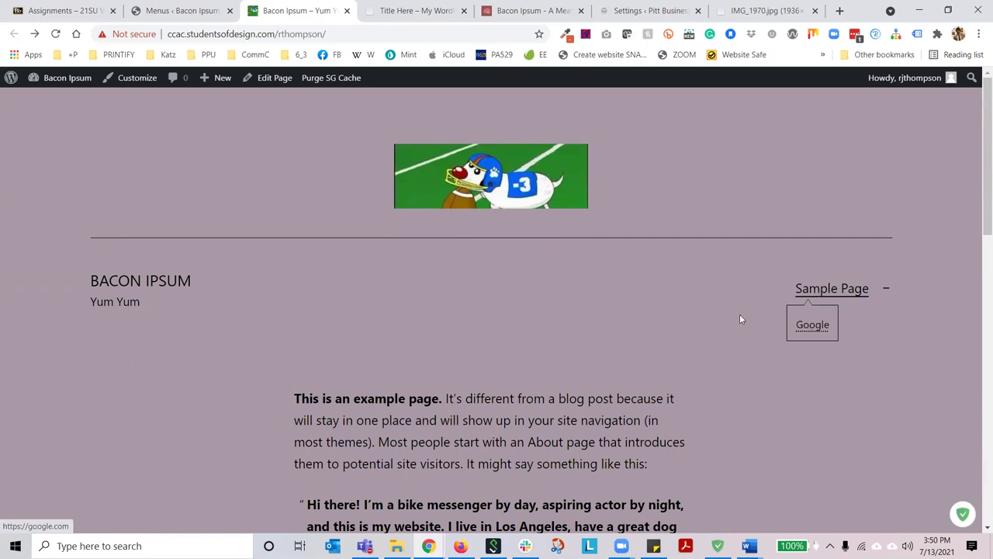
click(182, 10)
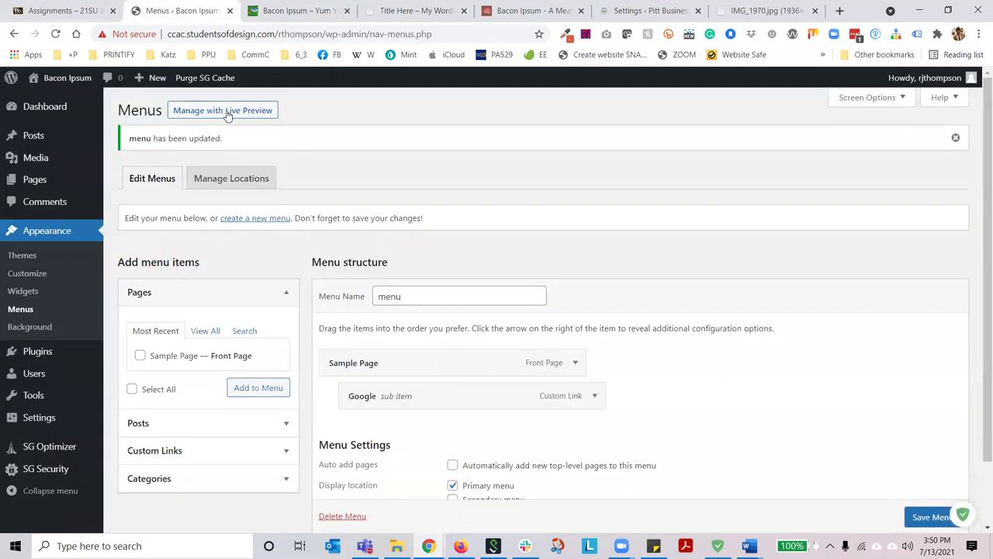
- On Manage Locations, set the Secondary menu location to — Select a Menu —
click(231, 177)
click(348, 250)
click(337, 277)
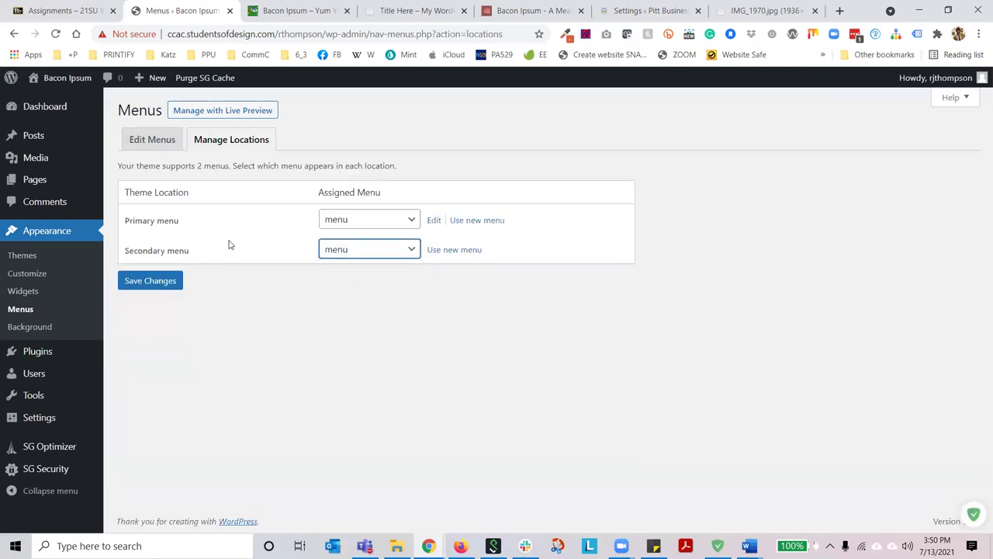
click(345, 252)
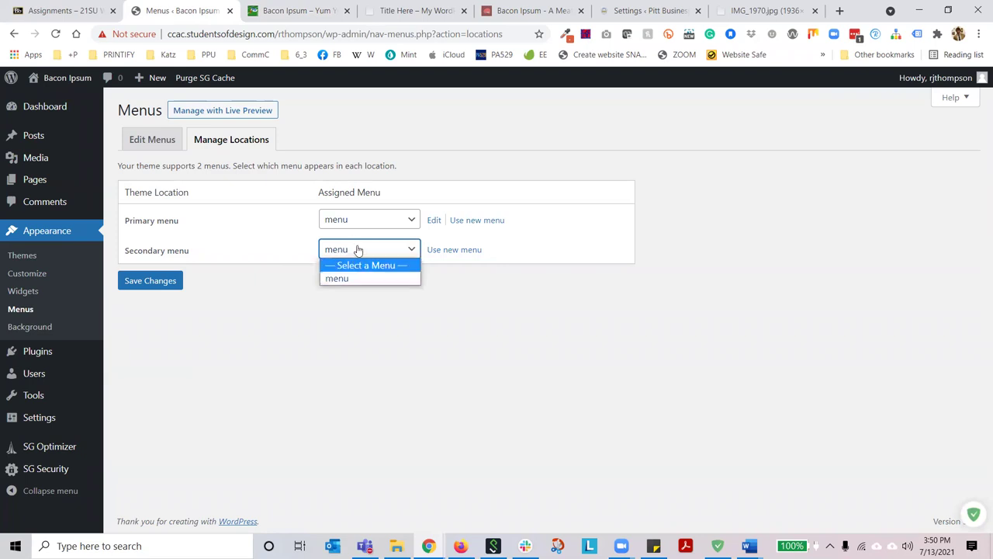
click(354, 267)
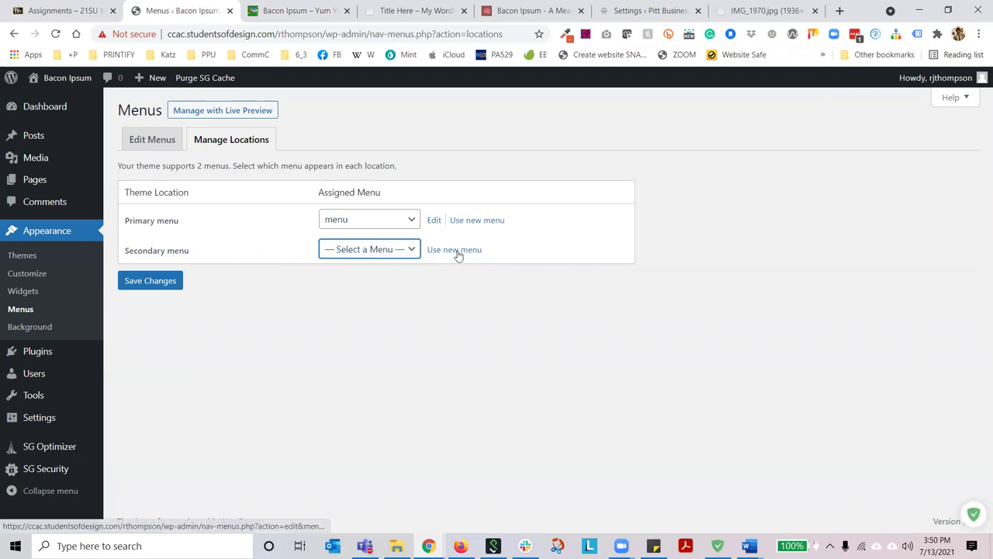
- Leave for Edit Menus discarding unsaved changes, and start creating a new menu
click(142, 148)
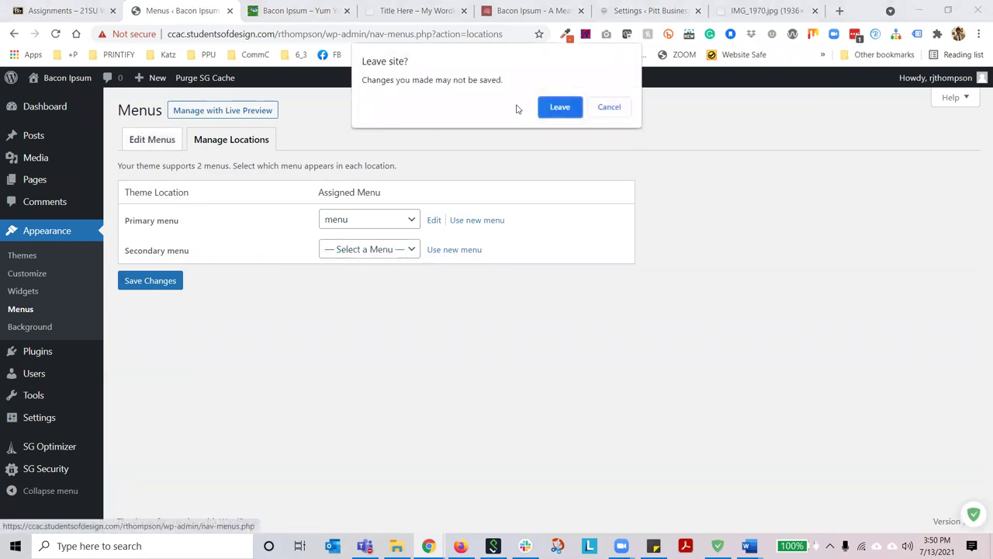
key(Return)
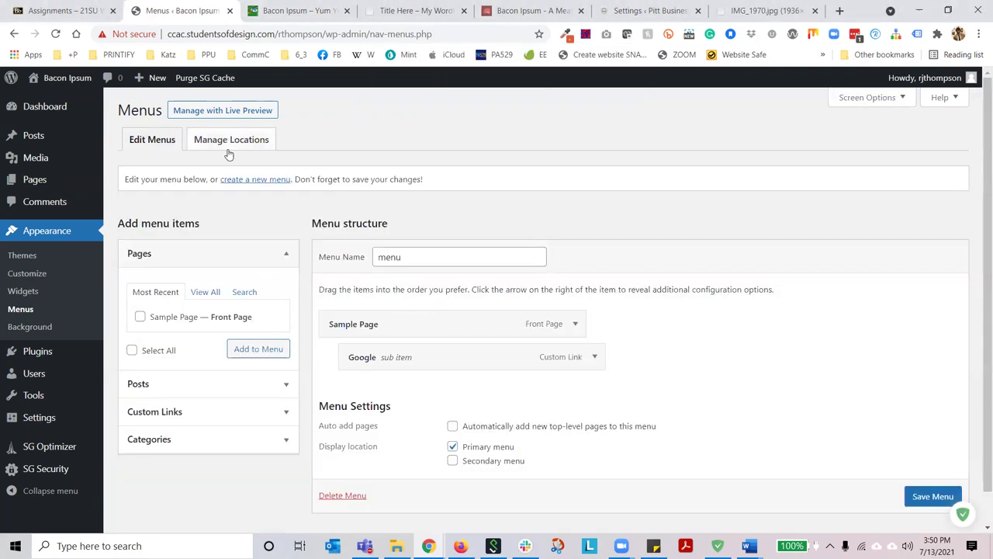
click(240, 180)
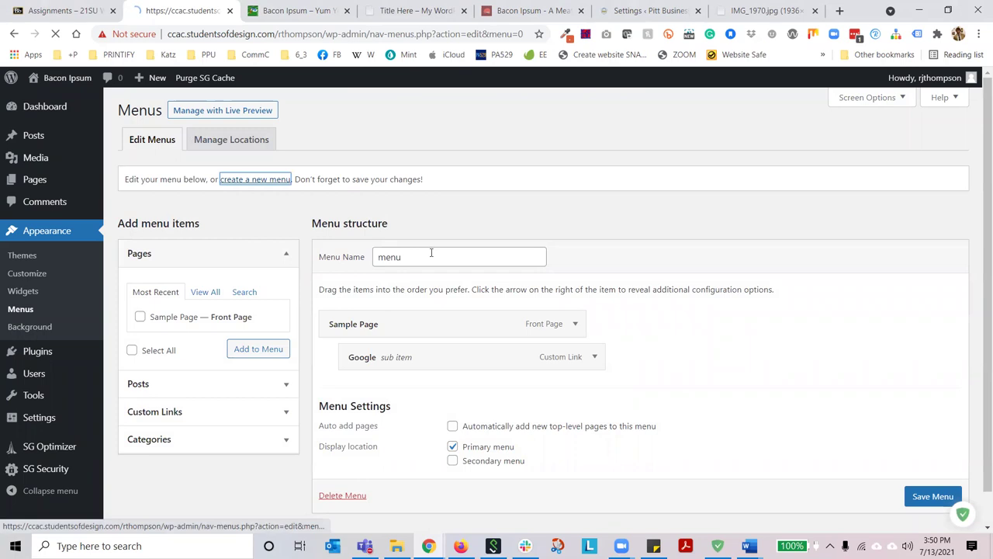
- Create a new menu named footer, leaving the primary location unassigned
text(footer)
click(926, 419)
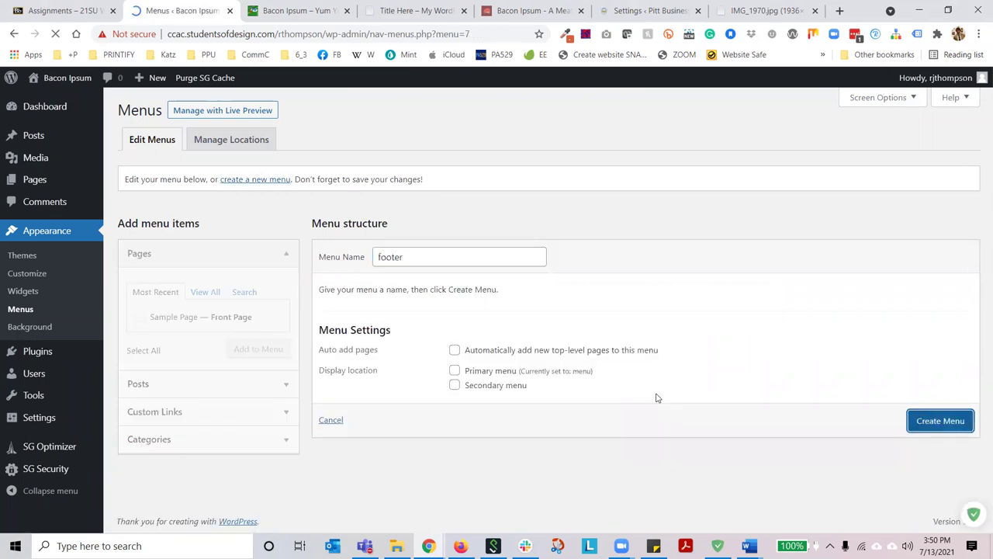
click(482, 389)
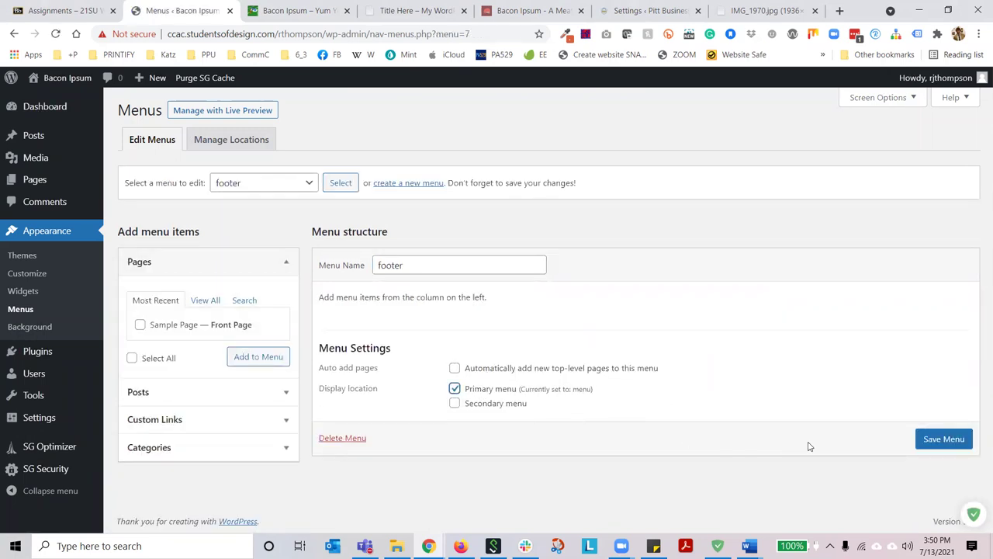
click(510, 391)
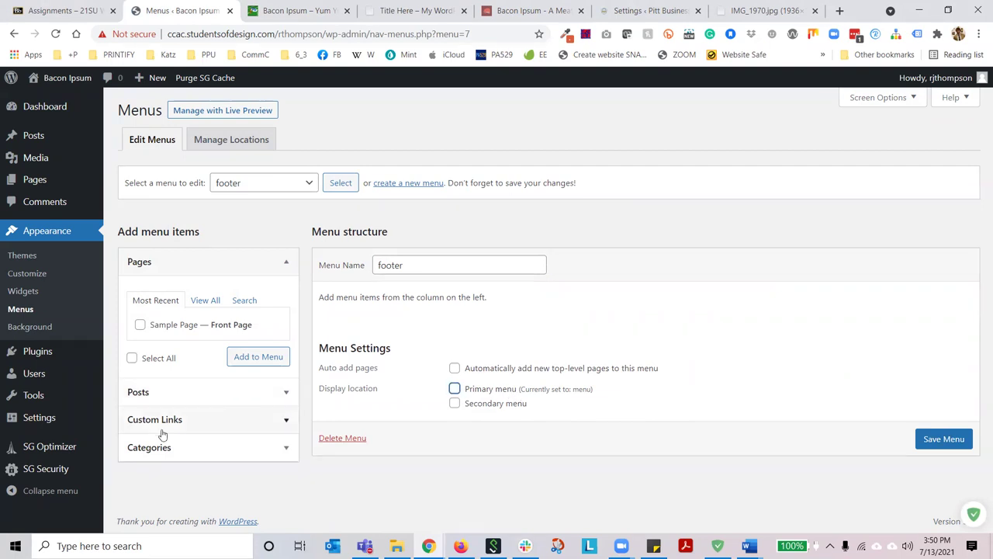
- Add the Title Here post to the footer menu, save it, and view the live site
click(171, 392)
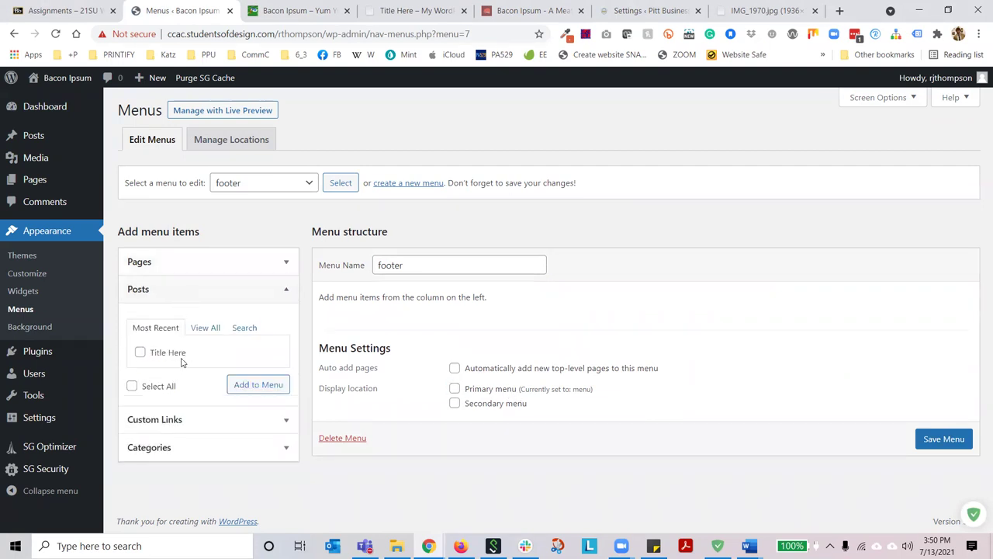
click(177, 353)
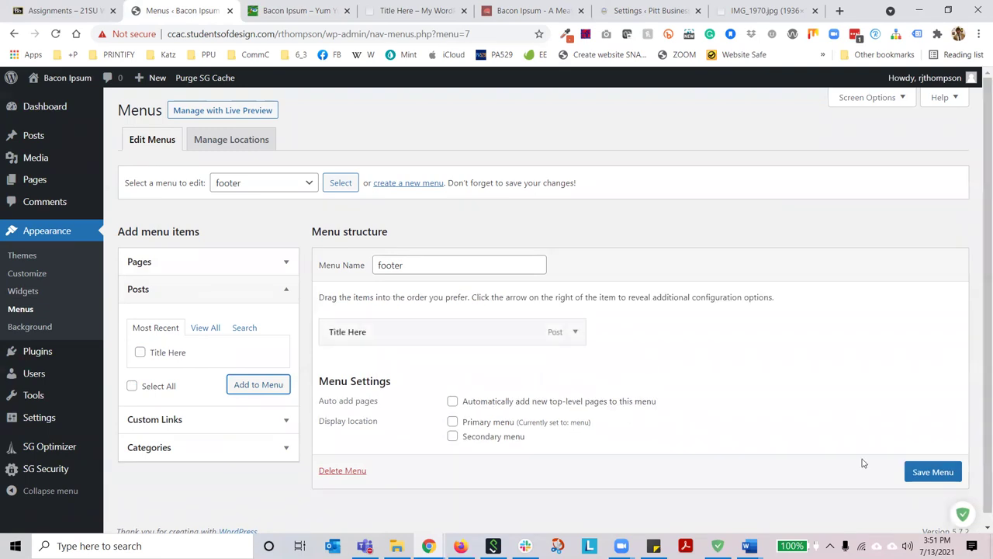
click(920, 465)
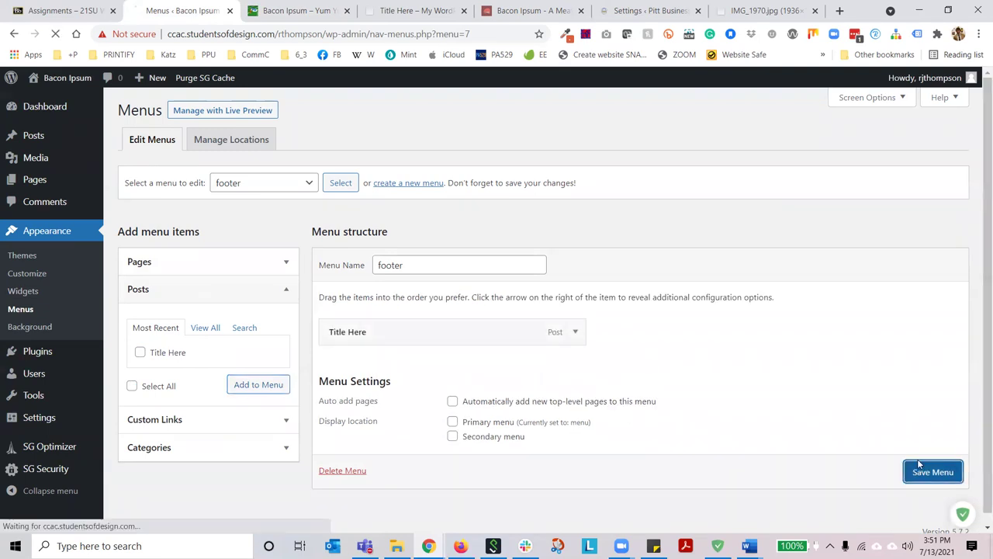
click(299, 7)
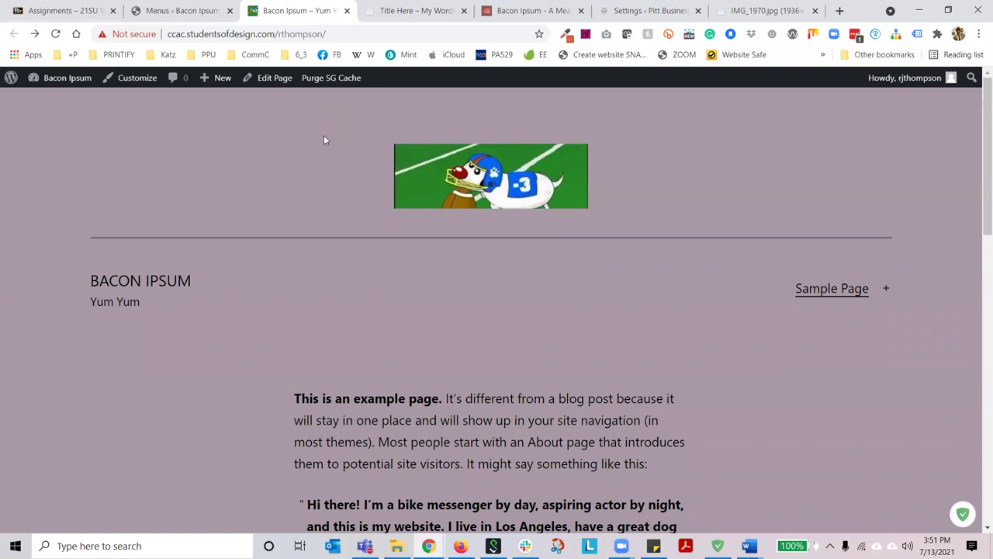
- Scroll down to the live site's footer, then go to Appearance > Widgets in the admin
scroll(370, 146, down, 15)
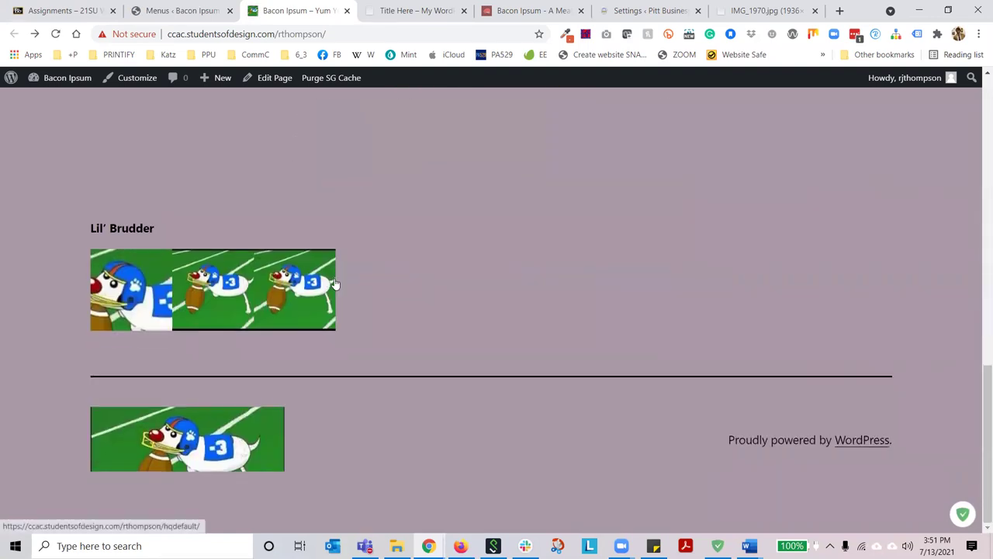
scroll(517, 370, up, 3)
scroll(271, 381, down, 3)
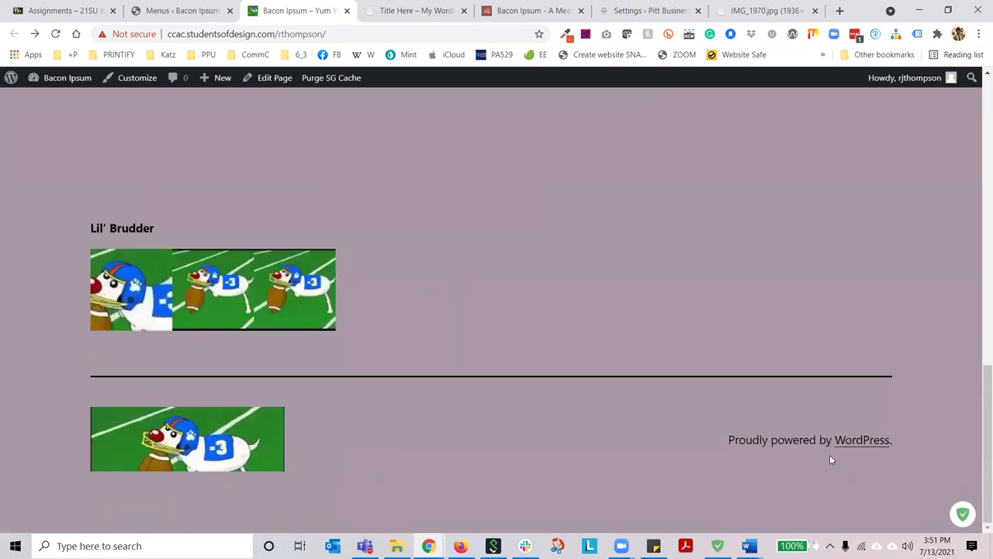
click(156, 10)
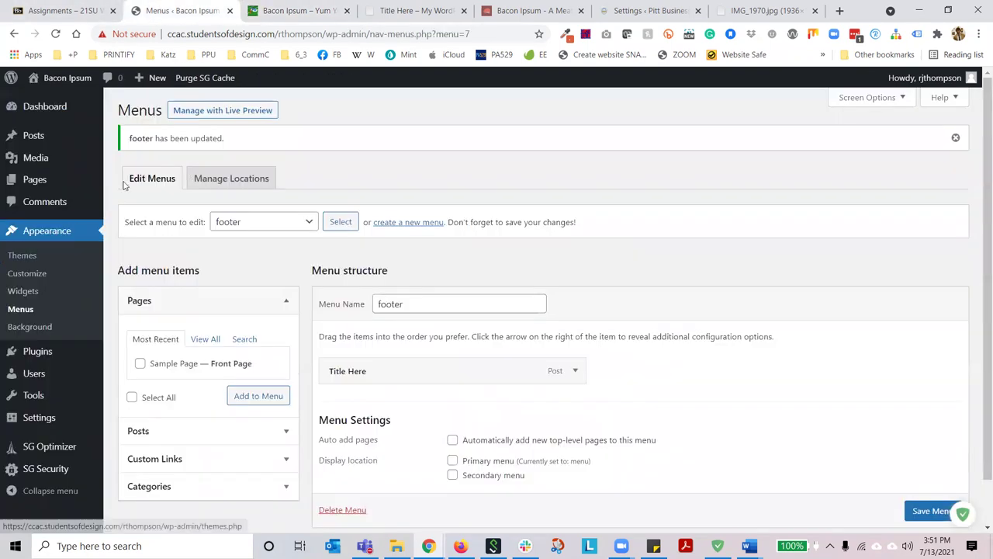
click(41, 292)
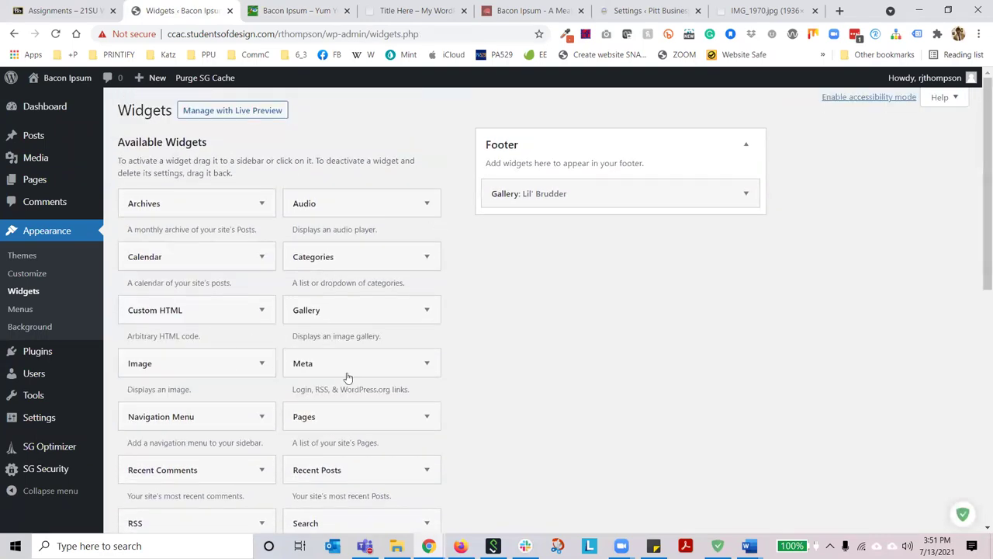
- Drag a Navigation Menu widget into the Footer widget area
scroll(322, 390, down, 3)
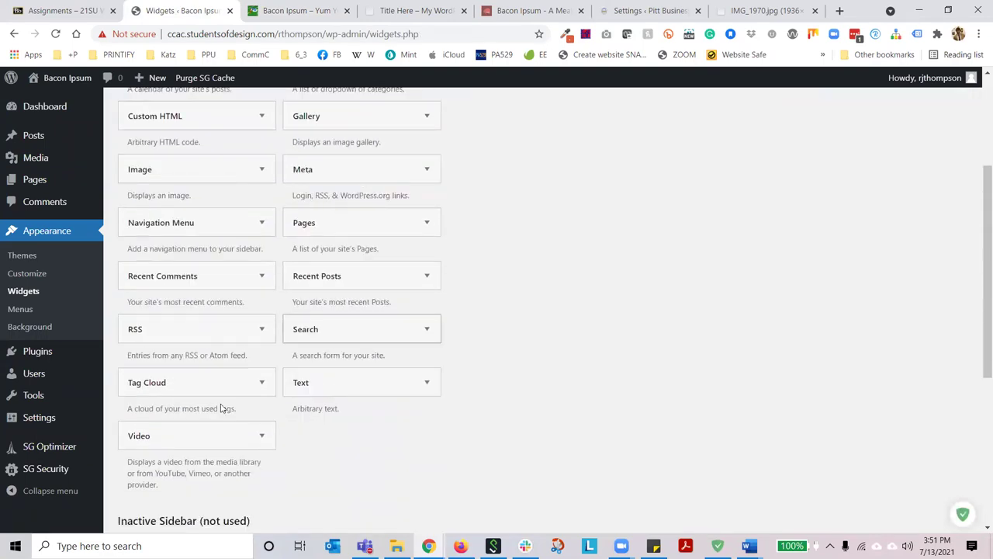
scroll(220, 408, up, 3)
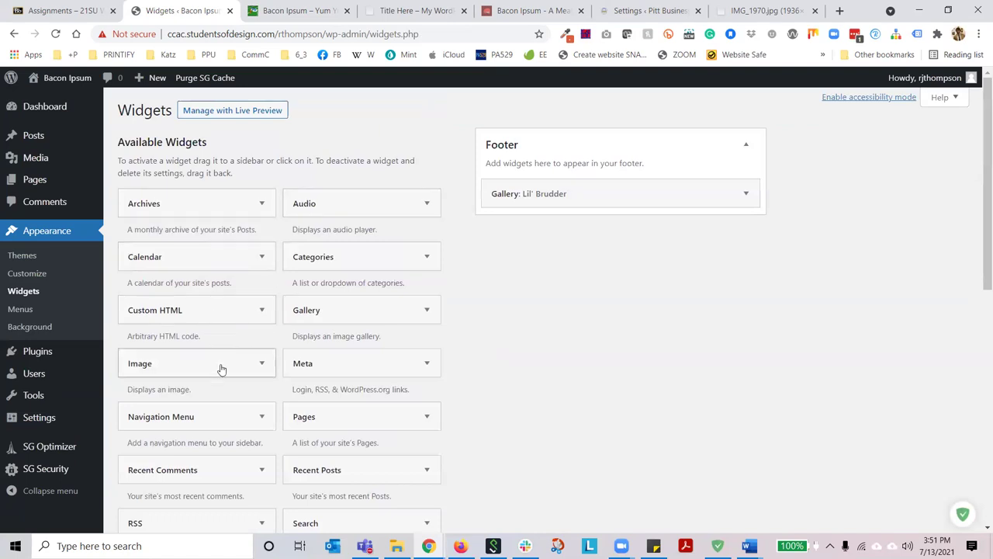
drag(228, 417, 644, 207)
drag(556, 277, 575, 299)
- Set the widget to the footer menu with title Menu, save it, and reload the live site
click(577, 303)
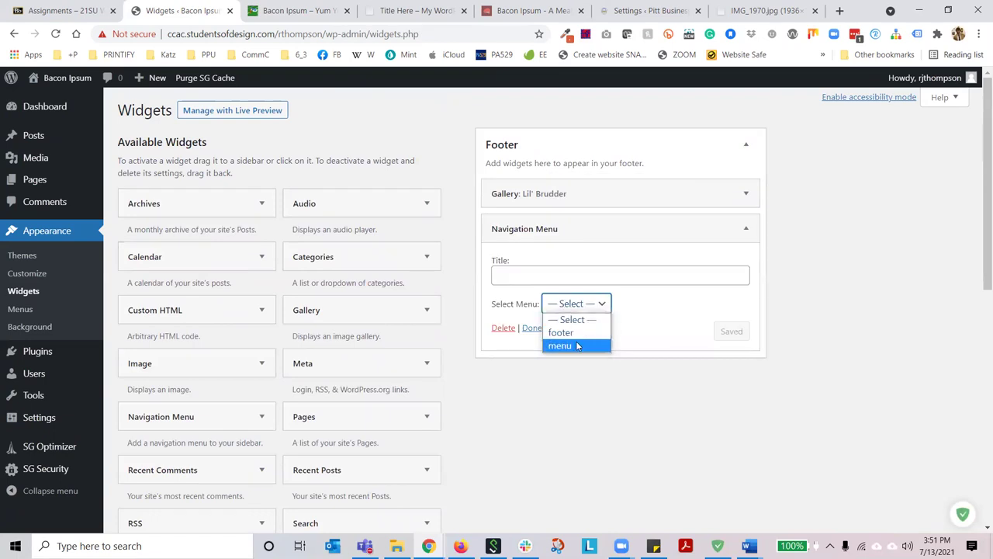
click(563, 270)
text(Menu)
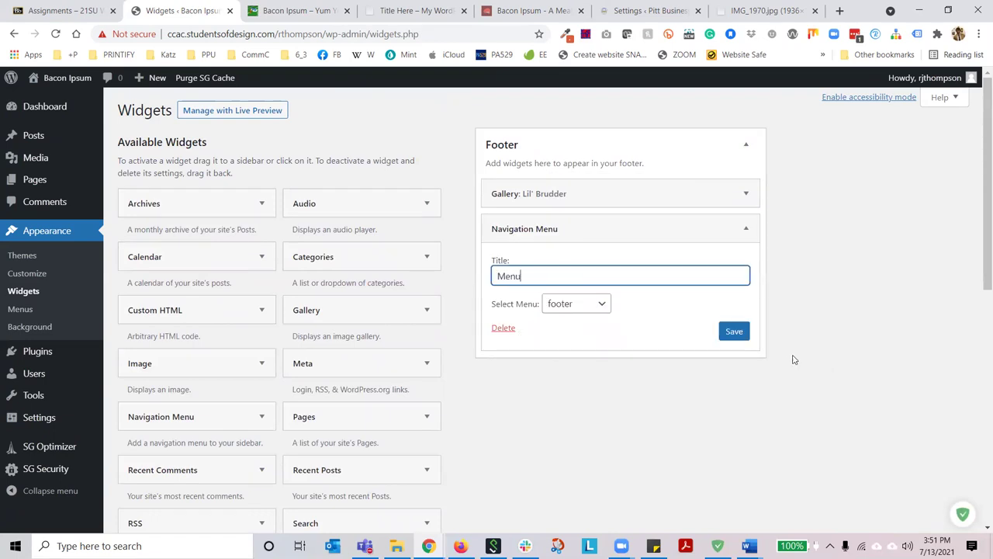
click(726, 331)
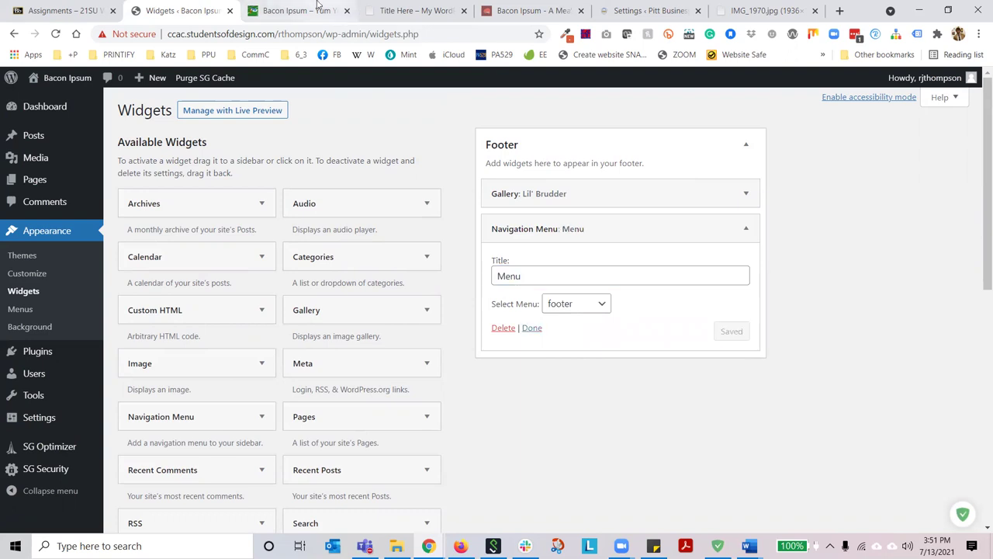
click(295, 10)
key(F5)
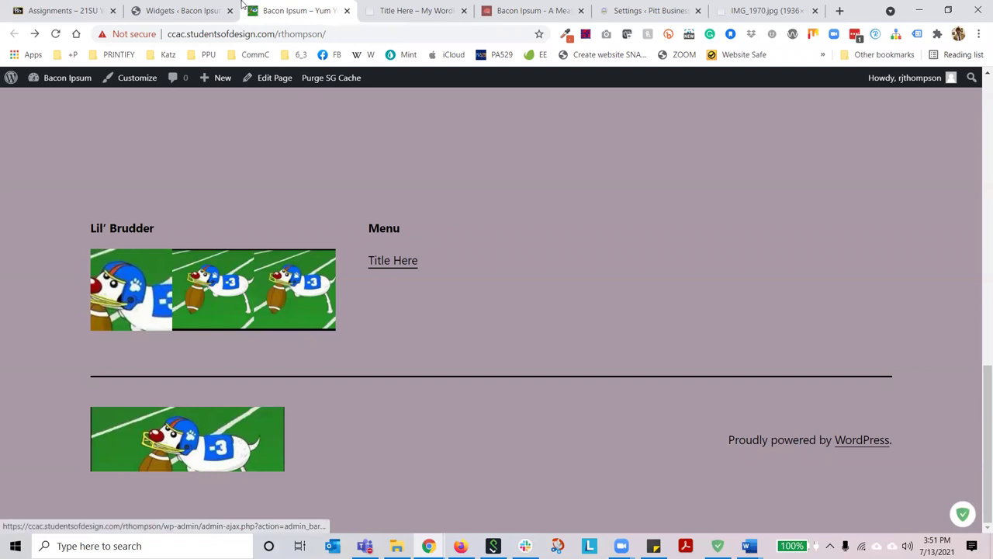
- Go back to the Widgets admin tab and open the Installed Plugins list
click(190, 10)
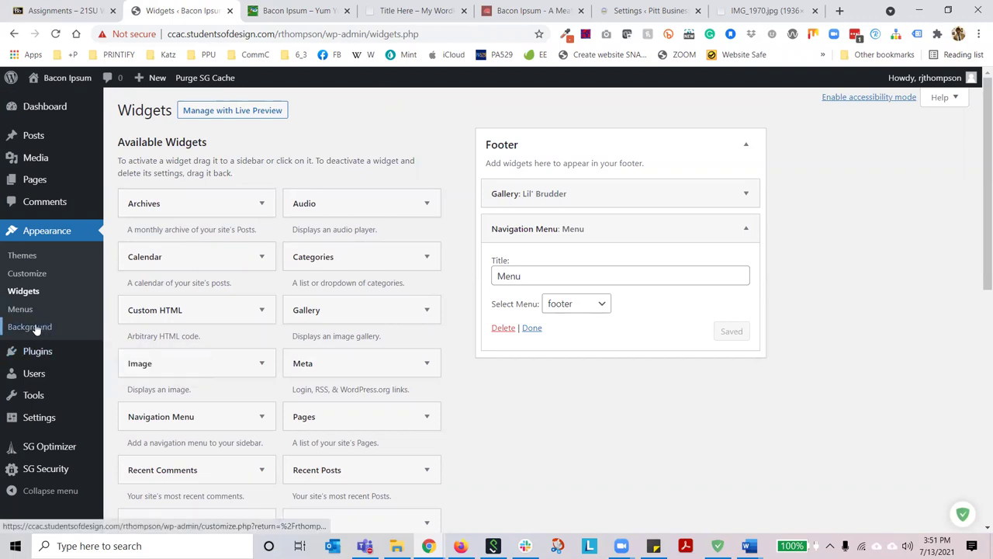
click(68, 351)
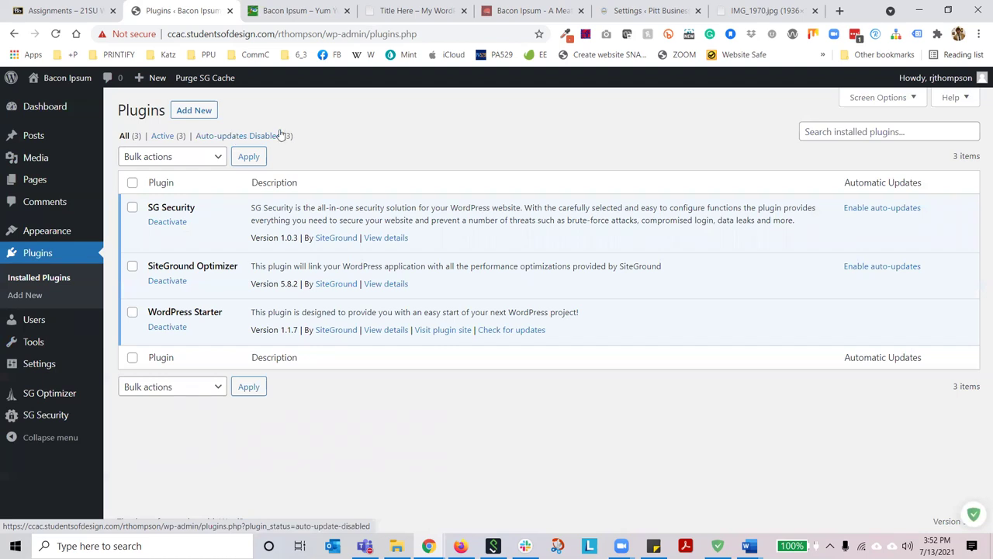
- Open Plugins > Add New and browse Featured plugins like Classic Editor, Akismet, Jetpack and Gutenberg
click(191, 111)
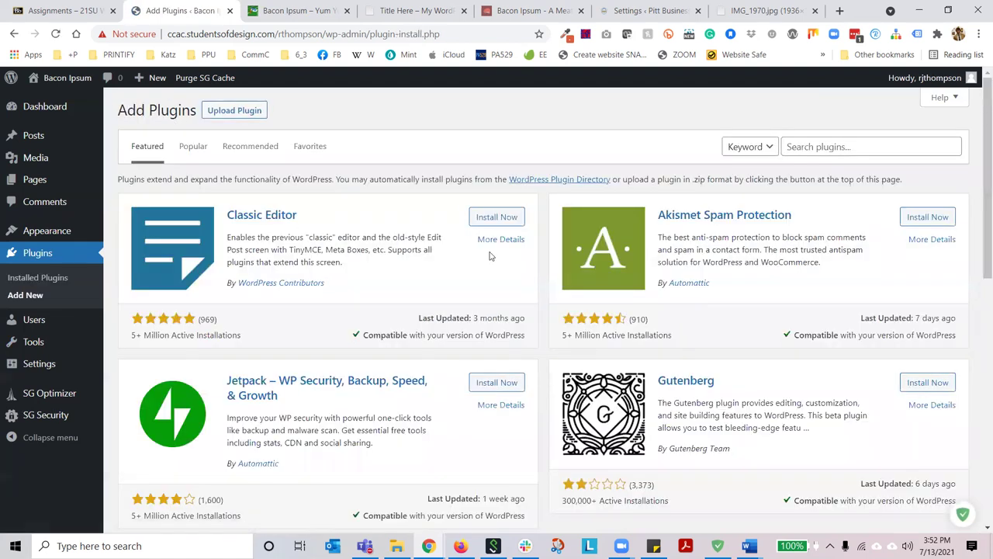
scroll(718, 247, down, 3)
scroll(404, 287, down, 3)
scroll(357, 289, up, 3)
scroll(543, 392, up, 2)
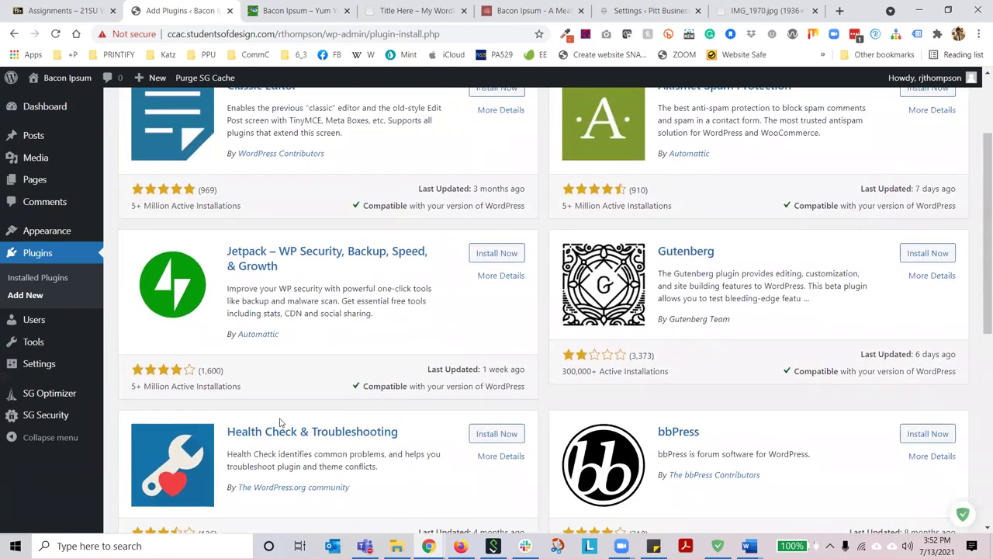
scroll(630, 379, up, 1)
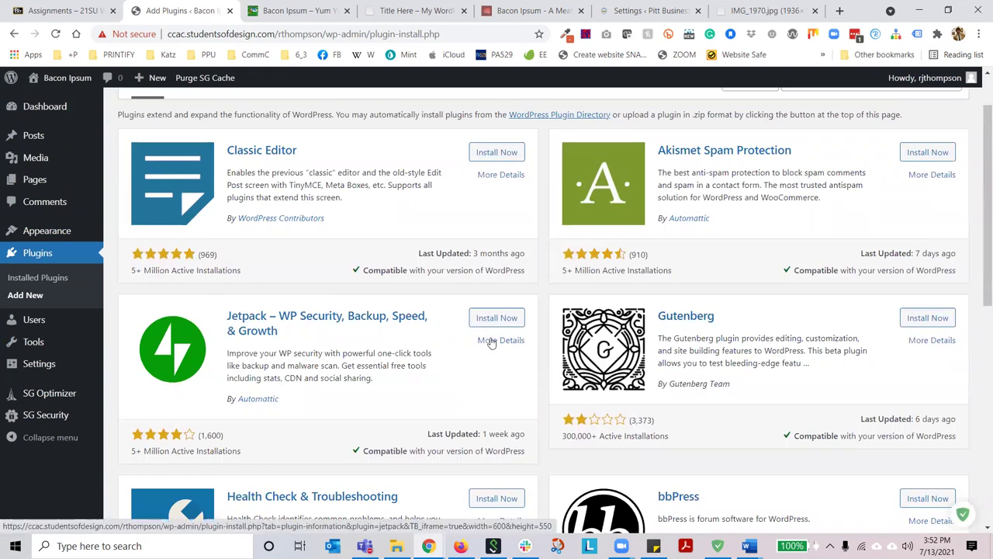
scroll(491, 347, up, 1)
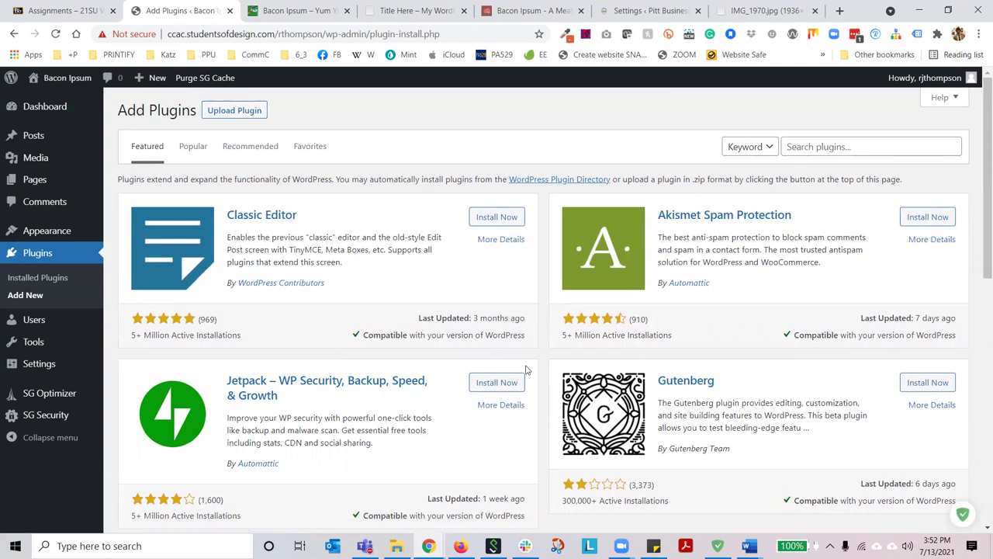
scroll(450, 350, down, 3)
scroll(368, 421, down, 2)
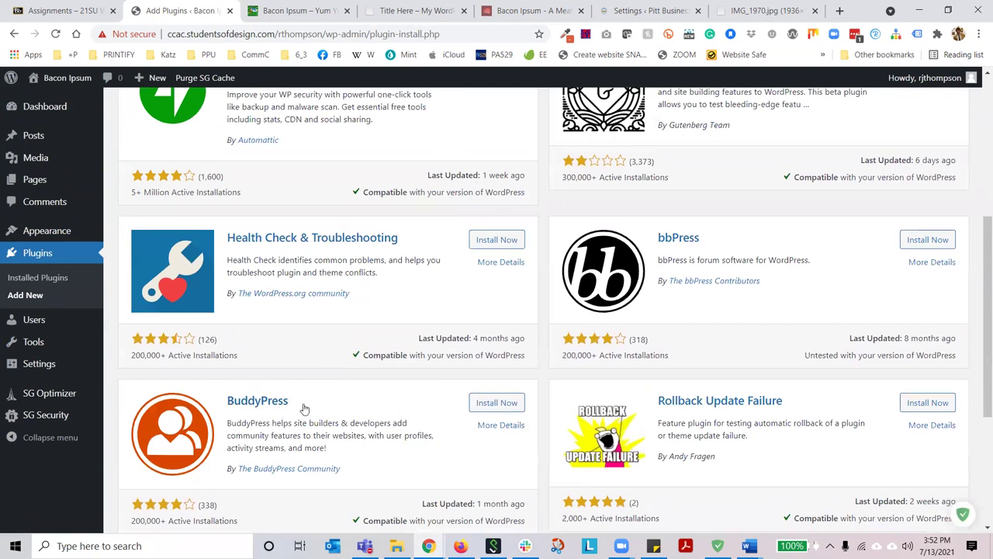
scroll(333, 388, up, 5)
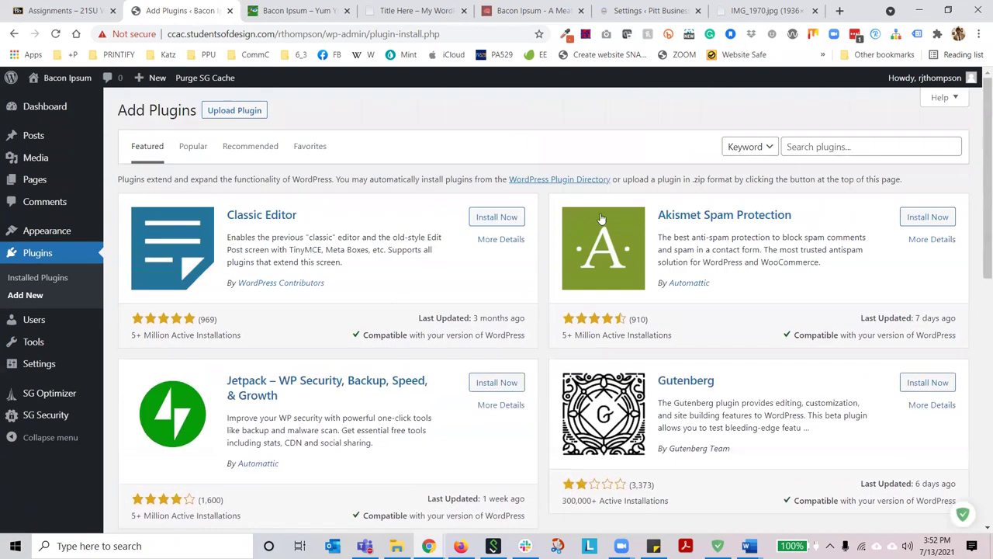
click(827, 146)
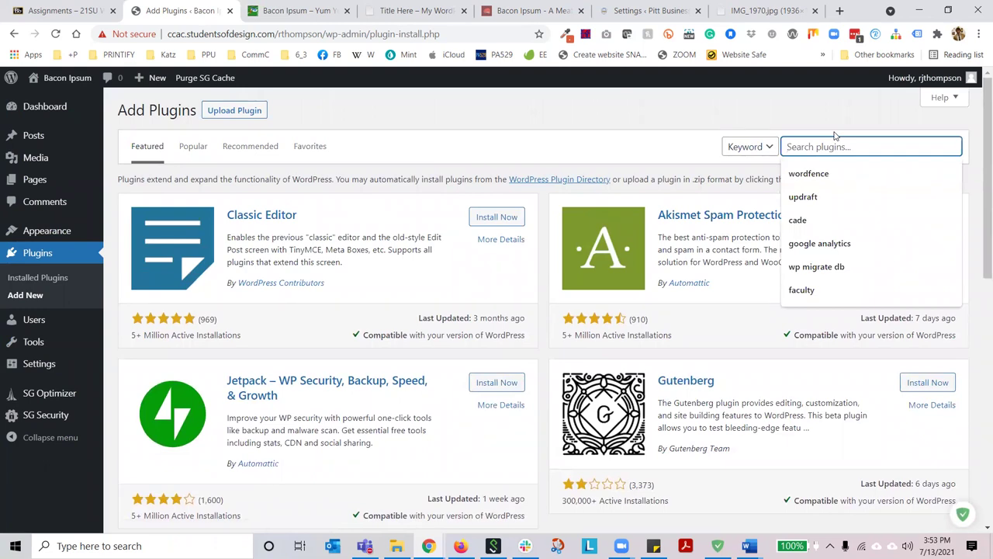
- Replace the 'site kit' plugin search with 'monsterinsights'
text(site kit)
key(ctrl+a)
text(monsterinsigh)
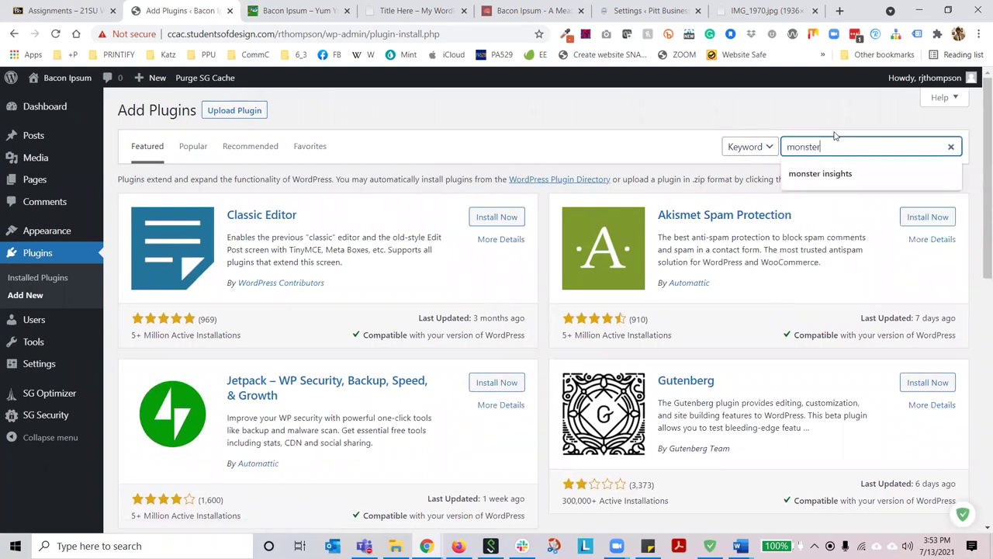
text(ts)
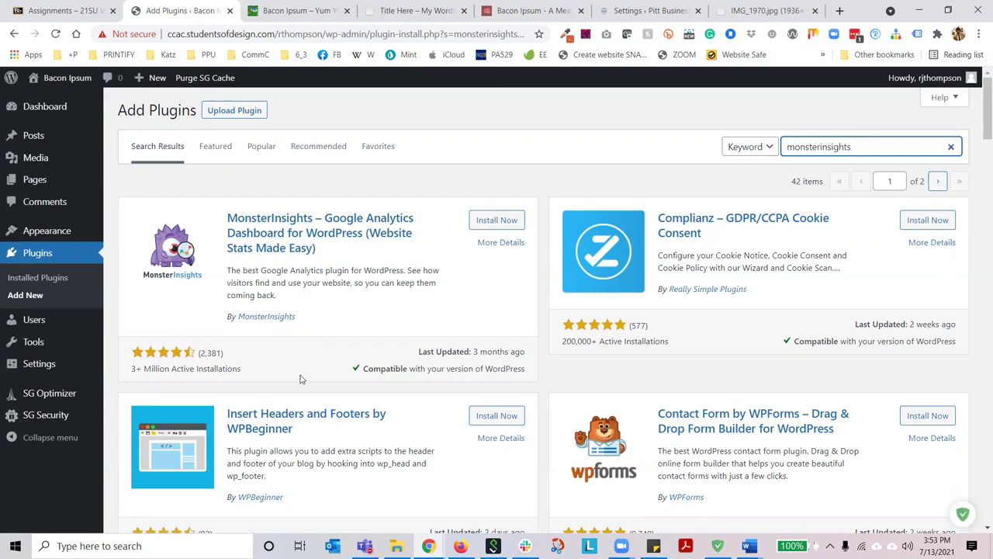
- Highlight the MonsterInsights and Complianz ratings and update dates in the search results
click(475, 350)
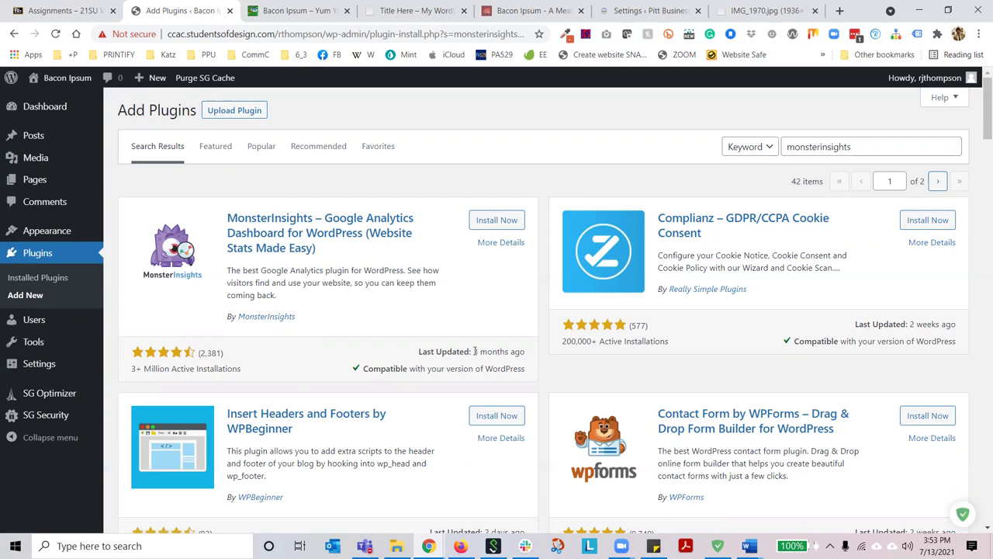
drag(475, 350, 450, 422)
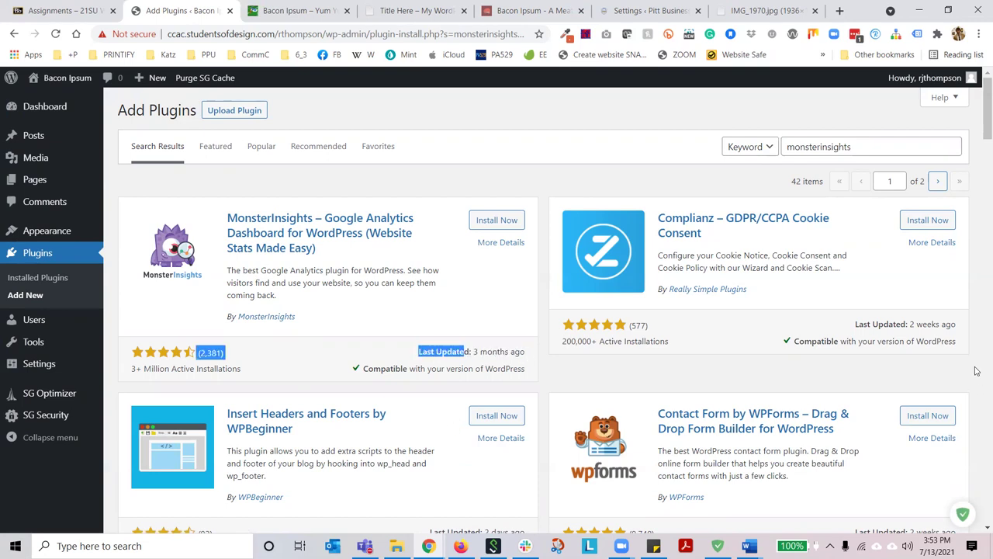
mouse_move(960, 334)
mouse_down()
mouse_move(913, 324)
mouse_move(956, 324)
mouse_up()
click(912, 324)
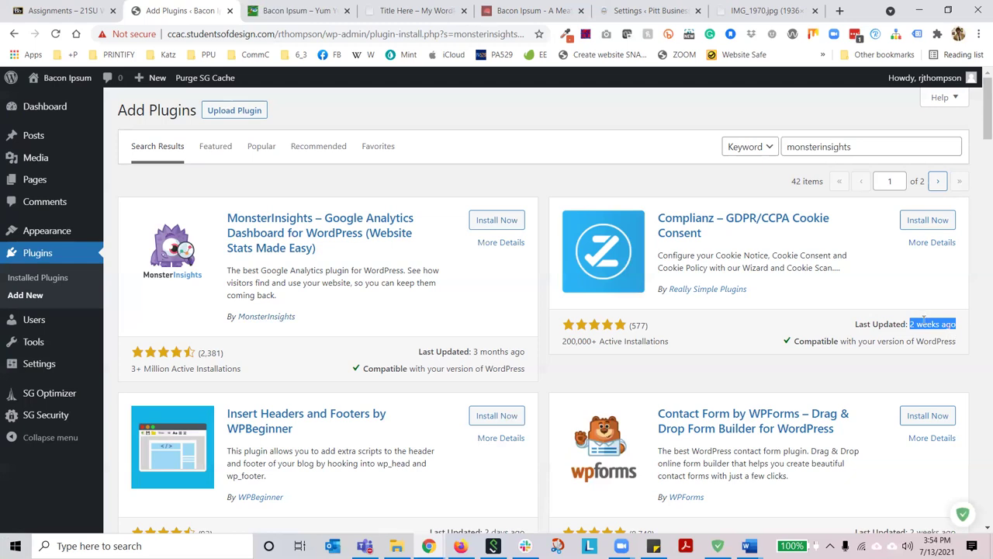
click(922, 321)
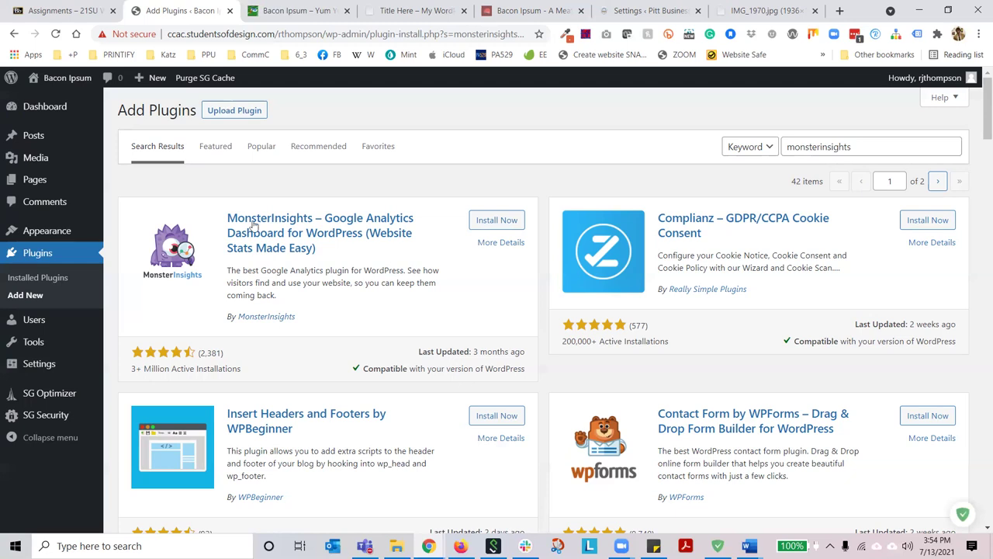
drag(429, 368, 472, 351)
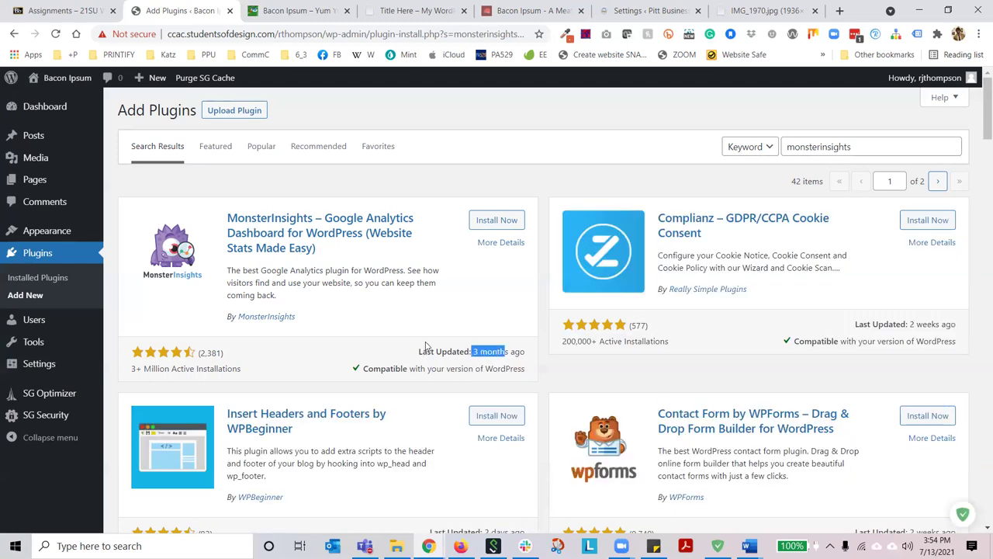
mouse_move(259, 379)
mouse_down()
mouse_move(169, 371)
mouse_move(250, 376)
mouse_up()
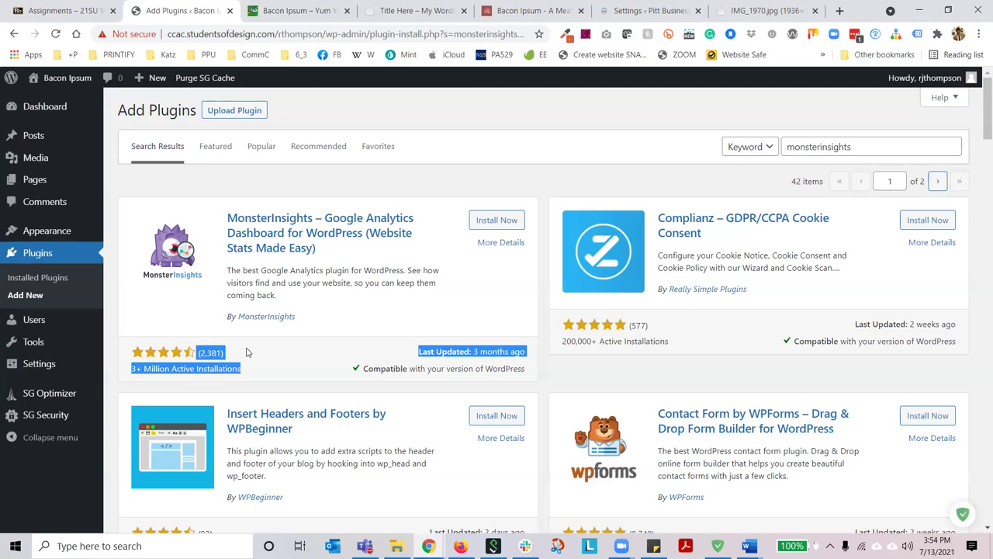
- Review MonsterInsights' last-updated and compatibility notes, then open its plugin details window
scroll(262, 349, down, 1)
scroll(267, 346, up, 1)
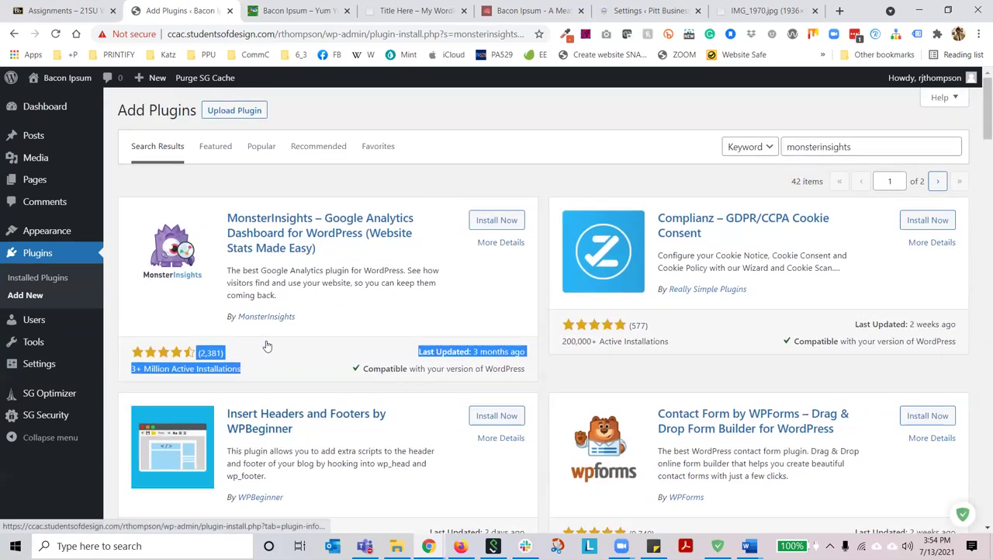
click(267, 346)
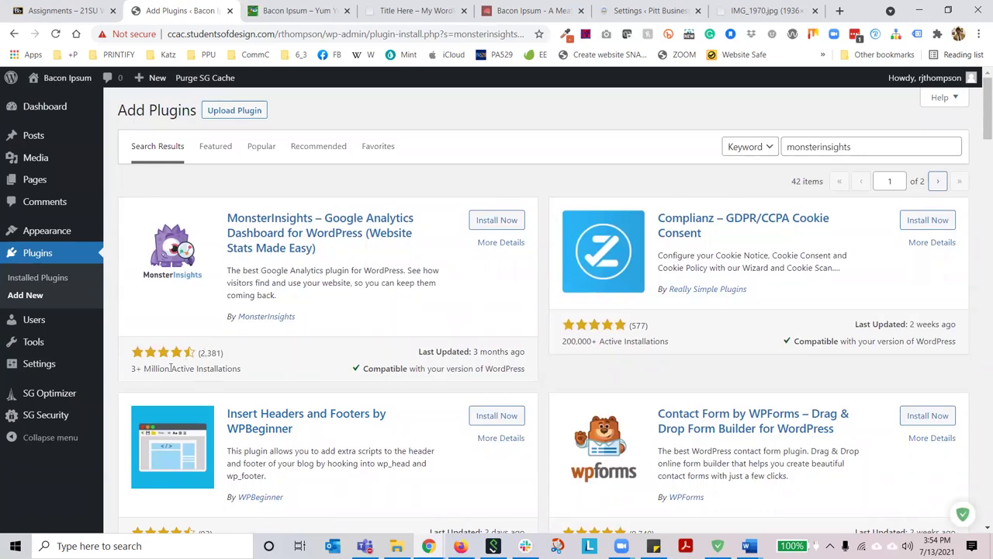
drag(478, 351, 513, 351)
drag(368, 367, 472, 368)
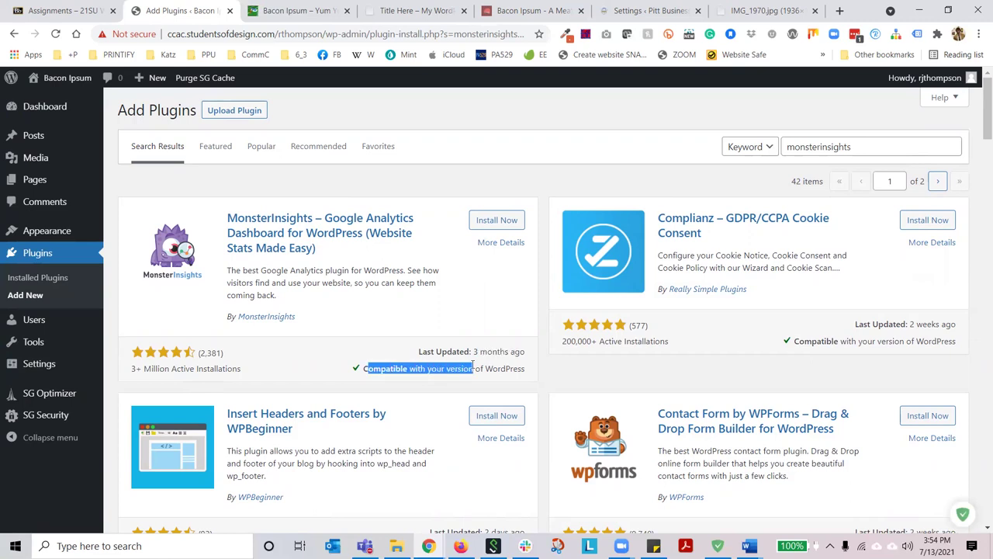
click(332, 368)
click(261, 242)
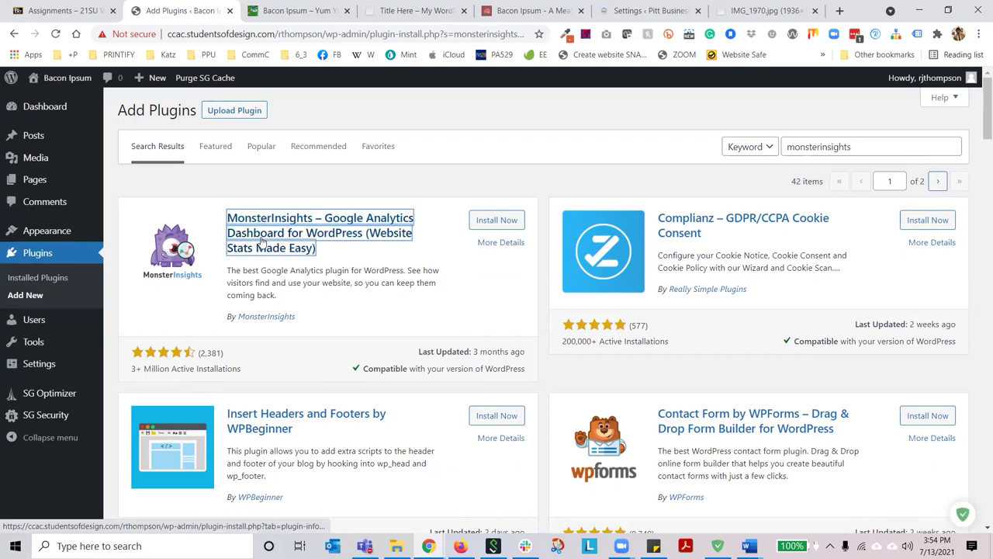
click(314, 217)
- Browse the MonsterInsights Installation, FAQ, Changelog, Screenshots and Reviews tabs
click(326, 265)
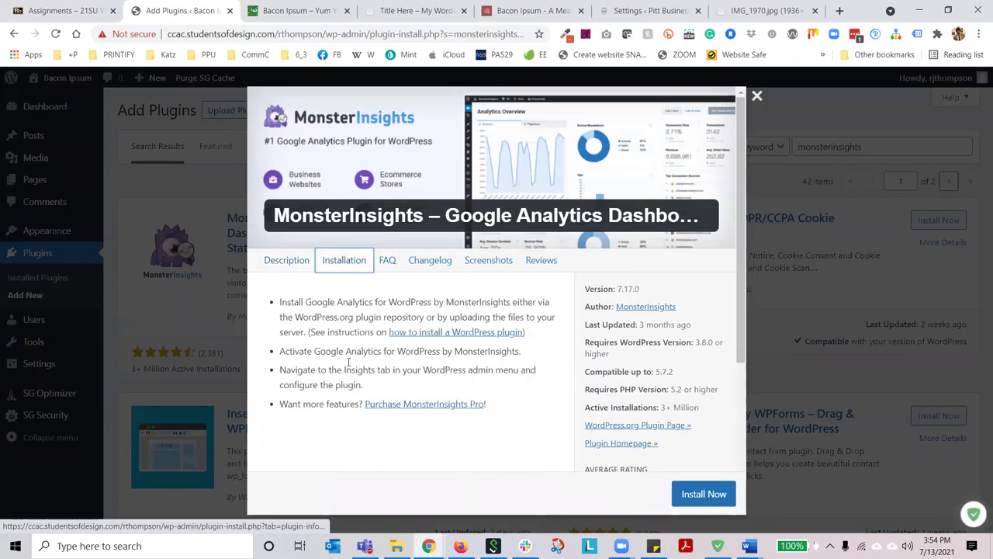
click(392, 266)
click(434, 262)
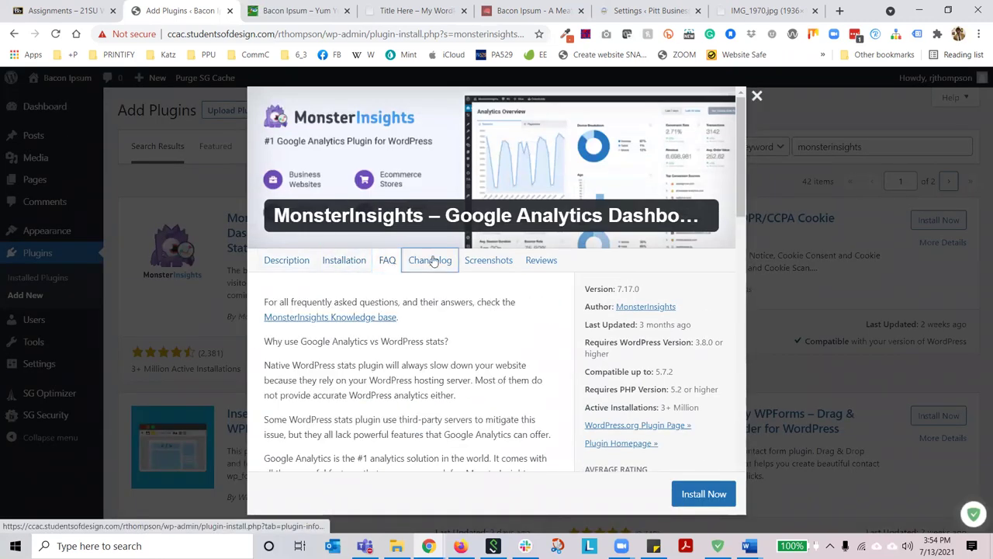
click(488, 263)
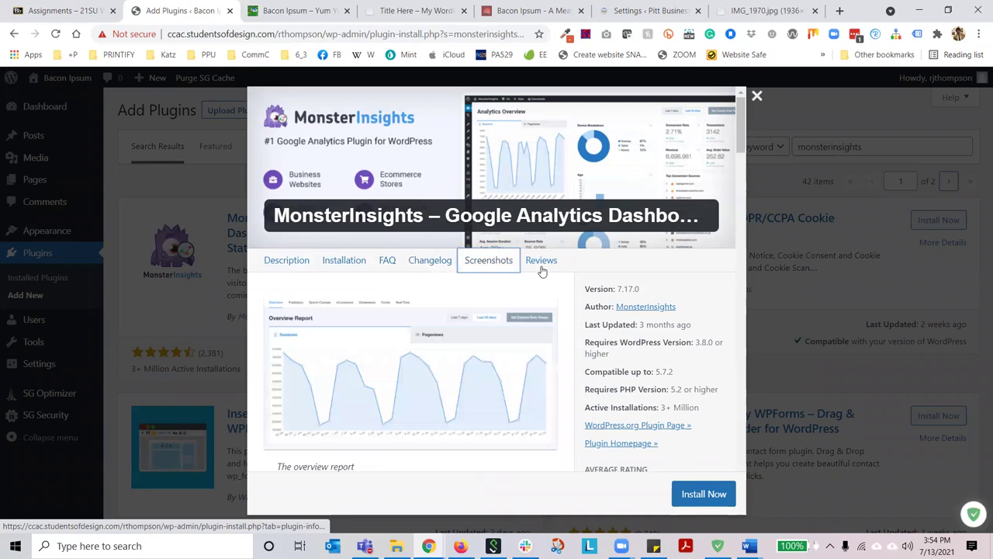
click(542, 264)
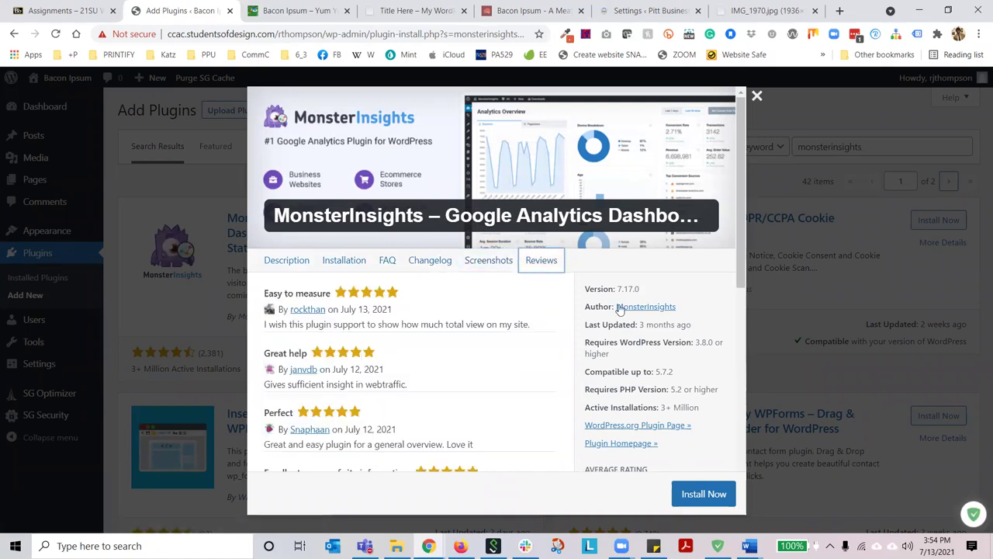
scroll(714, 313, down, 2)
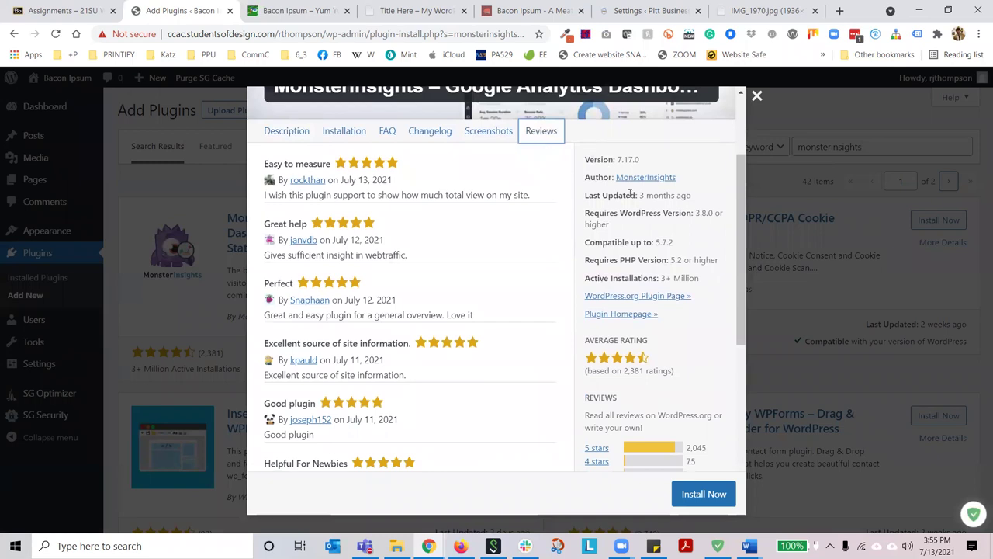
- Check the last-updated age and required PHP version, then install MonsterInsights
drag(668, 194, 646, 195)
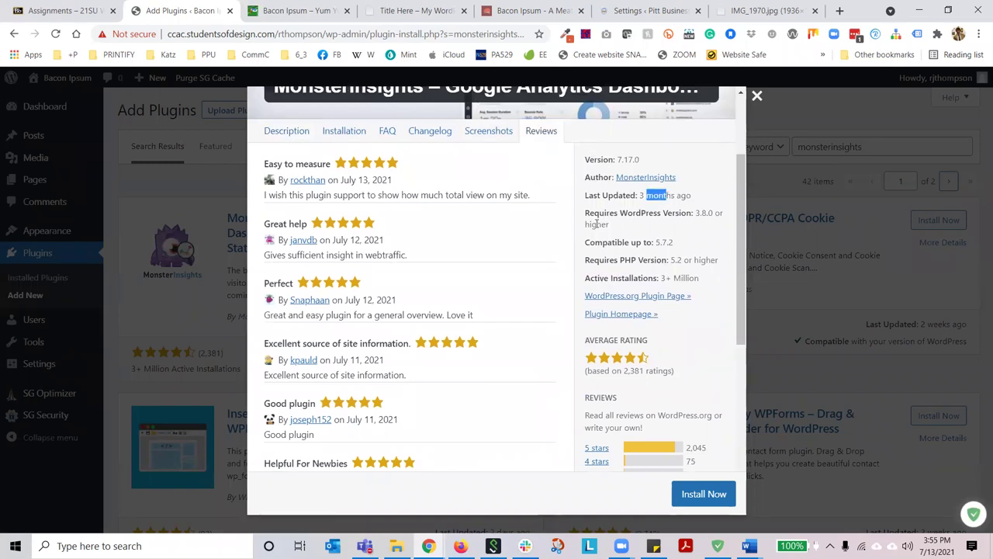
drag(619, 260, 712, 263)
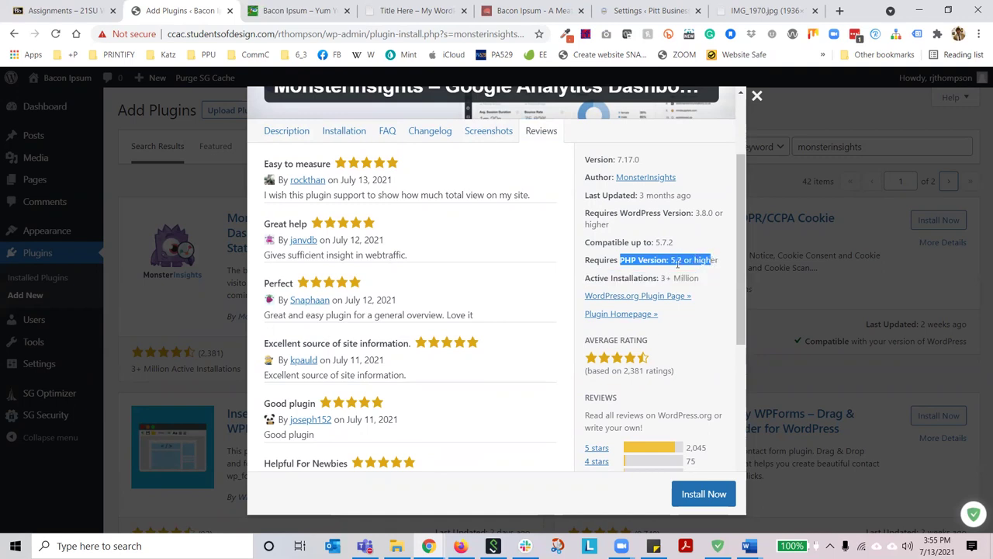
scroll(654, 277, down, 3)
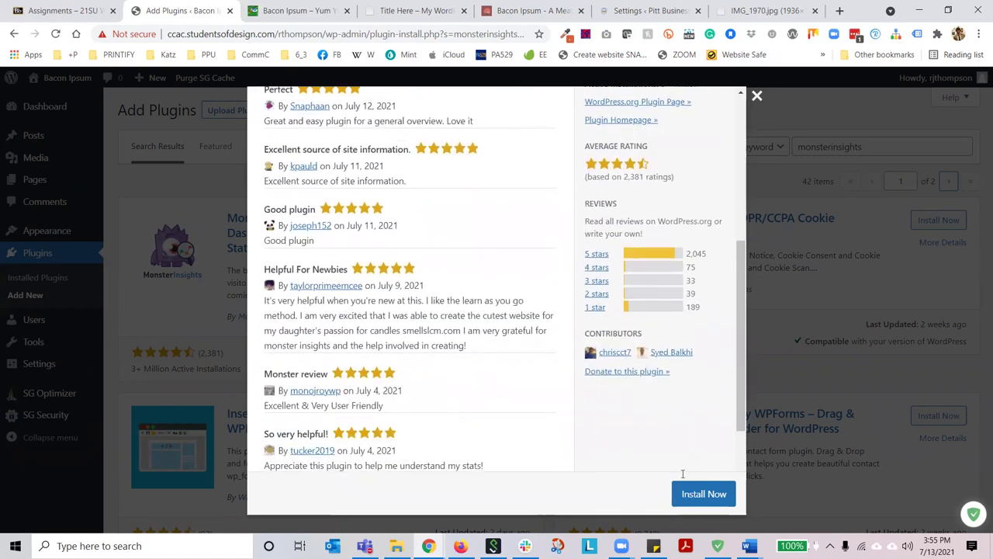
key(Escape)
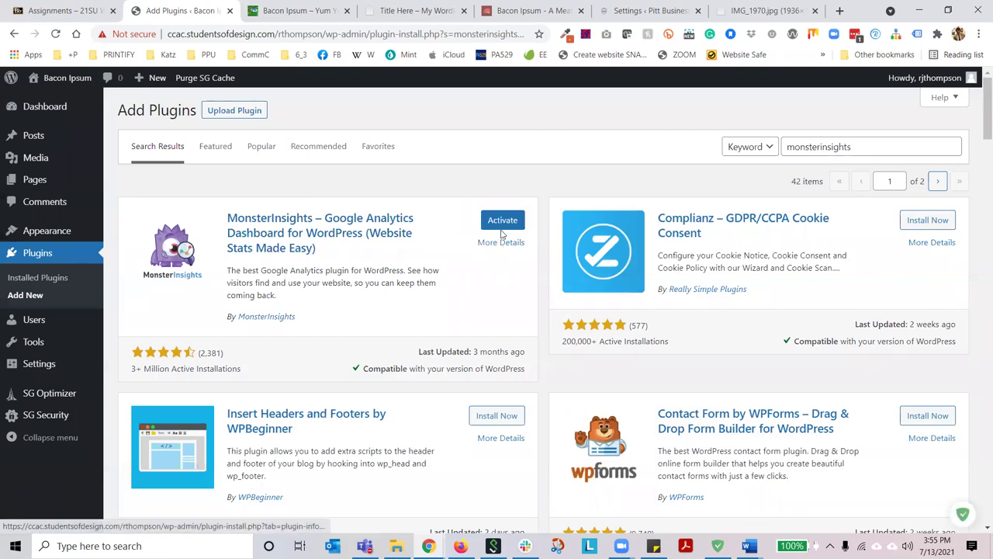
- Activate MonsterInsights and look over the Welcome to MonsterInsights page
click(503, 221)
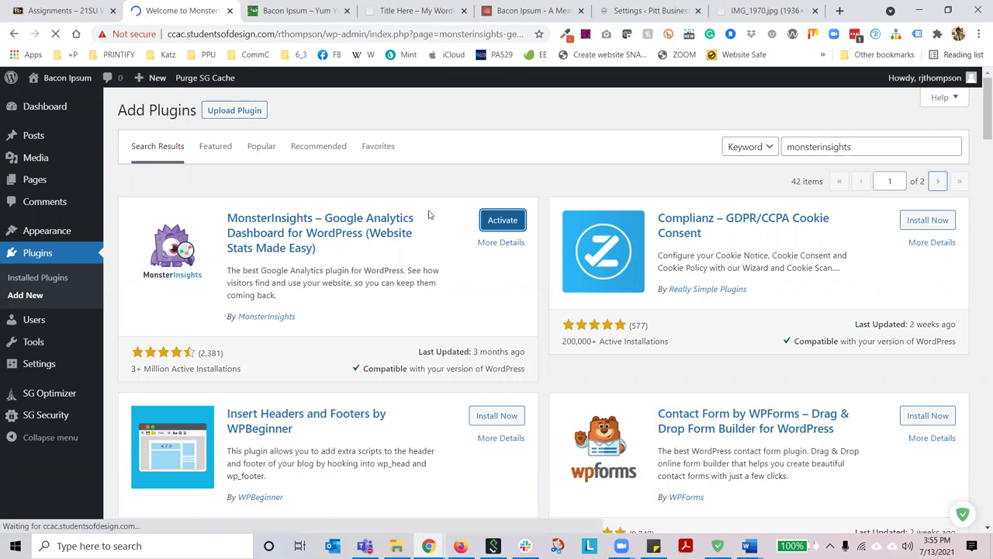
scroll(429, 214, down, 1)
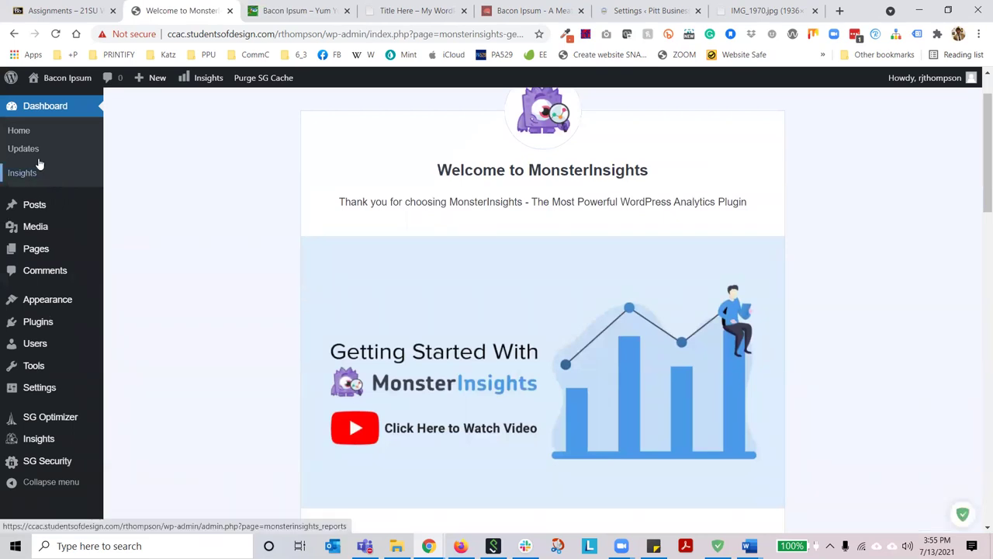
mouse_move(45, 441)
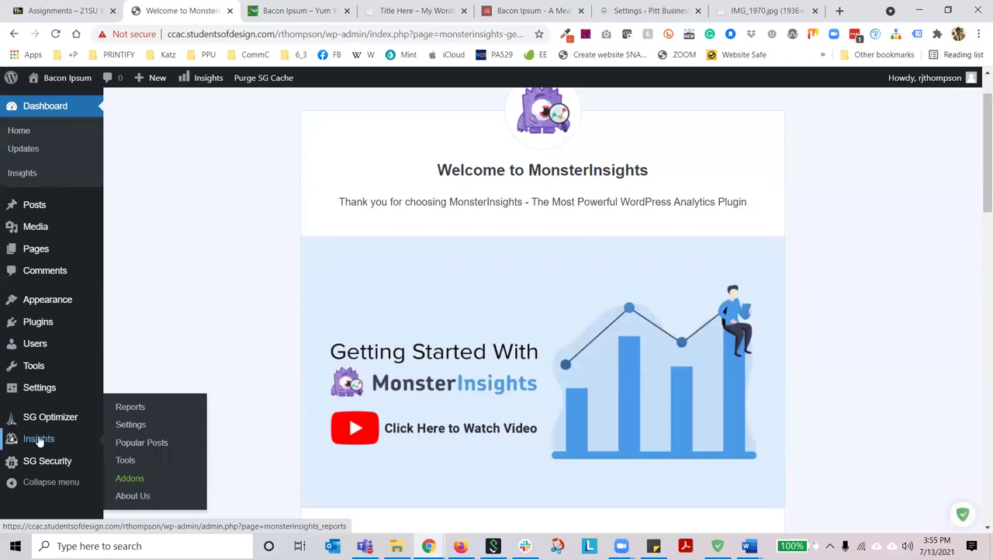
scroll(367, 318, down, 2)
scroll(380, 310, down, 2)
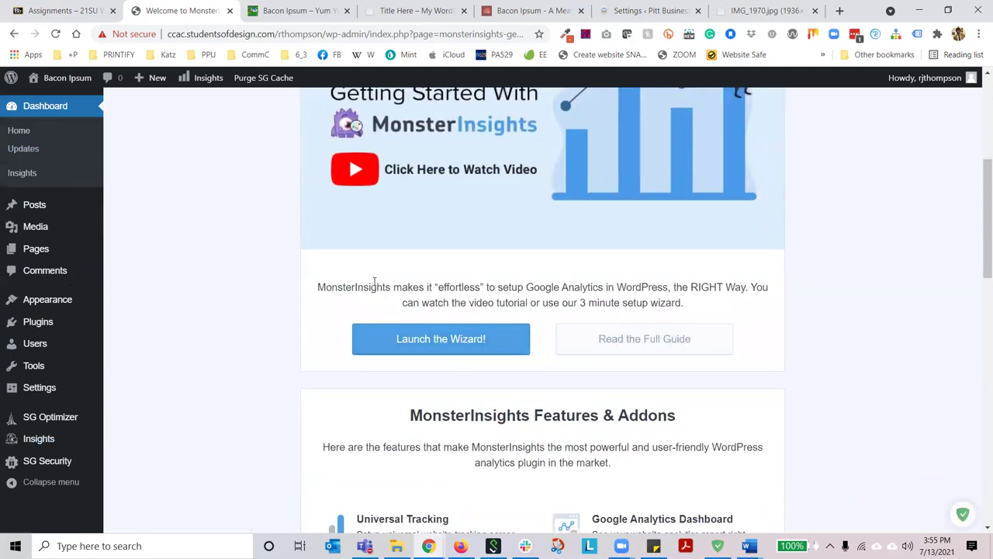
scroll(334, 276, down, 5)
scroll(200, 283, up, 3)
scroll(202, 278, up, 2)
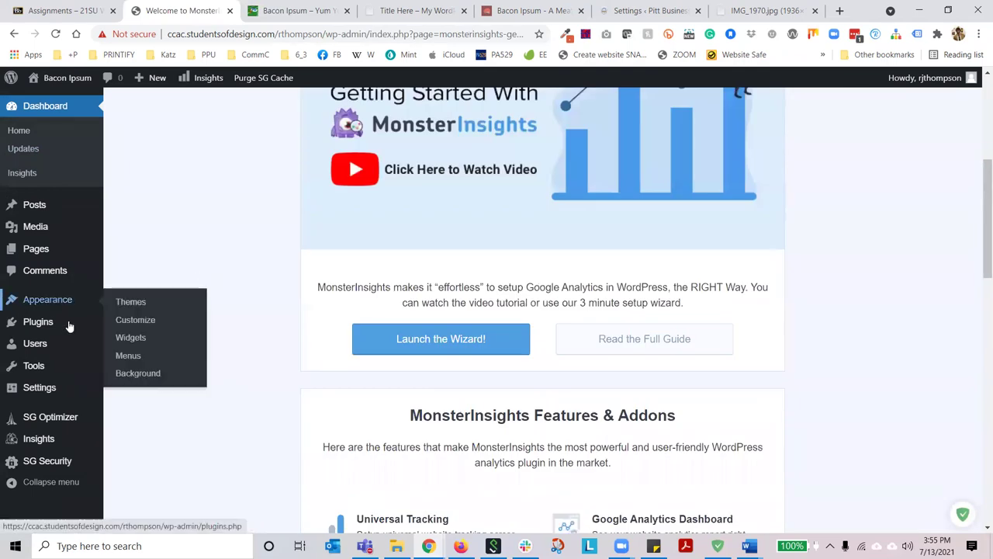
mouse_move(69, 325)
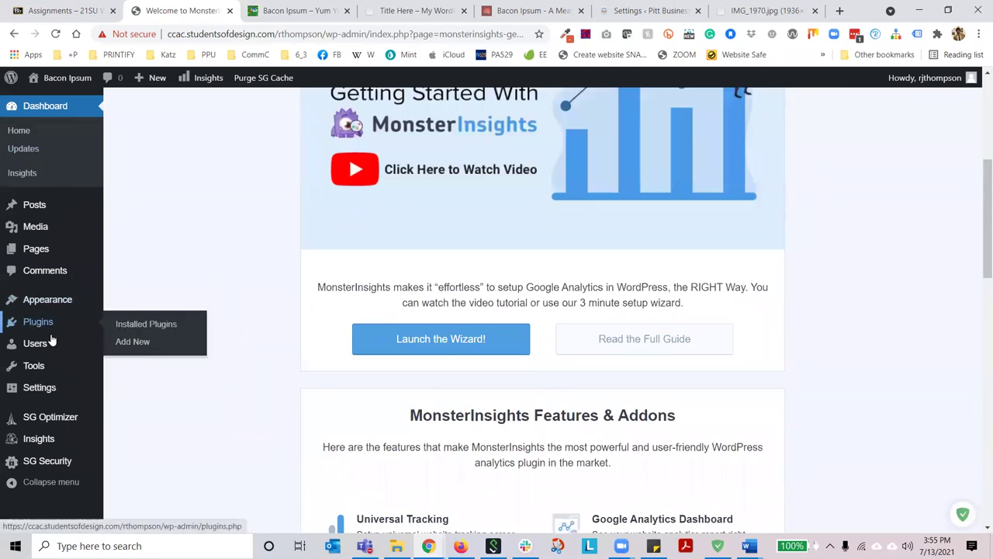
scroll(217, 319, up, 5)
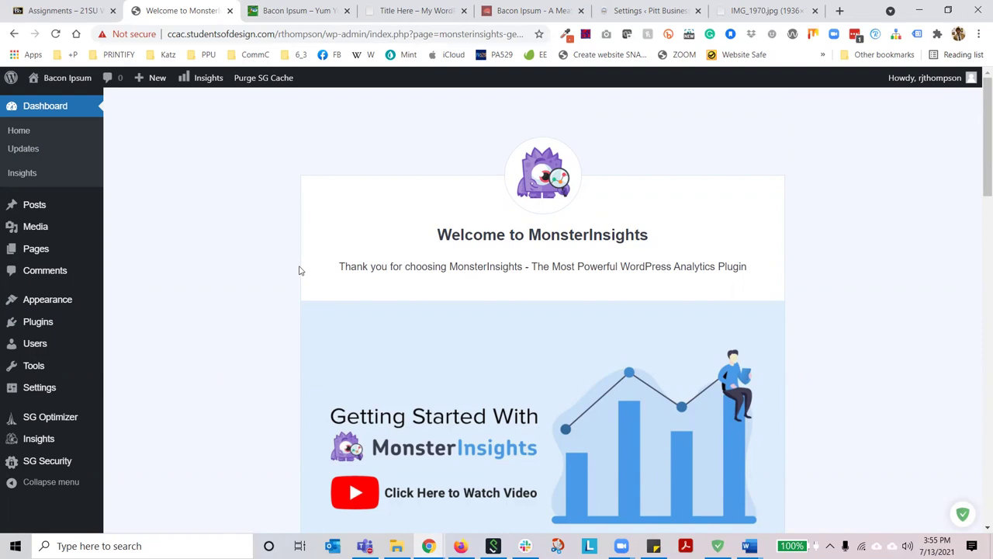
scroll(301, 269, down, 15)
scroll(301, 270, up, 15)
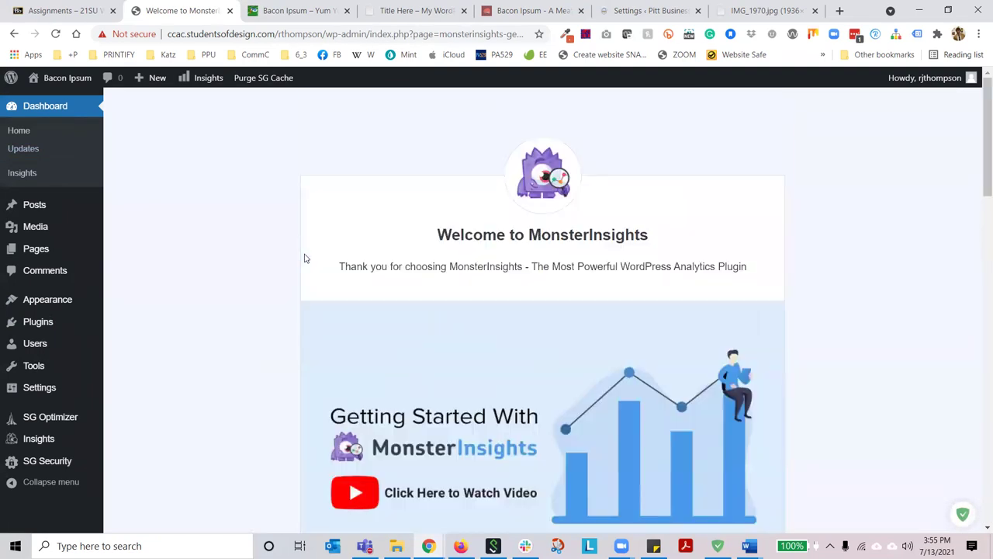